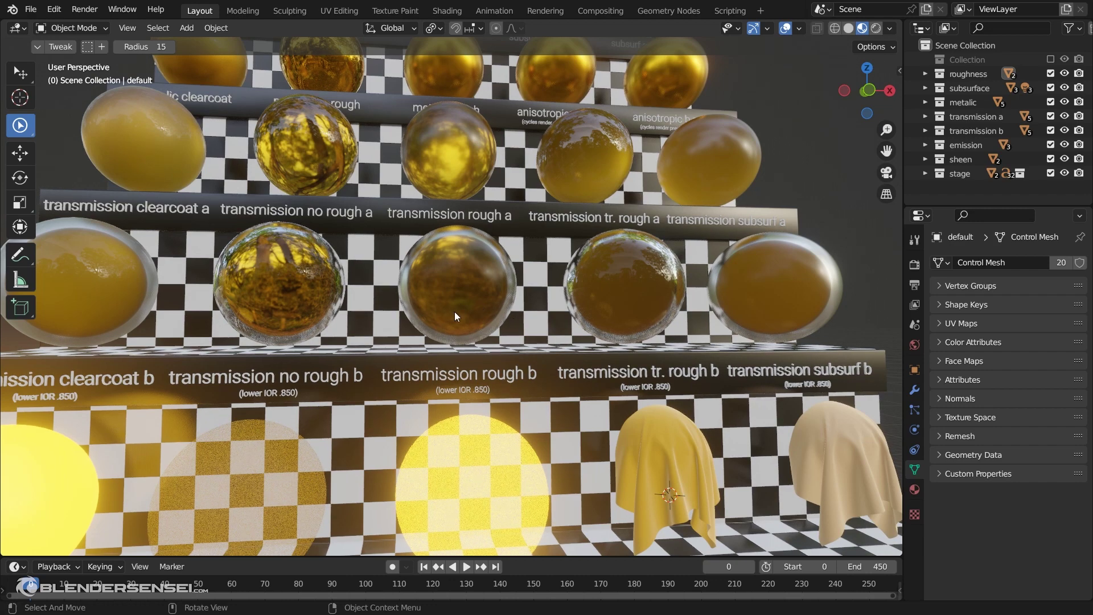
# - Show the default sphere's material properties and look through its Principled BSDF surface settings
pyautogui.keyDown('ctrl'); pyautogui.moveTo(455, 312); pyautogui.dragTo(466, 328, button='middle'); pyautogui.keyUp('ctrl')
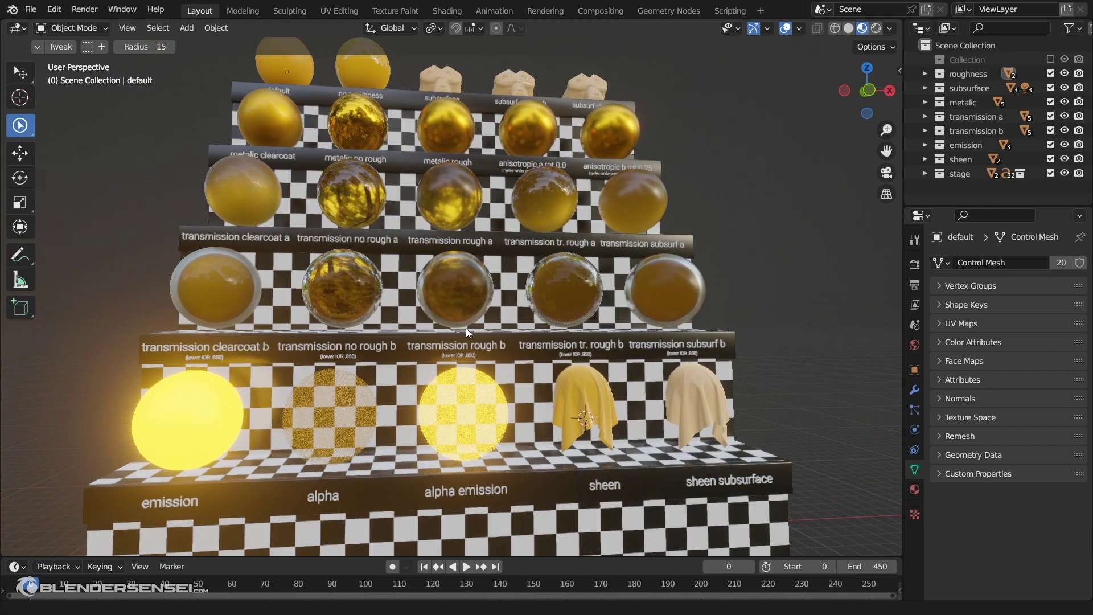
pyautogui.moveTo(545, 335); pyautogui.dragTo(523, 331, button='middle')
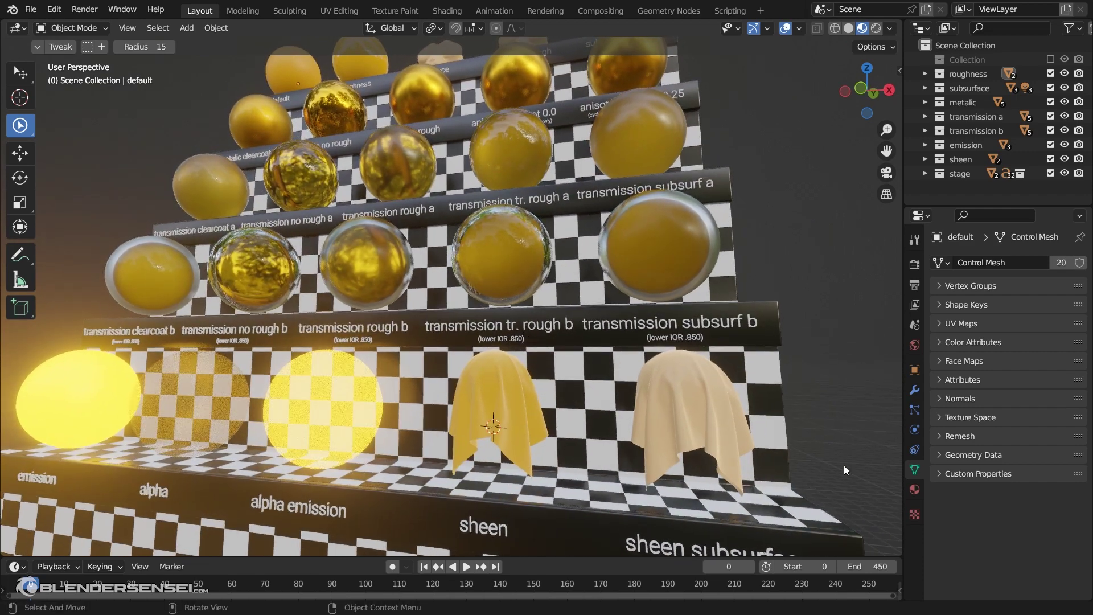
pyautogui.click(915, 489)
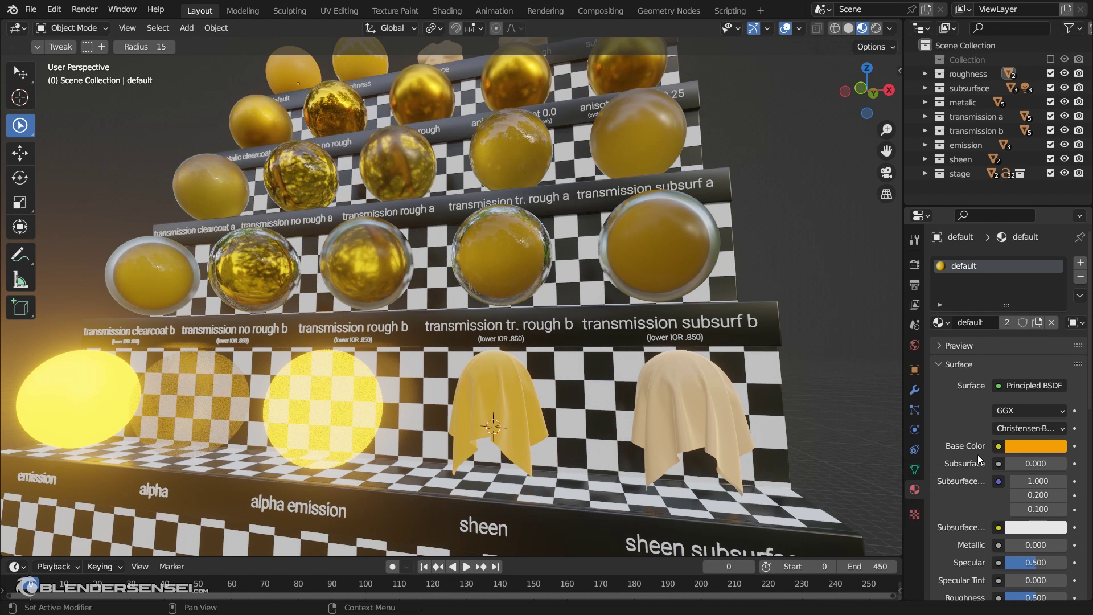
pyautogui.scroll(-12, 971, 387)
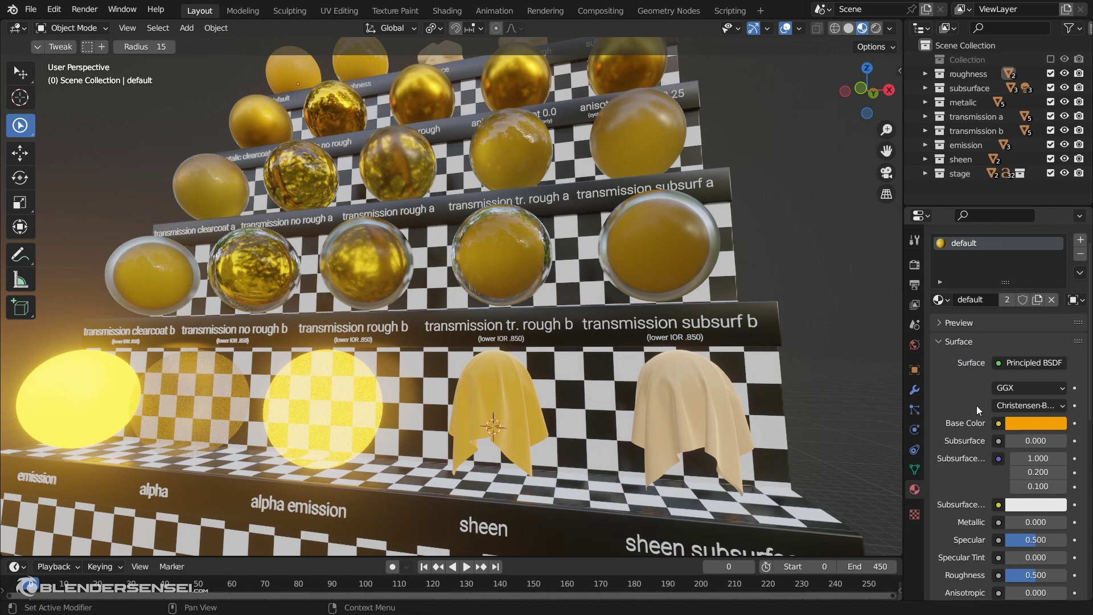
pyautogui.scroll(10, 966, 421)
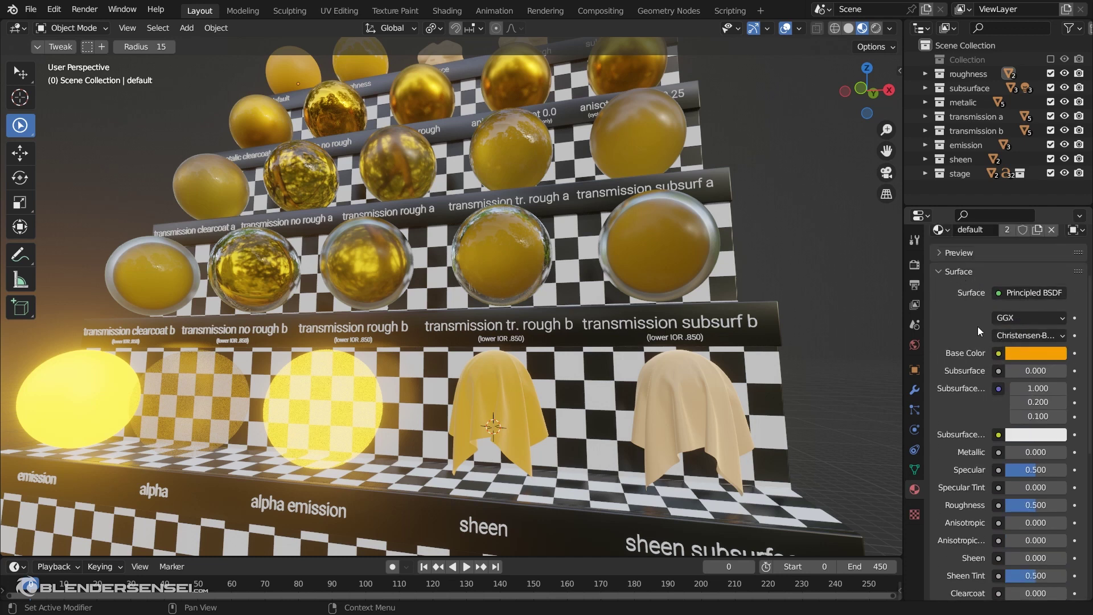
pyautogui.scroll(-3, 970, 380)
pyautogui.scroll(3, 965, 415)
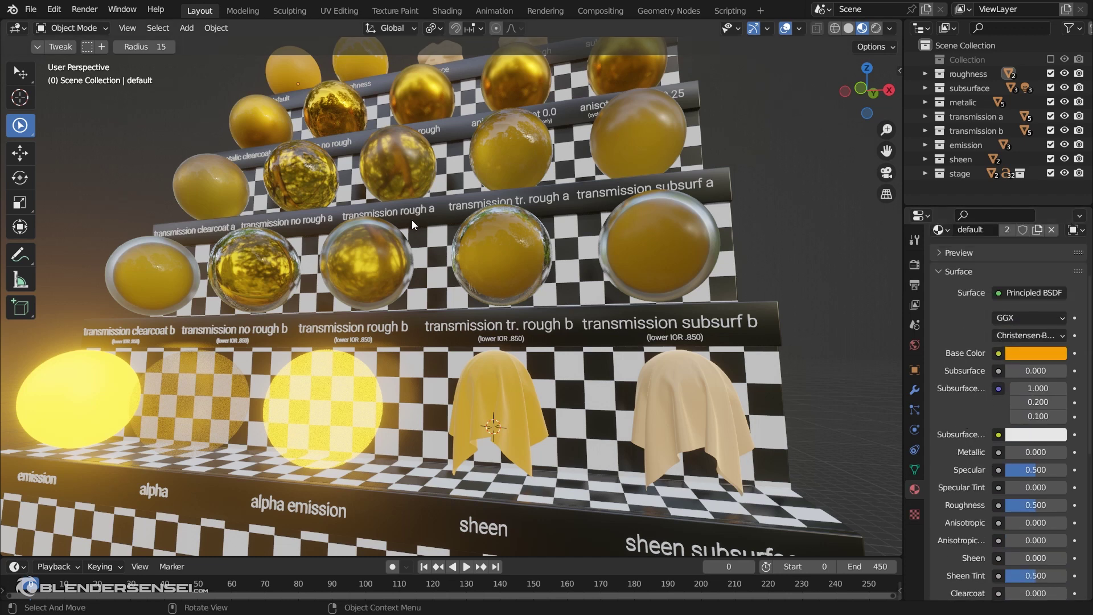
pyautogui.scroll(-6, 433, 270)
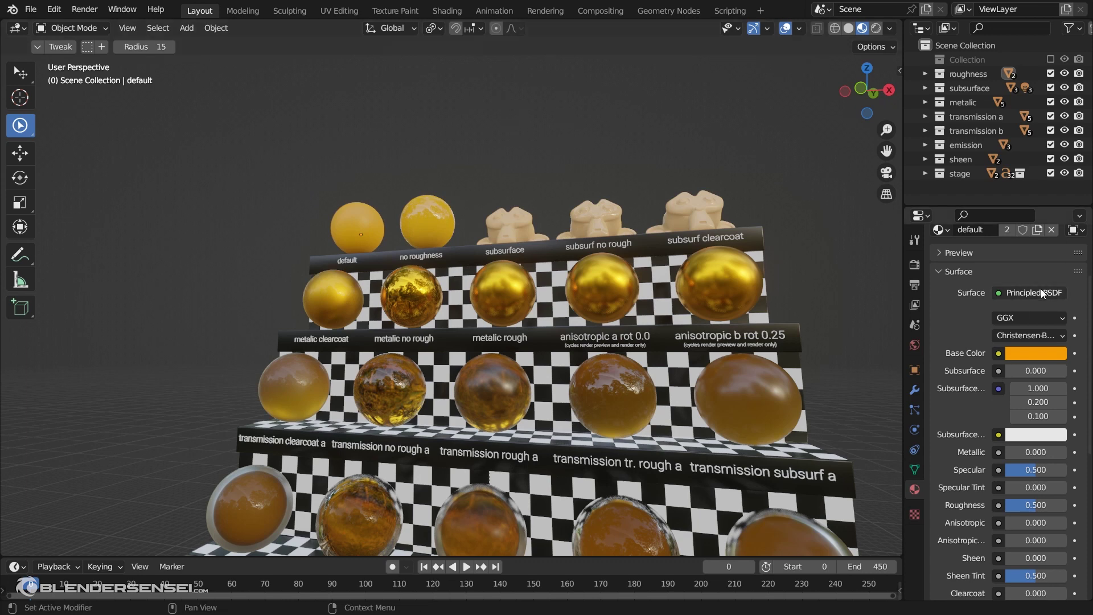
# - Select the default sphere, split the 3D viewport vertically, and show its material nodes in a Shader Editor beside it
pyautogui.click(347, 208)
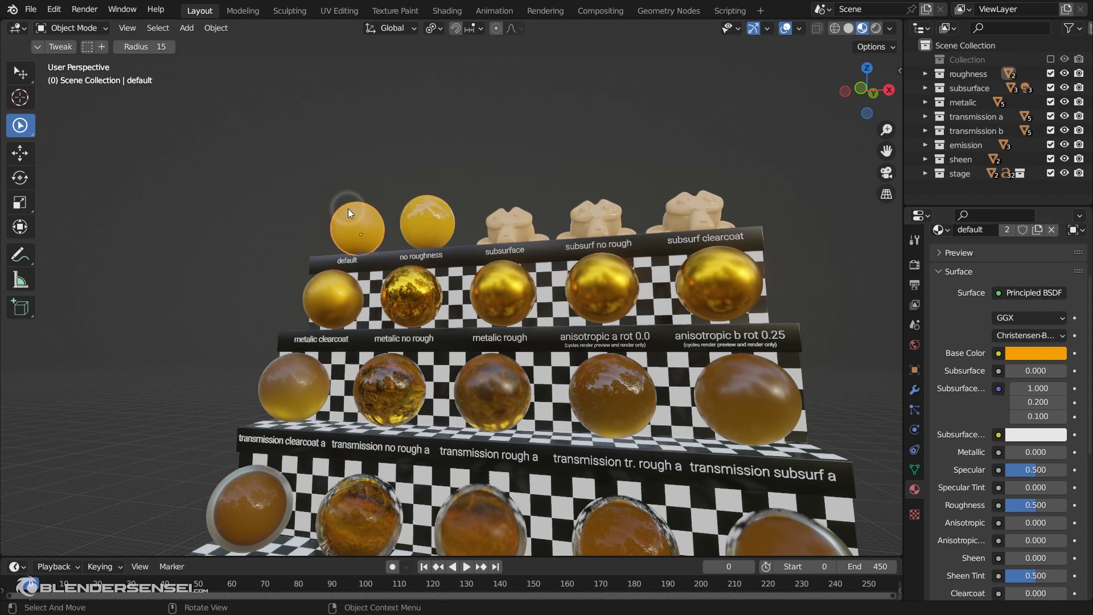
pyautogui.moveTo(899, 21); pyautogui.dragTo(473, 26)
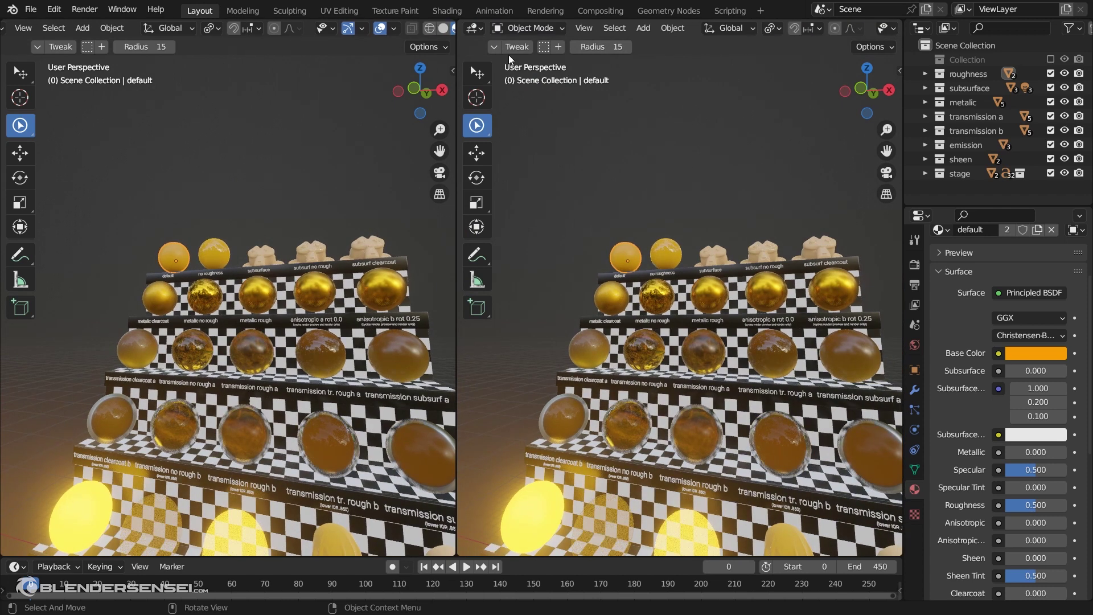
pyautogui.click(475, 28)
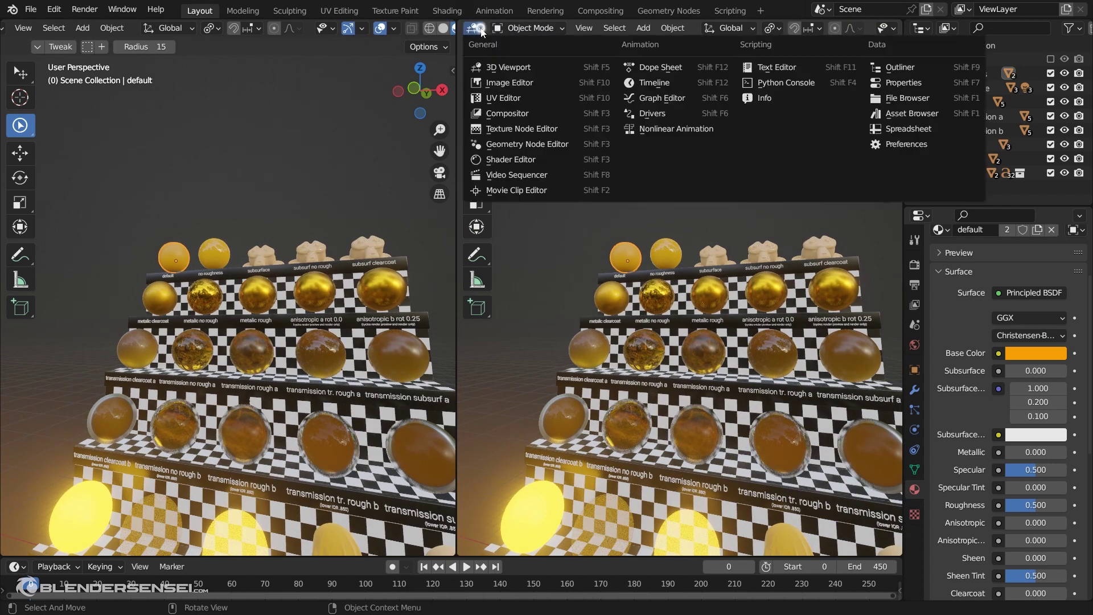
pyautogui.click(524, 160)
pyautogui.scroll(4, 752, 381)
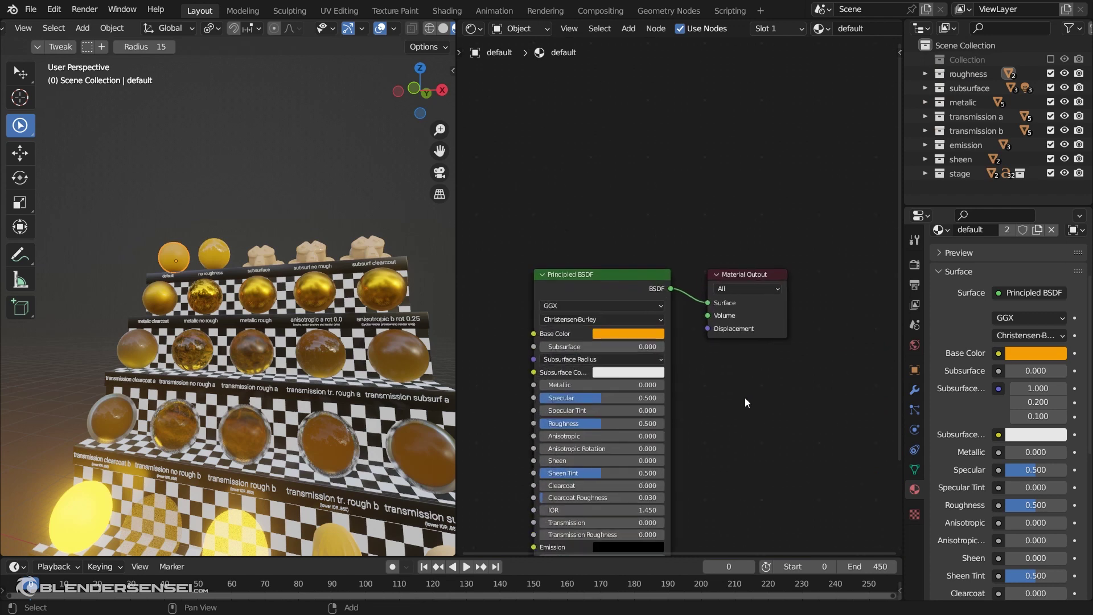
pyautogui.moveTo(737, 437); pyautogui.dragTo(752, 299, button='middle')
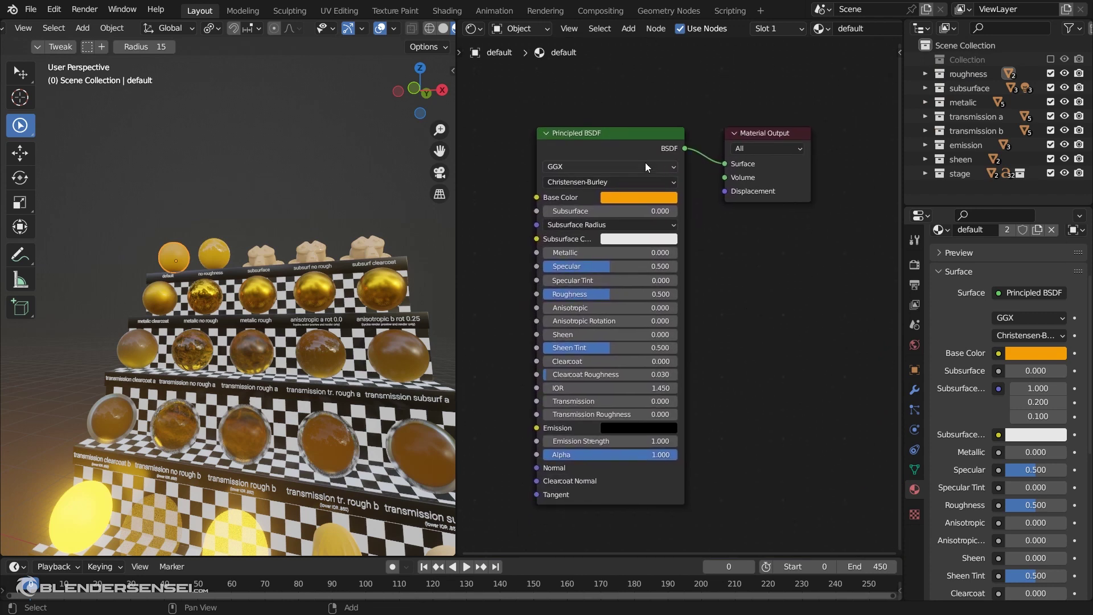
# - Select the Principled BSDF node of the default material and change its Base Color to bright green
pyautogui.click(627, 135)
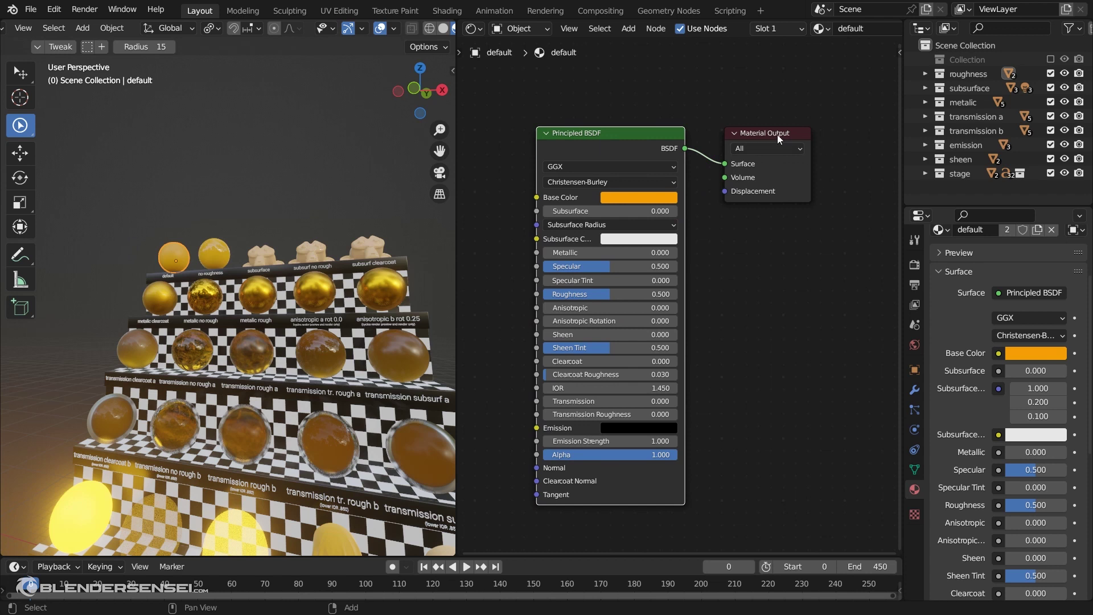
pyautogui.moveTo(637, 218); pyautogui.dragTo(658, 199, button='middle')
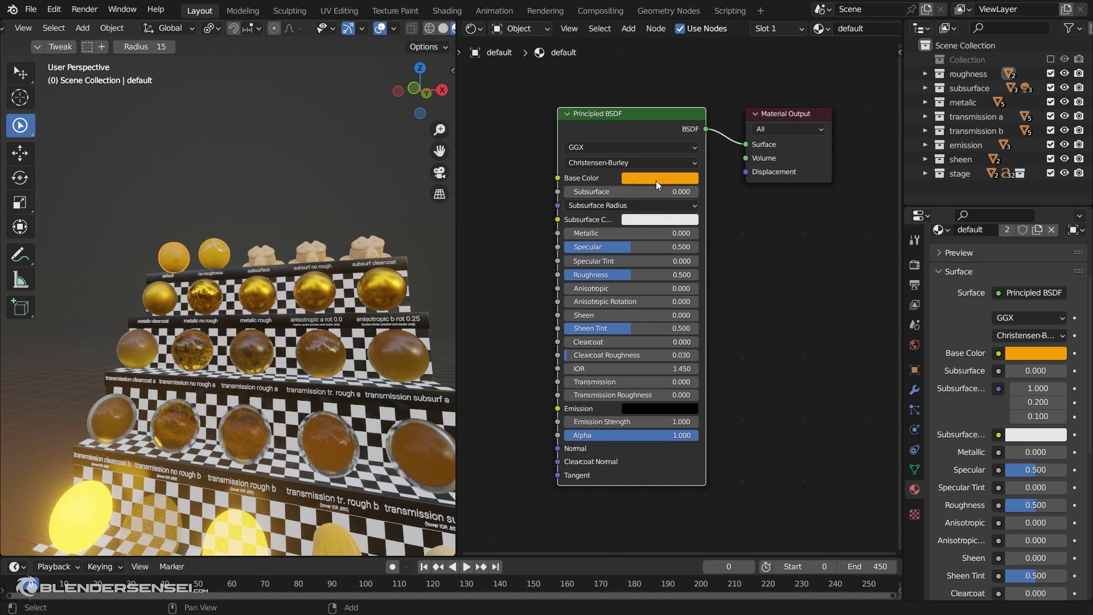
pyautogui.scroll(-4, 1022, 392)
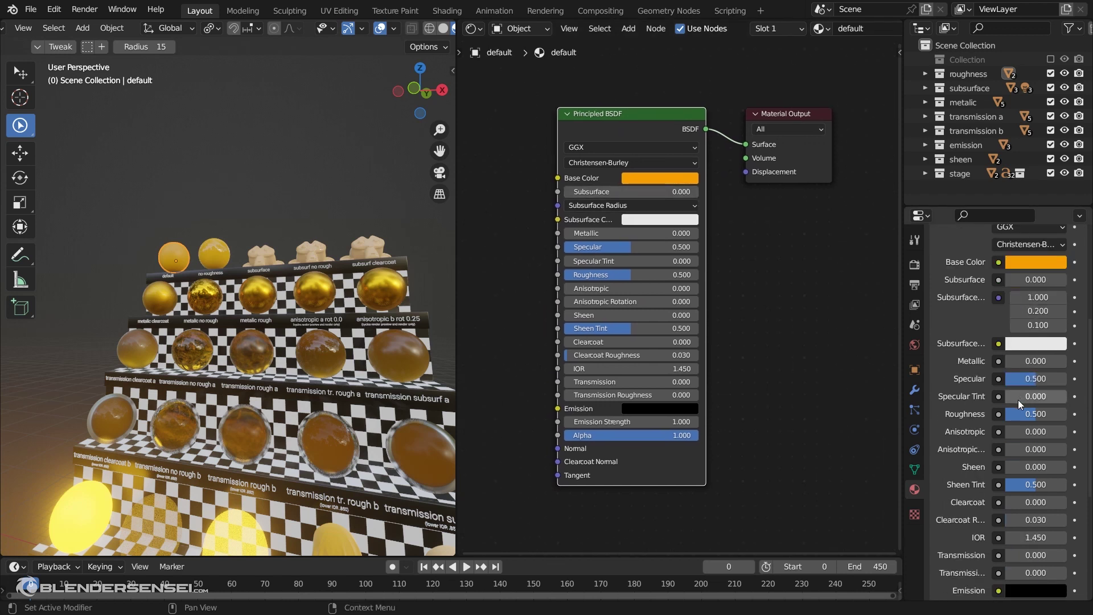
pyautogui.scroll(4, 1028, 375)
pyautogui.scroll(-4, 1019, 392)
pyautogui.scroll(3, 1052, 447)
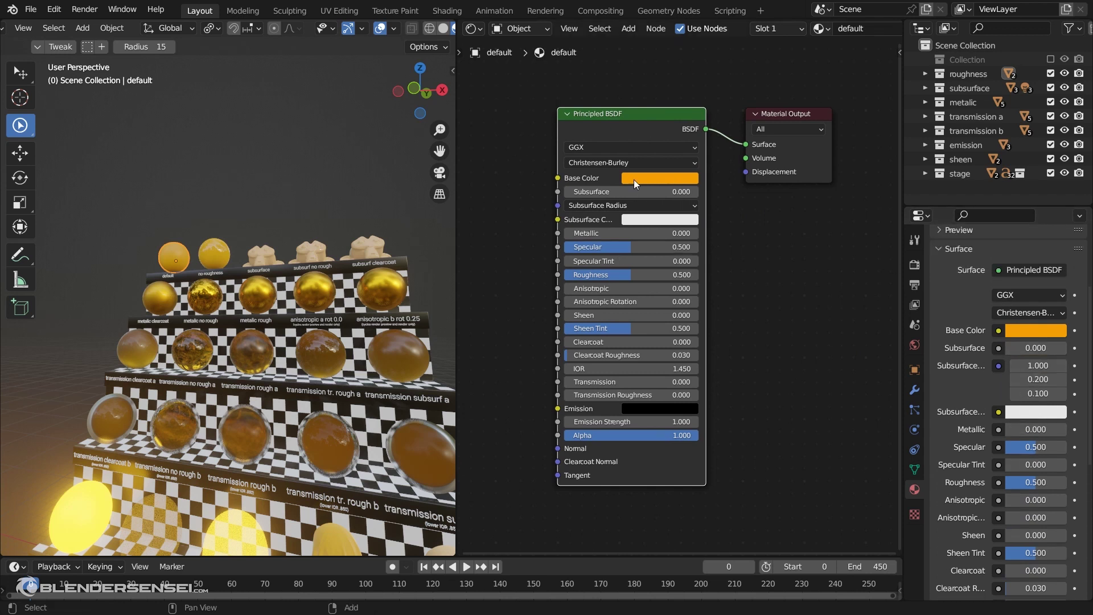
pyautogui.click(664, 181)
pyautogui.click(634, 213)
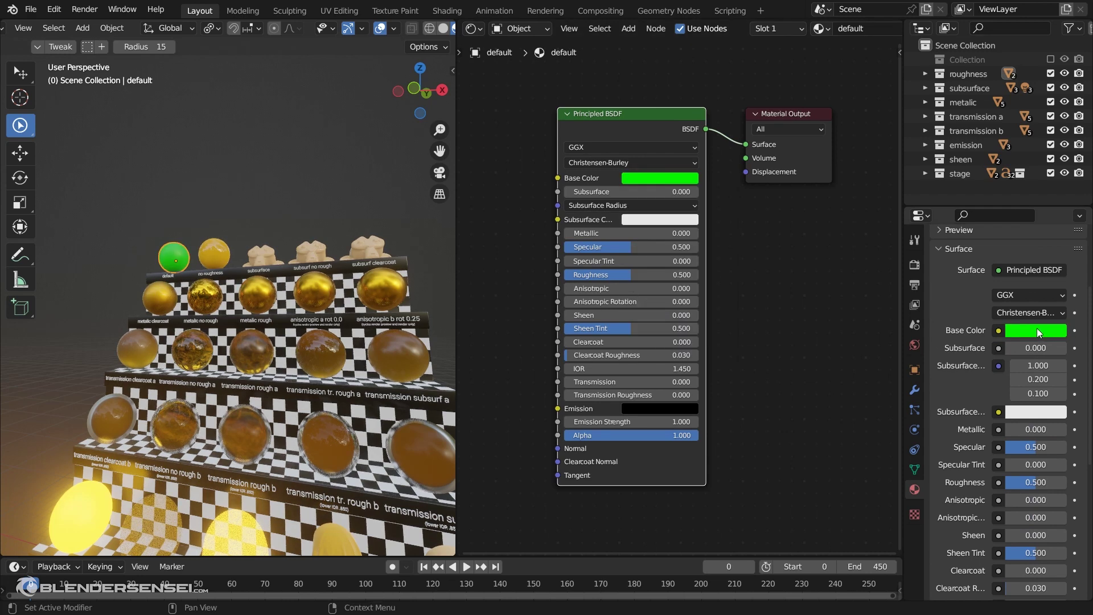
# - Examine the sample objects on every tier of the display, comparing roughness, subsurface, metallic, transmission, emission, alpha and sheen materials
pyautogui.moveTo(323, 367); pyautogui.dragTo(310, 321, button='middle')
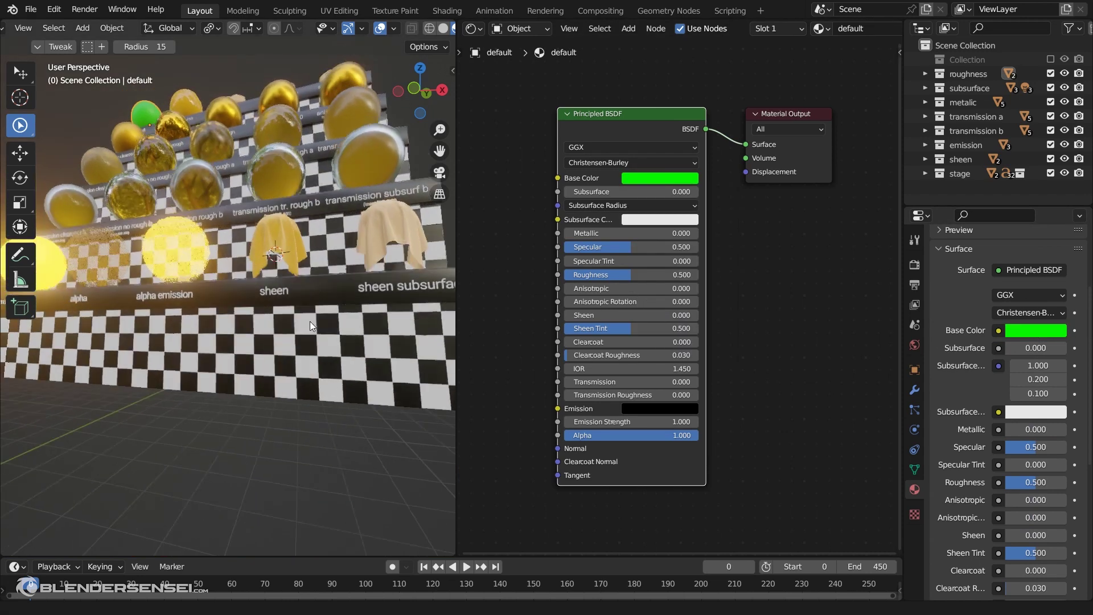
pyautogui.scroll(6, 318, 313)
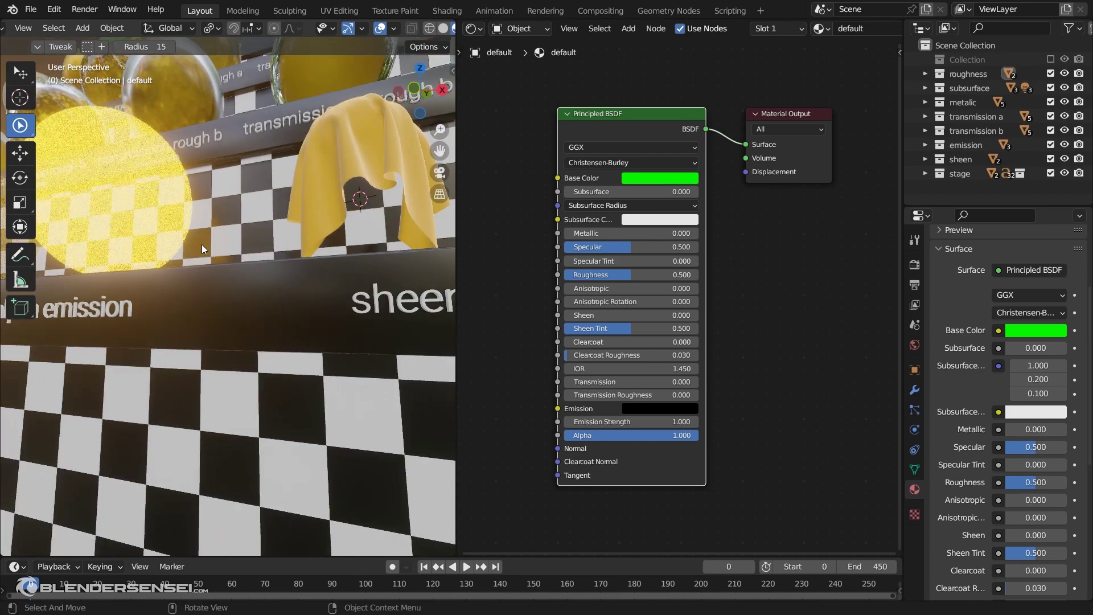
pyautogui.moveTo(201, 244); pyautogui.dragTo(321, 287, button='middle')
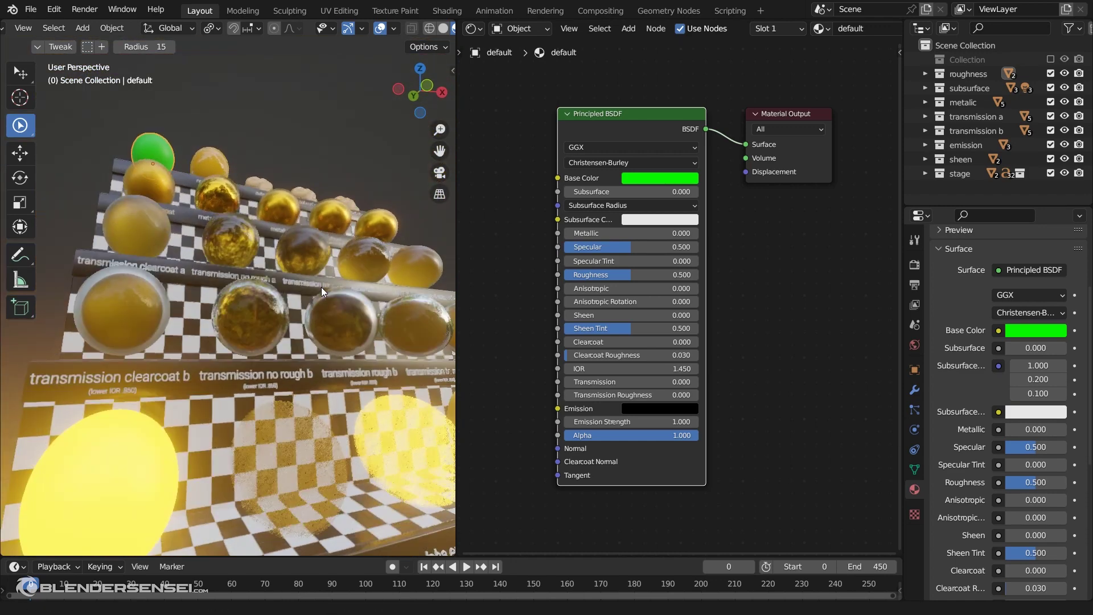
pyautogui.scroll(5, 321, 287)
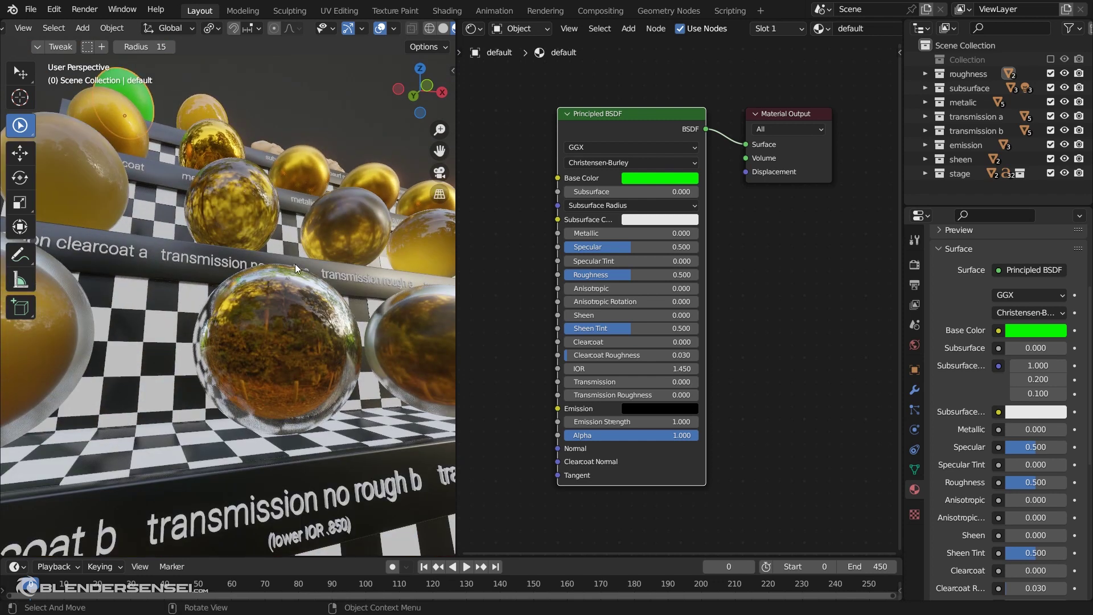
pyautogui.scroll(-5, 295, 264)
pyautogui.moveTo(312, 453); pyautogui.dragTo(254, 451, button='middle')
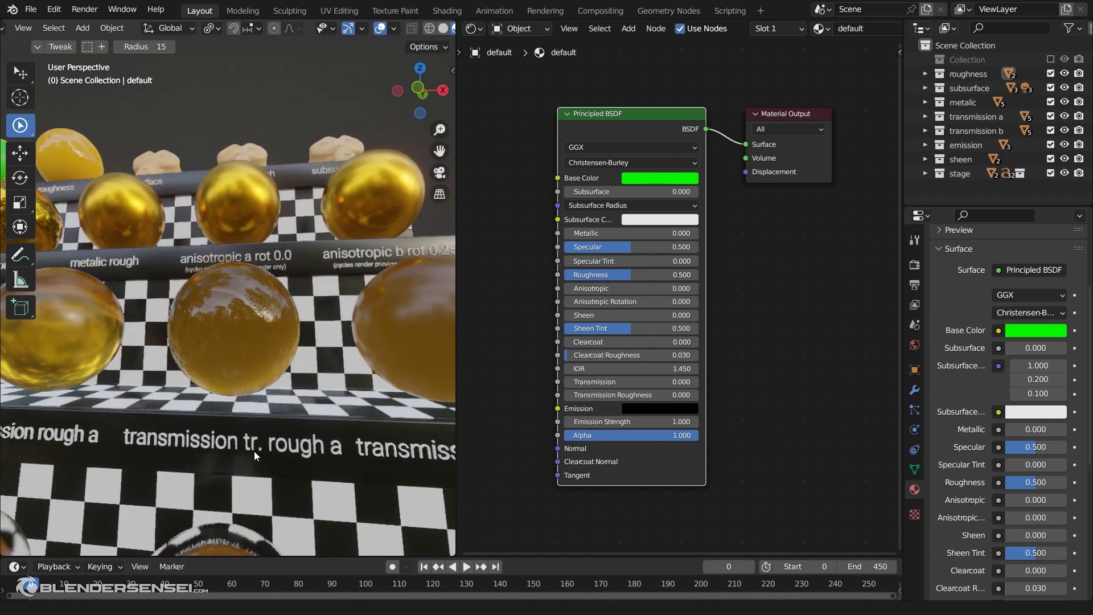
pyautogui.scroll(-4, 268, 433)
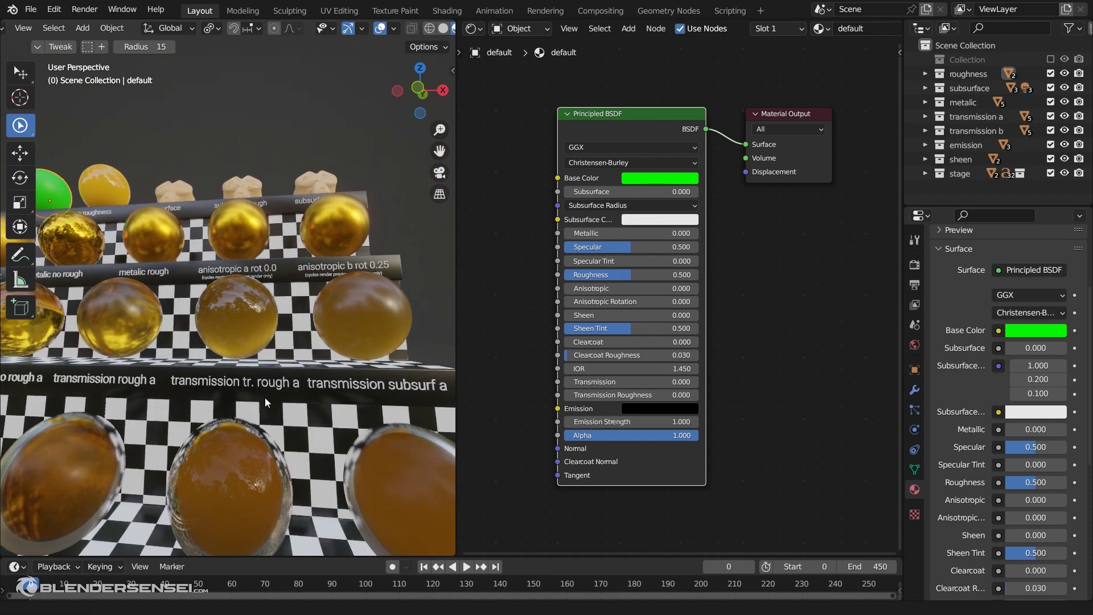
pyautogui.scroll(-2, 268, 401)
pyautogui.keyDown('shift'); pyautogui.moveTo(207, 395); pyautogui.dragTo(224, 381, button='middle'); pyautogui.keyUp('shift')
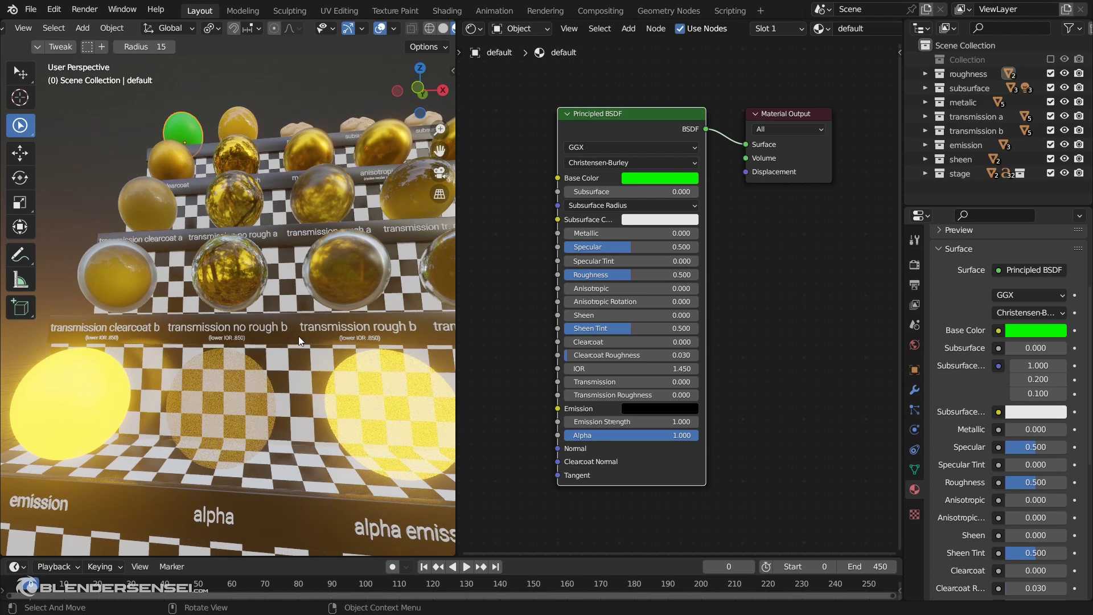
pyautogui.moveTo(323, 340)
pyautogui.mouseDown(button='middle')
pyautogui.moveTo(345, 346)
pyautogui.moveTo(317, 343)
pyautogui.mouseUp(button='middle')
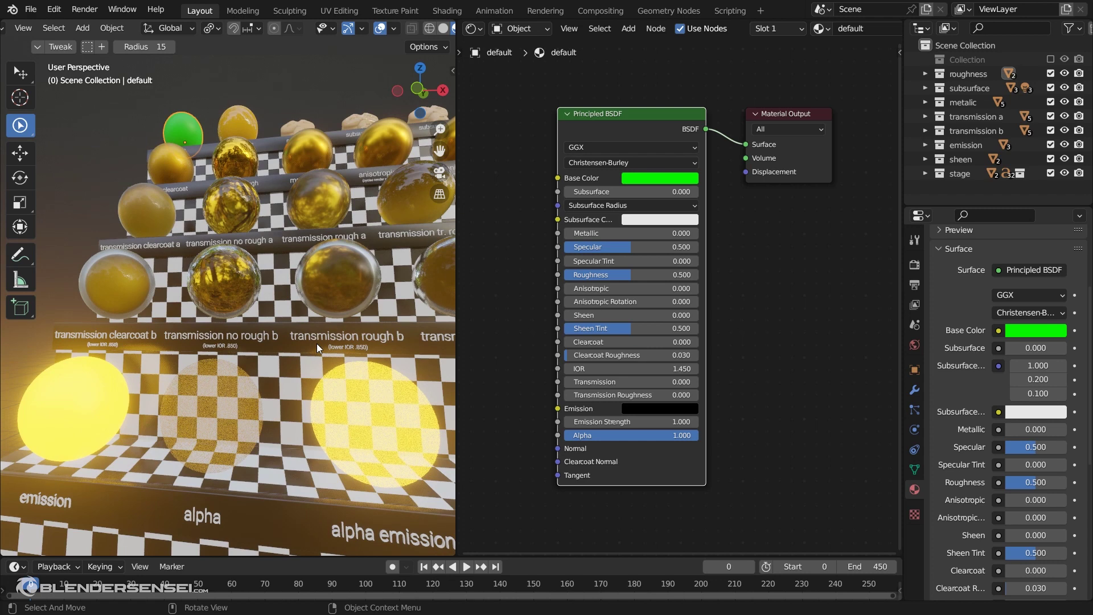
pyautogui.keyDown('shift'); pyautogui.moveTo(355, 341); pyautogui.dragTo(340, 346, button='middle'); pyautogui.keyUp('shift')
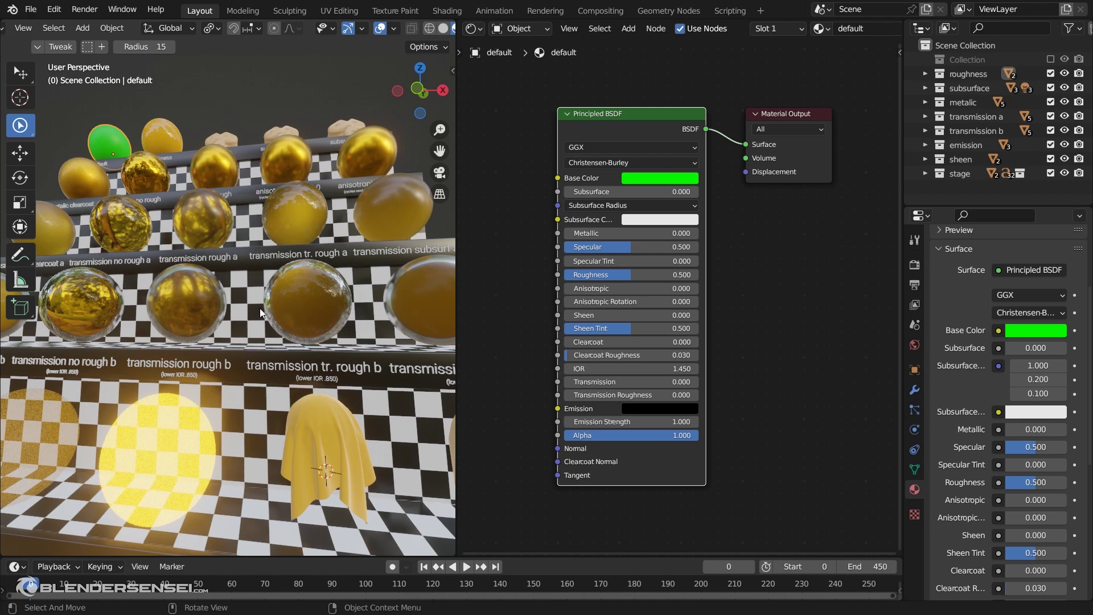
pyautogui.moveTo(251, 323); pyautogui.dragTo(380, 387, button='middle')
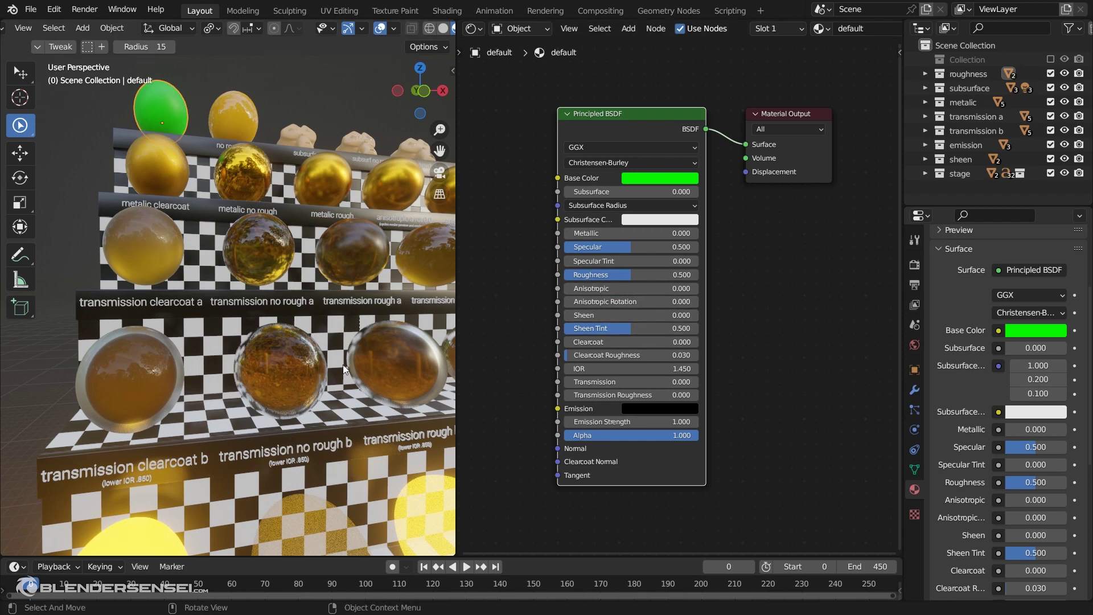
pyautogui.moveTo(337, 351); pyautogui.dragTo(314, 368, button='middle')
pyautogui.scroll(5, 330, 371)
pyautogui.keyDown('shift'); pyautogui.moveTo(316, 329); pyautogui.dragTo(487, 344, button='middle'); pyautogui.keyUp('shift')
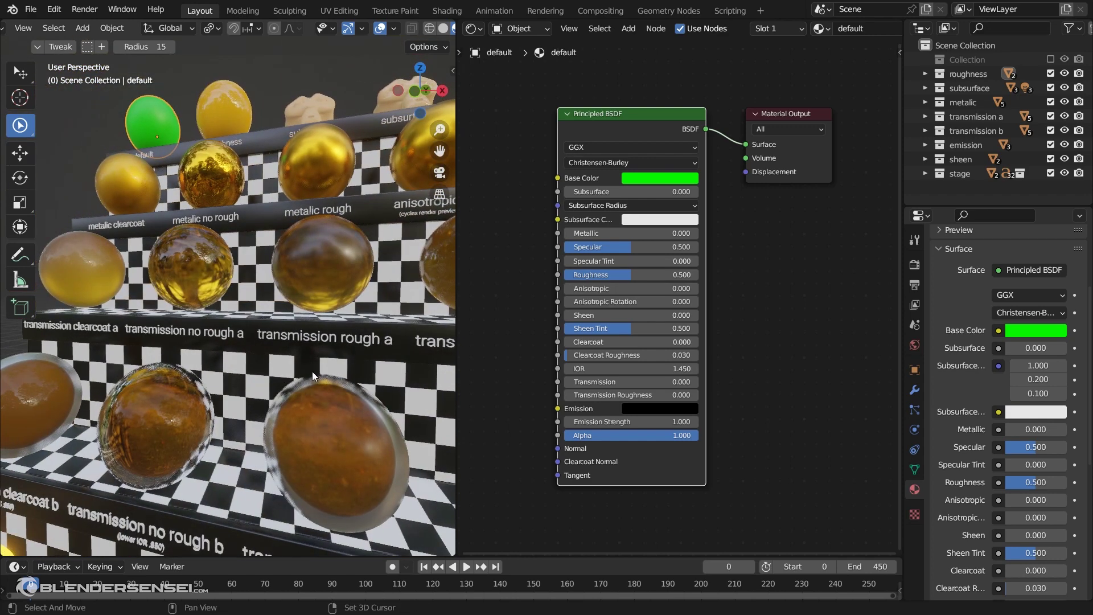
pyautogui.moveTo(313, 370); pyautogui.dragTo(344, 335, button='middle')
pyautogui.scroll(4, 350, 346)
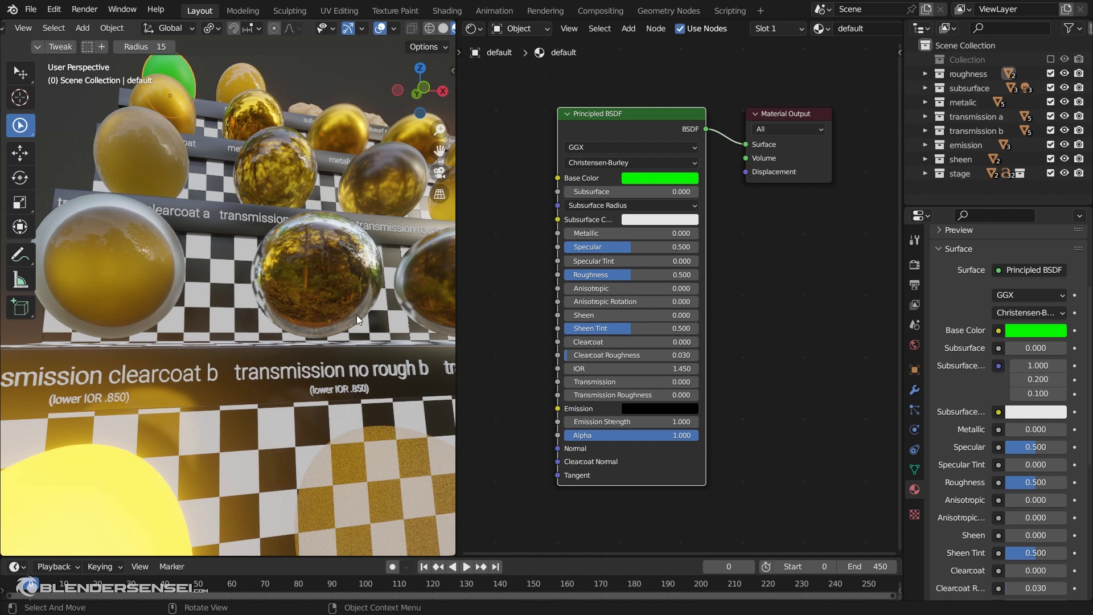
pyautogui.moveTo(369, 319); pyautogui.dragTo(373, 359, button='middle')
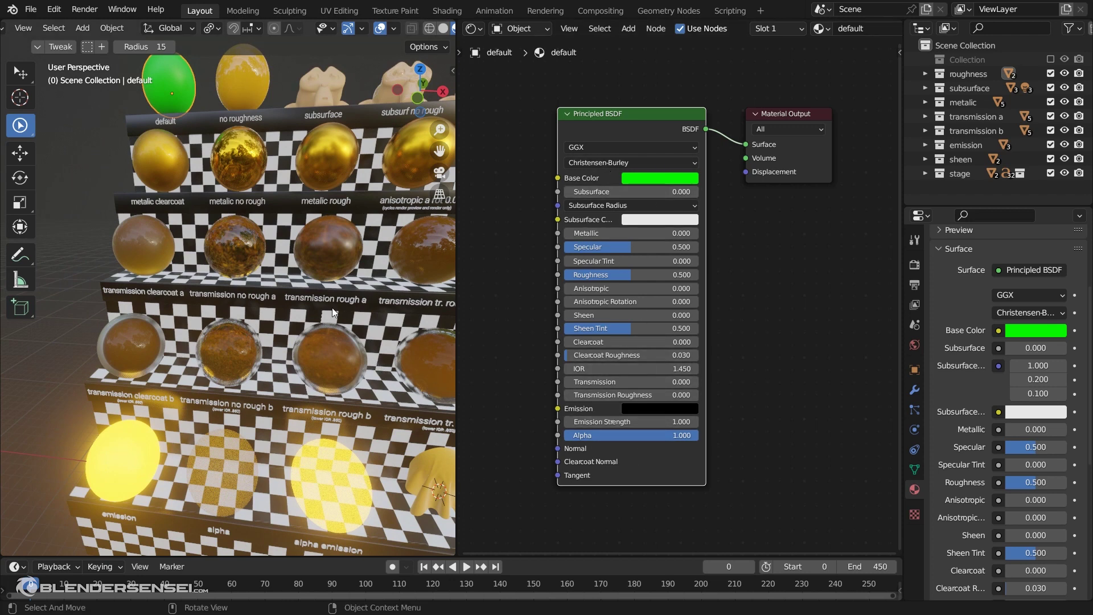
pyautogui.moveTo(357, 314); pyautogui.dragTo(299, 308, button='middle')
pyautogui.scroll(-3, 277, 308)
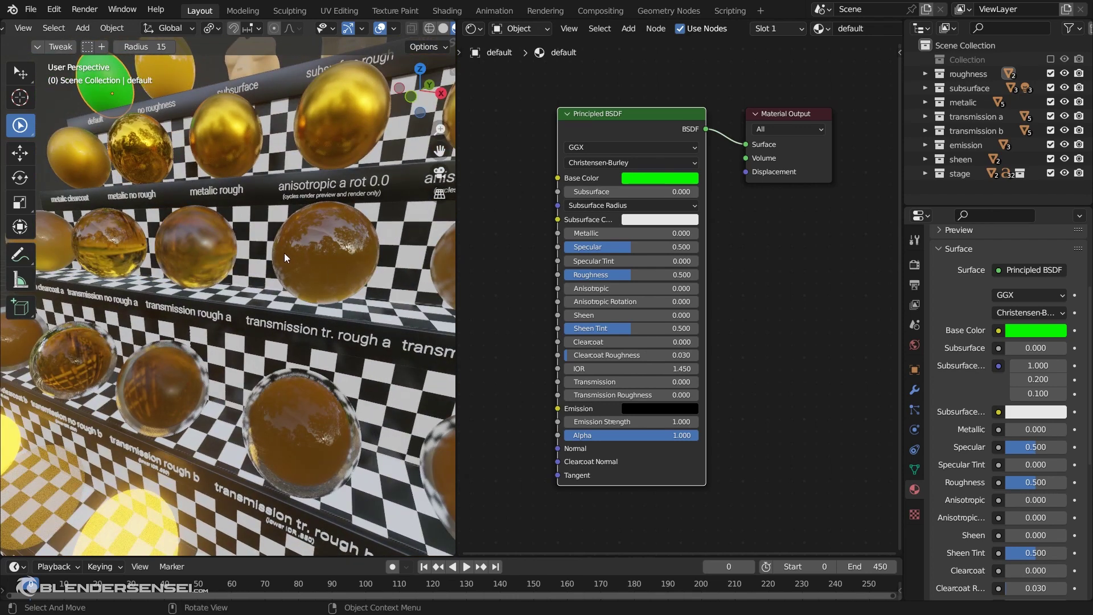
pyautogui.moveTo(285, 253); pyautogui.dragTo(228, 275, button='middle')
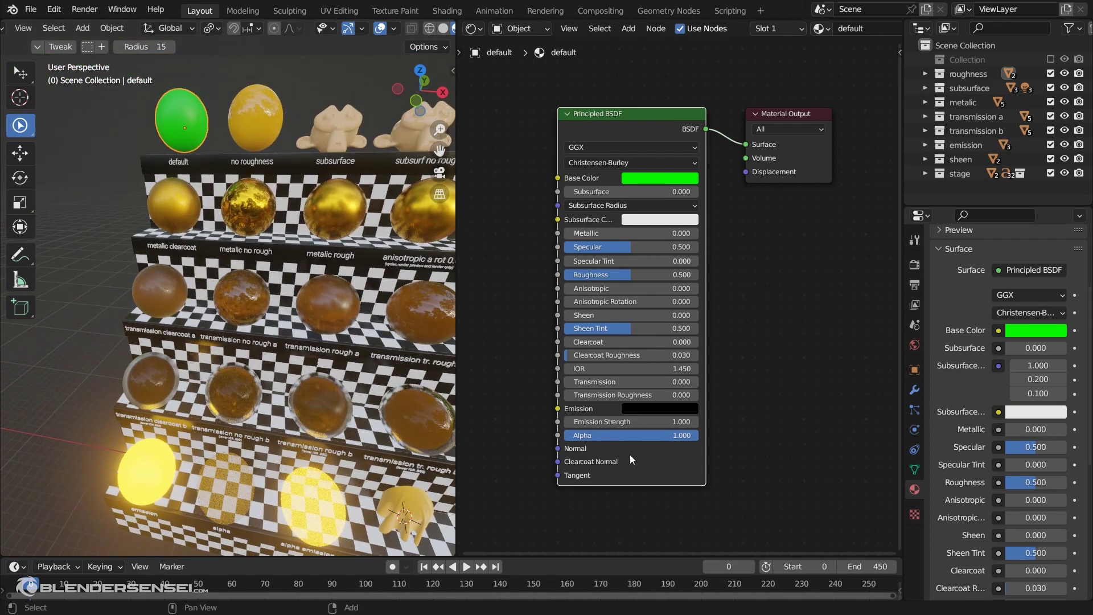
pyautogui.keyDown('shift'); pyautogui.moveTo(328, 196); pyautogui.dragTo(271, 217, button='middle'); pyautogui.keyUp('shift')
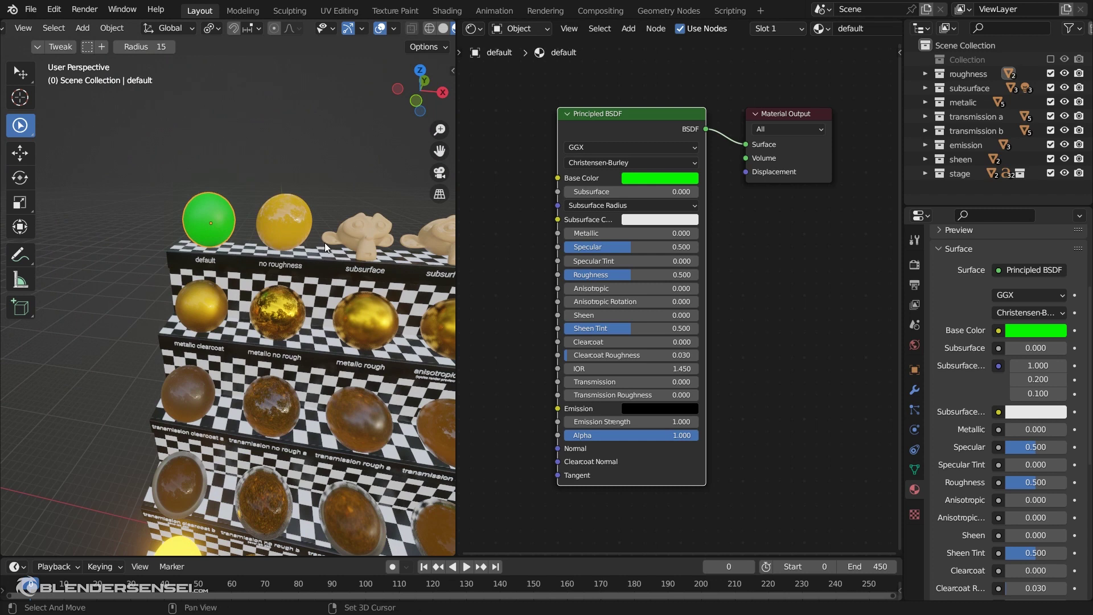
pyautogui.keyDown('ctrl'); pyautogui.hscroll(2, 325, 243); pyautogui.keyUp('ctrl')
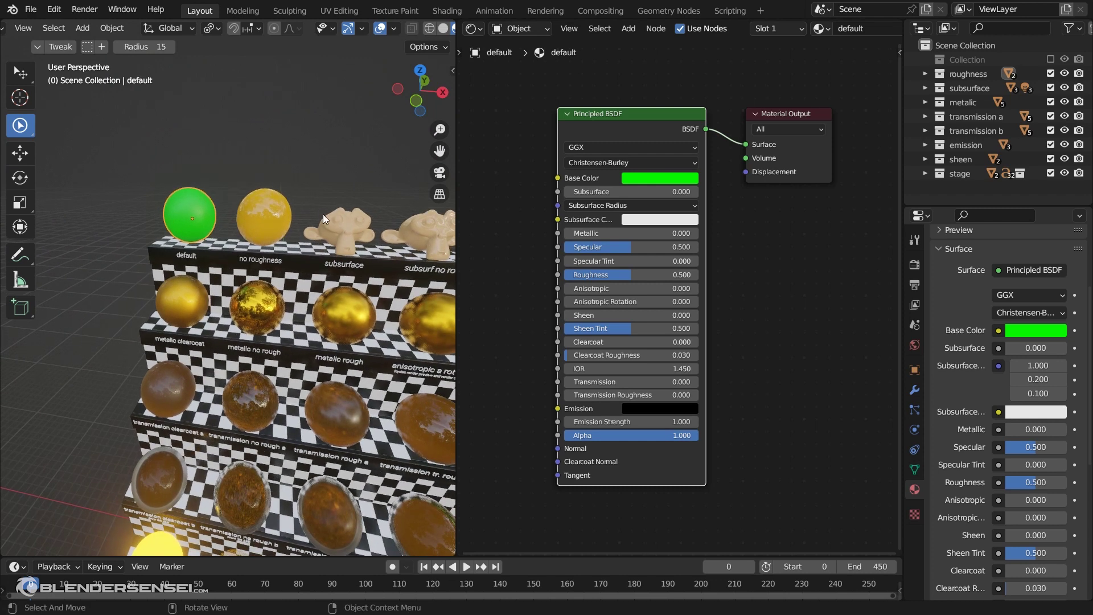
pyautogui.keyDown('shift'); pyautogui.moveTo(329, 237); pyautogui.dragTo(308, 210, button='middle'); pyautogui.keyUp('shift')
pyautogui.keyDown('ctrl'); pyautogui.hscroll(3, 303, 207); pyautogui.keyUp('ctrl')
pyautogui.keyDown('shift'); pyautogui.scroll(-1, 299, 203); pyautogui.keyUp('shift')
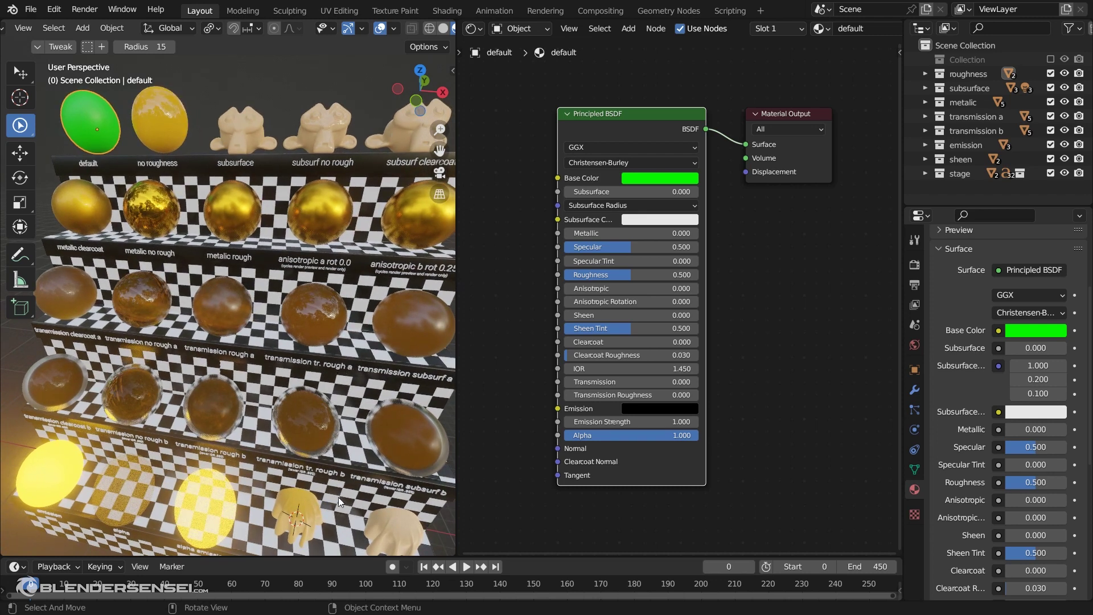
# - Select the no roughness sphere on the upper tier and examine its Principled BSDF, Control and Displacement nodes
pyautogui.keyDown('shift'); pyautogui.moveTo(250, 344); pyautogui.dragTo(311, 385, button='middle'); pyautogui.keyUp('shift')
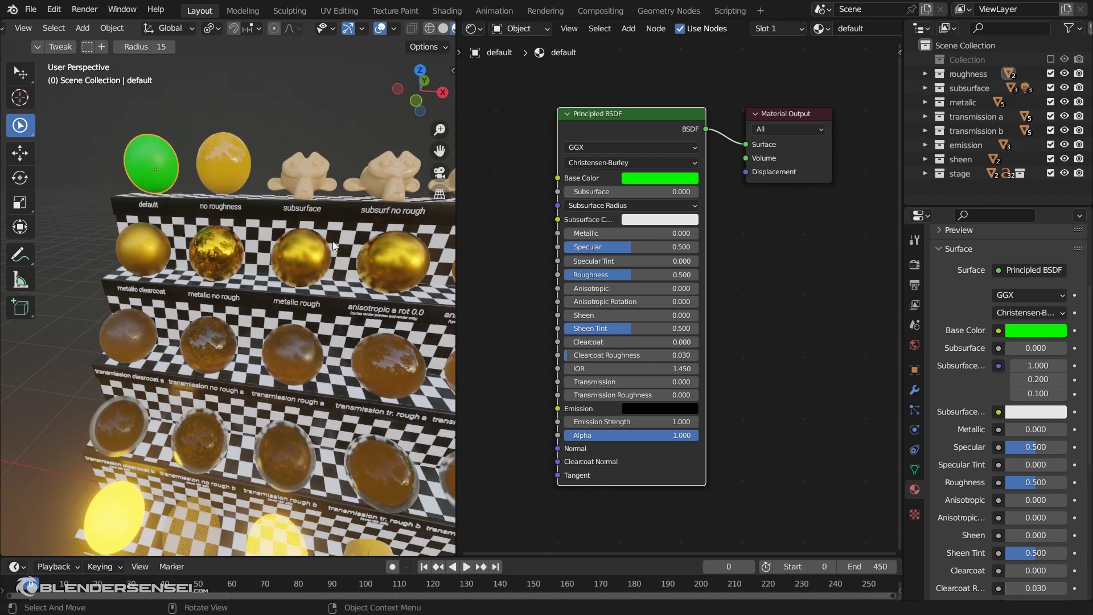
pyautogui.moveTo(332, 241)
pyautogui.mouseDown(button='middle')
pyautogui.moveTo(329, 274)
pyautogui.moveTo(292, 278)
pyautogui.moveTo(348, 266)
pyautogui.moveTo(303, 246)
pyautogui.moveTo(267, 208)
pyautogui.moveTo(337, 241)
pyautogui.mouseUp(button='middle')
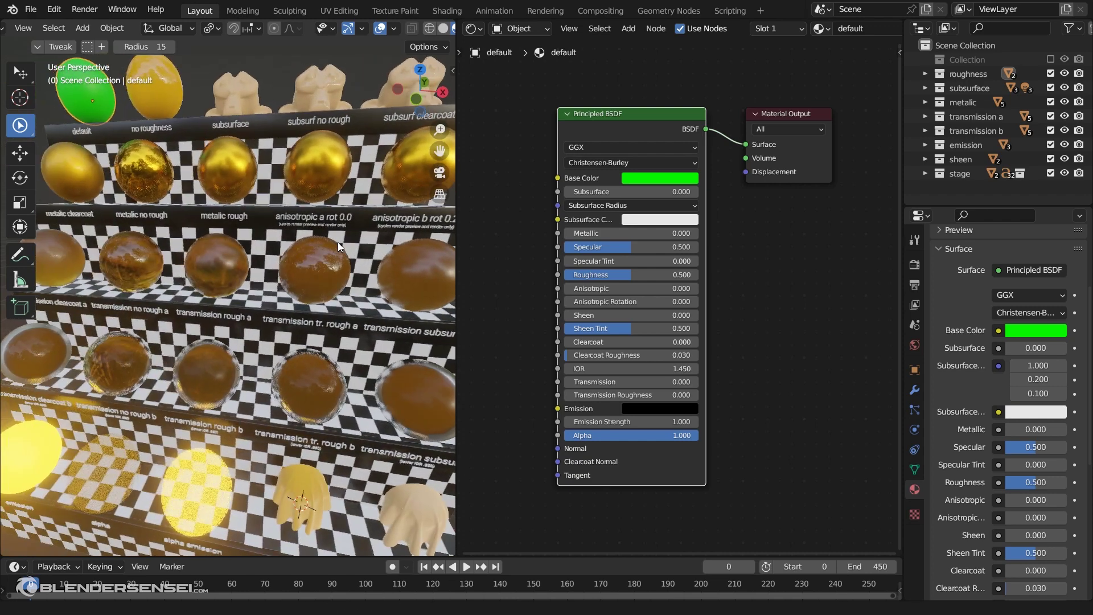
pyautogui.keyDown('ctrl'); pyautogui.hscroll(-2, 337, 242); pyautogui.keyUp('ctrl')
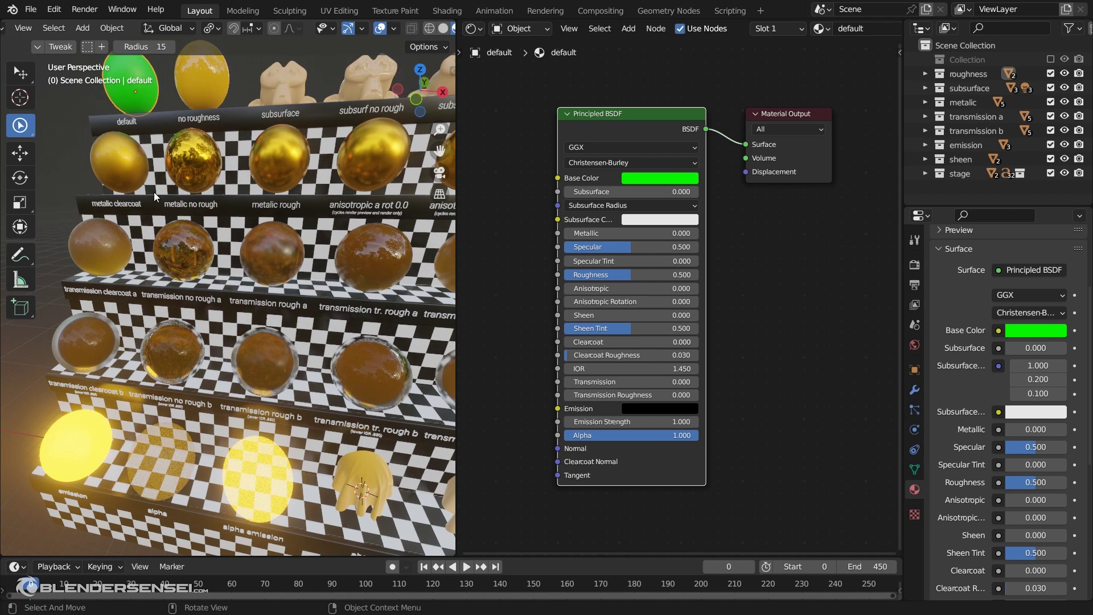
pyautogui.keyDown('shift'); pyautogui.moveTo(247, 356); pyautogui.dragTo(272, 403, button='middle'); pyautogui.keyUp('shift')
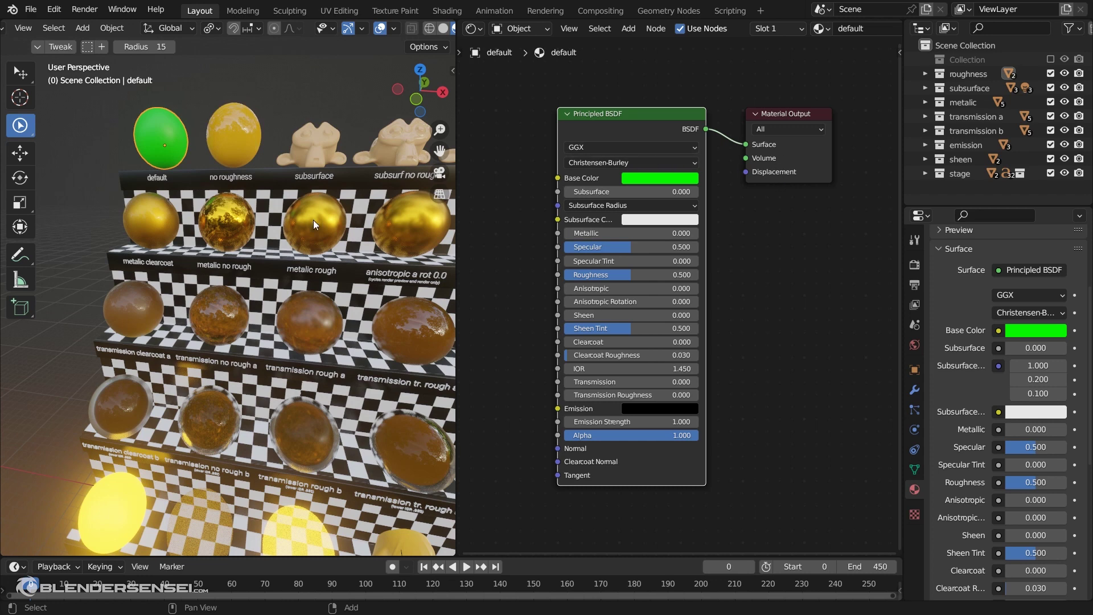
pyautogui.click(239, 132)
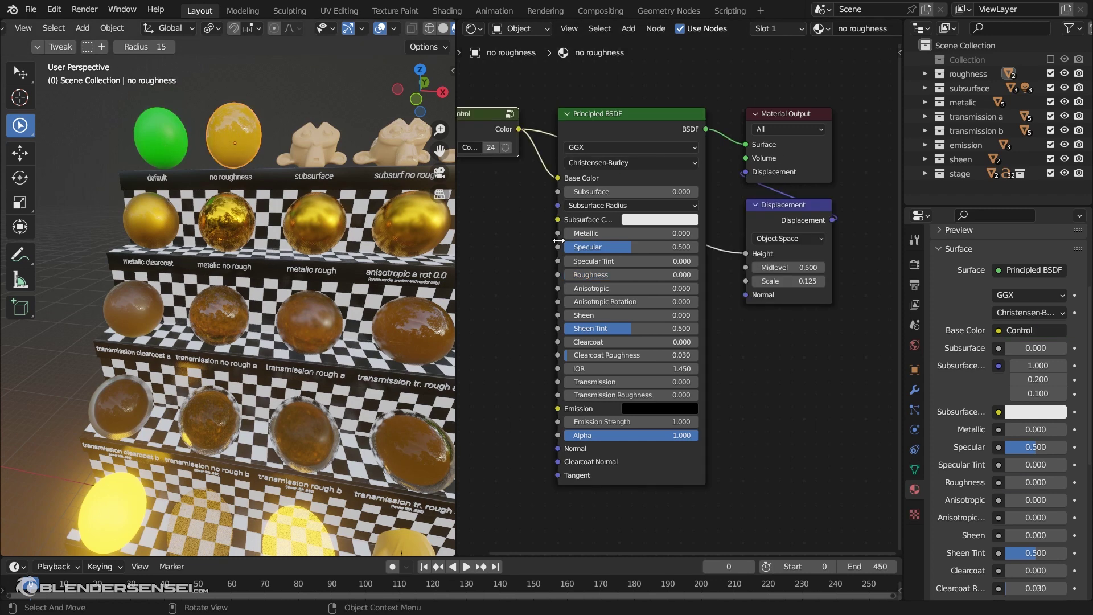
pyautogui.moveTo(533, 264); pyautogui.dragTo(597, 293, button='middle')
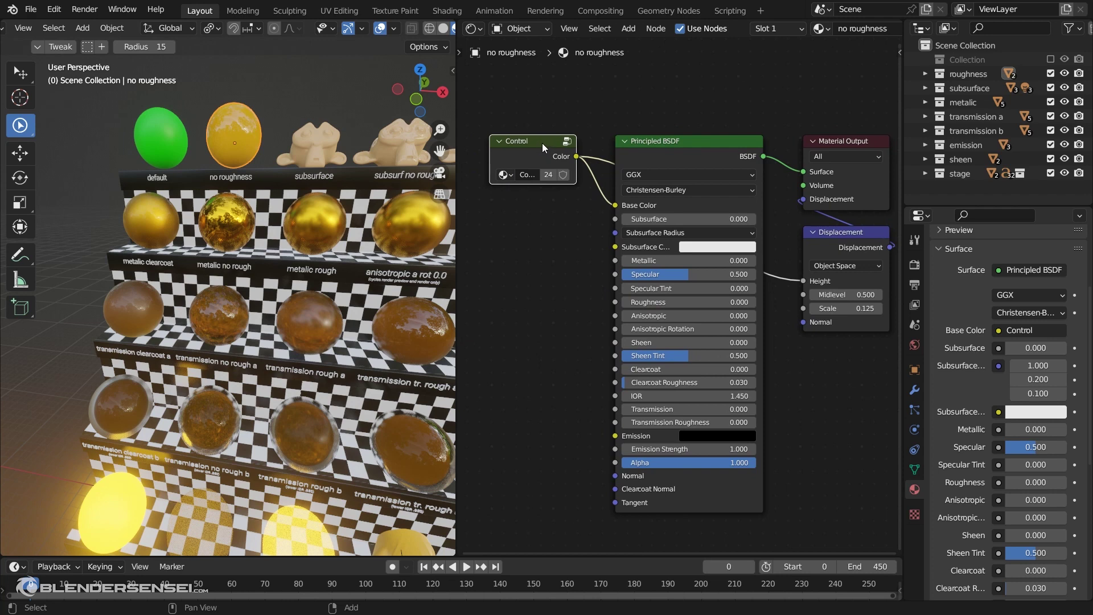
pyautogui.moveTo(537, 283); pyautogui.dragTo(480, 285, button='middle')
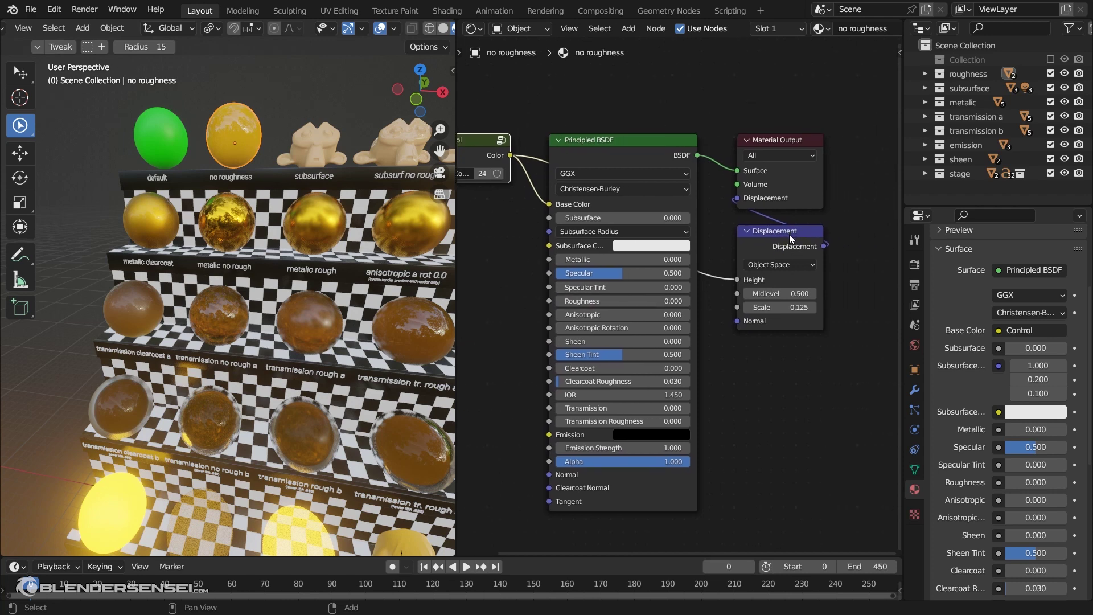
pyautogui.press('Home')
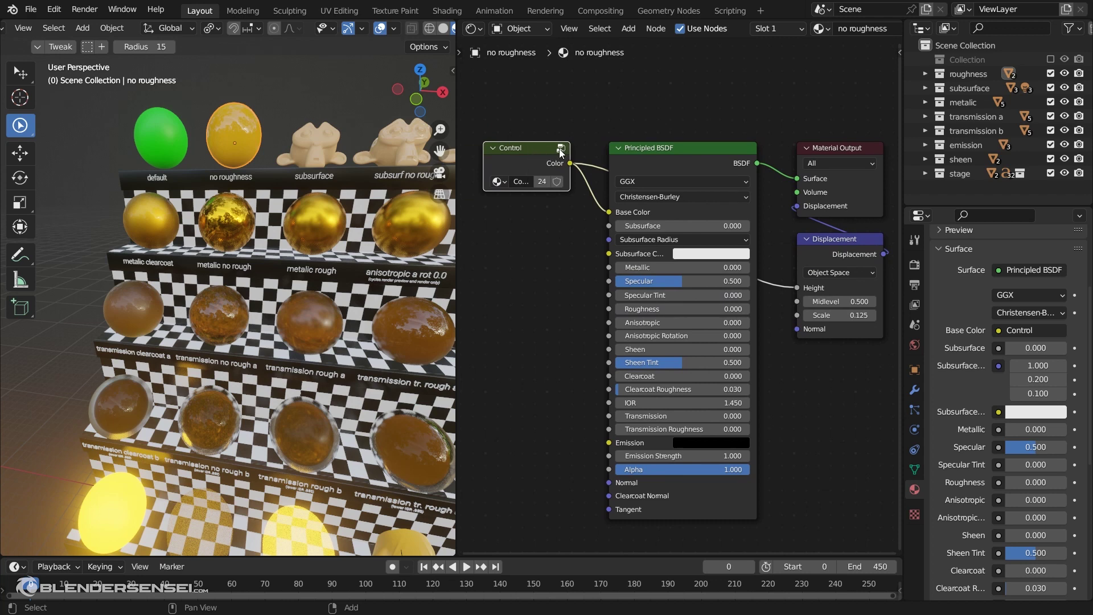
# - Open the Control node group of the no roughness material and look over its RGB color node
pyautogui.click(559, 149)
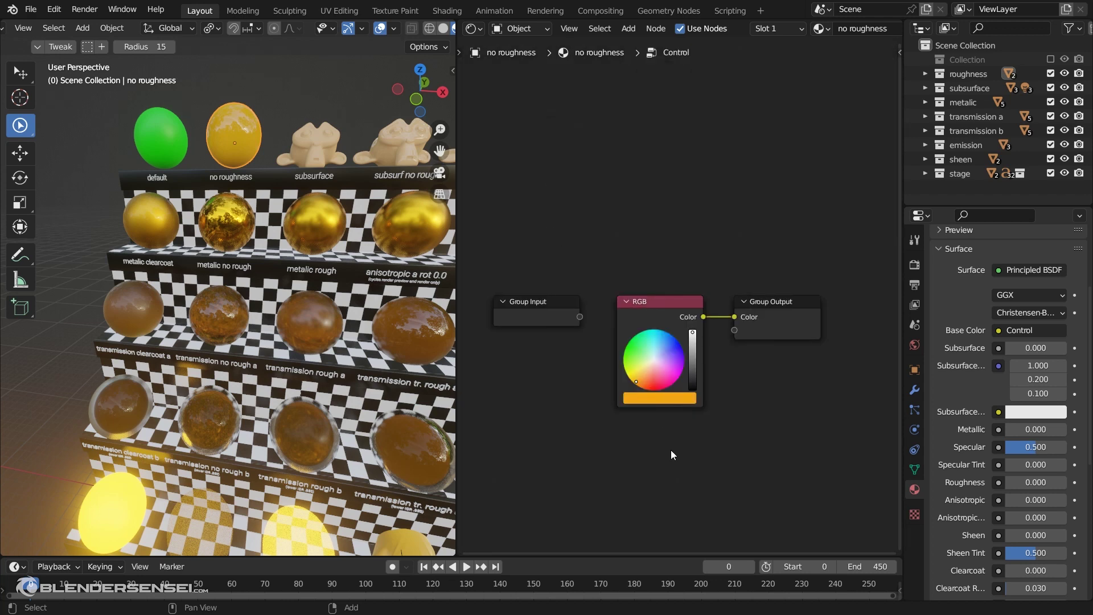
pyautogui.moveTo(670, 450); pyautogui.dragTo(653, 377, button='middle')
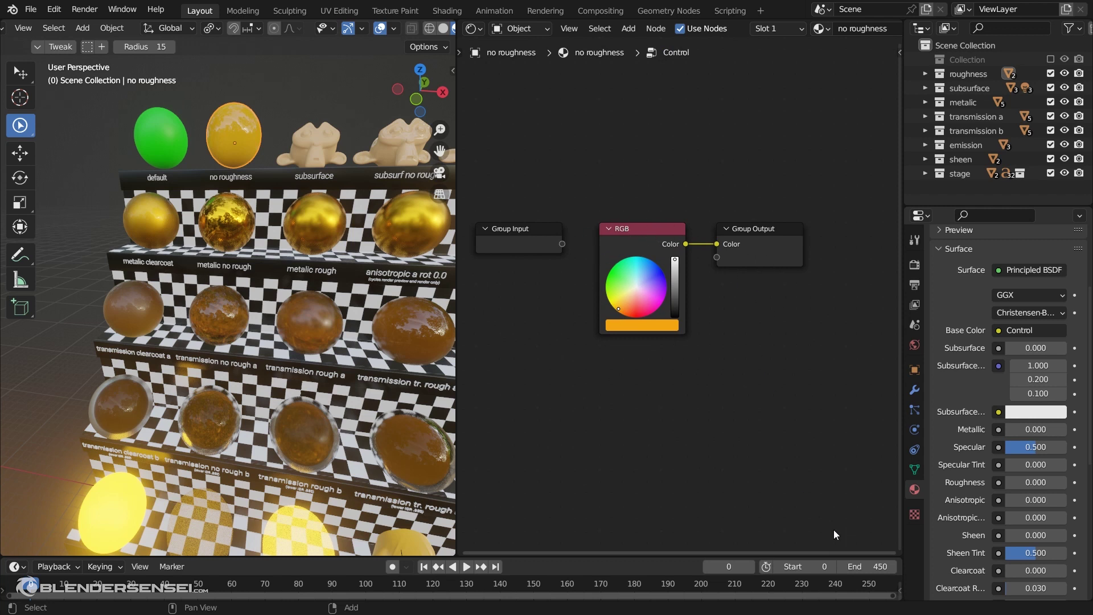
pyautogui.press('Tab')
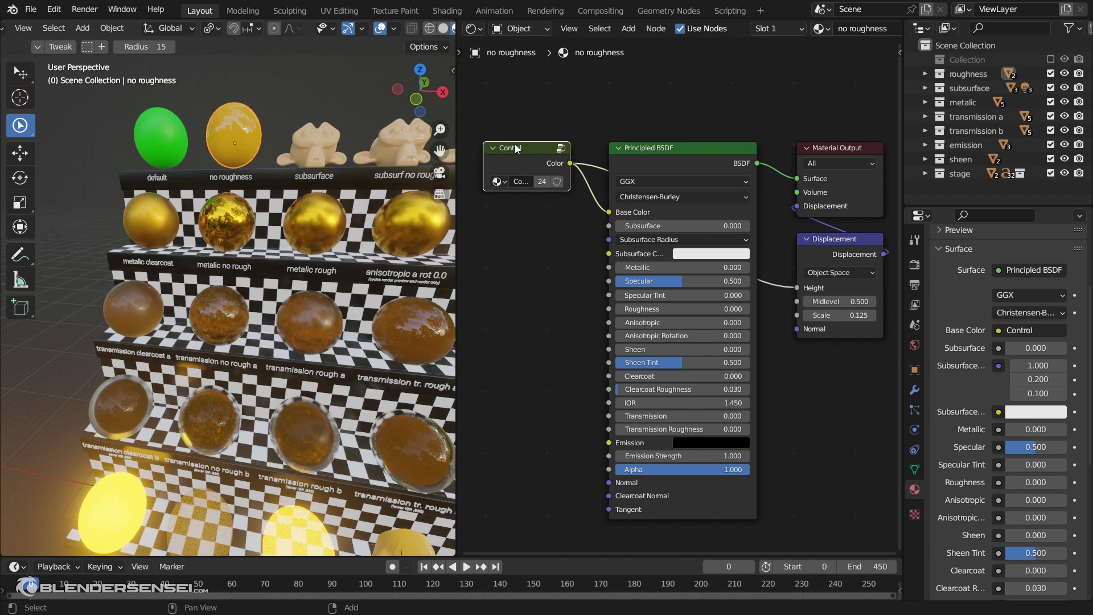
pyautogui.click(560, 150)
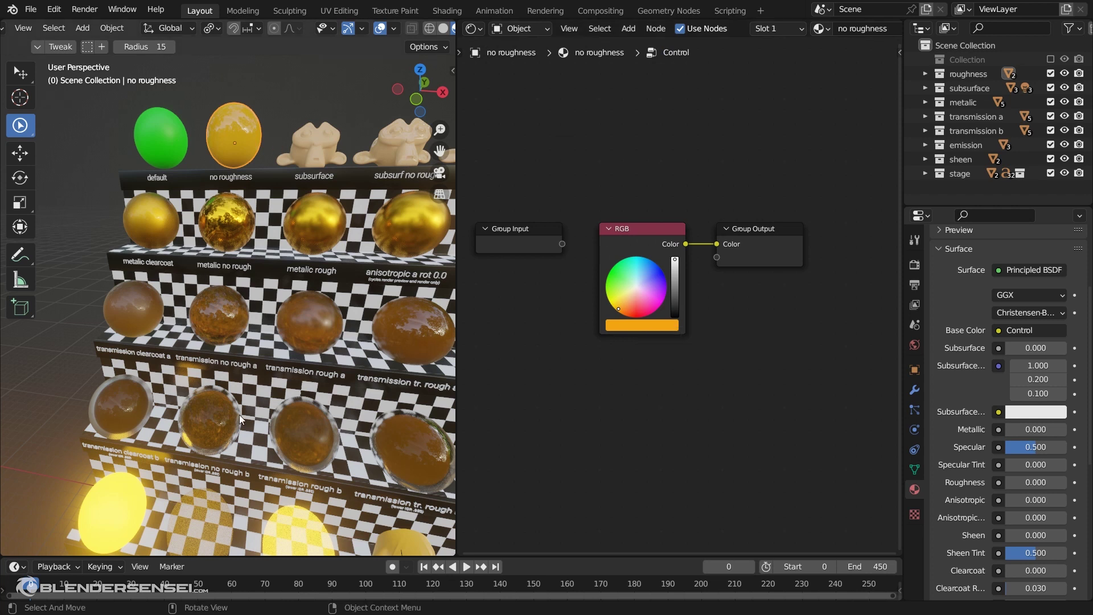
# - Shift the RGB color inside the Control group to a deeper orange and check the samples on all tiers
pyautogui.moveTo(624, 306)
pyautogui.mouseDown()
pyautogui.moveTo(650, 291)
pyautogui.moveTo(649, 314)
pyautogui.moveTo(619, 312)
pyautogui.mouseUp()
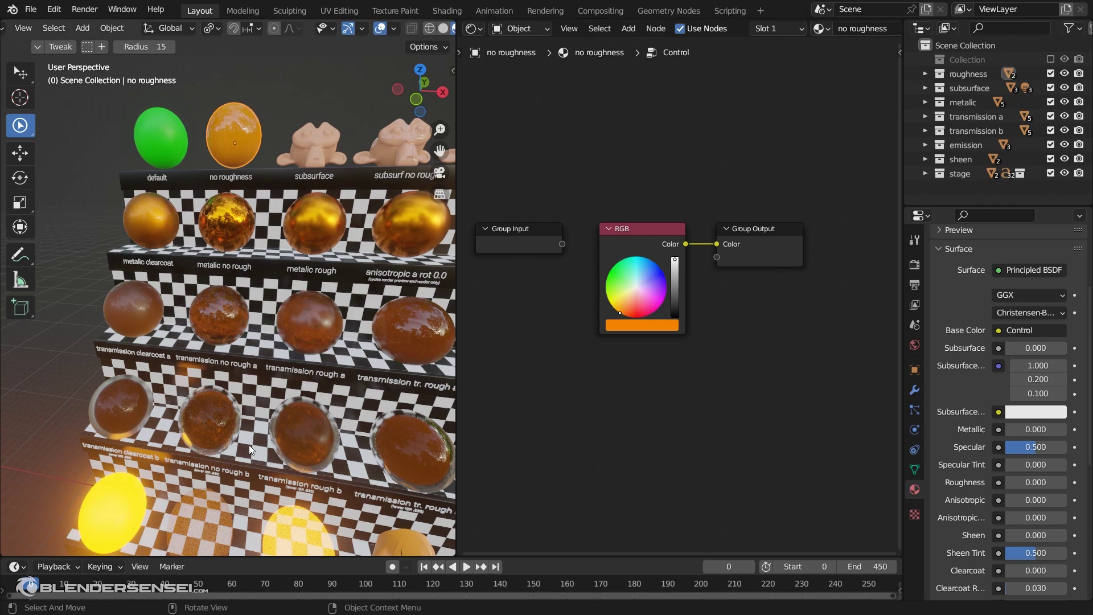
pyautogui.keyDown('shift'); pyautogui.moveTo(249, 445); pyautogui.dragTo(224, 394, button='middle'); pyautogui.keyUp('shift')
pyautogui.keyDown('shift'); pyautogui.moveTo(285, 467); pyautogui.dragTo(245, 386, button='middle'); pyautogui.keyUp('shift')
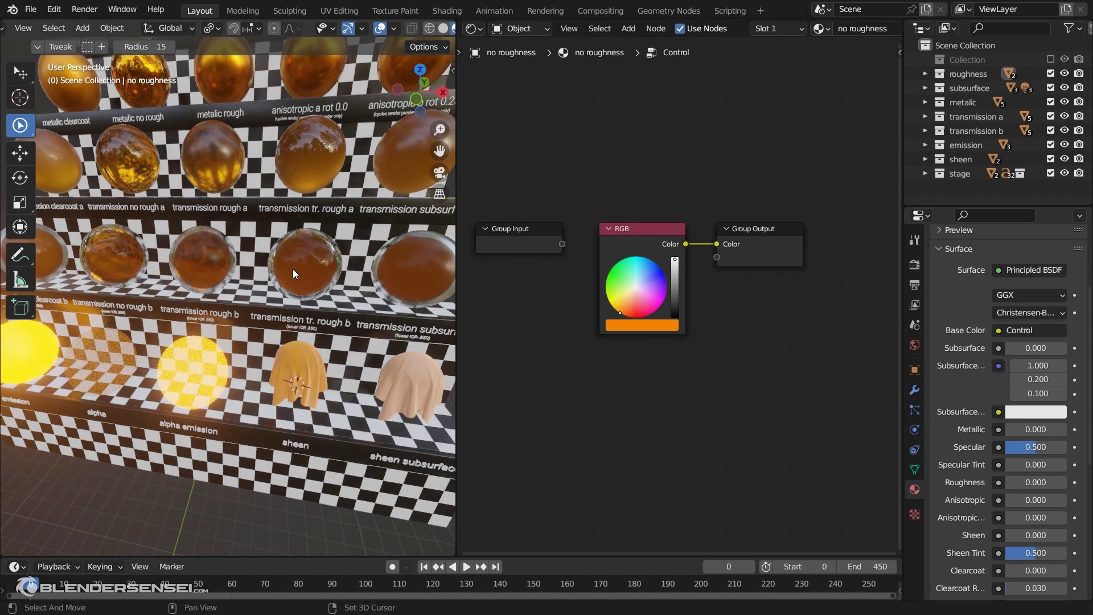
pyautogui.keyDown('shift'); pyautogui.moveTo(245, 142); pyautogui.dragTo(313, 299, button='middle'); pyautogui.keyUp('shift')
# - Change the Control group's RGB color to bright green and then to deep blue
pyautogui.moveTo(619, 312); pyautogui.dragTo(608, 275)
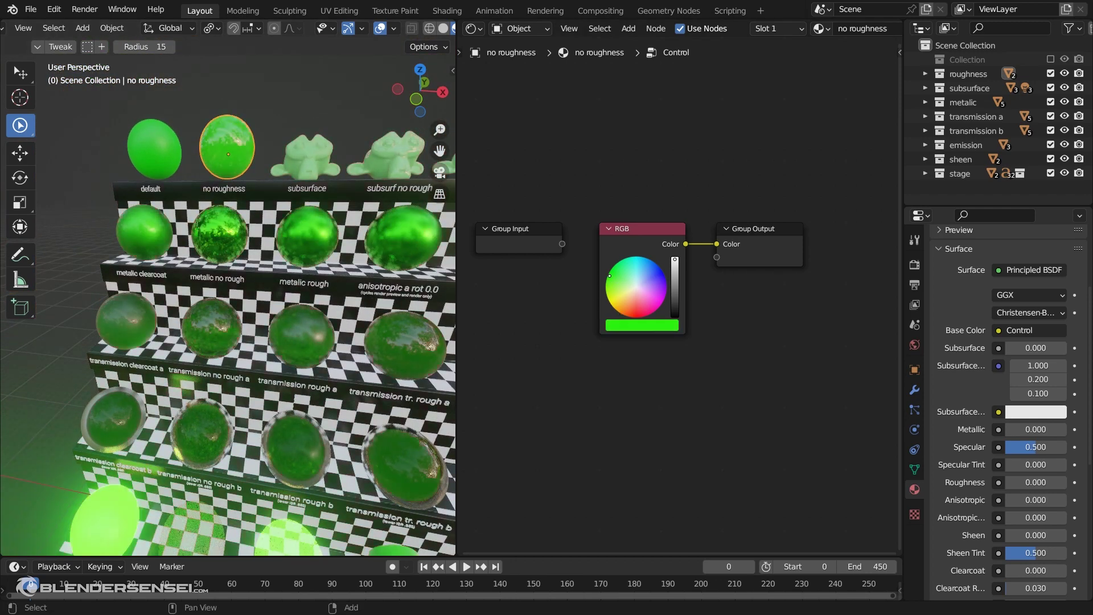
pyautogui.click(665, 276)
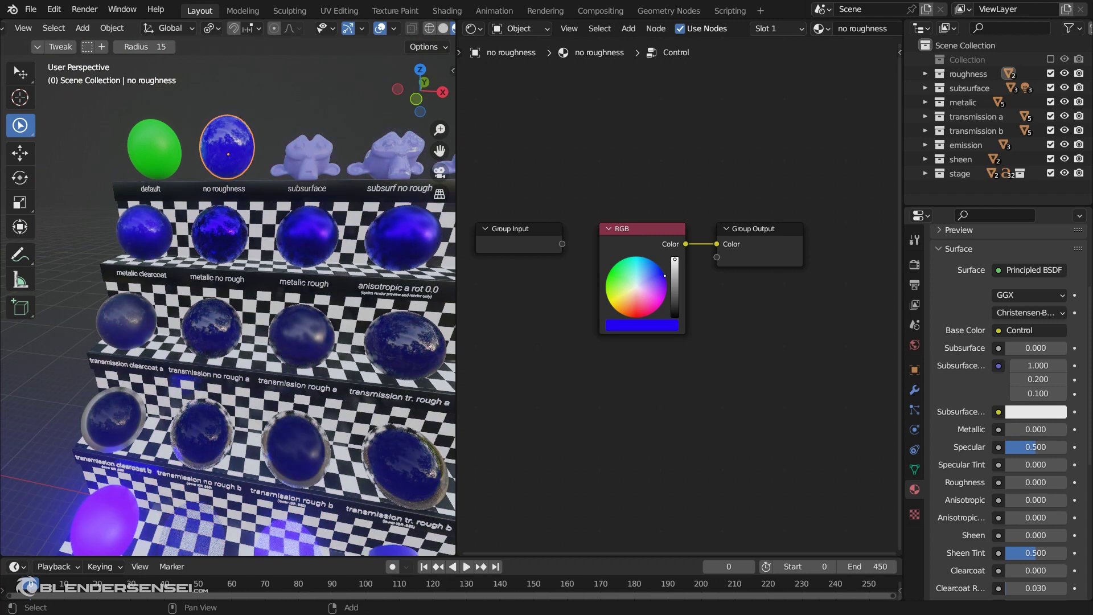
pyautogui.moveTo(680, 338); pyautogui.dragTo(657, 298, button='middle')
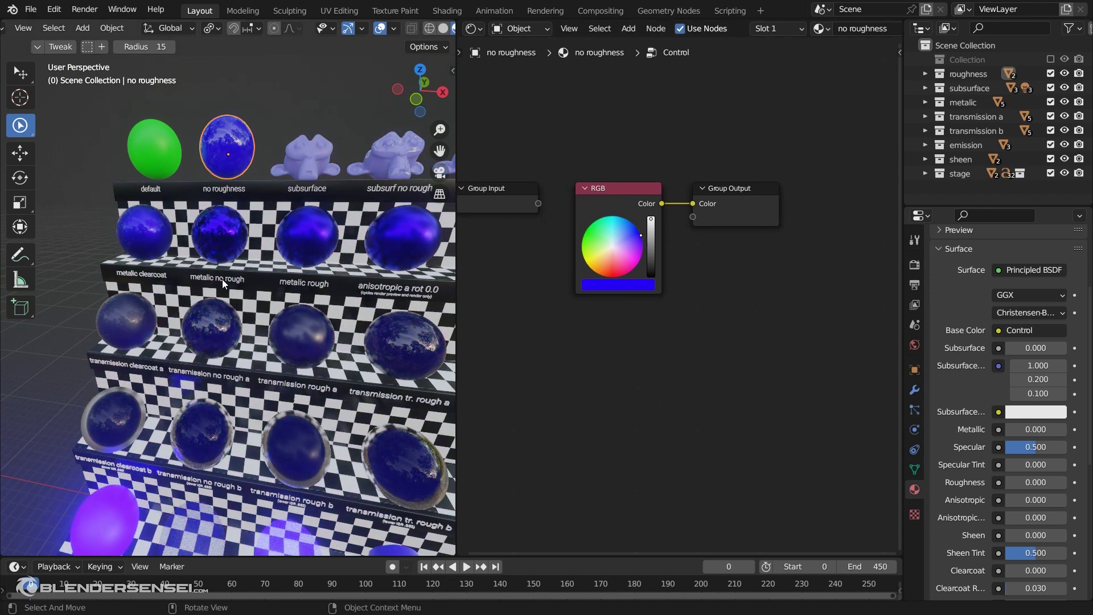
# - Set the Control group's RGB color back to golden orange and return to the parent material nodes
pyautogui.moveTo(641, 235); pyautogui.dragTo(590, 267)
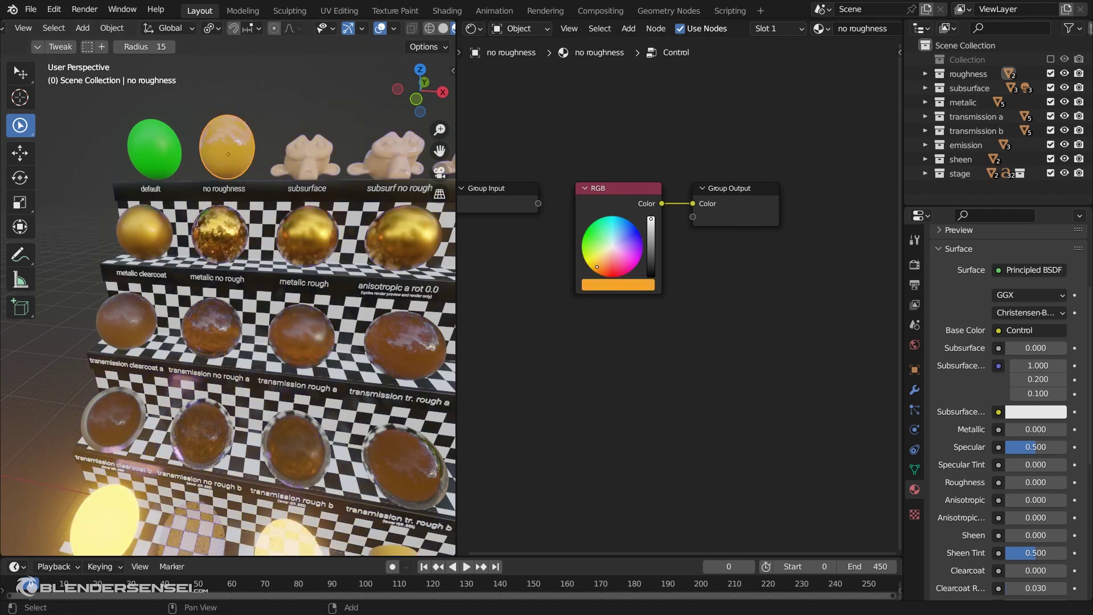
pyautogui.press('Tab')
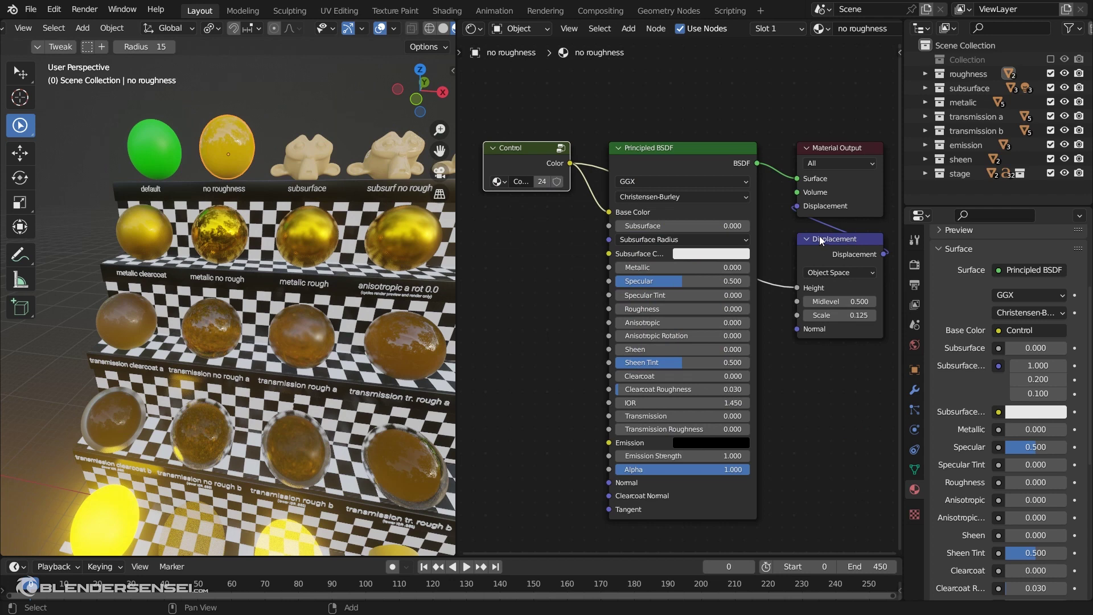
pyautogui.moveTo(777, 320); pyautogui.dragTo(712, 299, button='middle')
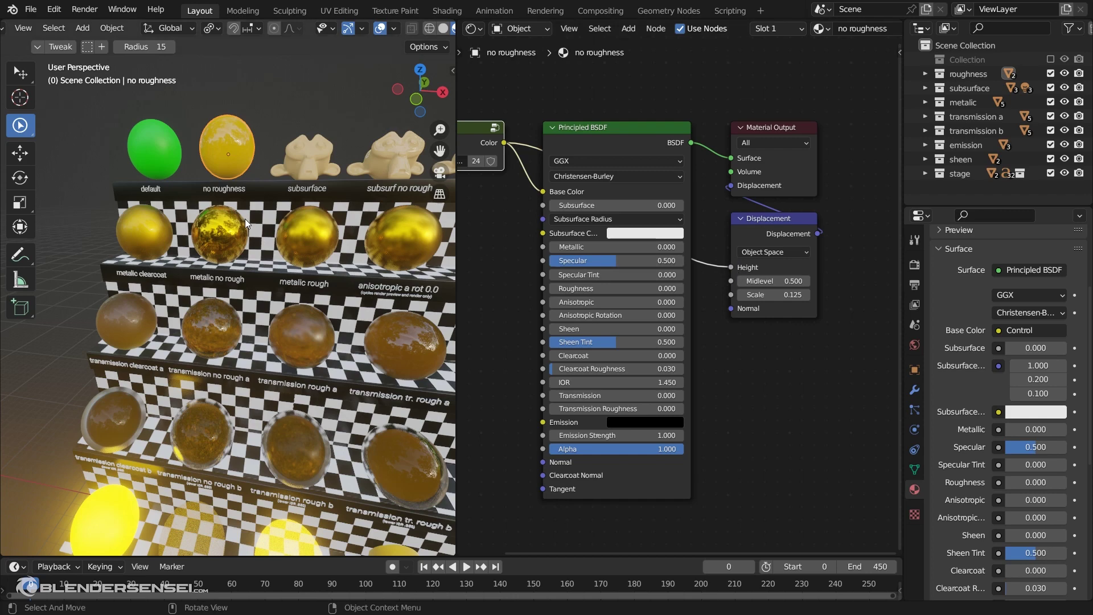
# - Look over the display of samples and select the transmission rough b sphere to show its material
pyautogui.moveTo(283, 295); pyautogui.dragTo(281, 238, button='middle')
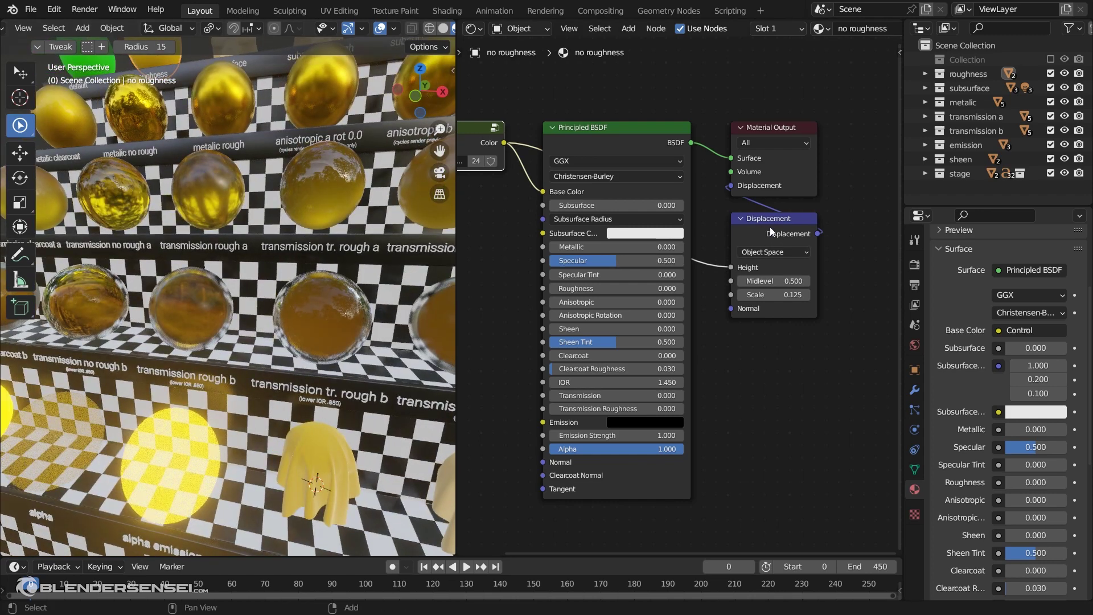
pyautogui.press('Home')
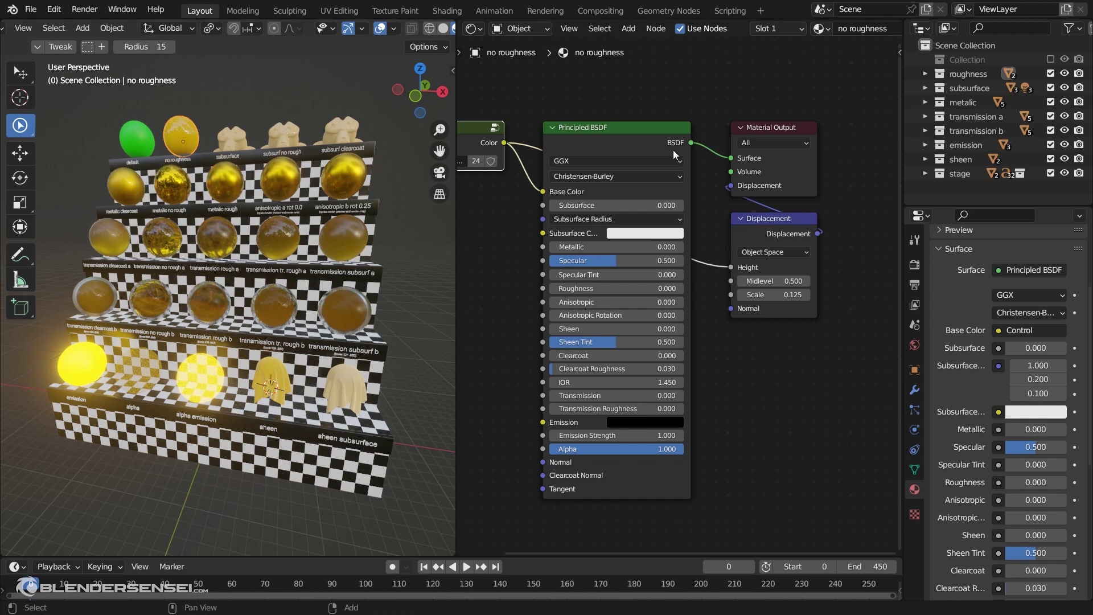
pyautogui.scroll(4, 264, 354)
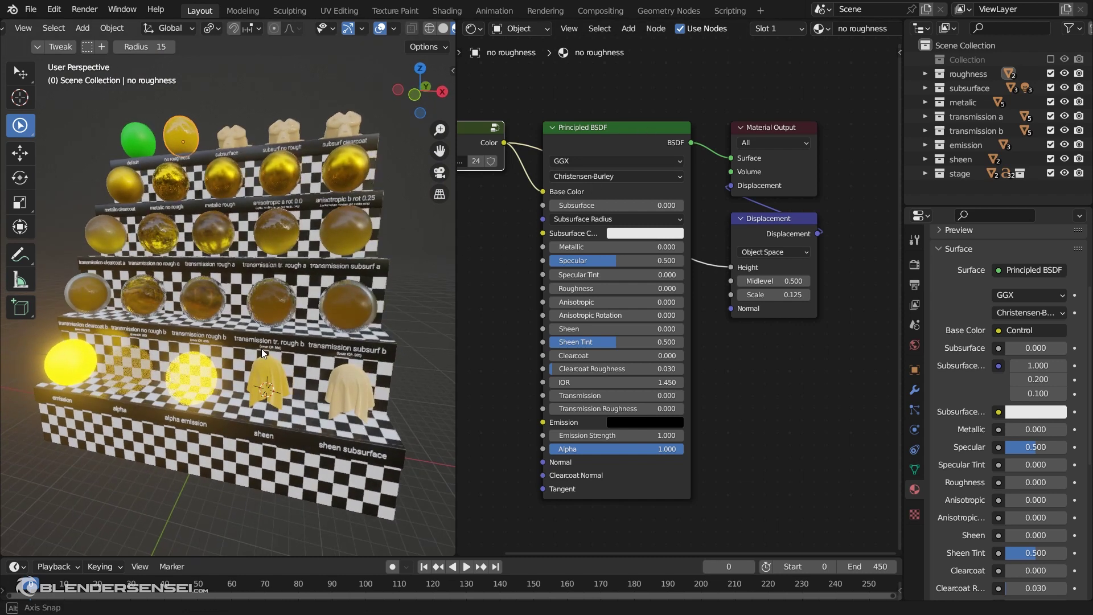
pyautogui.scroll(3, 252, 324)
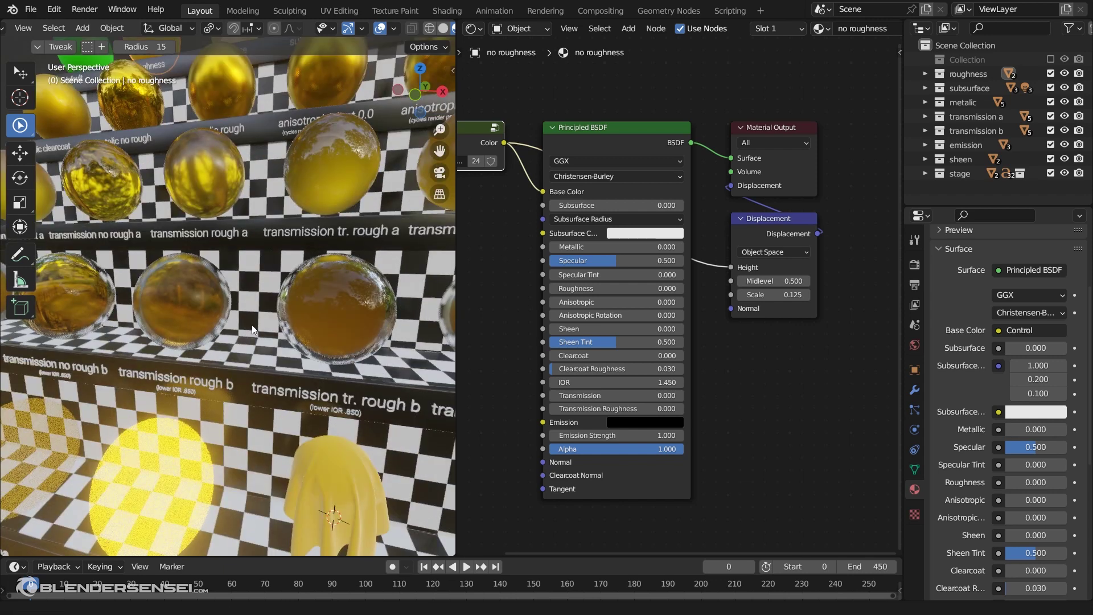
pyautogui.click(178, 293)
pyautogui.keyDown('shift'); pyautogui.moveTo(216, 303); pyautogui.dragTo(289, 321, button='middle'); pyautogui.keyUp('shift')
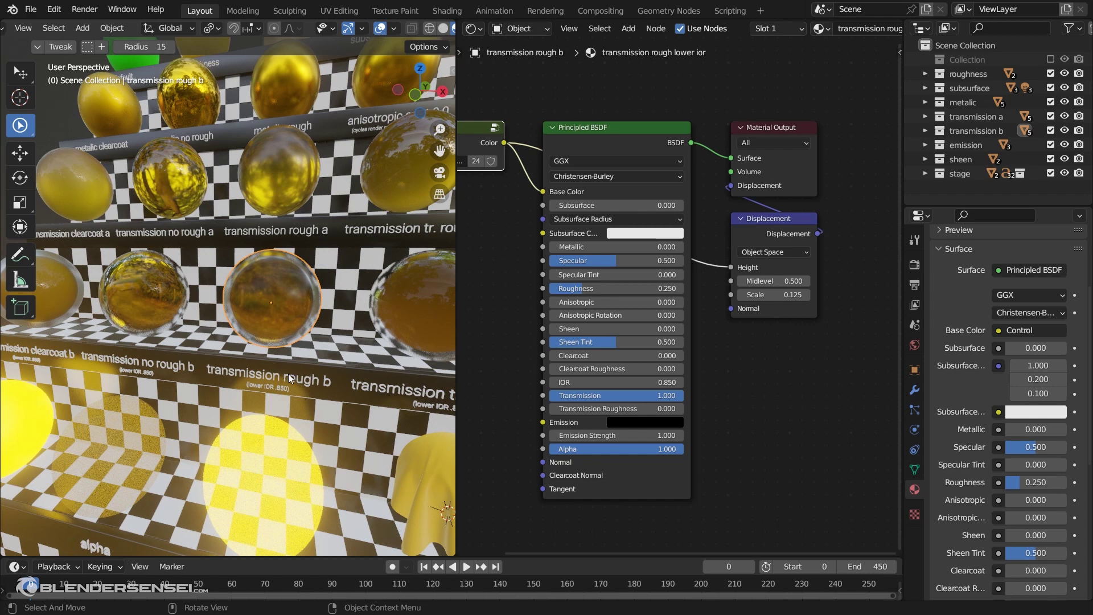
# - Delete the Control group node from the transmission rough b sphere's material
pyautogui.moveTo(576, 215); pyautogui.dragTo(622, 225, button='middle')
pyautogui.click(540, 244)
pyautogui.click(511, 139)
pyautogui.press('x')
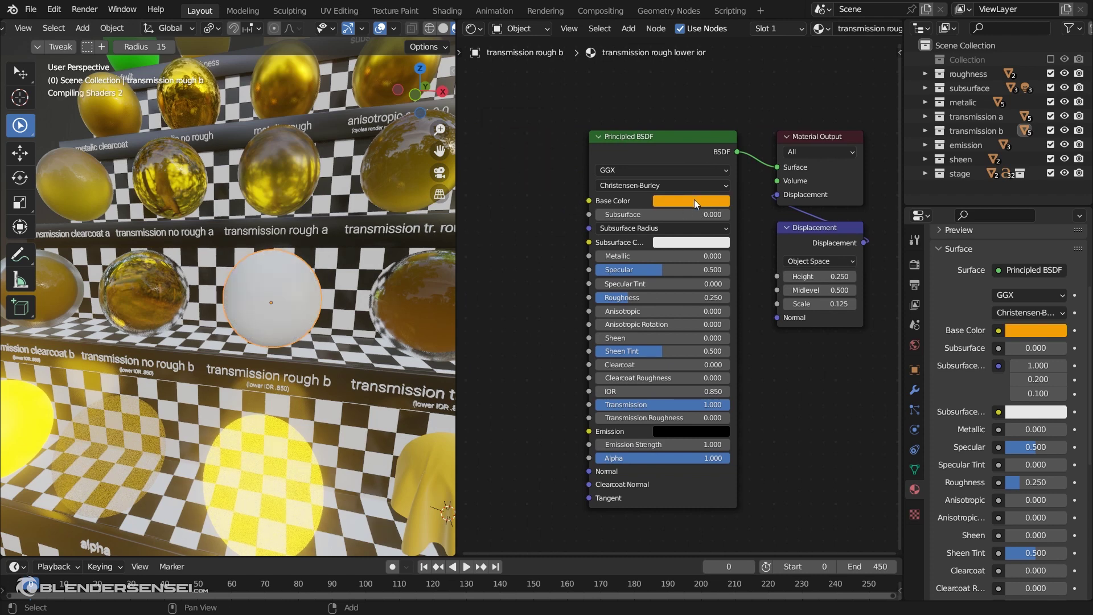
# - Delete the Displacement node from the same material and compare the sphere with the other samples
pyautogui.click(827, 231)
pyautogui.press('x')
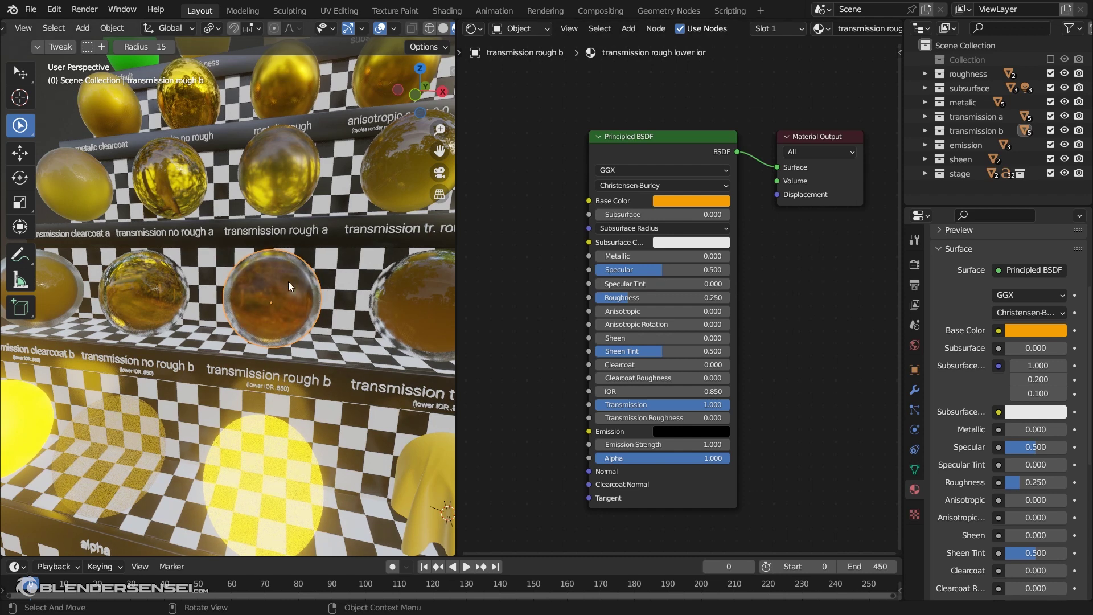
pyautogui.moveTo(232, 293); pyautogui.dragTo(300, 213, button='middle')
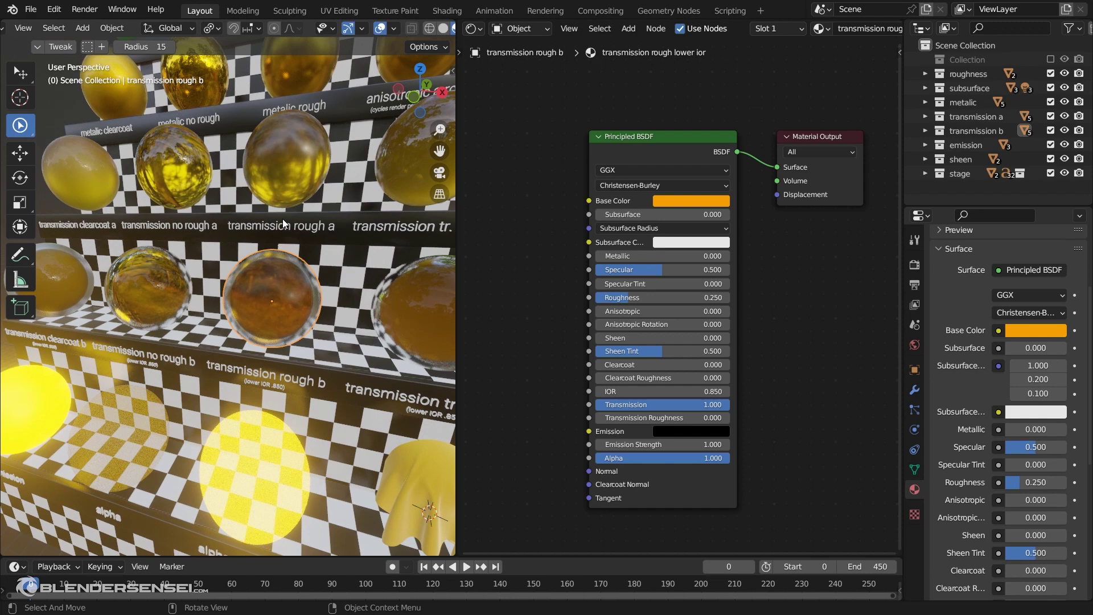
pyautogui.scroll(-8, 283, 218)
pyautogui.moveTo(348, 313); pyautogui.dragTo(289, 241, button='middle')
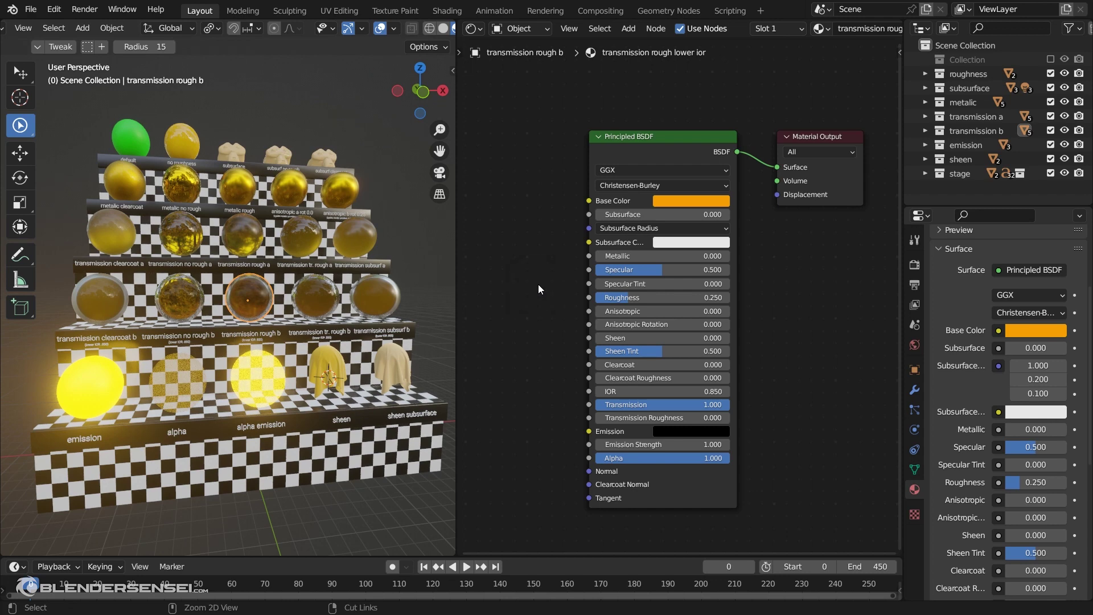
# - Undo the deletion of the Displacement and Control nodes in the transmission rough b material
pyautogui.hotkey('ctrl', 'z')
pyautogui.hotkey('ctrl', 'z')
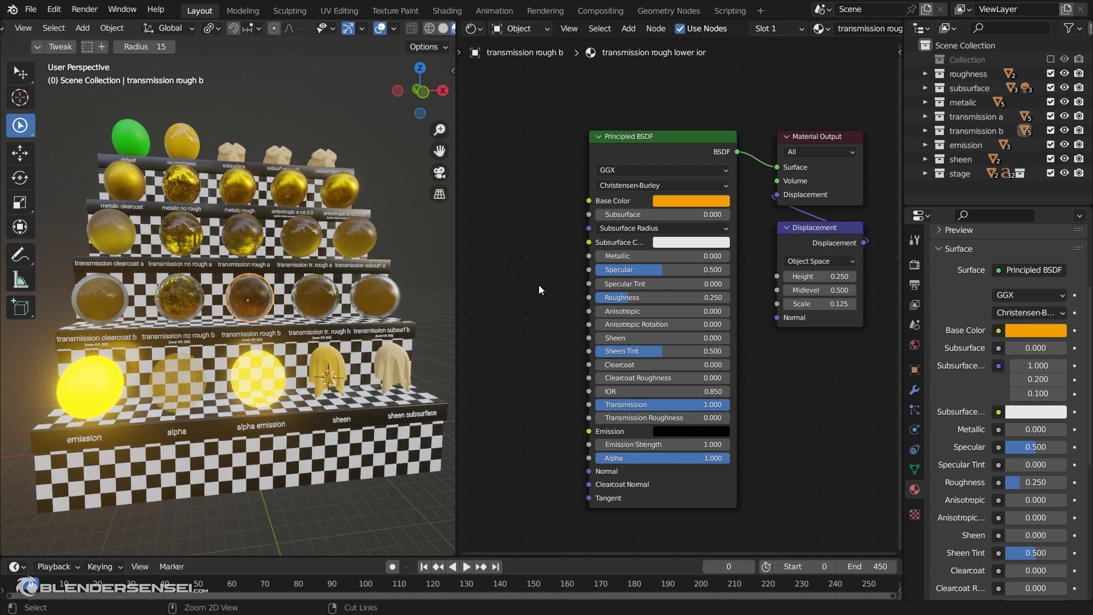
pyautogui.hotkey('ctrl', 'z')
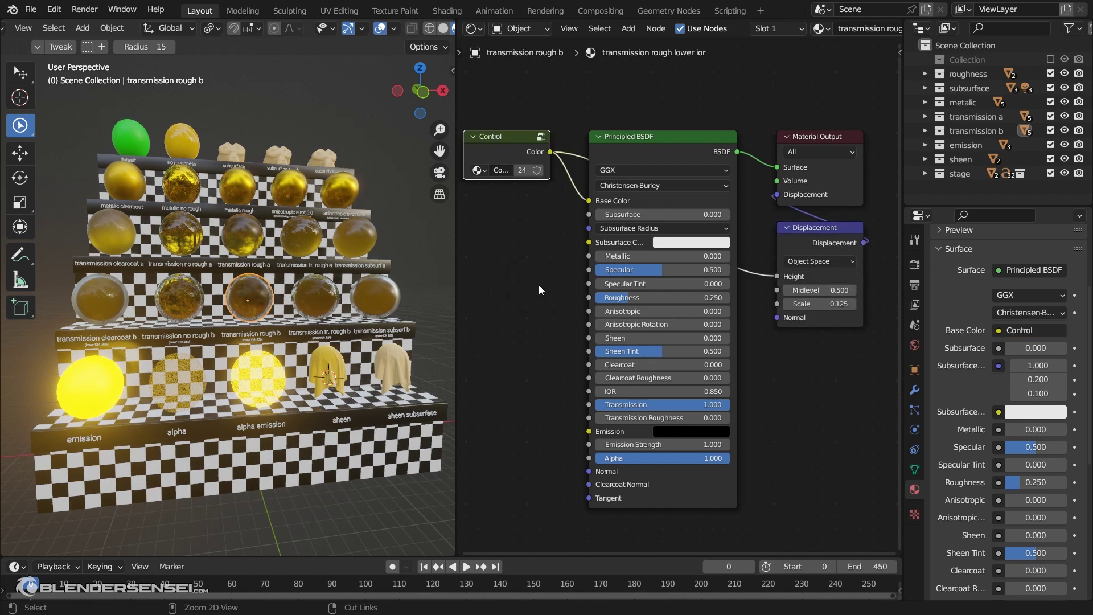
# - Select the green default sphere and frame it in the 3D viewport
pyautogui.click(136, 140)
pyautogui.press('KP_Decimal')
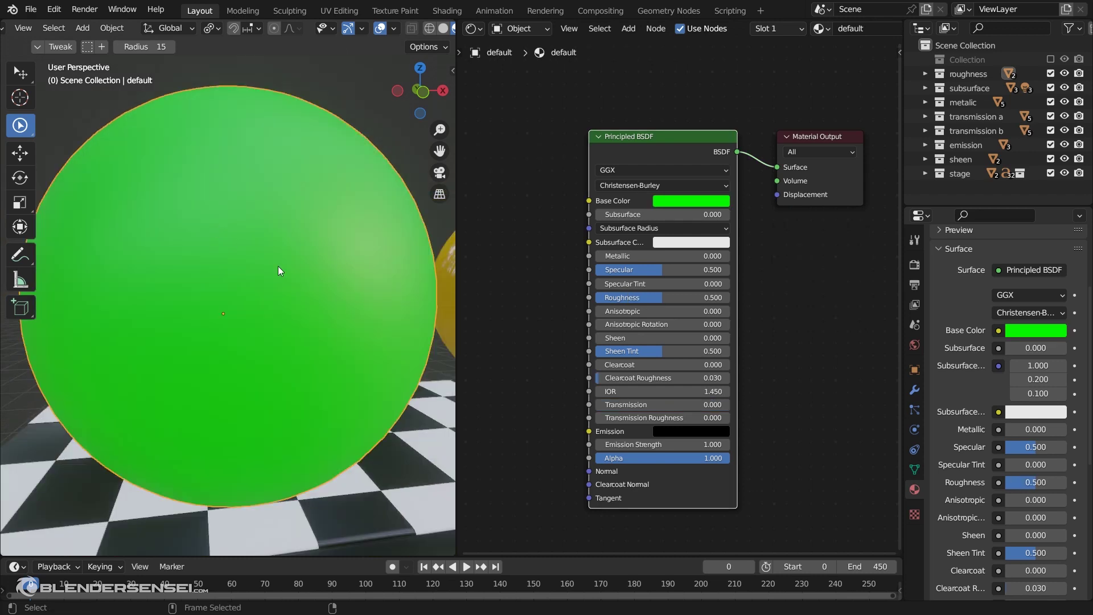
pyautogui.scroll(-2, 569, 373)
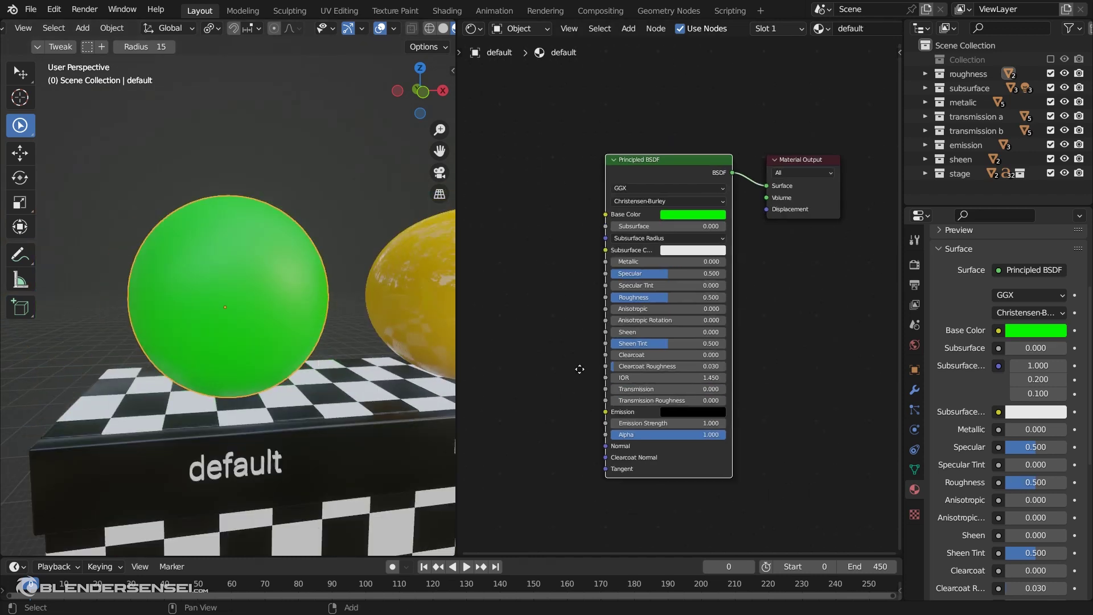
# - Add the Control group node to the default material, placing it beside the Principled BSDF
pyautogui.moveTo(577, 368); pyautogui.dragTo(675, 353, button='middle')
pyautogui.hotkey('shift', 'a')
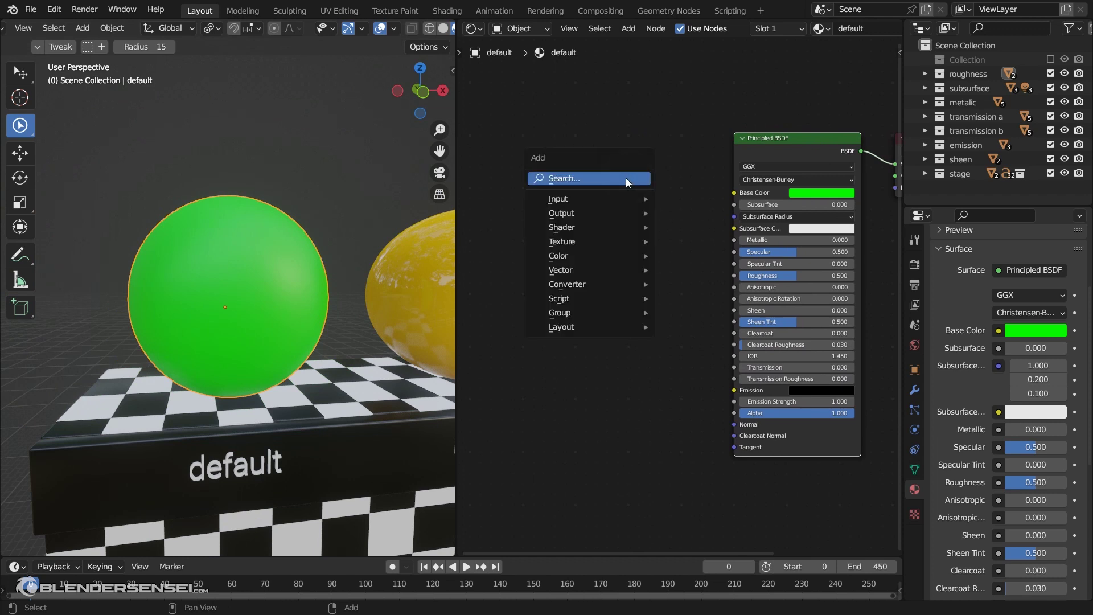
pyautogui.click(628, 179)
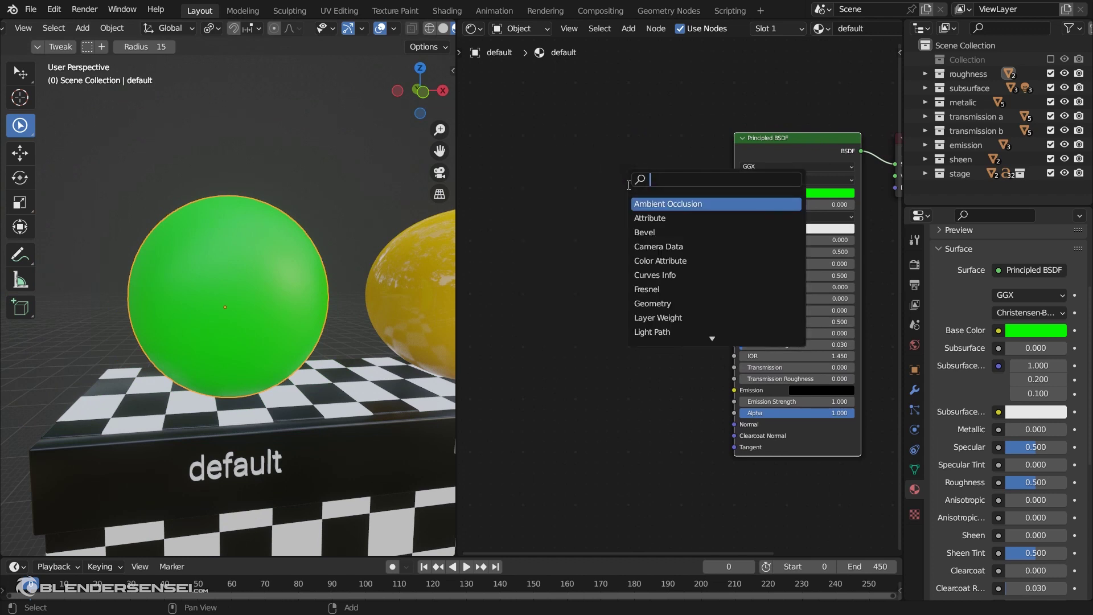
pyautogui.write('contr')
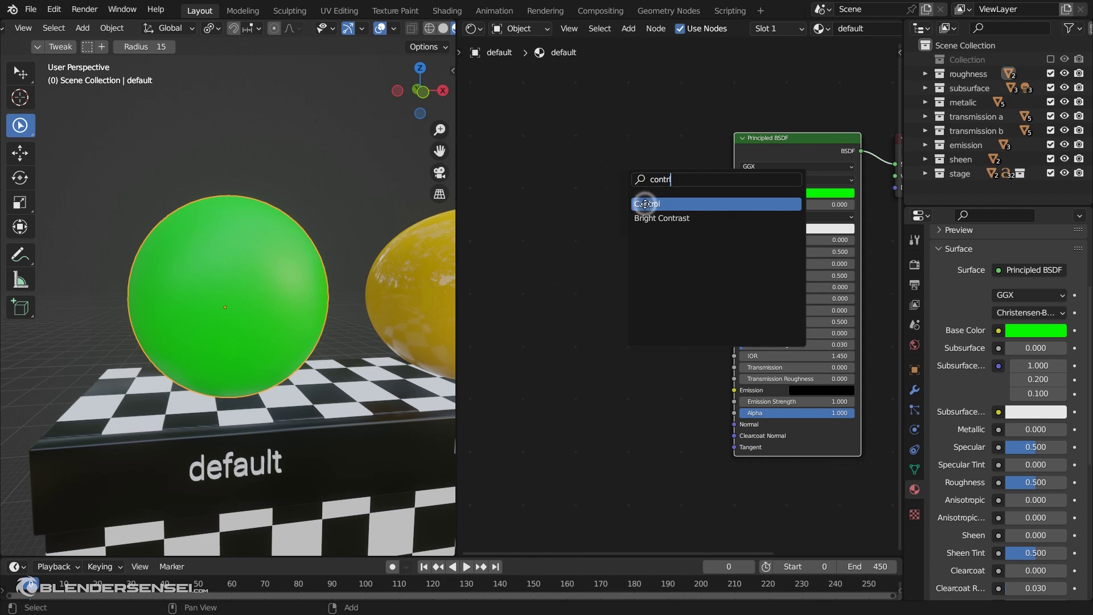
pyautogui.click(646, 203)
pyautogui.click(649, 164)
# - Add a Brick Texture node to the default material, below and to the left of the Control node
pyautogui.hotkey('shift', 'a')
pyautogui.moveTo(544, 316)
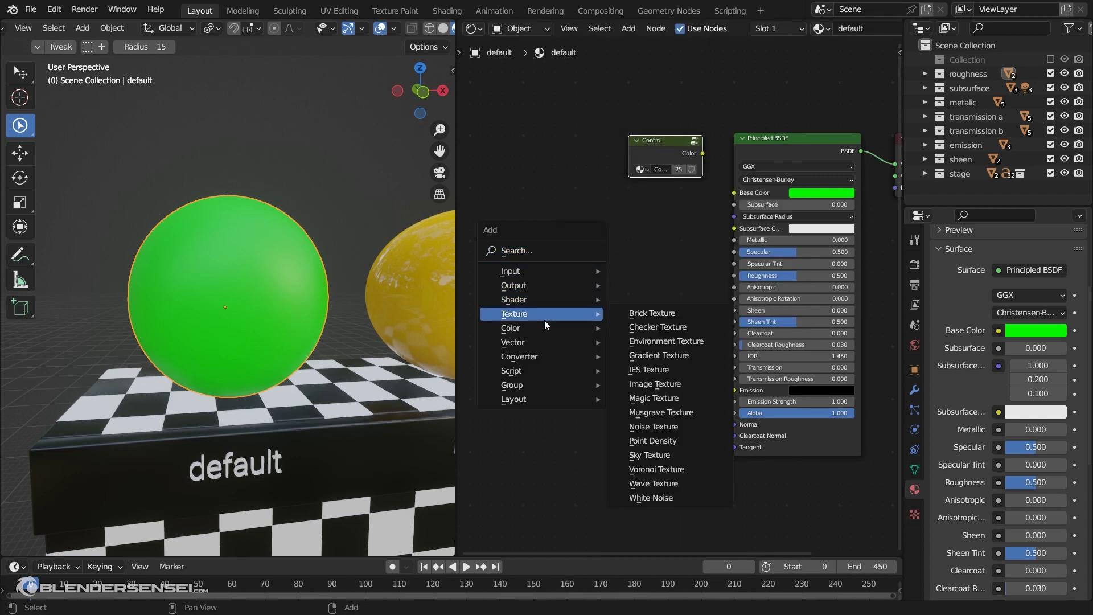
pyautogui.click(641, 312)
pyautogui.click(490, 258)
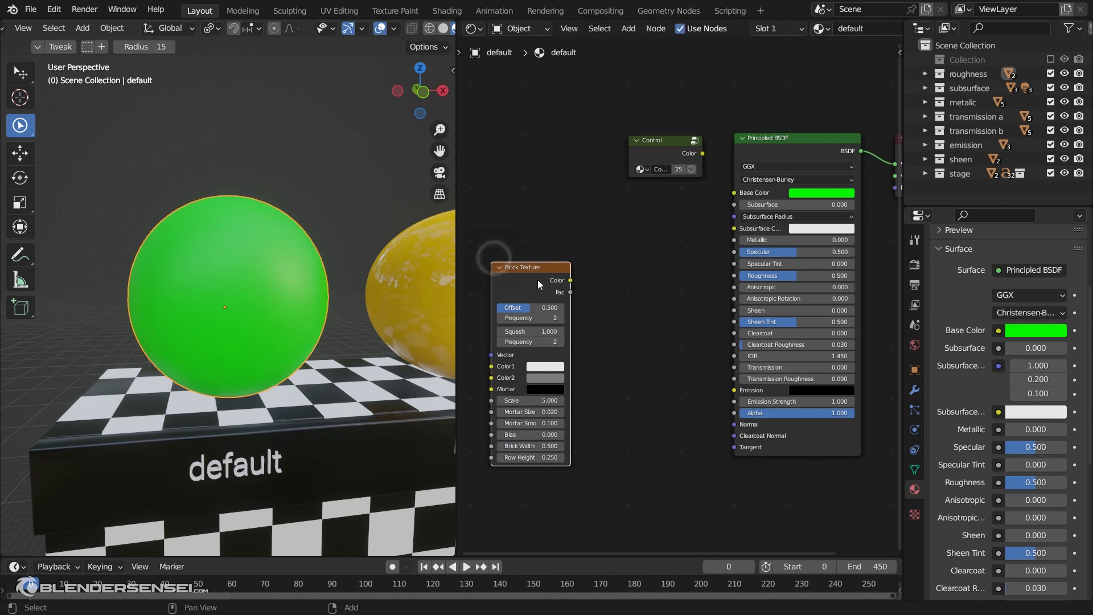
pyautogui.moveTo(552, 279); pyautogui.dragTo(567, 256, button='middle')
pyautogui.scroll(-3, 587, 216)
pyautogui.scroll(3, 587, 218)
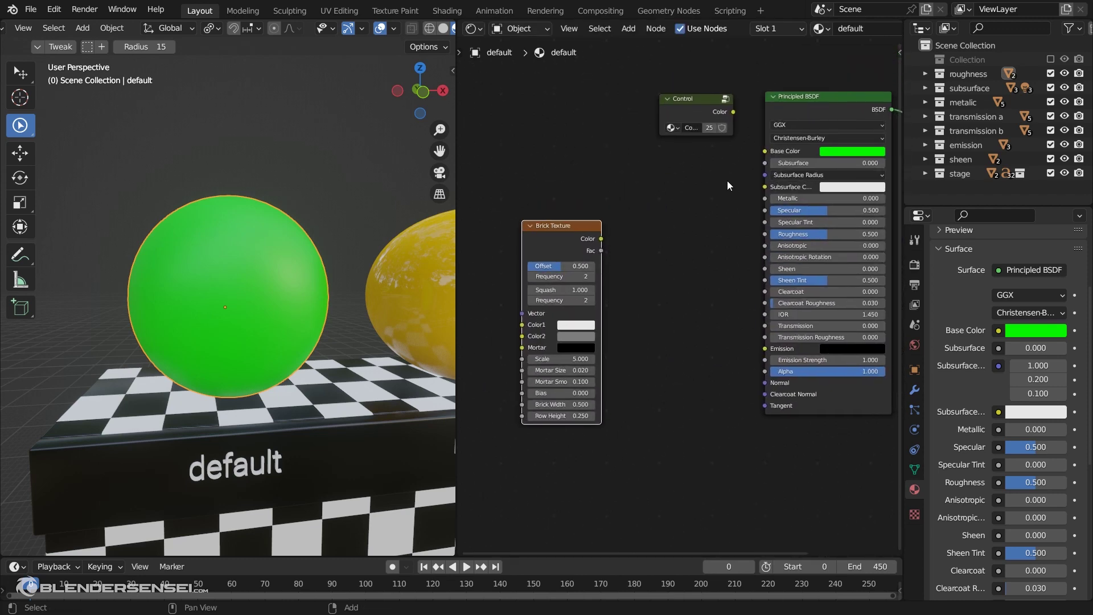
# - Make a node group from the Brick Texture node and view the nodes inside it
pyautogui.moveTo(643, 232); pyautogui.dragTo(544, 234, button='middle')
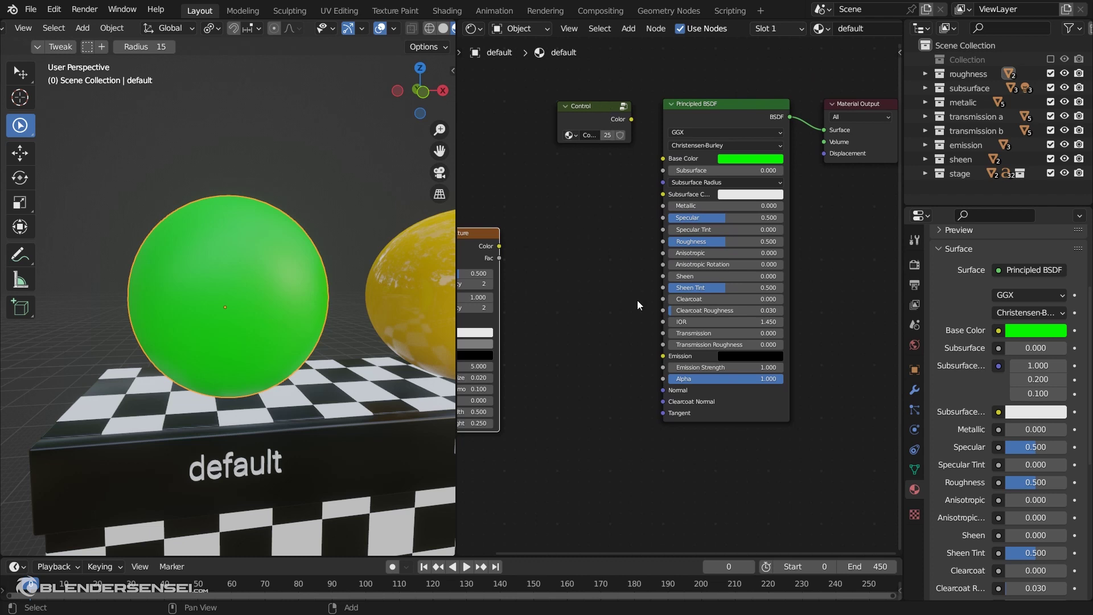
pyautogui.moveTo(639, 308); pyautogui.dragTo(749, 206, button='middle')
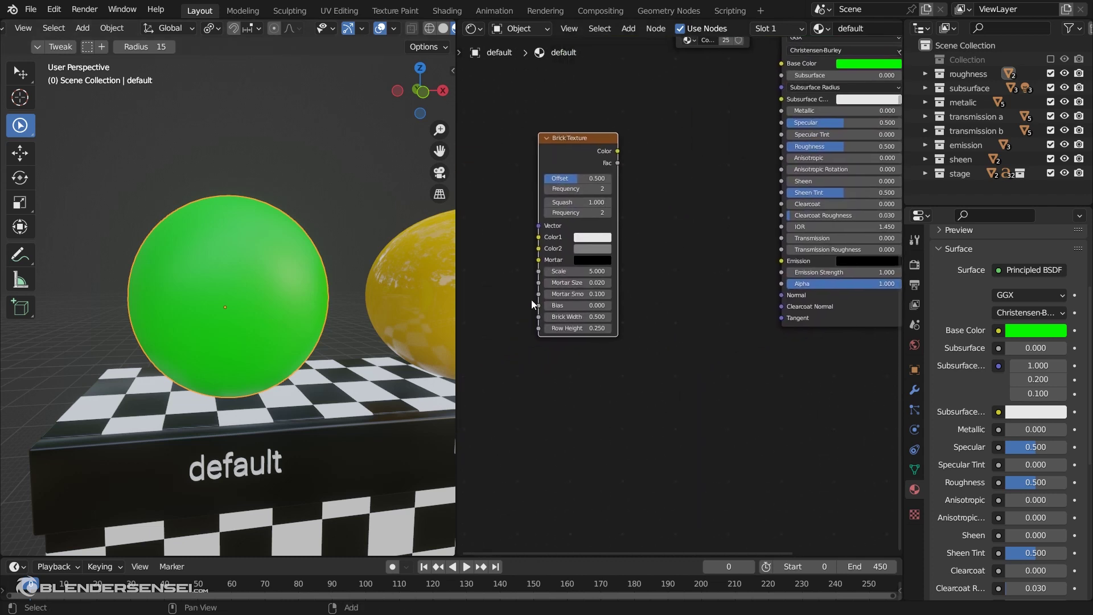
pyautogui.moveTo(647, 274); pyautogui.dragTo(604, 274, button='middle')
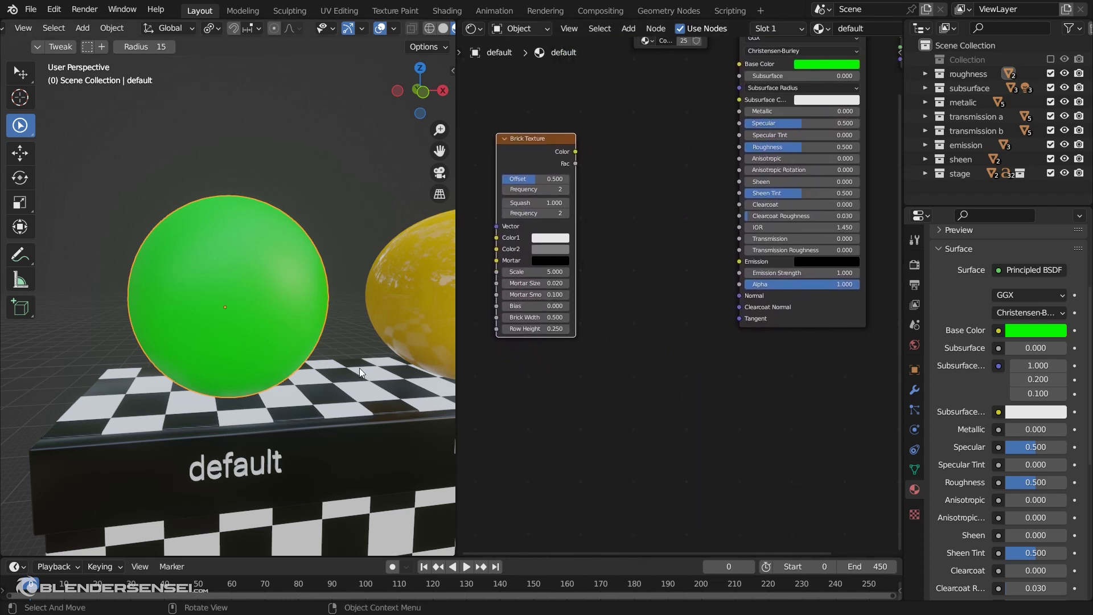
pyautogui.scroll(-4, 347, 370)
pyautogui.scroll(2, 329, 371)
pyautogui.moveTo(511, 204); pyautogui.dragTo(566, 230, button='middle')
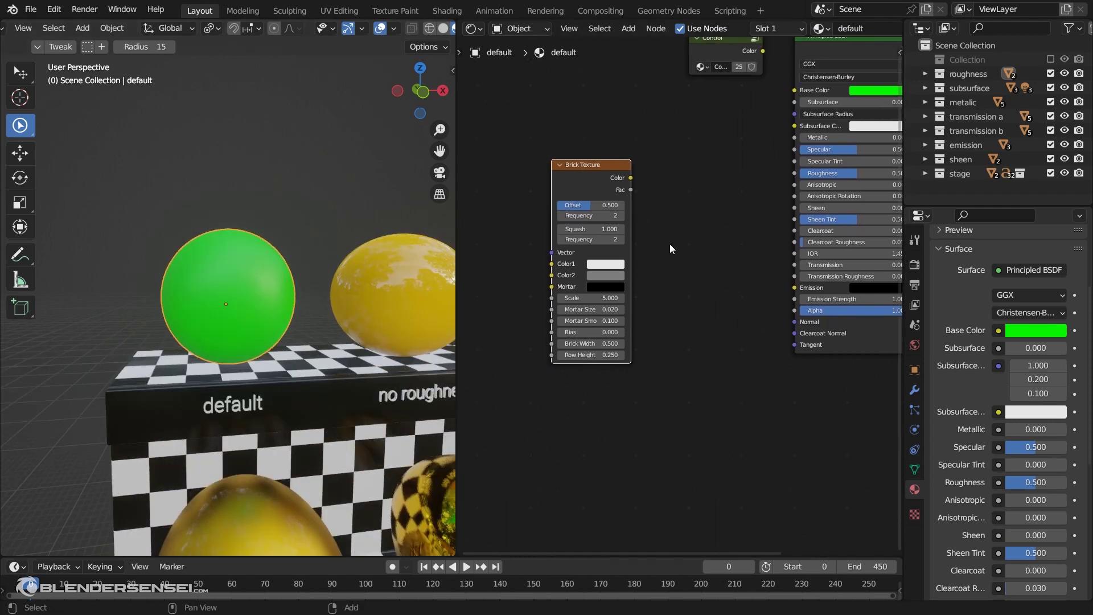
pyautogui.hotkey('ctrl', 'g')
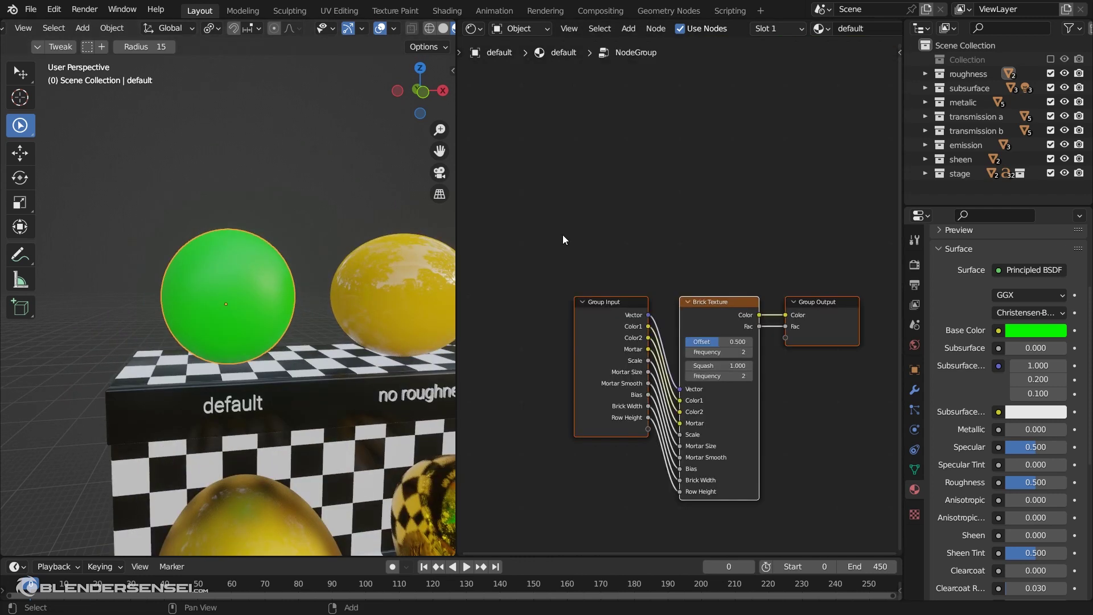
pyautogui.moveTo(662, 329); pyautogui.dragTo(570, 302, button='middle')
pyautogui.moveTo(723, 375); pyautogui.dragTo(736, 333, button='middle')
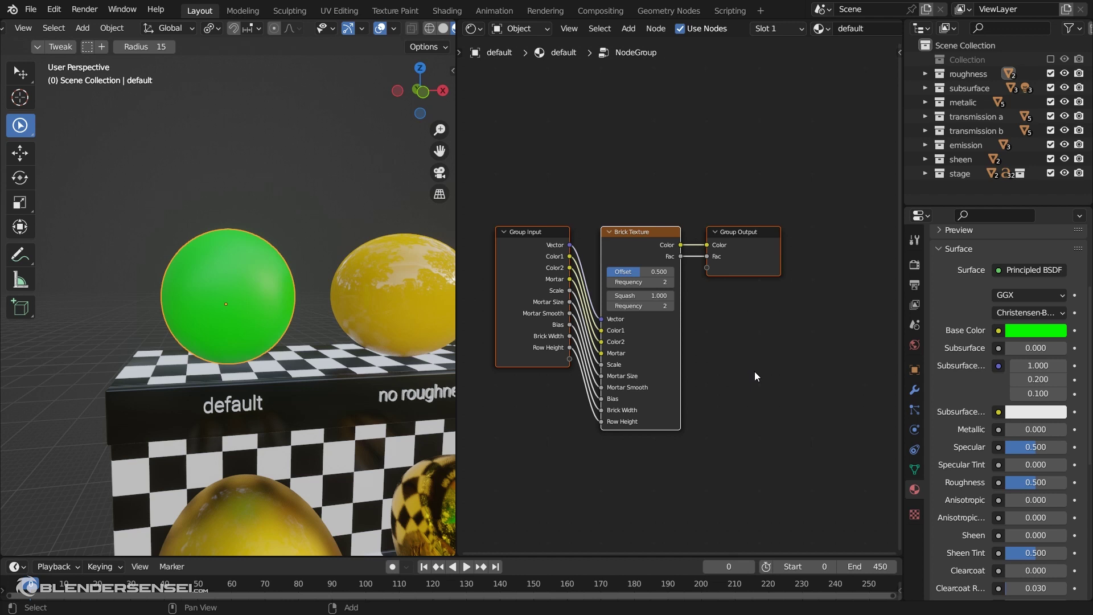
# - Exit the new node group, reopen it from its node, and return to the material's main node tree
pyautogui.press('Tab')
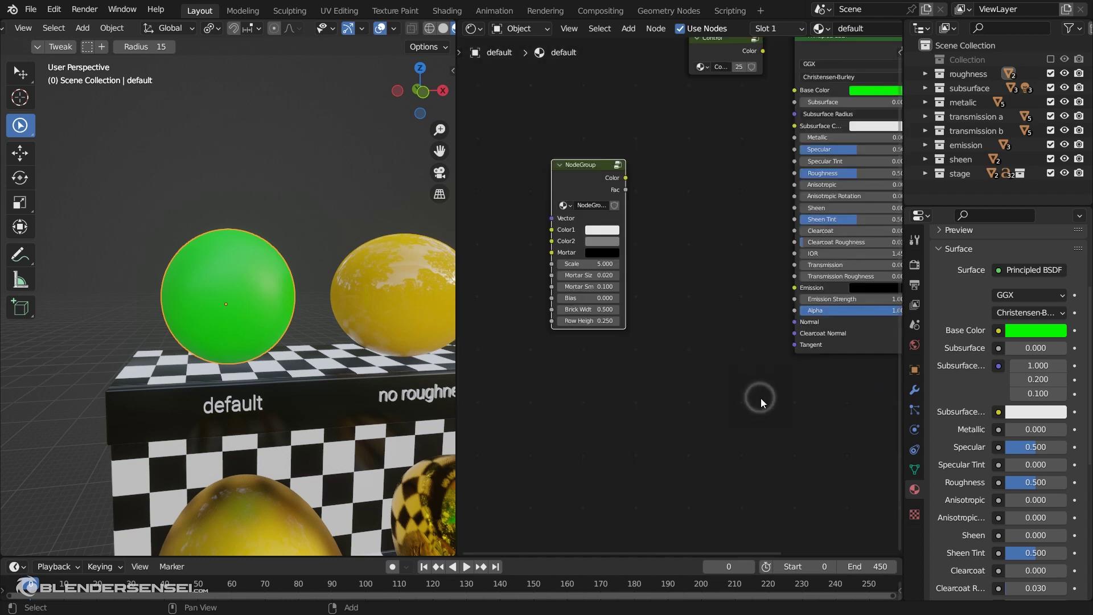
pyautogui.moveTo(683, 376); pyautogui.dragTo(670, 408, button='middle')
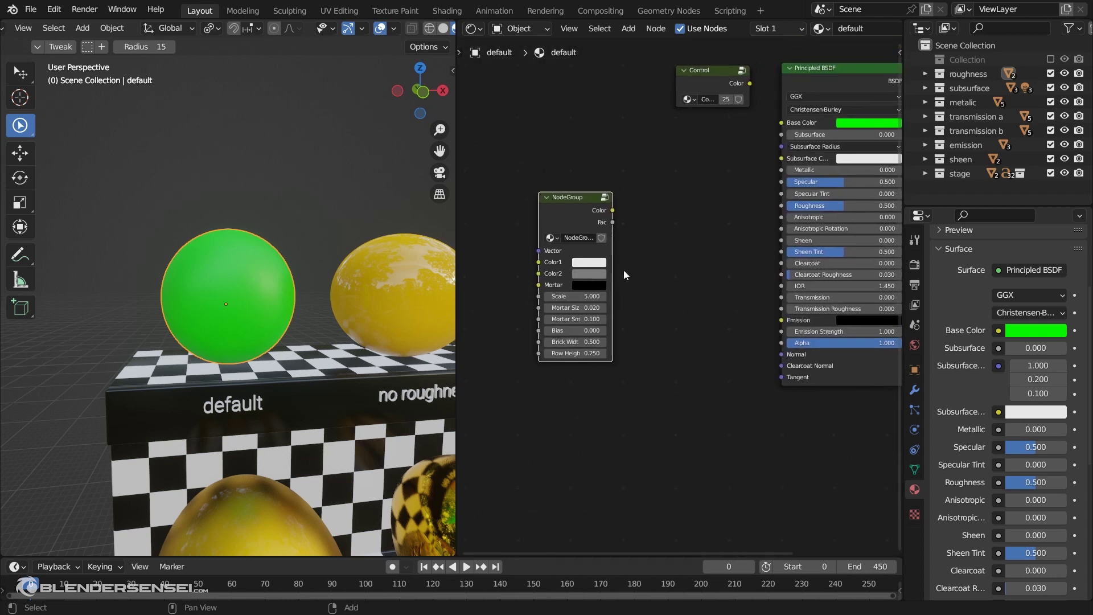
pyautogui.click(604, 198)
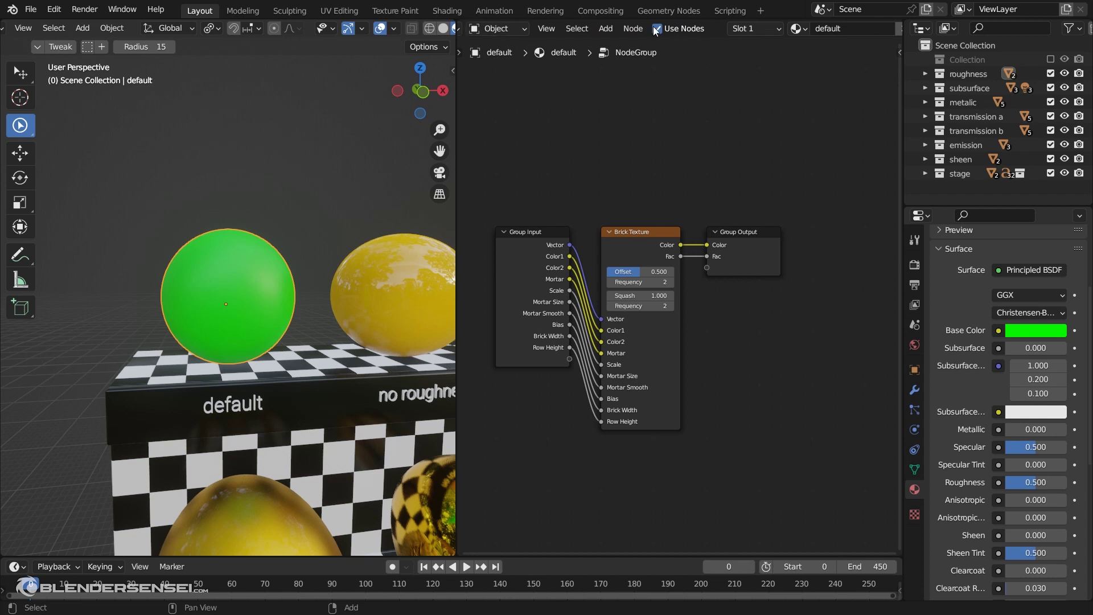
pyautogui.scroll(-4, 683, 30)
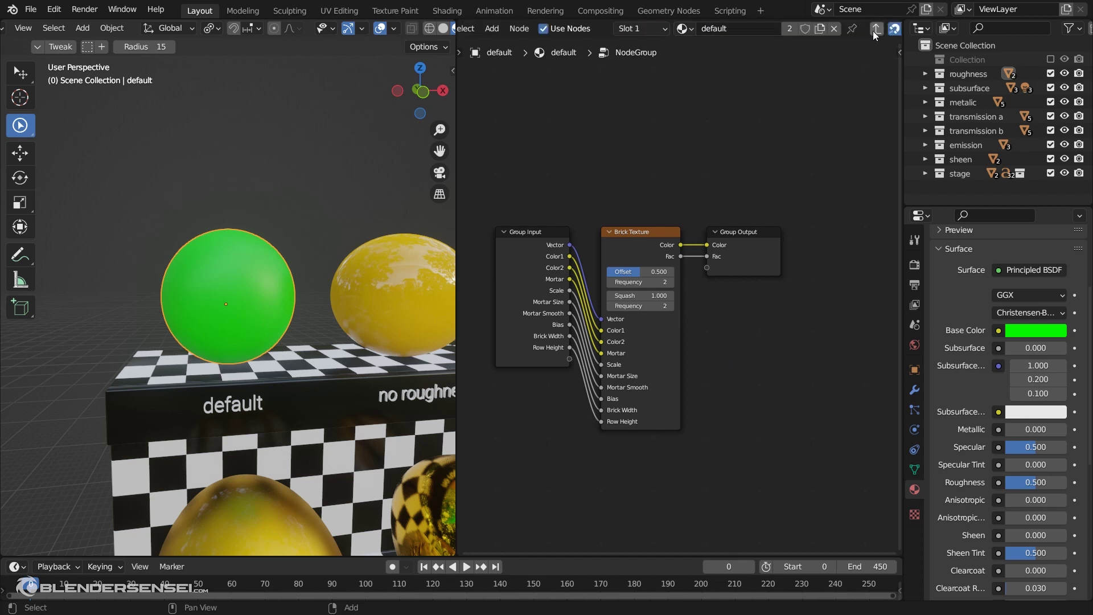
pyautogui.click(876, 29)
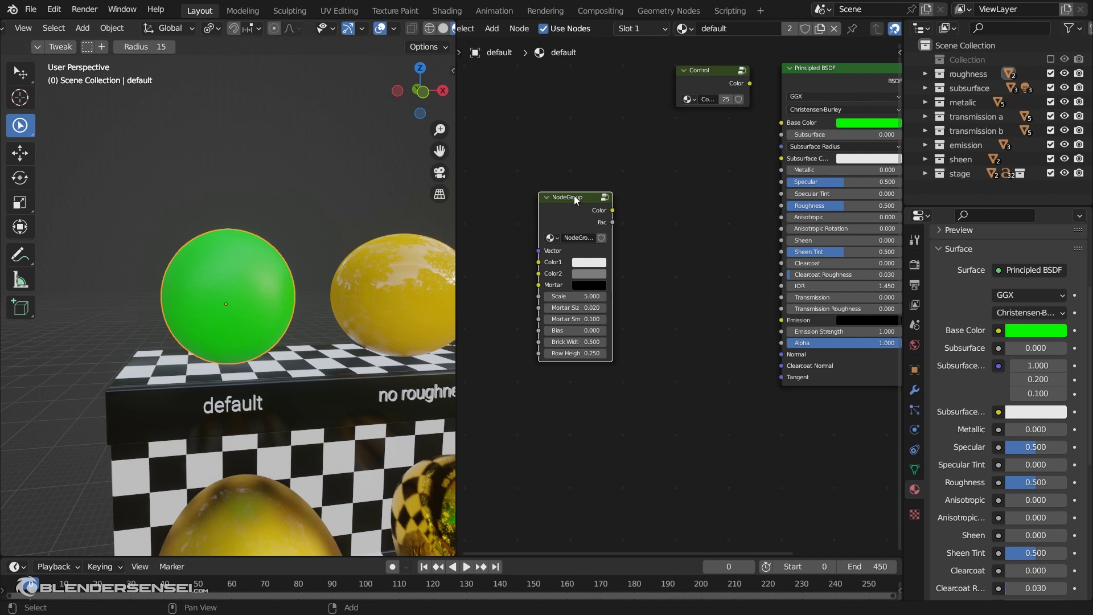
# - Rename the new node group as "brick group"
pyautogui.doubleClick(576, 237)
pyautogui.write('brick group')
pyautogui.press('Return')
pyautogui.moveTo(641, 311); pyautogui.dragTo(592, 274, button='middle')
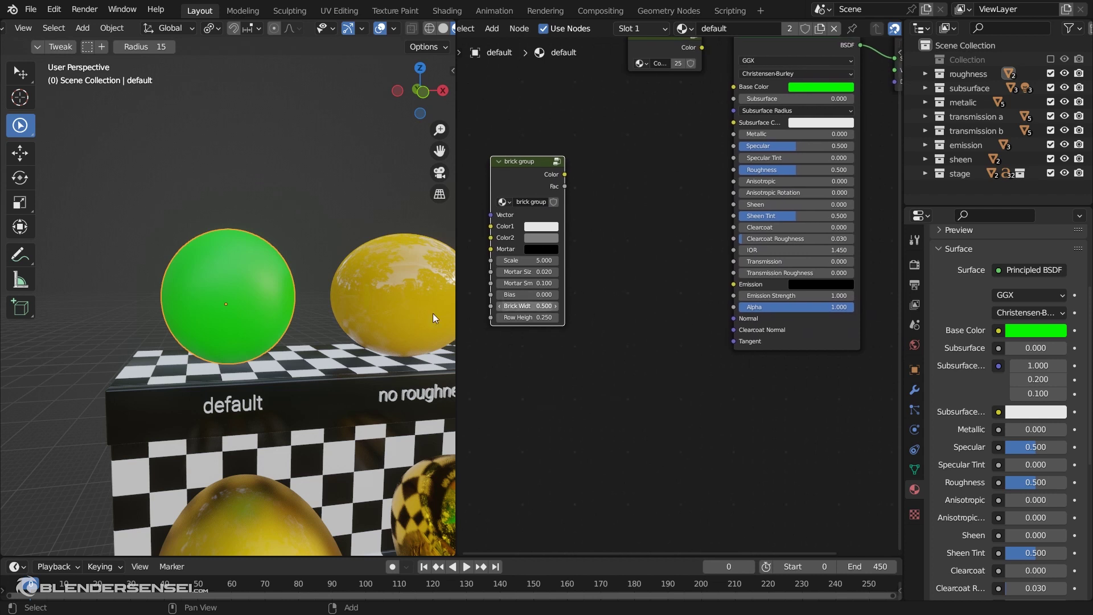
# - Add the brick group node to the no roughness sphere's material and look inside the group
pyautogui.click(416, 294)
pyautogui.hotkey('shift', 'a')
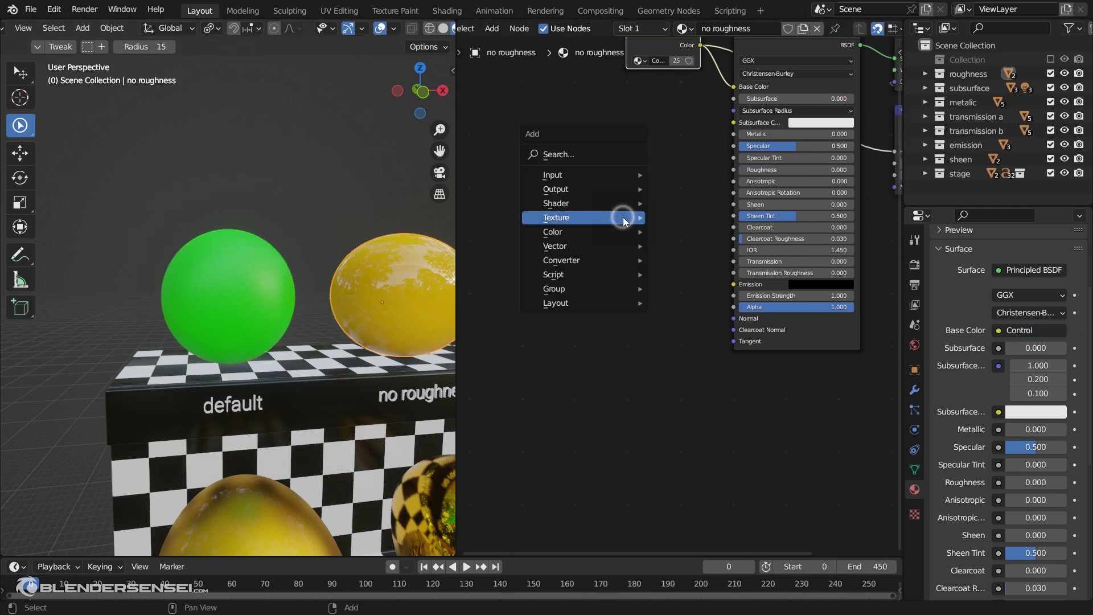
pyautogui.click(595, 158)
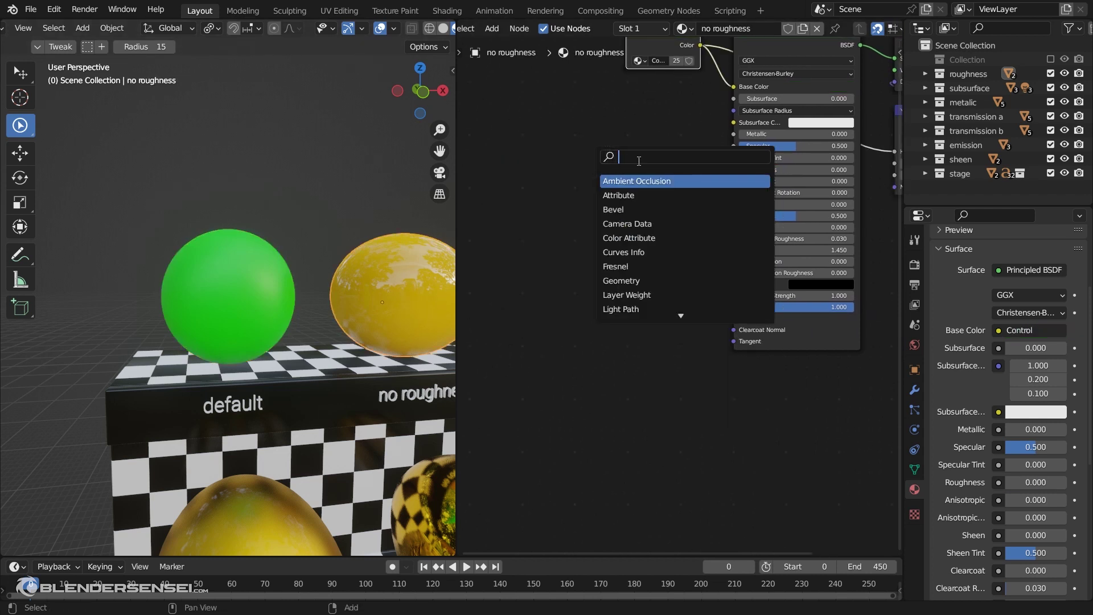
pyautogui.write('bri')
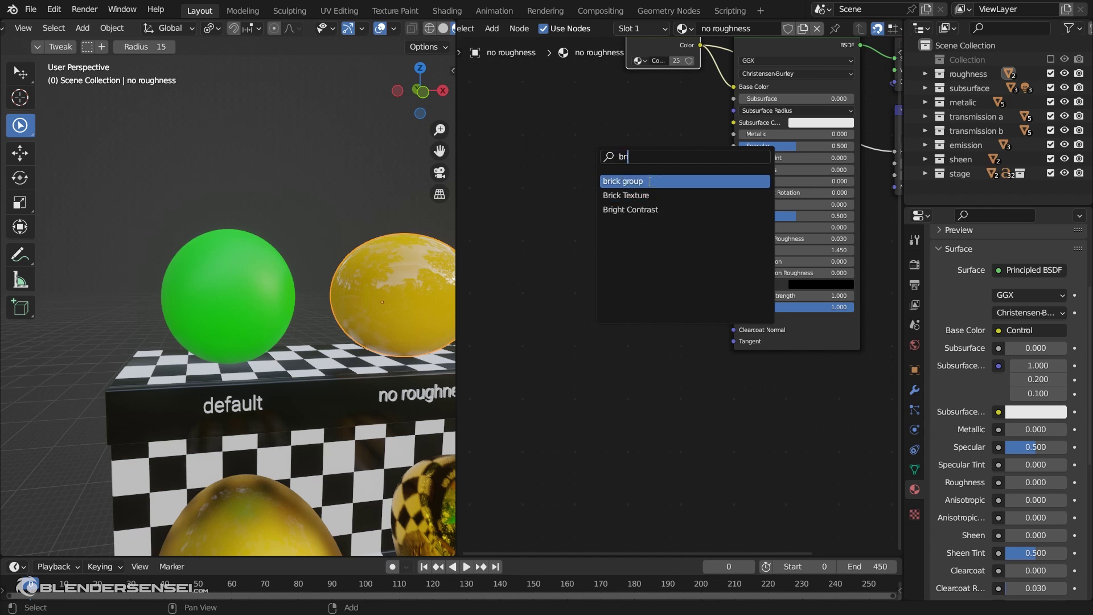
pyautogui.click(649, 181)
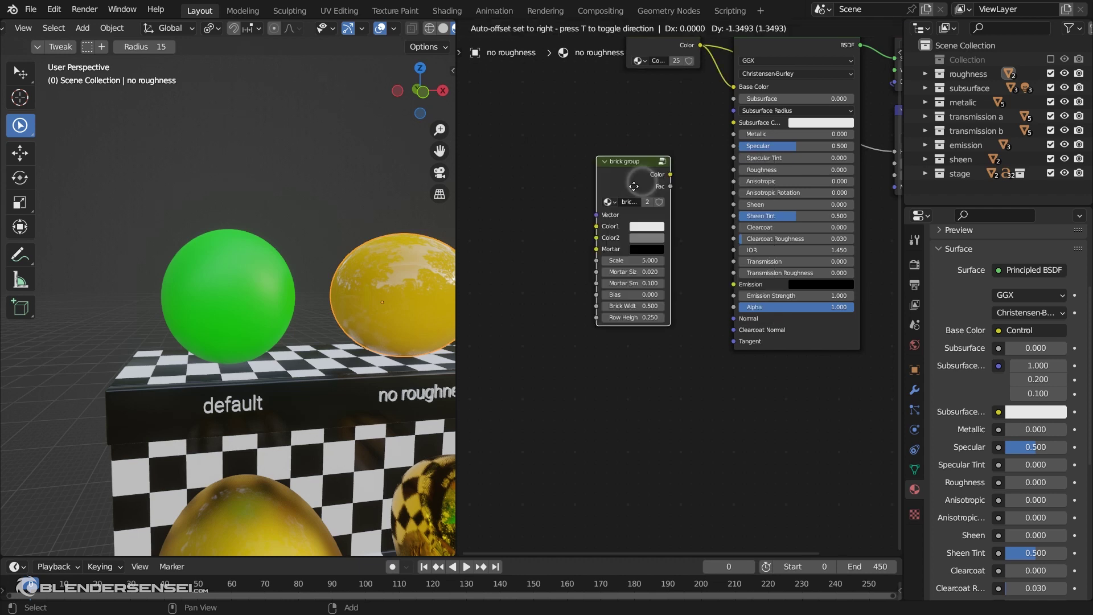
pyautogui.click(600, 203)
pyautogui.moveTo(639, 212); pyautogui.dragTo(623, 232, button='middle')
pyautogui.moveTo(636, 291); pyautogui.dragTo(671, 288, button='middle')
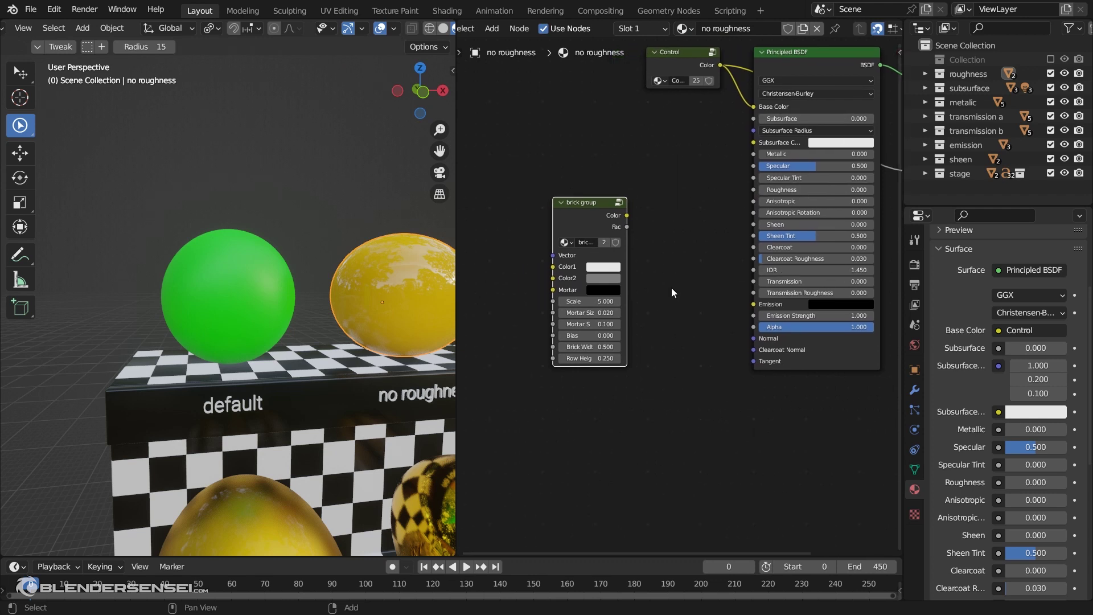
pyautogui.press('Tab')
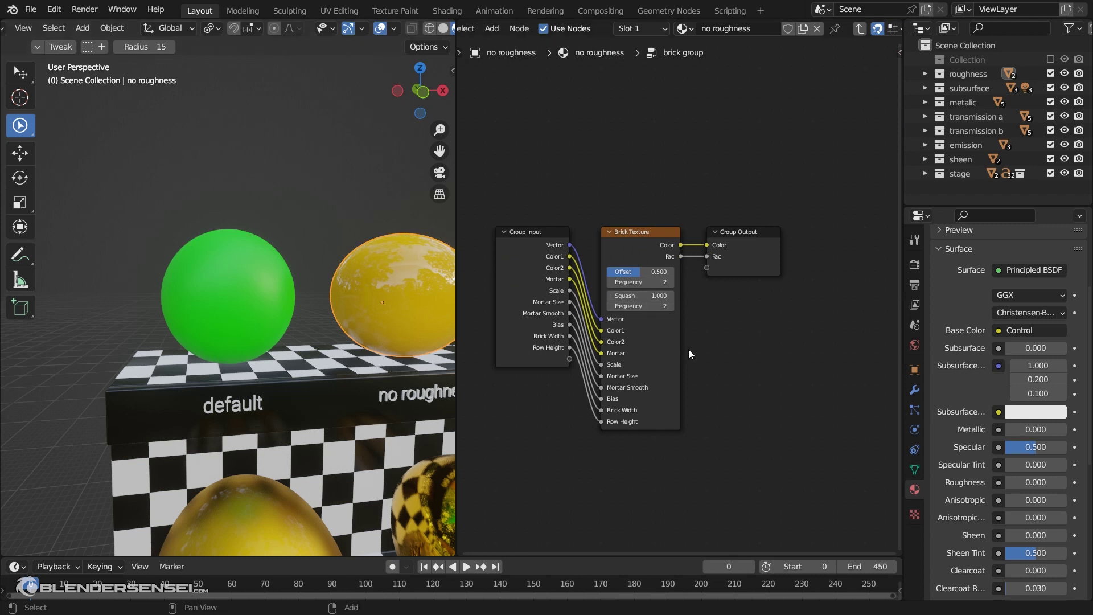
pyautogui.click(860, 30)
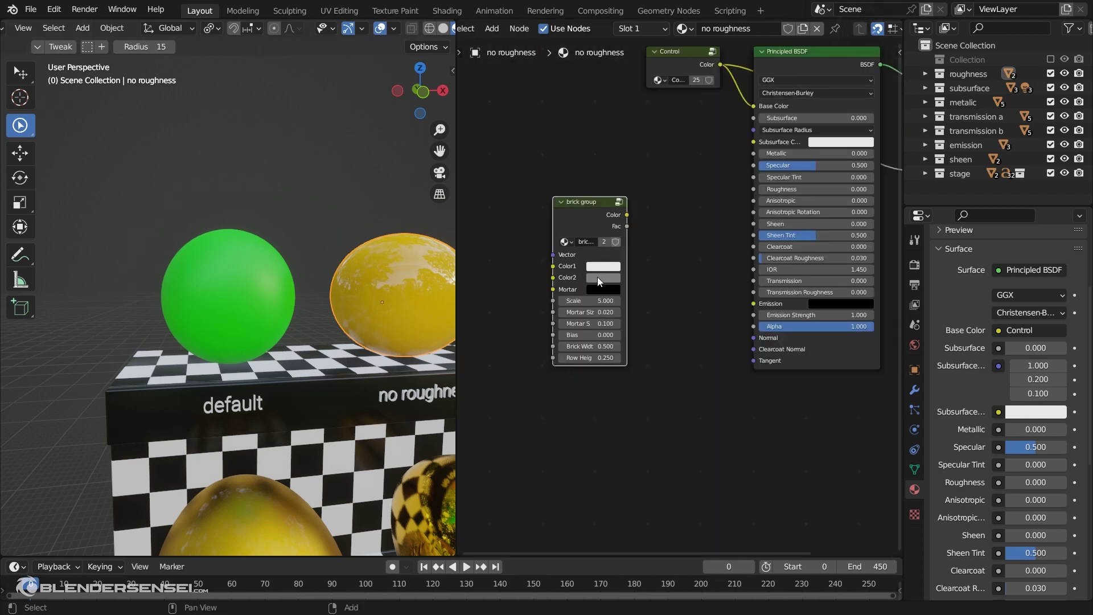
# - Delete the brick group node from both the no roughness and the default materials
pyautogui.moveTo(638, 304); pyautogui.dragTo(627, 343, button='middle')
pyautogui.press('x')
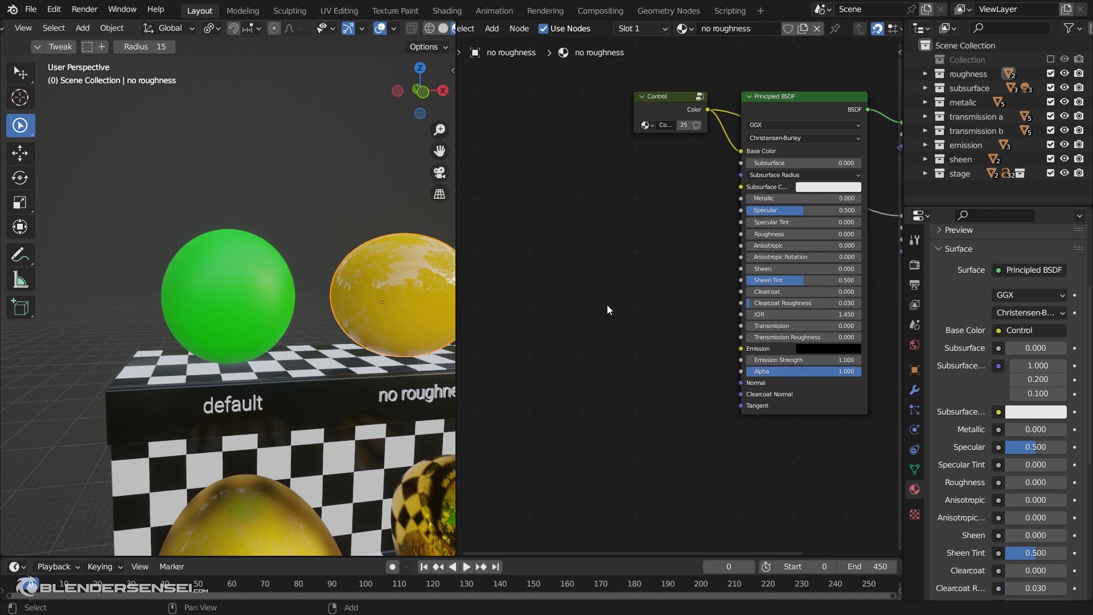
pyautogui.click(240, 267)
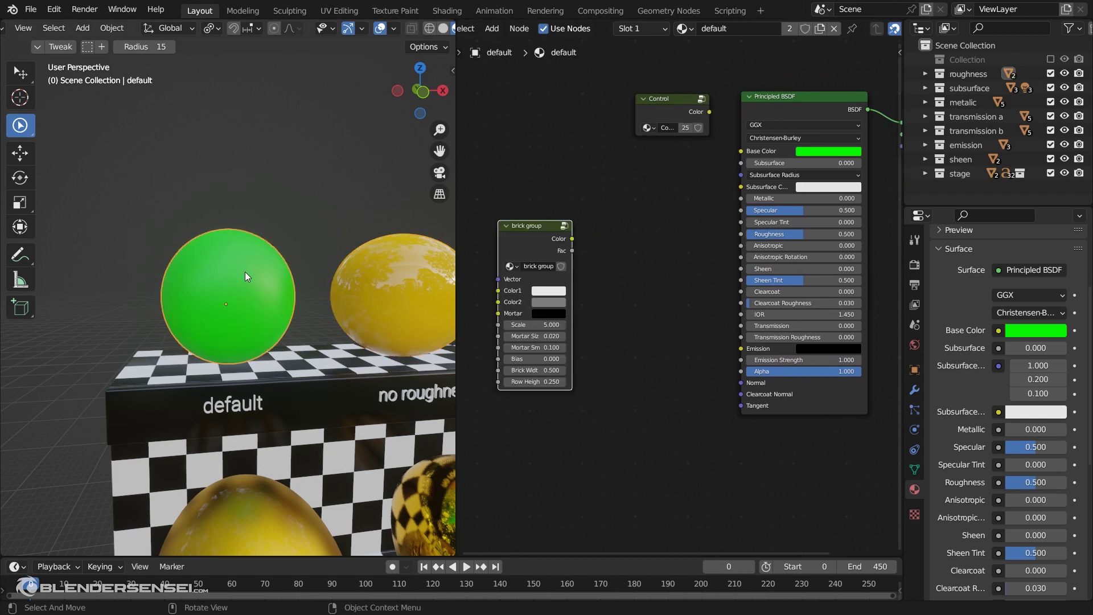
pyautogui.moveTo(539, 239); pyautogui.dragTo(537, 243, button='middle')
pyautogui.press('x')
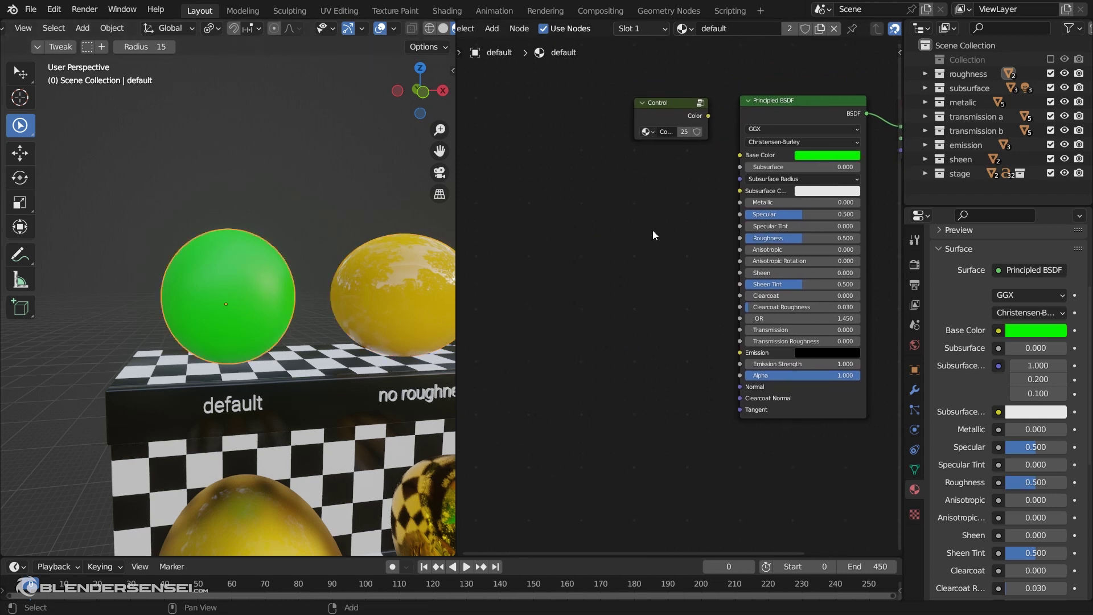
# - Connect the Control node's Color output to the Principled BSDF's Base Color in the default material
pyautogui.moveTo(652, 231); pyautogui.dragTo(568, 307, button='middle')
pyautogui.scroll(2, 534, 315)
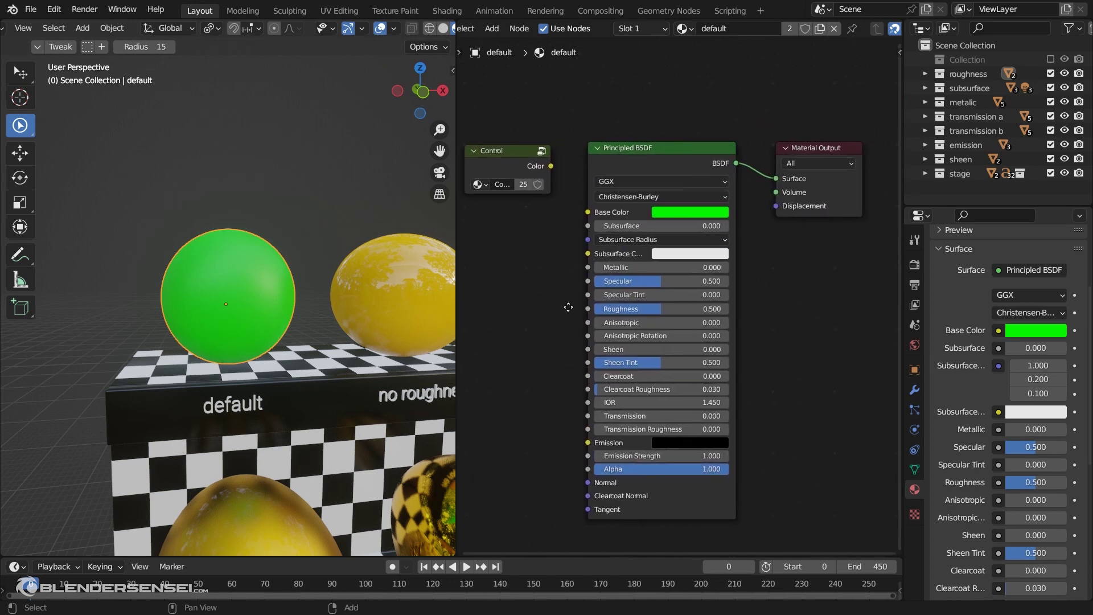
pyautogui.moveTo(550, 166); pyautogui.dragTo(588, 213)
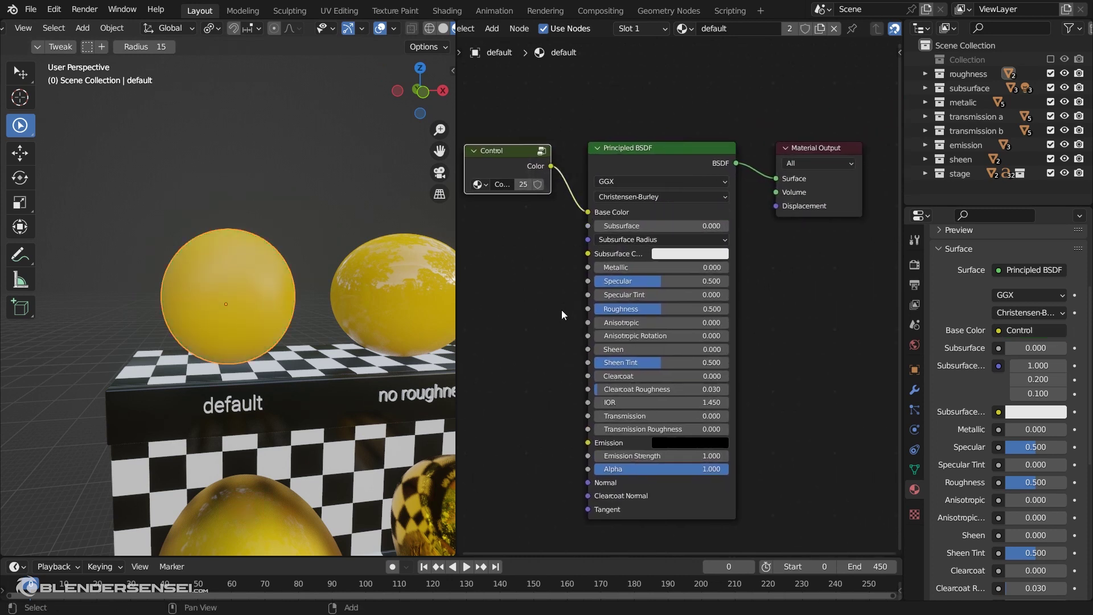
pyautogui.moveTo(562, 315); pyautogui.dragTo(581, 299, button='middle')
pyautogui.moveTo(580, 293); pyautogui.dragTo(583, 288, button='middle')
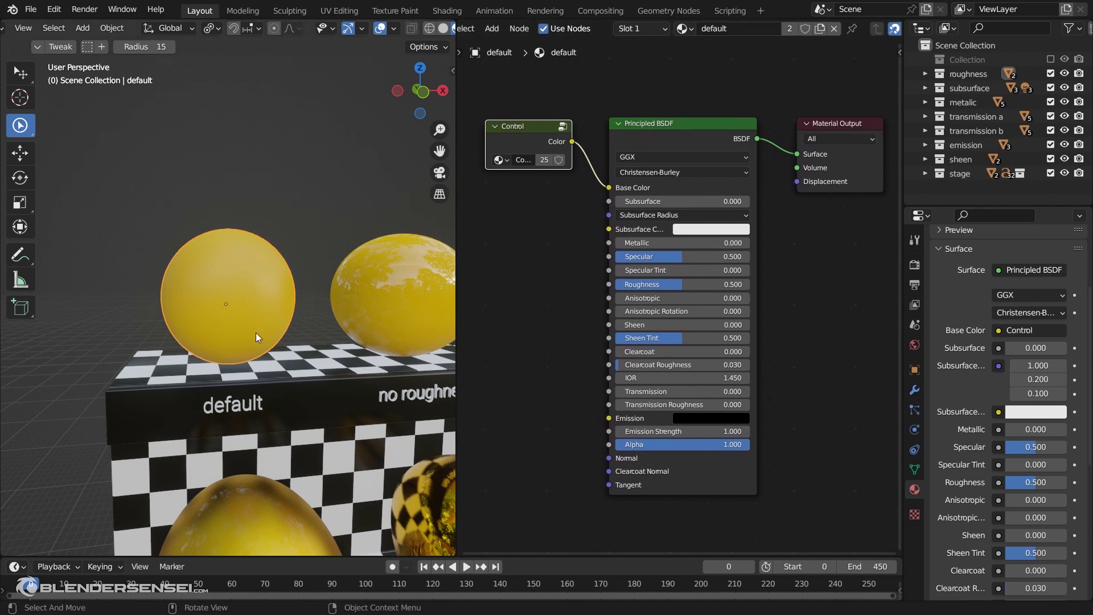
# - Add a Displacement node to the default material, placing it below the Material Output node
pyautogui.scroll(-2, 330, 343)
pyautogui.keyDown('shift'); pyautogui.moveTo(336, 342); pyautogui.dragTo(353, 358, button='middle'); pyautogui.keyUp('shift')
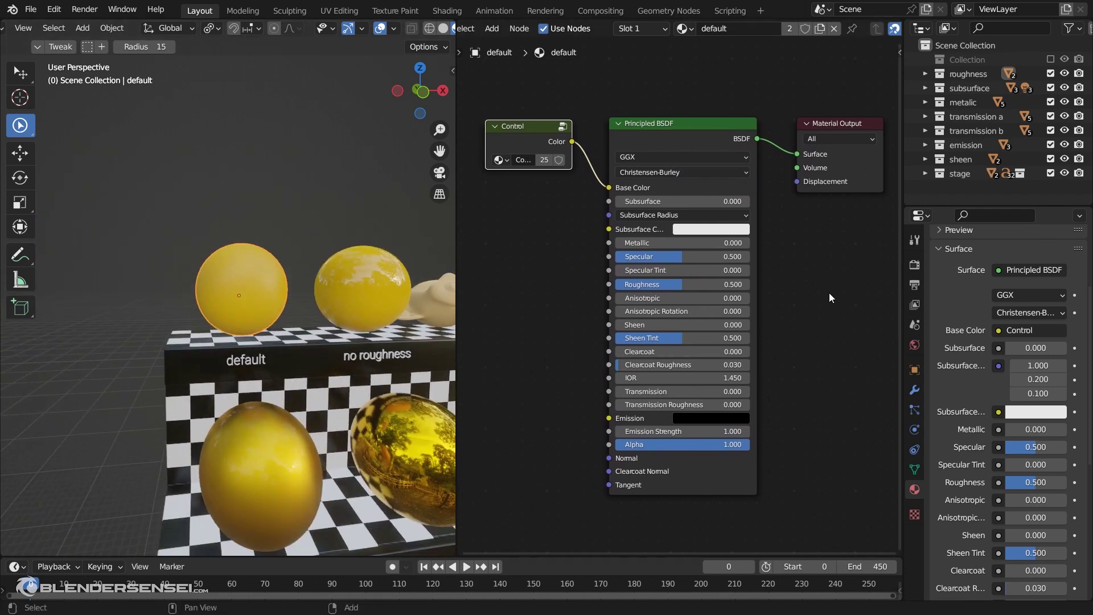
pyautogui.hotkey('shift', 'a')
pyautogui.click(814, 252)
pyautogui.write('d')
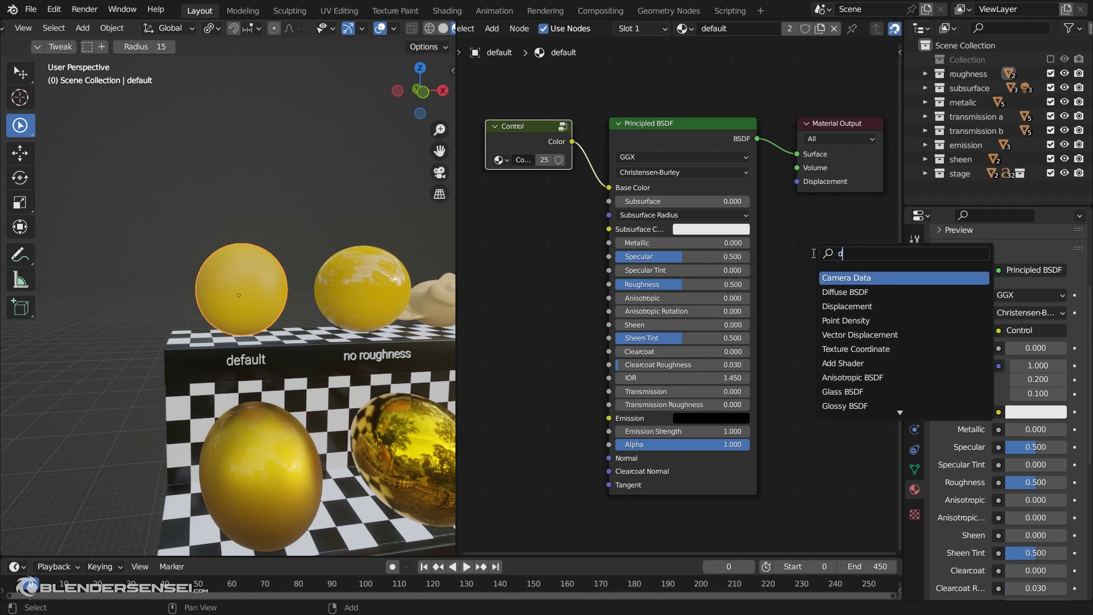
pyautogui.write('is')
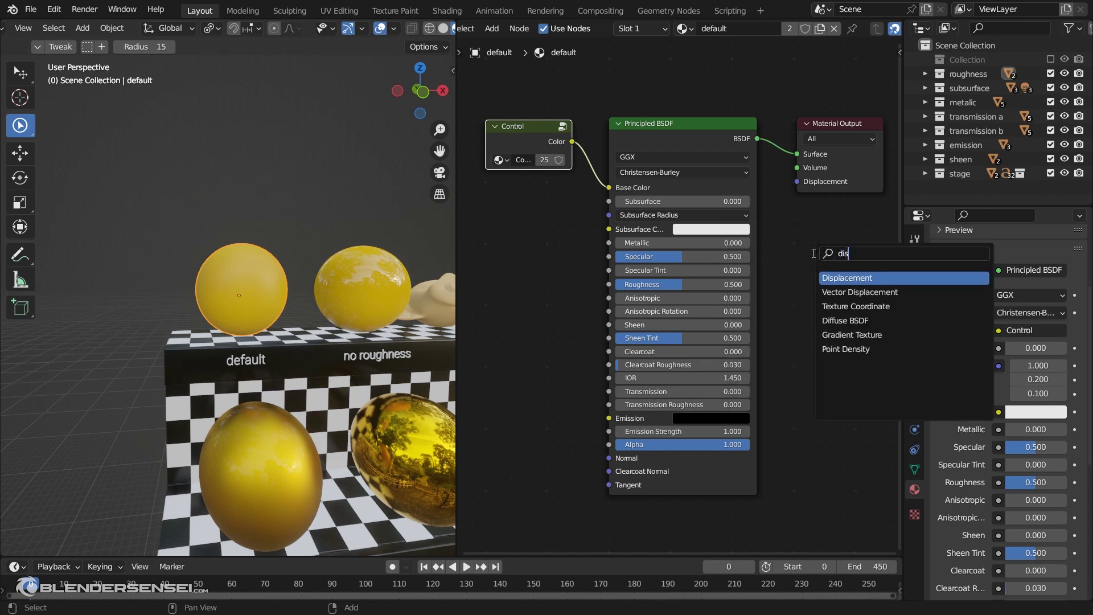
pyautogui.click(888, 277)
pyautogui.click(869, 245)
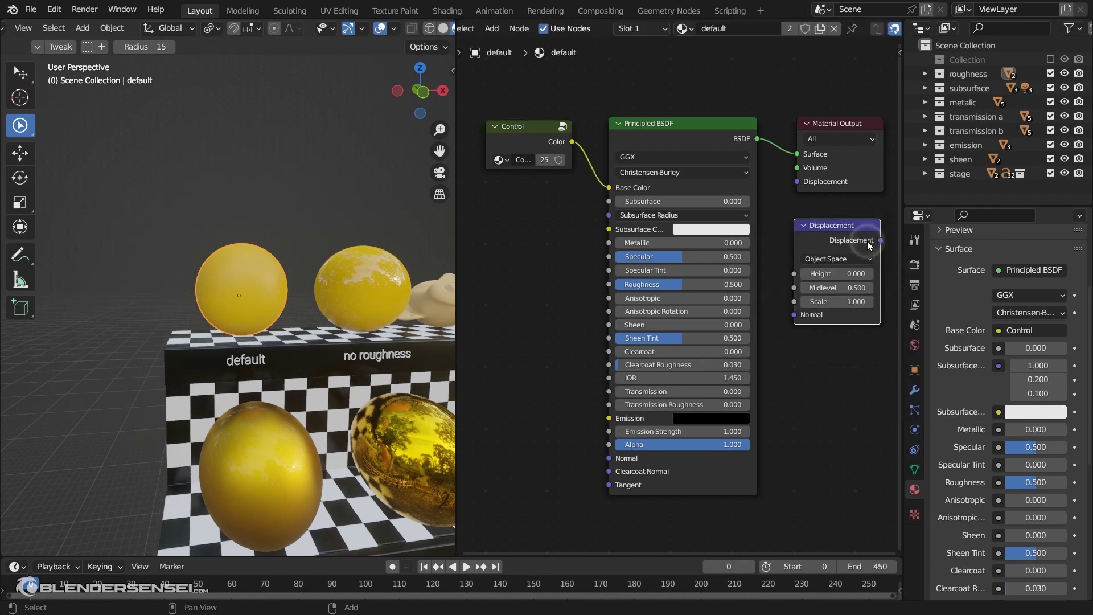
# - Connect the Control node's Color output to the Displacement node's Height, and its Displacement output to the Material Output's Displacement input
pyautogui.moveTo(573, 143); pyautogui.dragTo(795, 274)
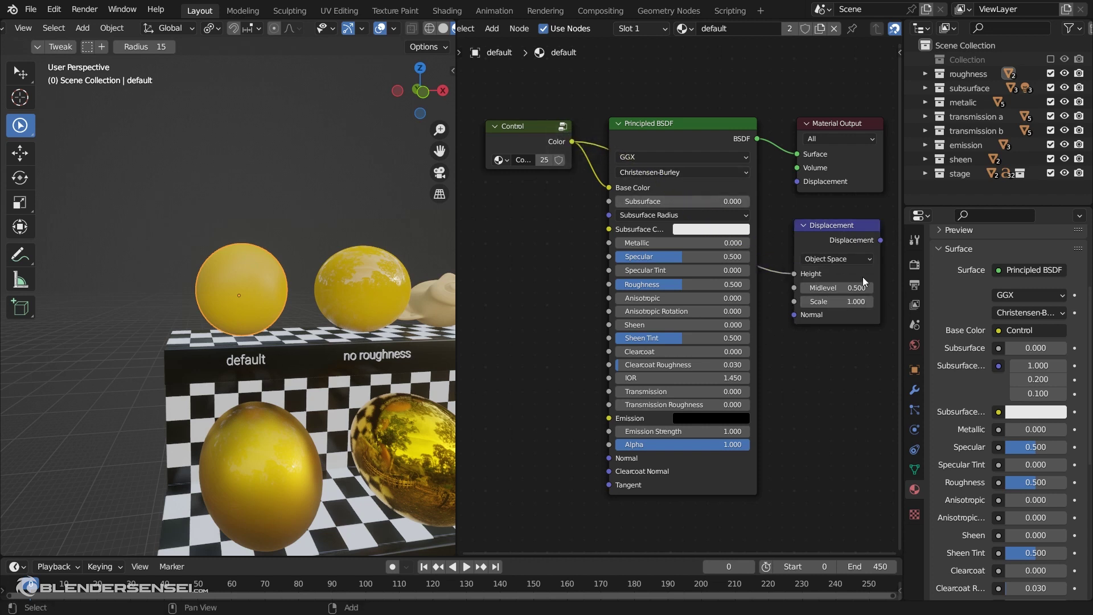
pyautogui.moveTo(881, 240); pyautogui.dragTo(804, 180)
pyautogui.moveTo(822, 184); pyautogui.dragTo(757, 170, button='middle')
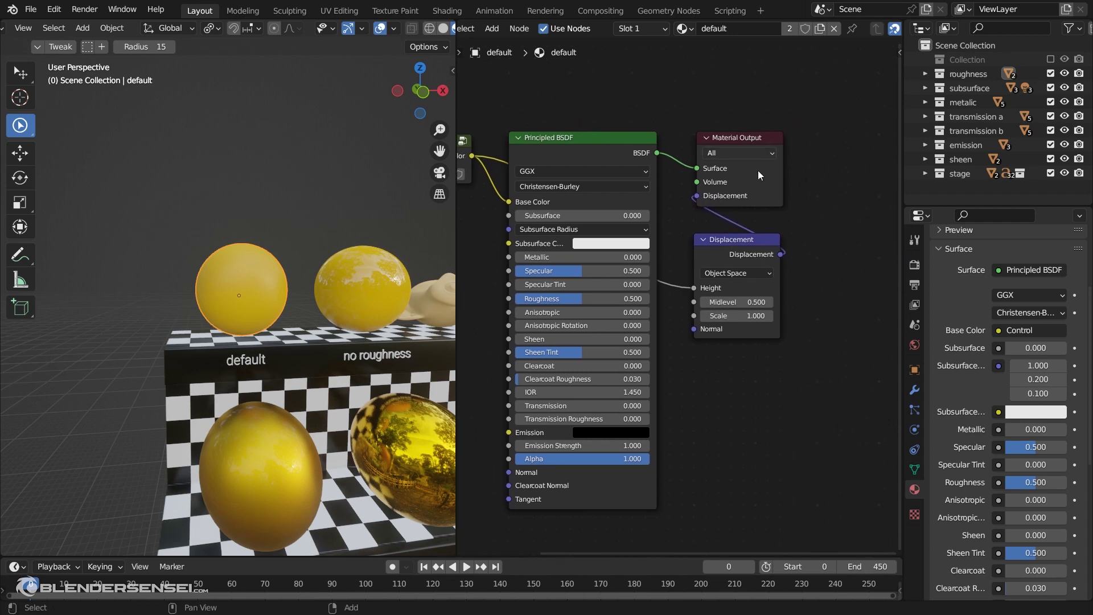
pyautogui.moveTo(708, 254); pyautogui.dragTo(747, 238, button='middle')
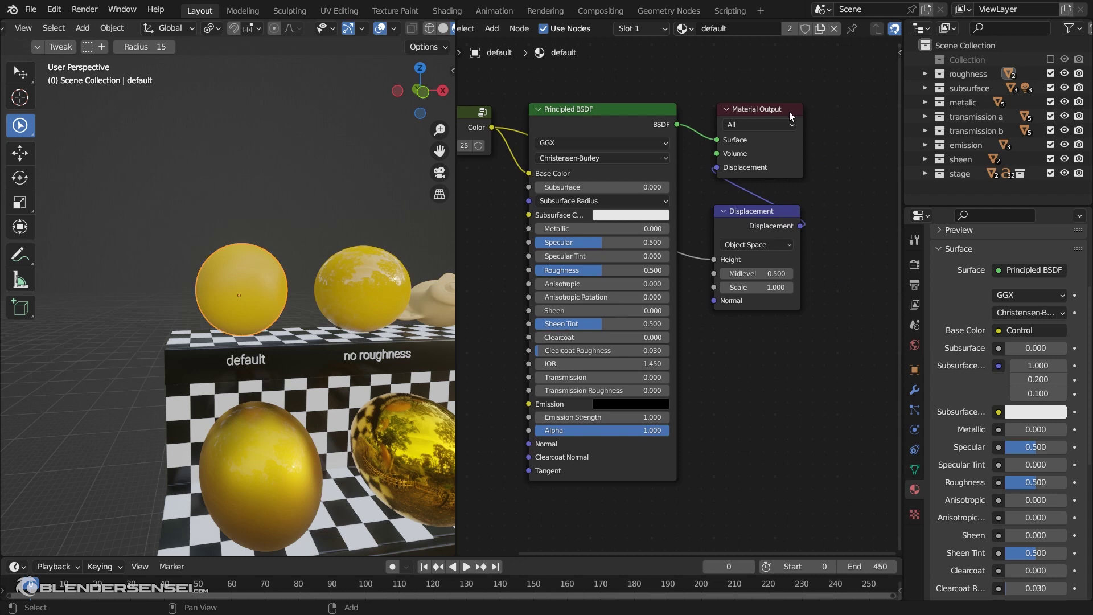
pyautogui.moveTo(699, 225); pyautogui.dragTo(790, 258, button='middle')
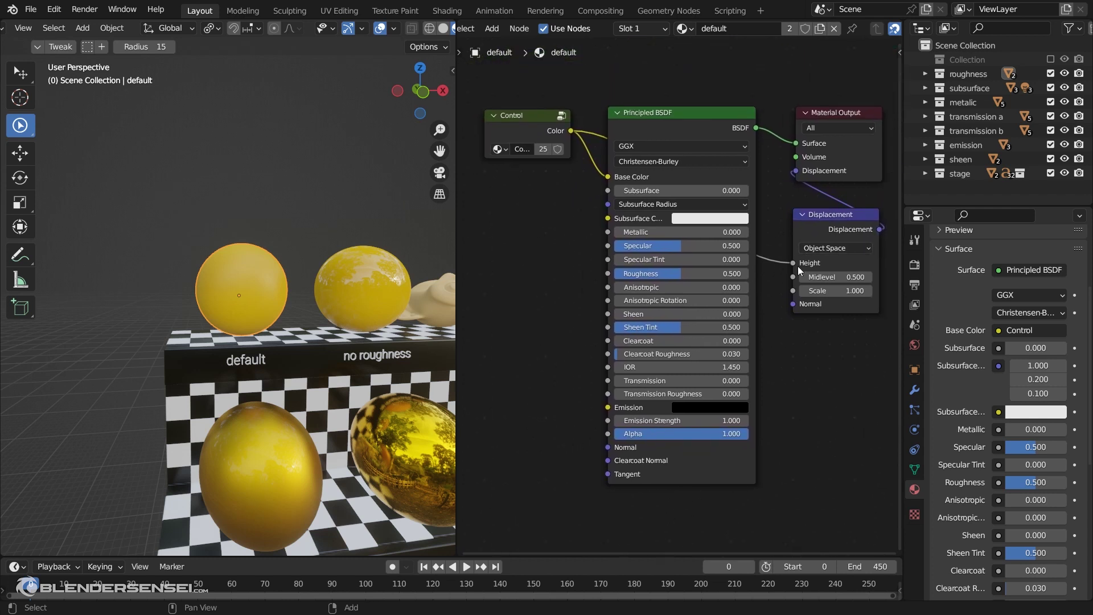
pyautogui.moveTo(732, 316); pyautogui.dragTo(699, 306, button='middle')
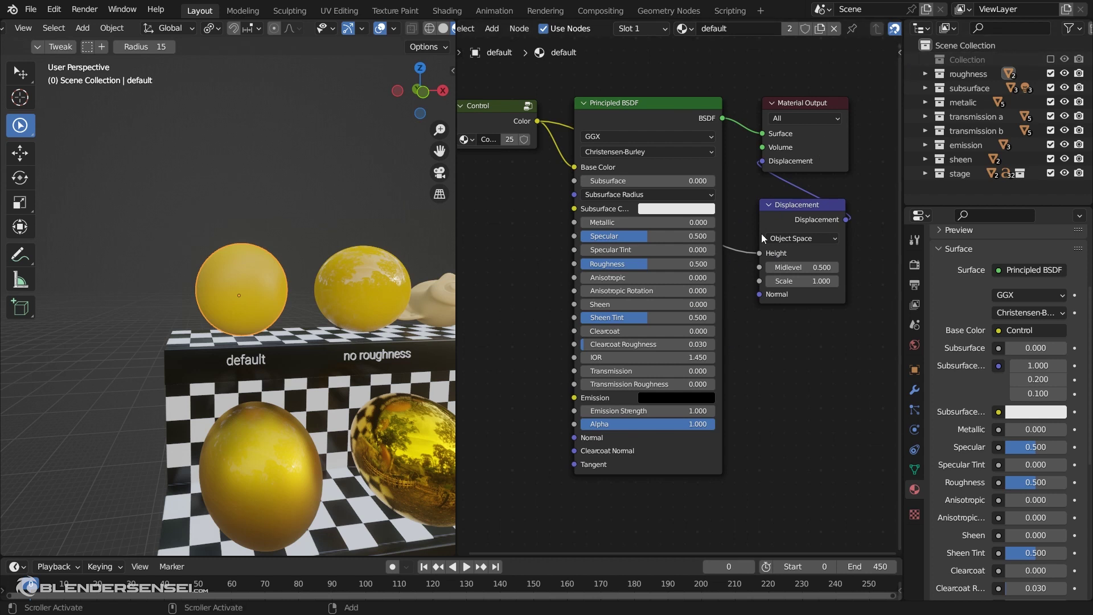
pyautogui.moveTo(749, 319); pyautogui.dragTo(735, 320, button='middle')
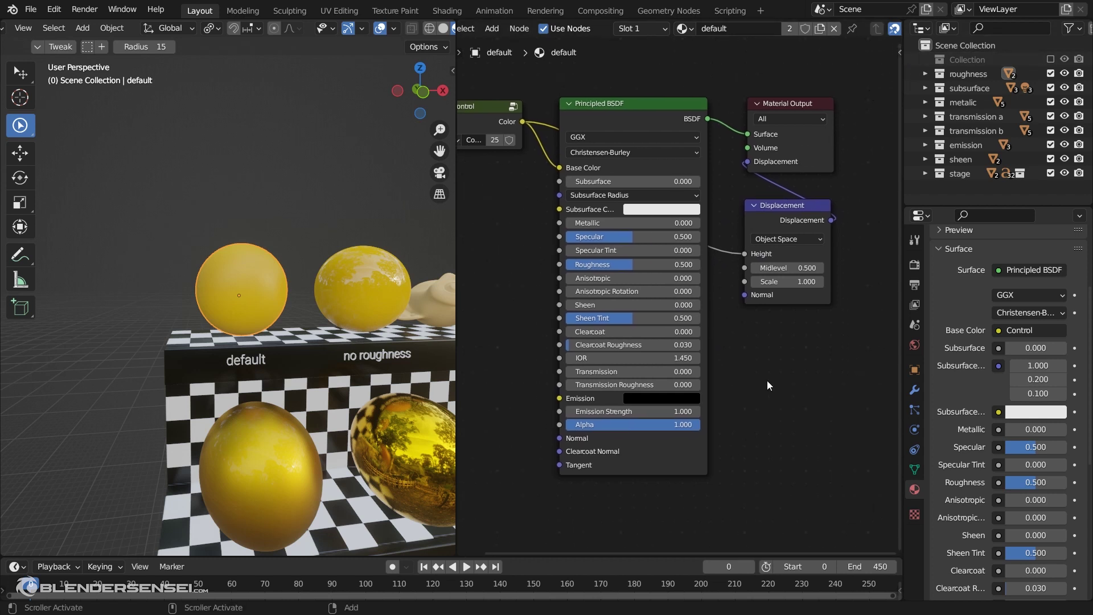
# - Turn off Auto Maintenance in the node editor's Sensei maintenance settings and hide the sidebar
pyautogui.press('n')
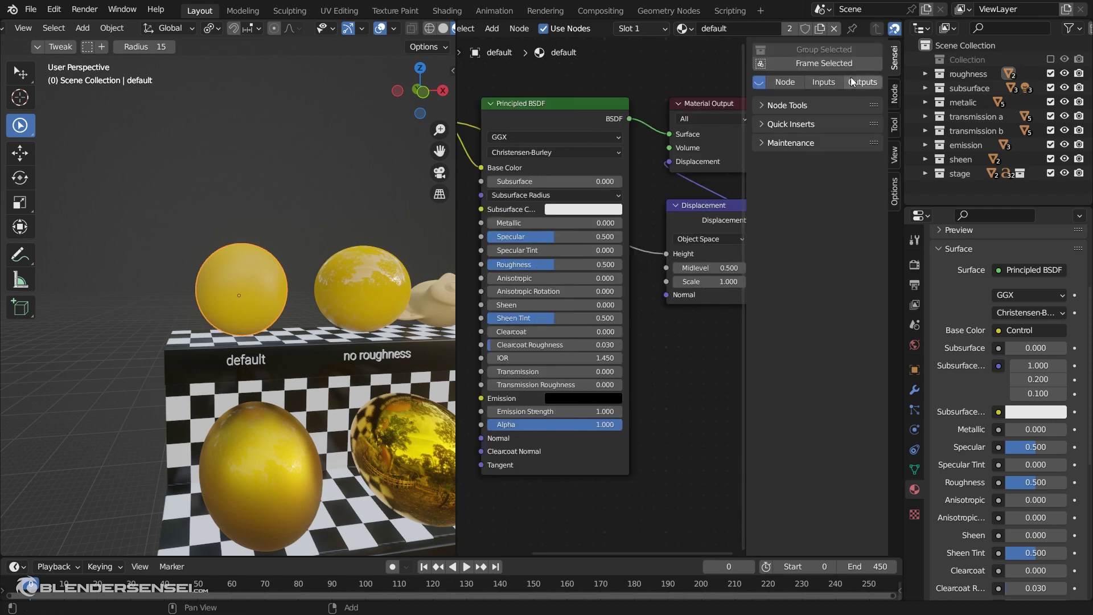
pyautogui.click(762, 141)
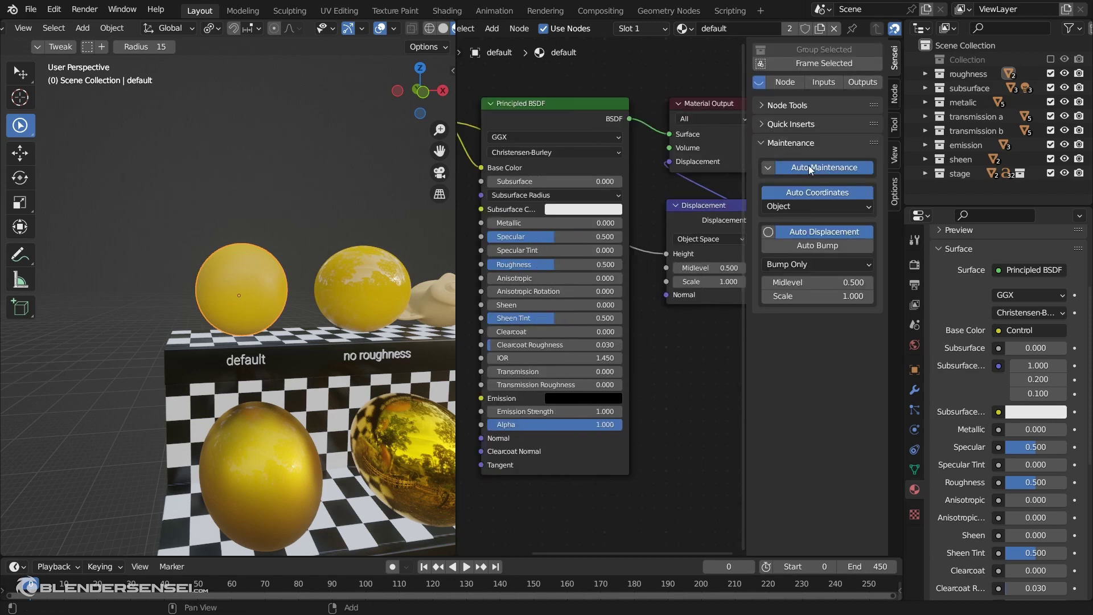
pyautogui.click(839, 167)
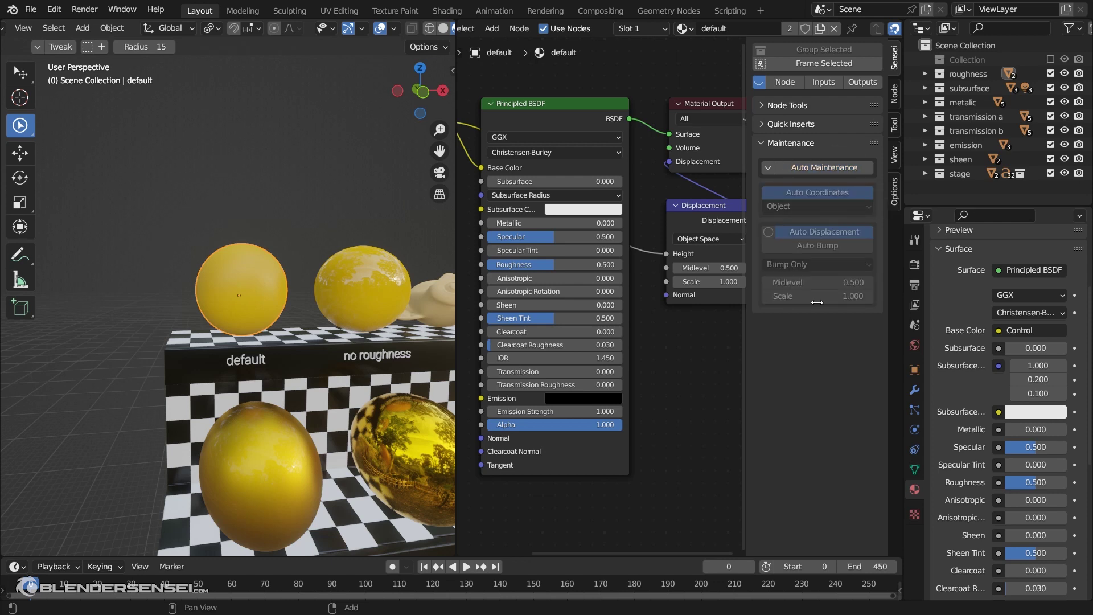
pyautogui.click(764, 143)
pyautogui.press('n')
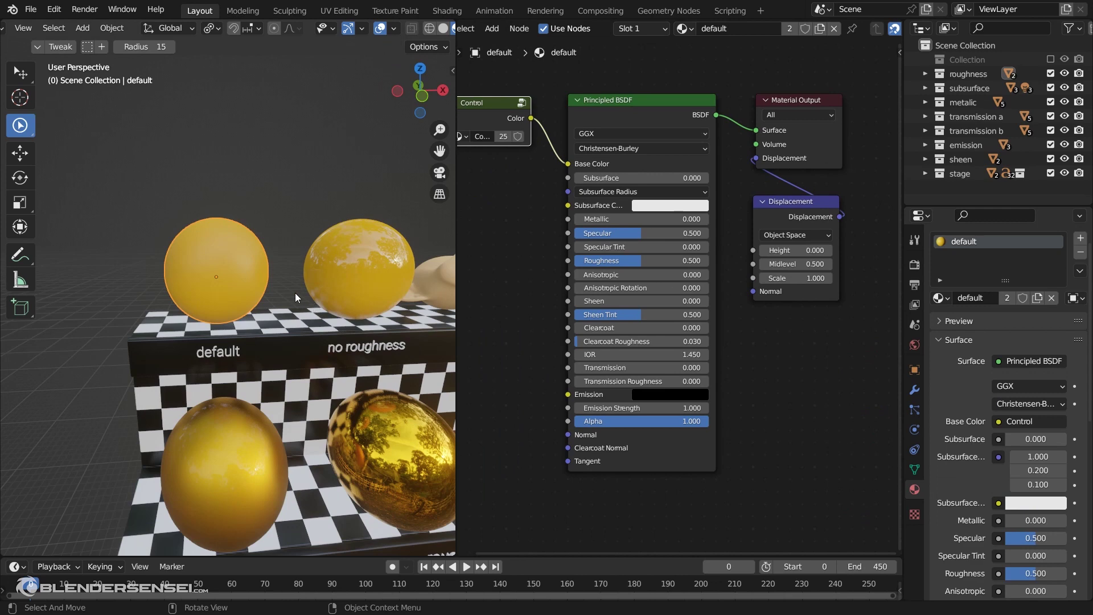
# - Examine the rows of sample materials on the stage, from default and metallic to transmission and emission
pyautogui.keyDown('shift'); pyautogui.moveTo(336, 326); pyautogui.dragTo(305, 266, button='middle'); pyautogui.keyUp('shift')
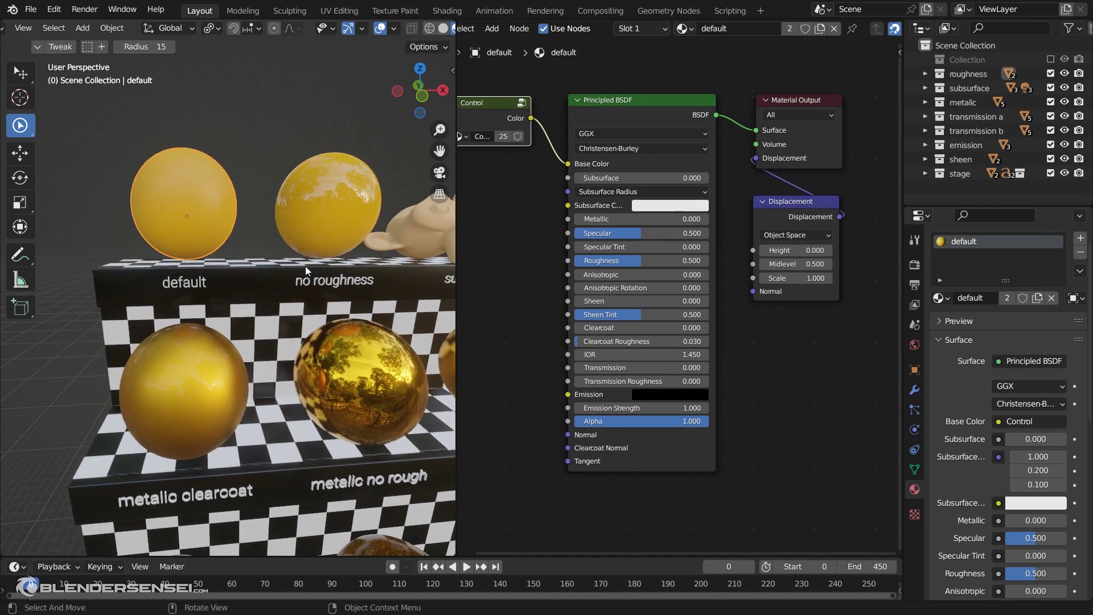
pyautogui.scroll(-2, 305, 265)
pyautogui.keyDown('shift'); pyautogui.moveTo(346, 309); pyautogui.dragTo(295, 213, button='middle'); pyautogui.keyUp('shift')
pyautogui.scroll(-1, 360, 272)
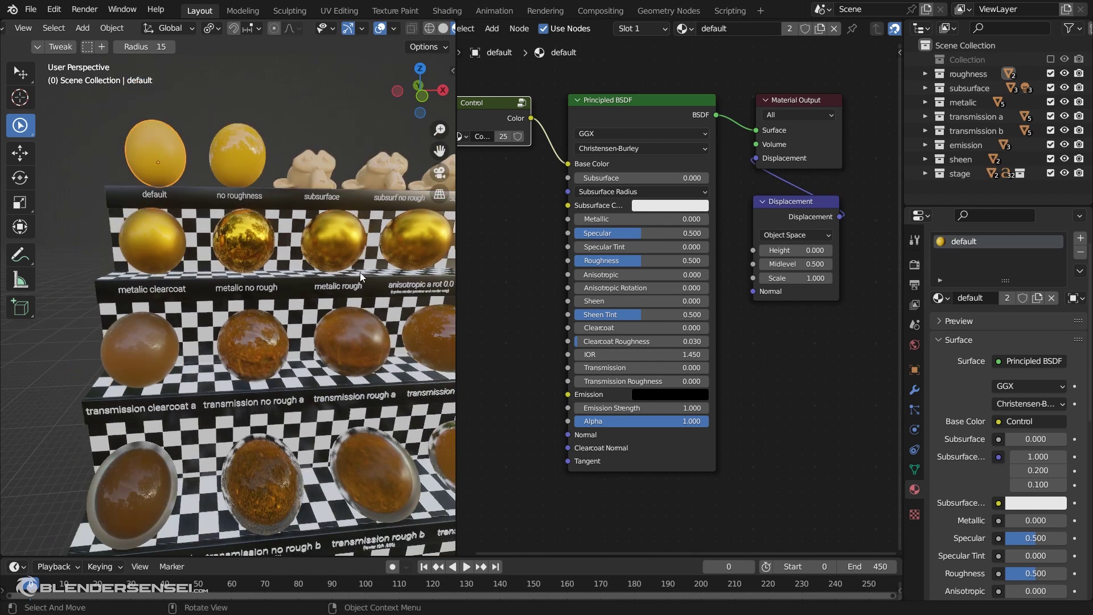
pyautogui.moveTo(360, 272); pyautogui.dragTo(284, 238, button='middle')
pyautogui.scroll(-2, 320, 275)
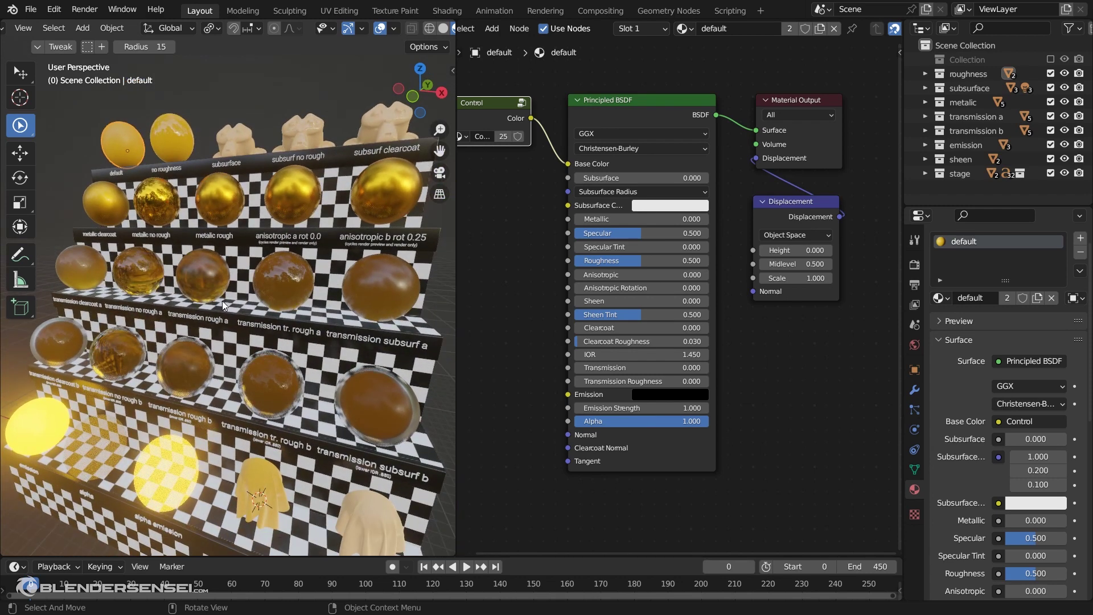
pyautogui.moveTo(222, 301); pyautogui.dragTo(213, 236, button='middle')
pyautogui.scroll(-3, 219, 251)
pyautogui.moveTo(227, 273); pyautogui.dragTo(292, 246, button='middle')
pyautogui.scroll(3, 227, 232)
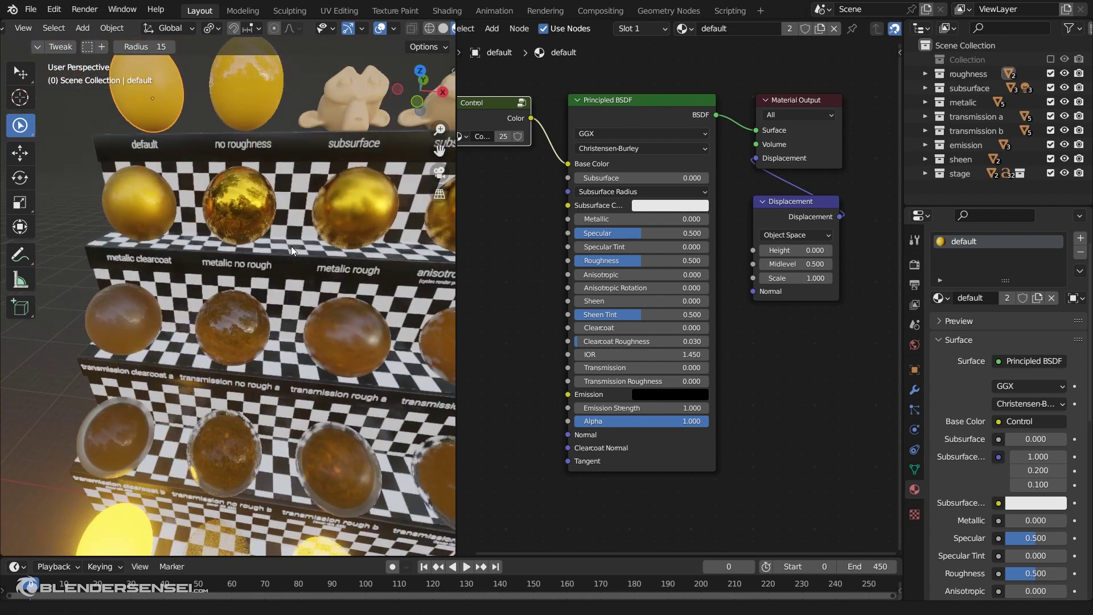
pyautogui.scroll(2, 381, 429)
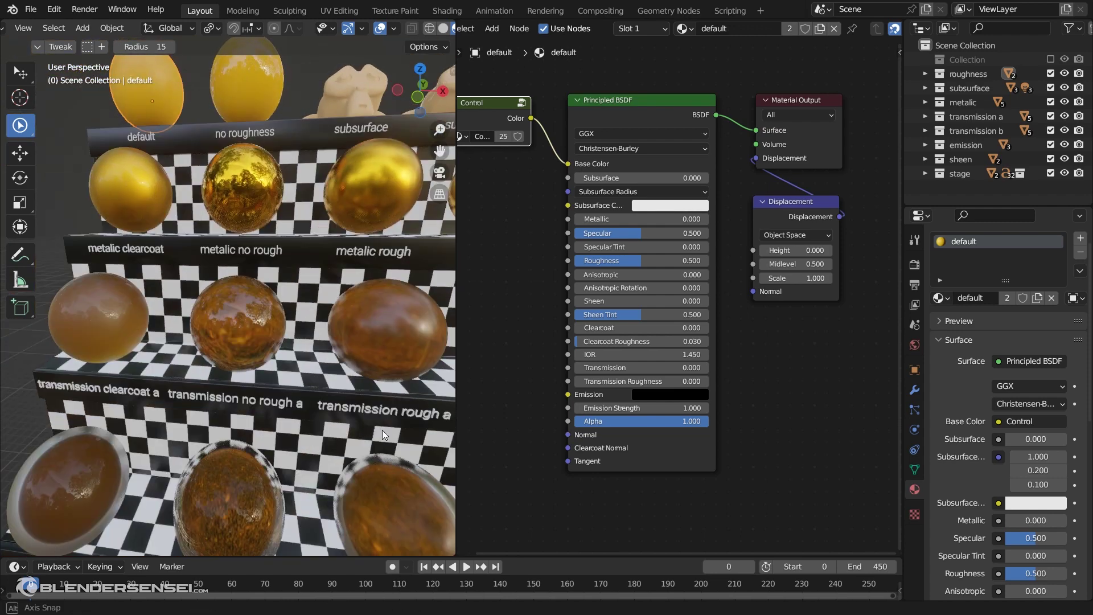
pyautogui.moveTo(364, 424); pyautogui.dragTo(375, 384, button='middle')
# - Open the Control node group and change its RGB color to purple, checking the color across all sample objects
pyautogui.press('Tab')
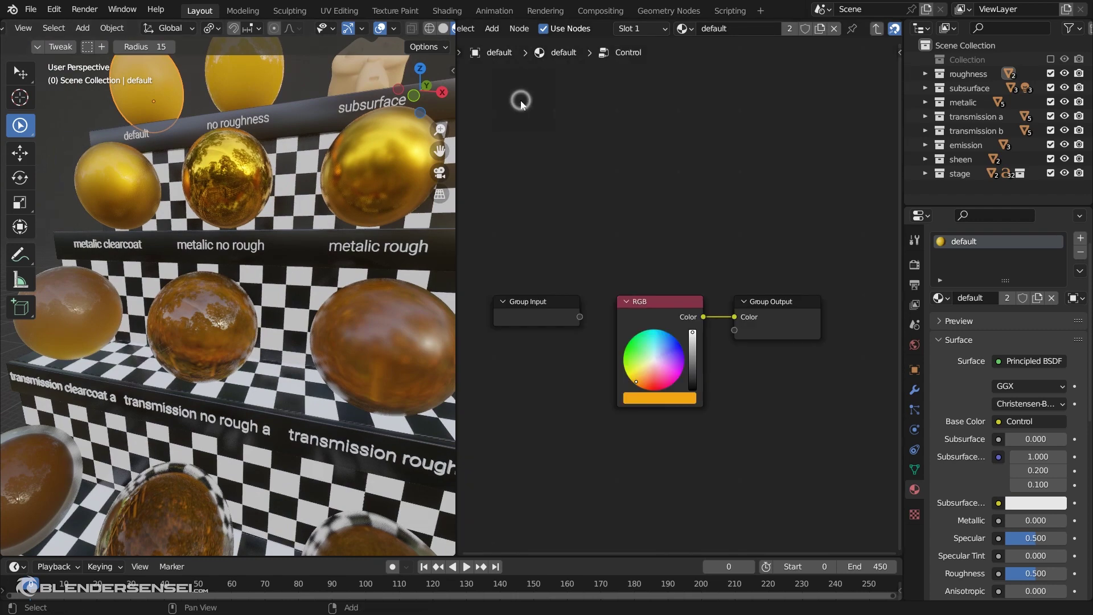
pyautogui.click(610, 292)
pyautogui.moveTo(610, 291); pyautogui.dragTo(644, 292)
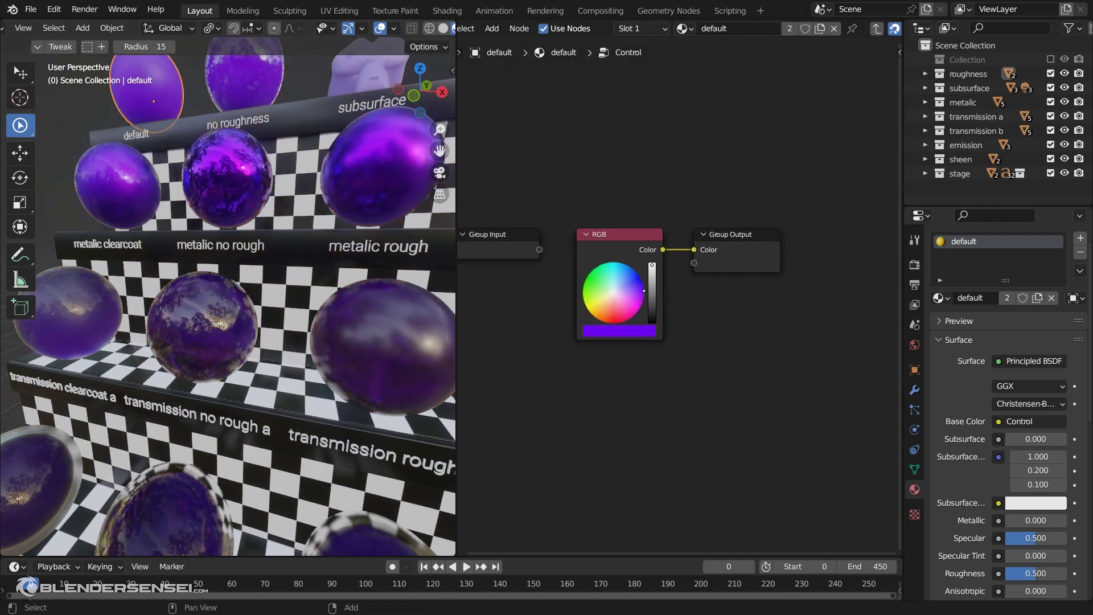
pyautogui.scroll(-3, 263, 306)
pyautogui.keyDown('shift'); pyautogui.moveTo(330, 411); pyautogui.dragTo(224, 296, button='middle'); pyautogui.keyUp('shift')
pyautogui.scroll(-3, 223, 296)
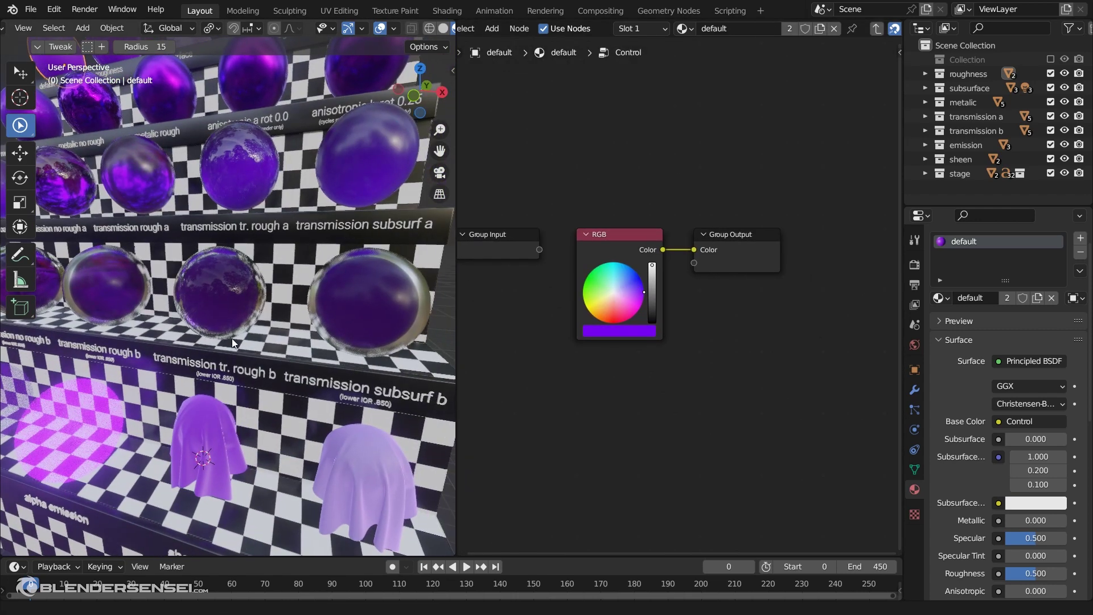
pyautogui.moveTo(285, 388); pyautogui.dragTo(377, 355, button='middle')
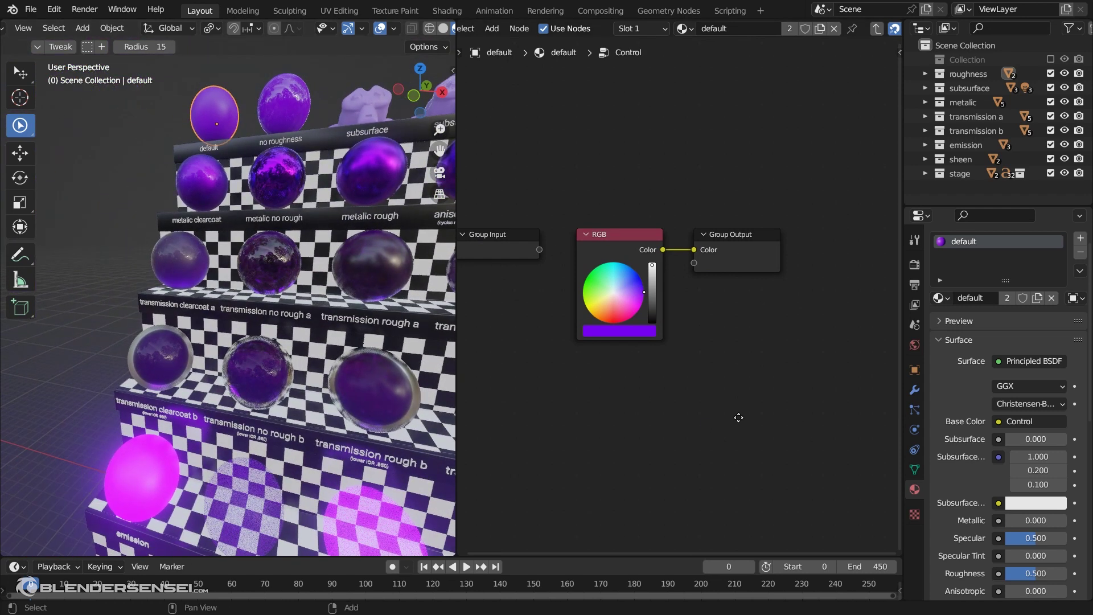
# - Add a Noise Texture node to the Control group, inserting it between the RGB and Group Output nodes
pyautogui.moveTo(719, 425); pyautogui.dragTo(760, 417, button='middle')
pyautogui.hotkey('shift', 'a')
pyautogui.click(755, 341)
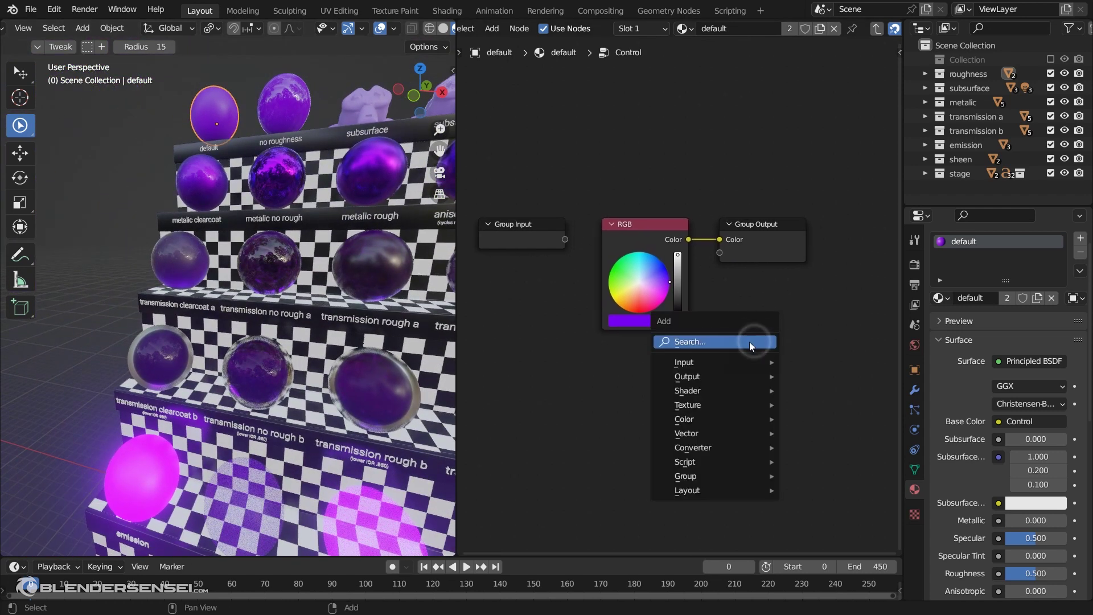
pyautogui.write('noise')
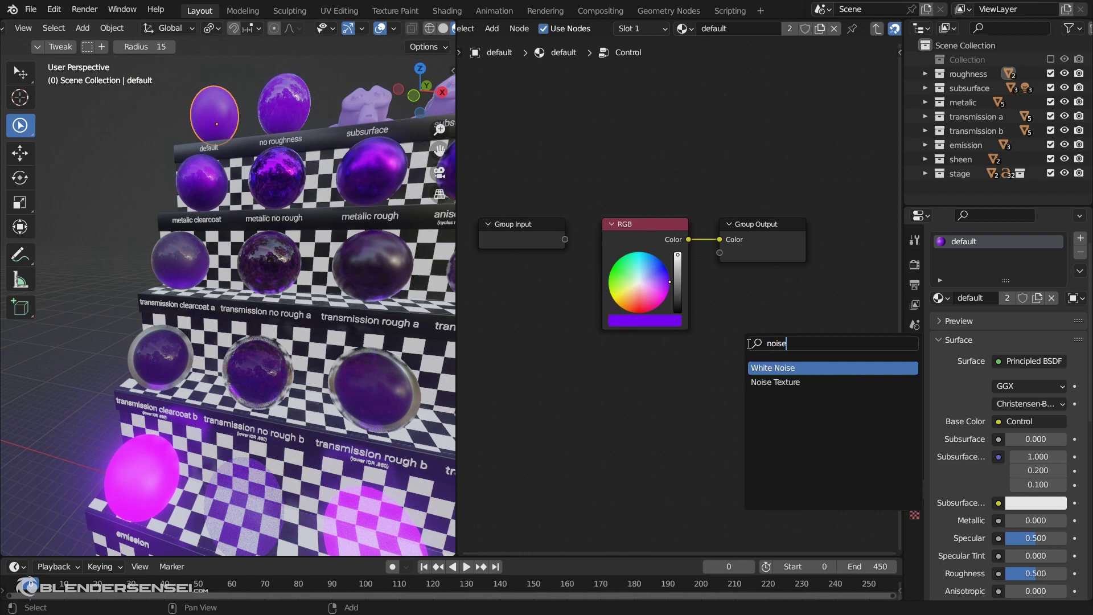
pyautogui.click(777, 382)
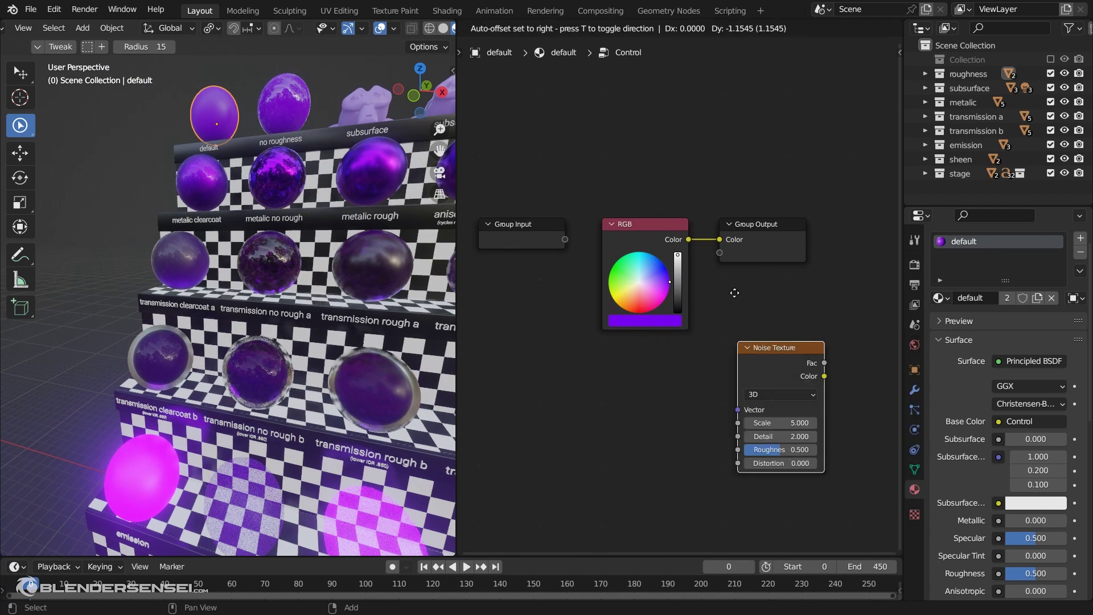
pyautogui.click(713, 250)
# - Delete the RGB node from the Control group
pyautogui.click(660, 224)
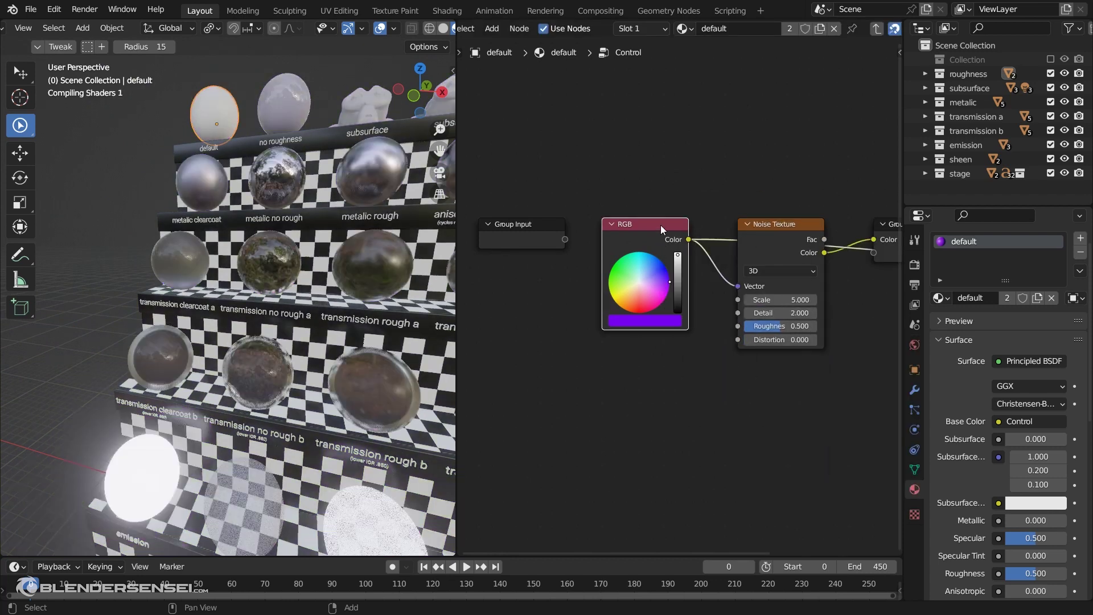
pyautogui.press('x')
pyautogui.moveTo(702, 248); pyautogui.dragTo(577, 264, button='middle')
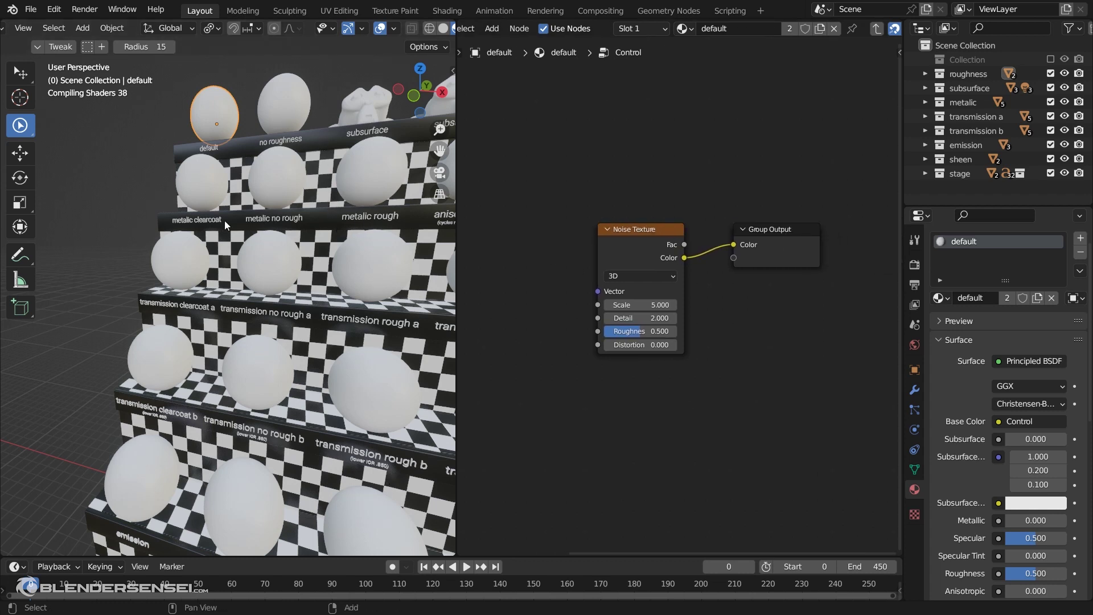
# - Examine how the noise pattern looks on the default, metallic and transmission sample objects
pyautogui.keyDown('shift'); pyautogui.moveTo(361, 265); pyautogui.dragTo(323, 292, button='middle'); pyautogui.keyUp('shift')
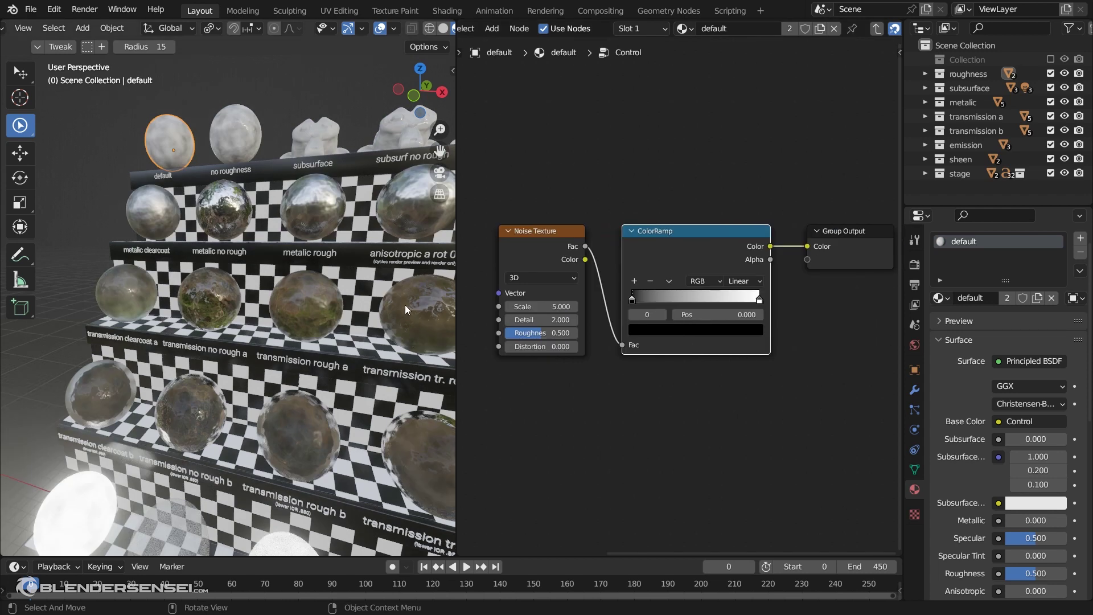
pyautogui.moveTo(405, 305); pyautogui.dragTo(370, 276, button='middle')
pyautogui.scroll(-3, 290, 305)
pyautogui.scroll(3, 369, 302)
pyautogui.scroll(3, 370, 275)
pyautogui.moveTo(309, 353); pyautogui.dragTo(327, 319, button='middle')
pyautogui.scroll(-2, 194, 316)
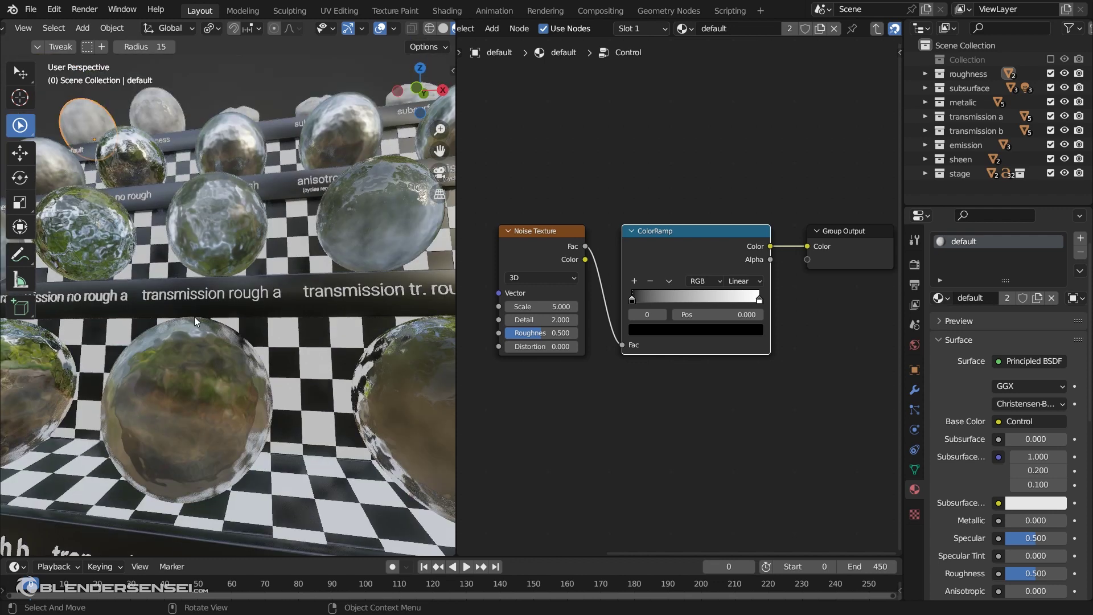
pyautogui.moveTo(194, 317); pyautogui.dragTo(311, 323, button='middle')
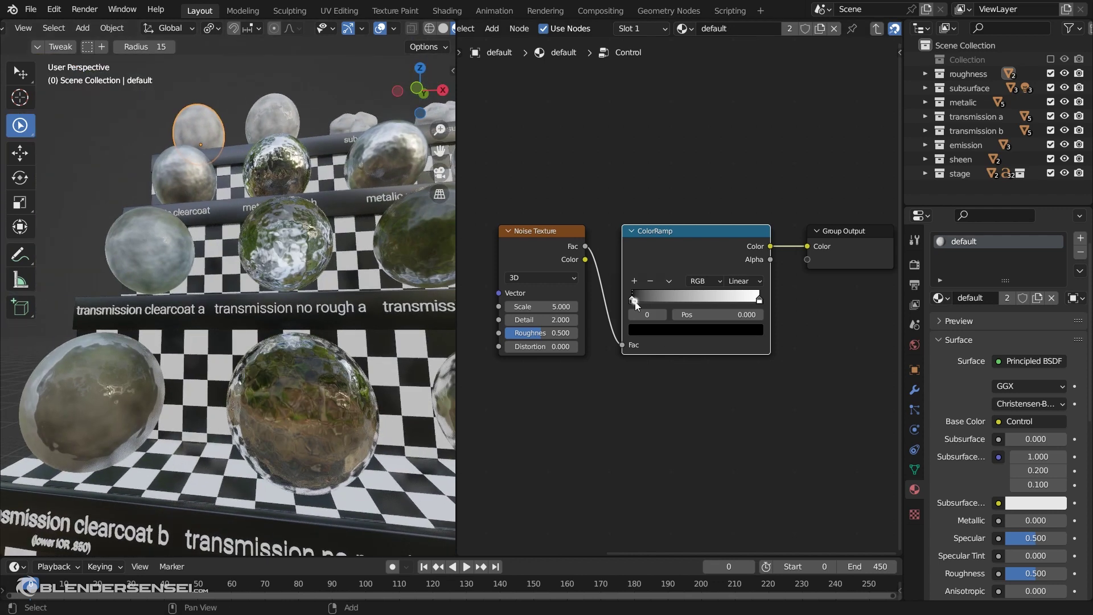
# - Set the ColorRamp stops to about 0.247 (black) and 0.549 (white), and the Noise Texture's Scale to 1, Detail to 9 and Roughness to 0.74
pyautogui.moveTo(670, 302); pyautogui.dragTo(672, 302)
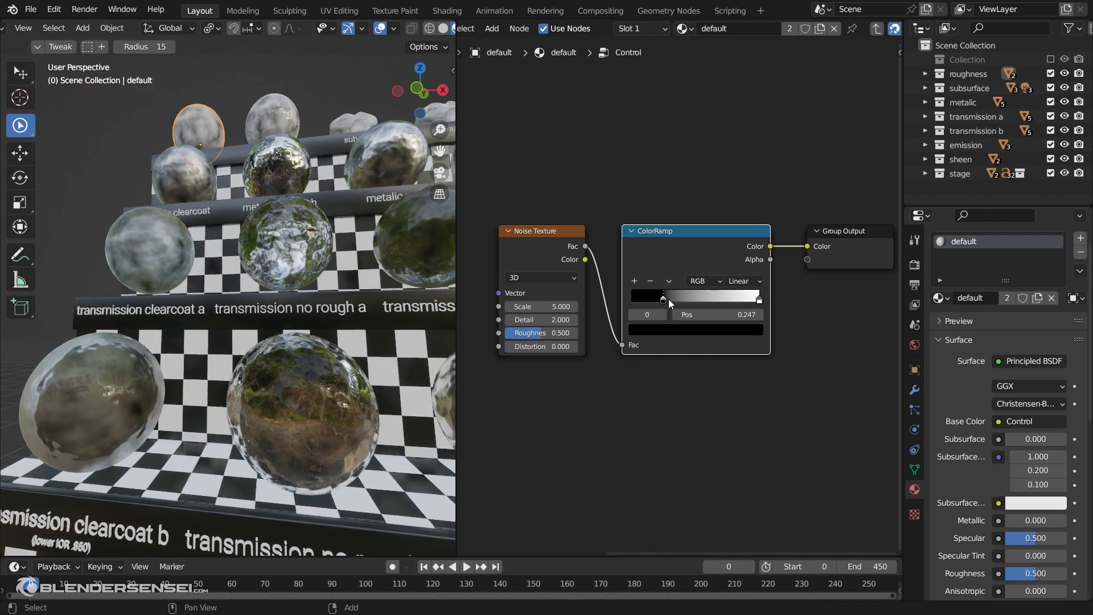
pyautogui.moveTo(761, 304); pyautogui.dragTo(701, 302)
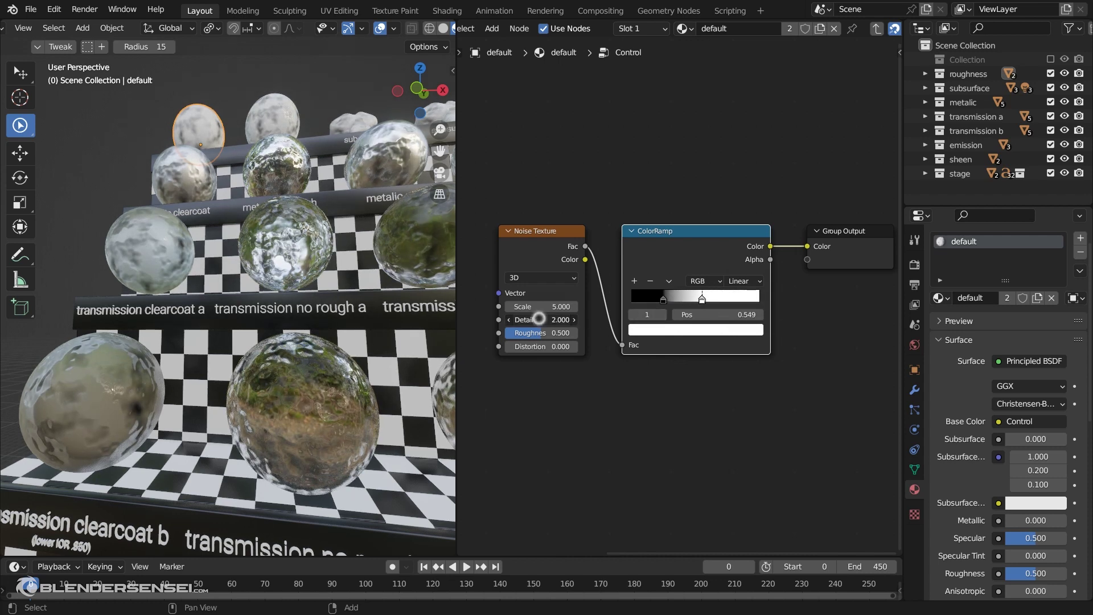
pyautogui.moveTo(541, 319); pyautogui.dragTo(504, 306)
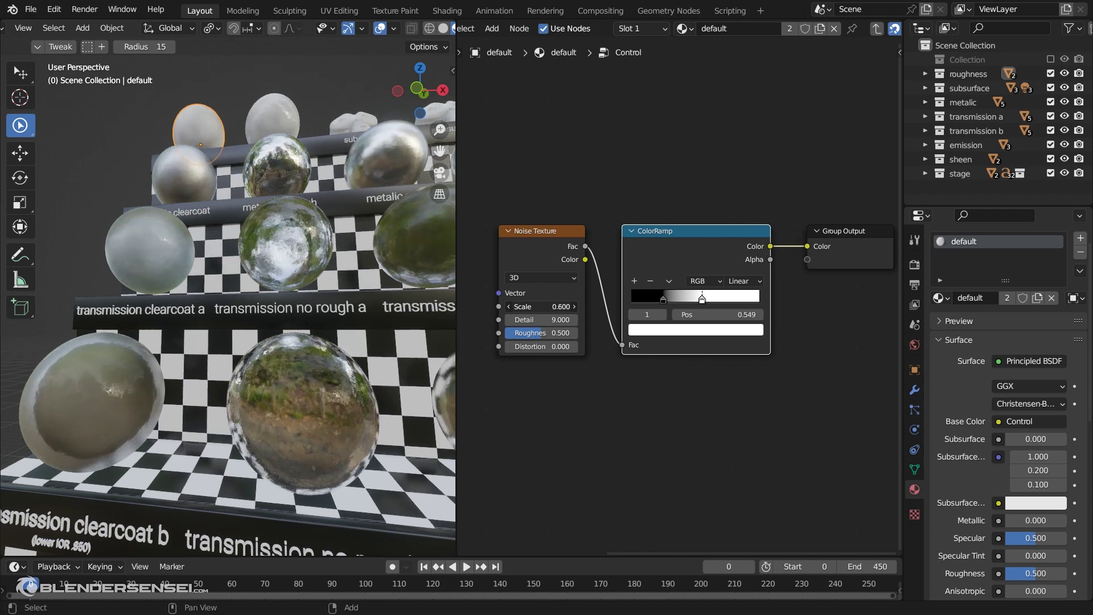
pyautogui.moveTo(504, 307); pyautogui.dragTo(557, 306)
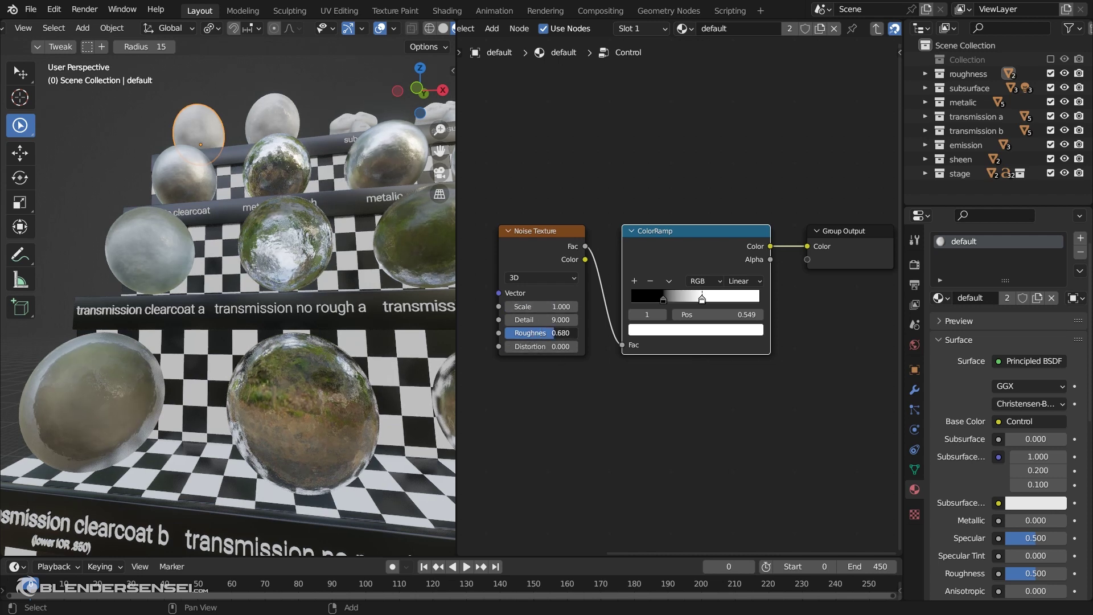
pyautogui.moveTo(560, 337); pyautogui.dragTo(557, 337)
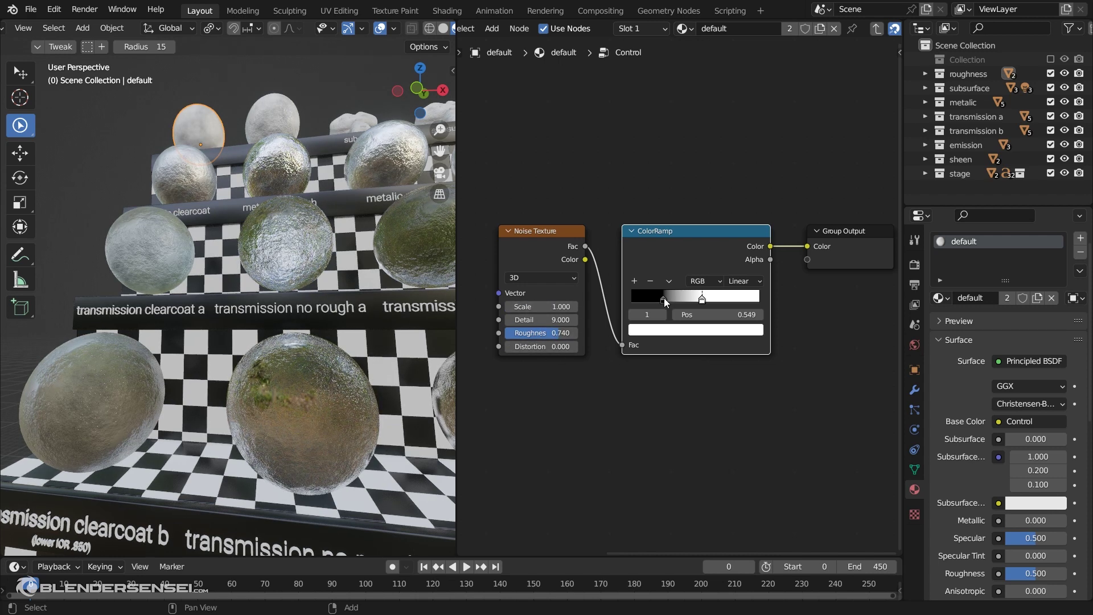
# - Sharpen the ColorRamp's transition by shifting the black stop toward the white end and setting the white stop to about 0.440
pyautogui.moveTo(663, 298); pyautogui.dragTo(691, 302)
pyautogui.click(702, 300)
# - Select the metallic sphere labeled anisotropic b rot 0.25 to show its material nodes
pyautogui.moveTo(267, 279); pyautogui.dragTo(299, 293, button='middle')
pyautogui.scroll(6, 268, 296)
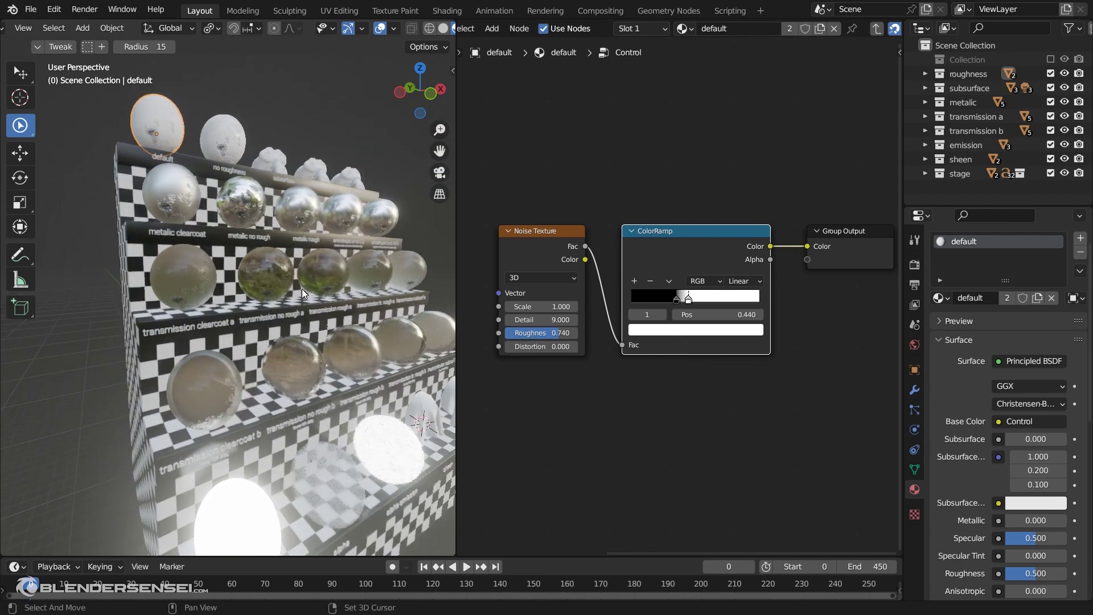
pyautogui.scroll(6, 215, 300)
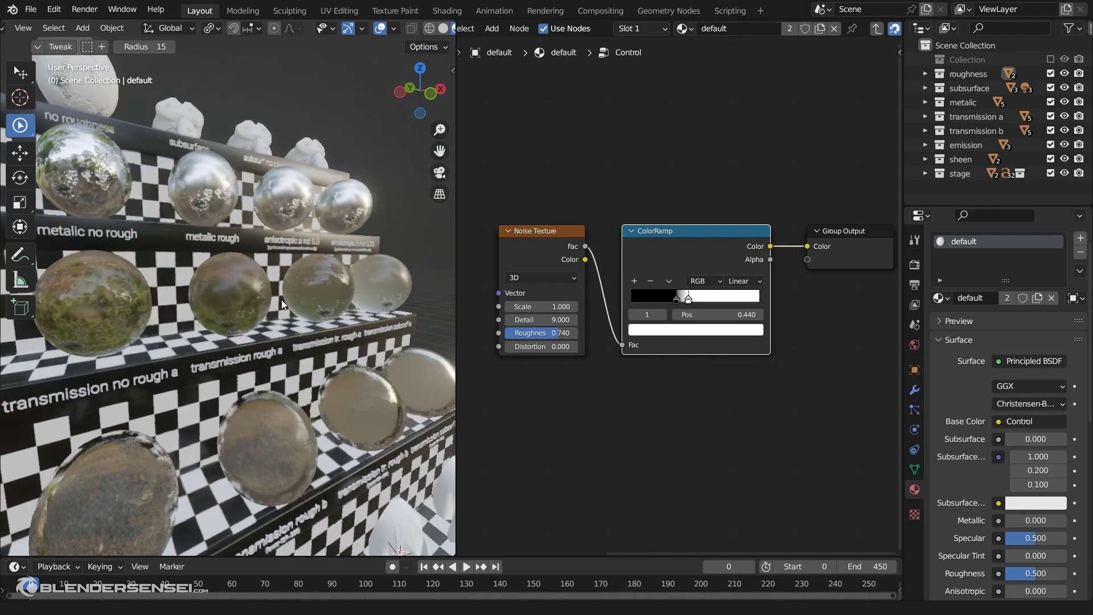
pyautogui.scroll(6, 327, 315)
pyautogui.moveTo(350, 309); pyautogui.dragTo(312, 183, button='middle')
pyautogui.scroll(-7, 347, 343)
pyautogui.click(312, 183)
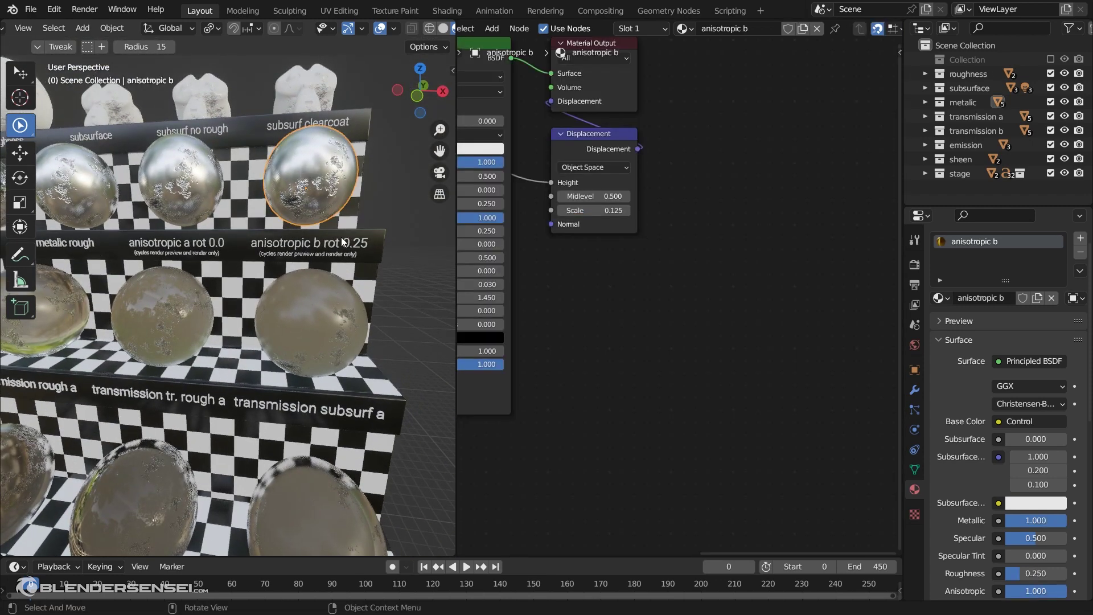
# - Enter the Control node group and delete its noise nodes, keeping only the Group Output
pyautogui.moveTo(289, 285); pyautogui.dragTo(295, 226, button='middle')
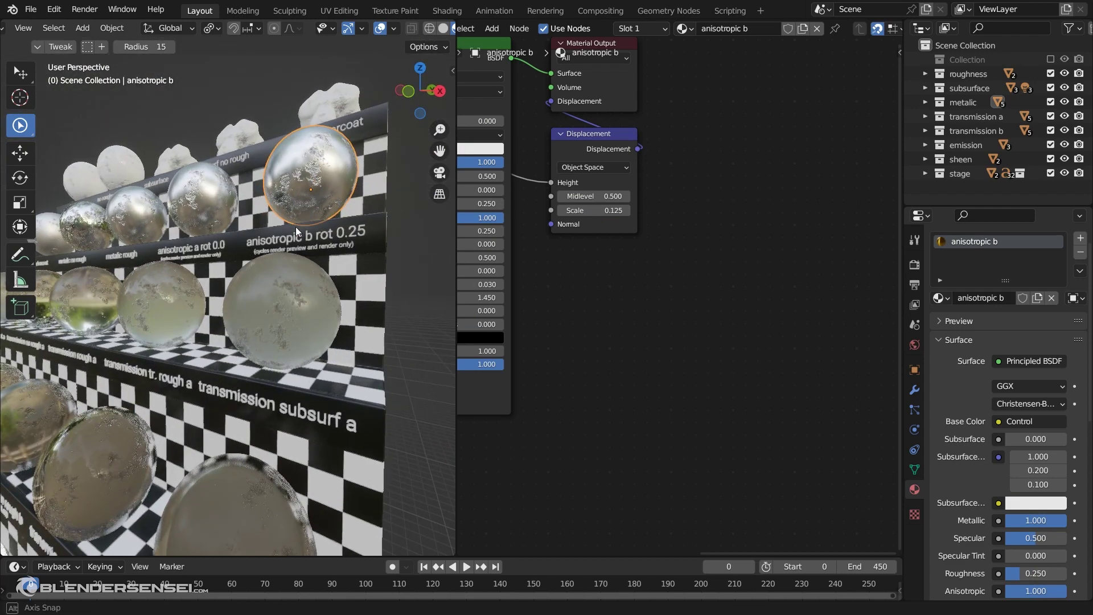
pyautogui.keyDown('shift'); pyautogui.moveTo(230, 326); pyautogui.dragTo(347, 280, button='middle'); pyautogui.keyUp('shift')
pyautogui.moveTo(565, 269); pyautogui.dragTo(805, 352, button='middle')
pyautogui.click(548, 127)
pyautogui.press('Tab')
pyautogui.moveTo(629, 220); pyautogui.dragTo(670, 228, button='middle')
pyautogui.moveTo(562, 188); pyautogui.dragTo(727, 353)
pyautogui.press('x')
pyautogui.moveTo(624, 308); pyautogui.dragTo(549, 300, button='middle')
pyautogui.moveTo(633, 298); pyautogui.dragTo(537, 356, button='middle')
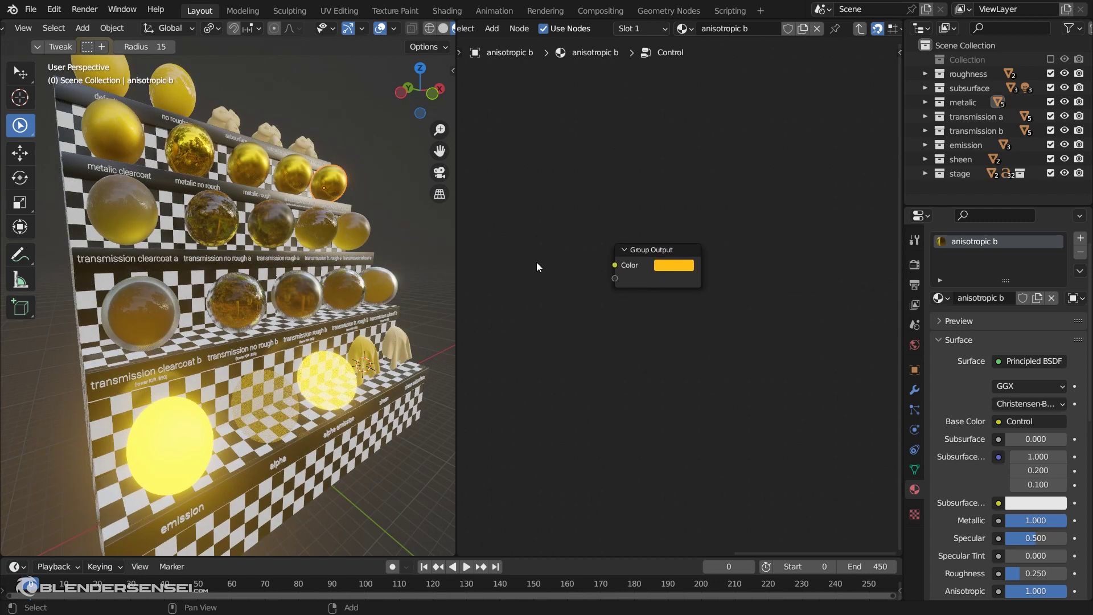
# - Try magenta and blue for the Control group's output Color, set it to orange (R 1, G 0.380, B 0.006), and exit the group
pyautogui.click(689, 266)
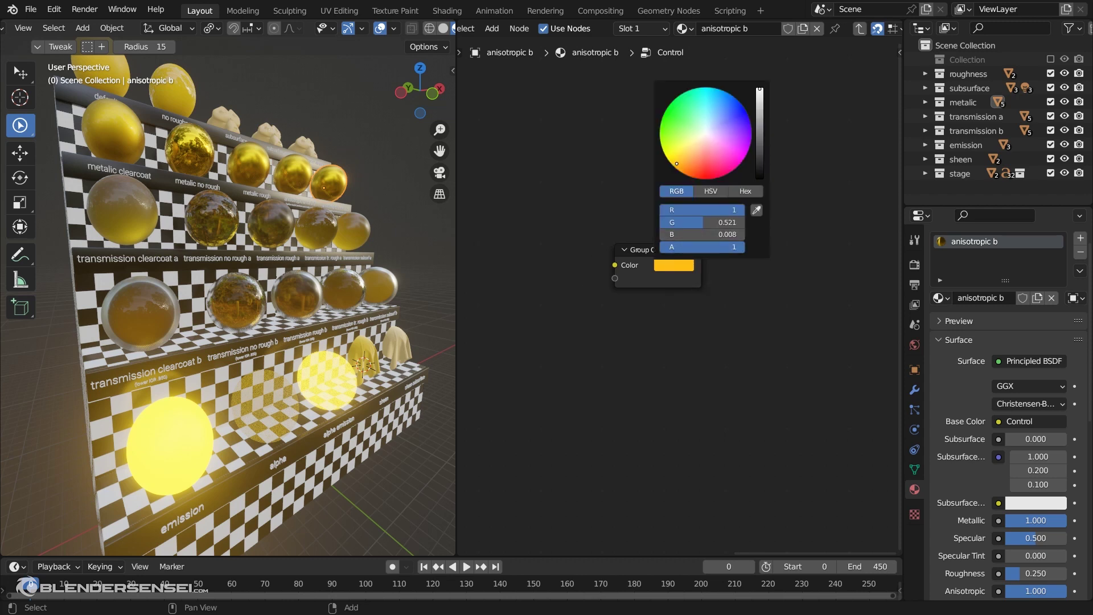
pyautogui.click(739, 161)
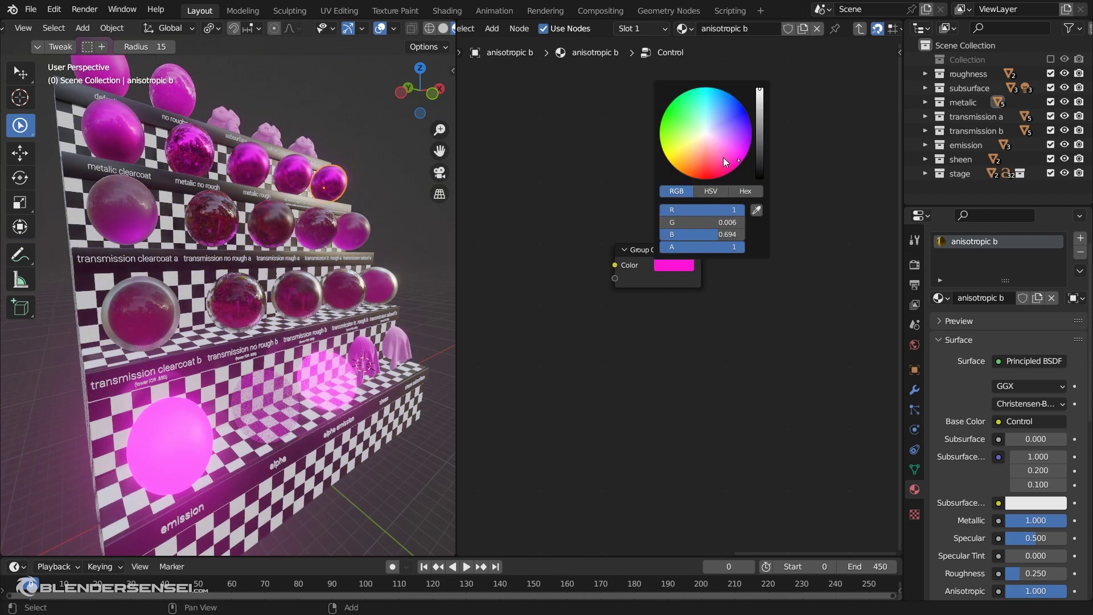
pyautogui.click(744, 111)
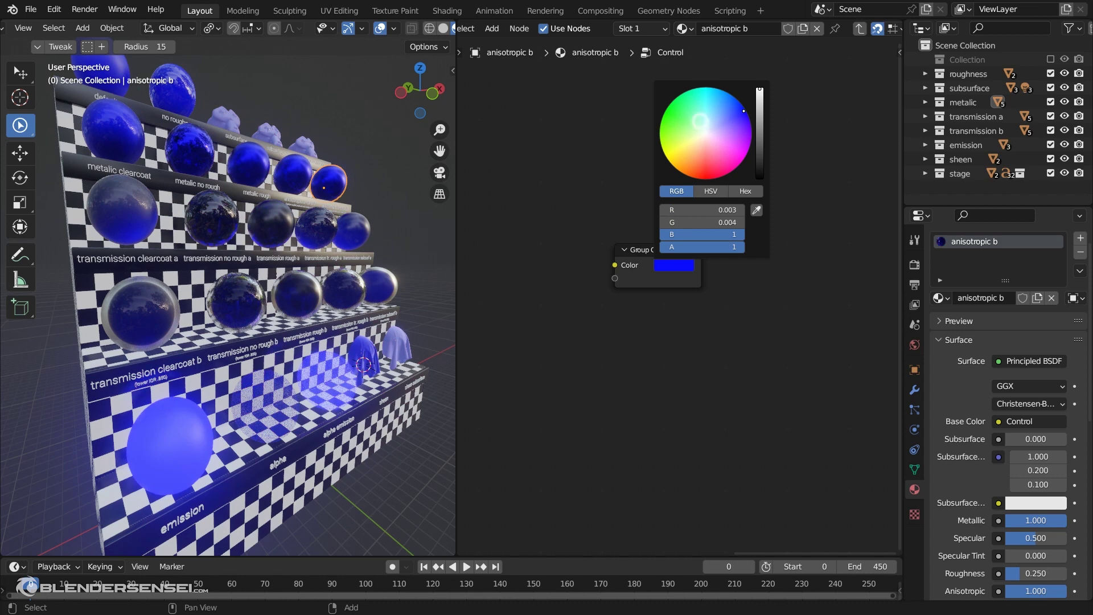
pyautogui.moveTo(700, 120); pyautogui.dragTo(679, 167)
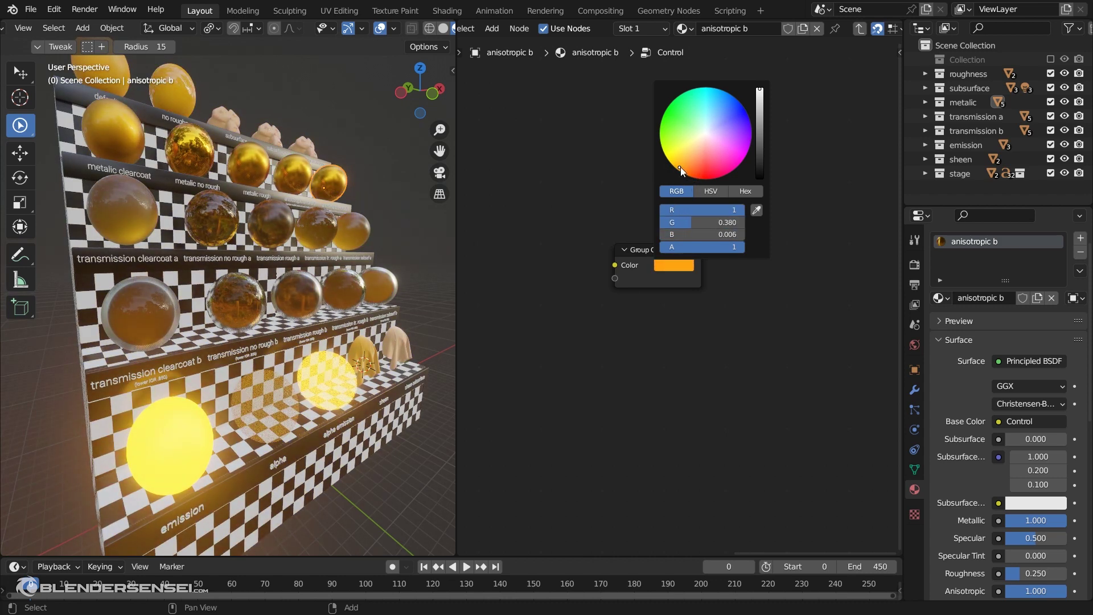
pyautogui.press('Tab')
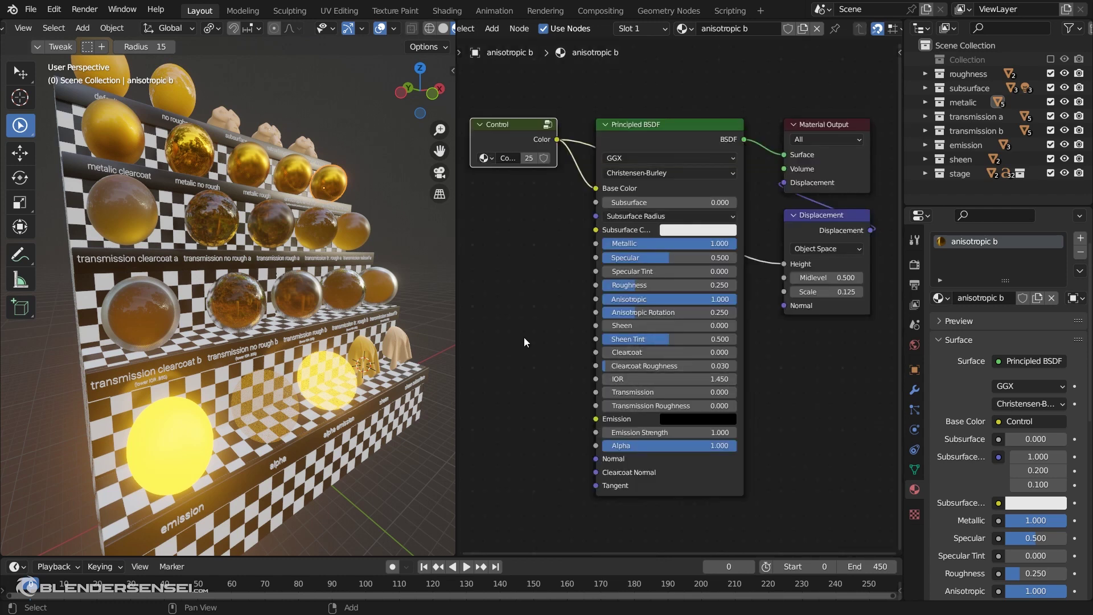
# - Examine how the orange color looks on the roughness, subsurface, metallic and transmission samples
pyautogui.moveTo(354, 337); pyautogui.dragTo(270, 350, button='middle')
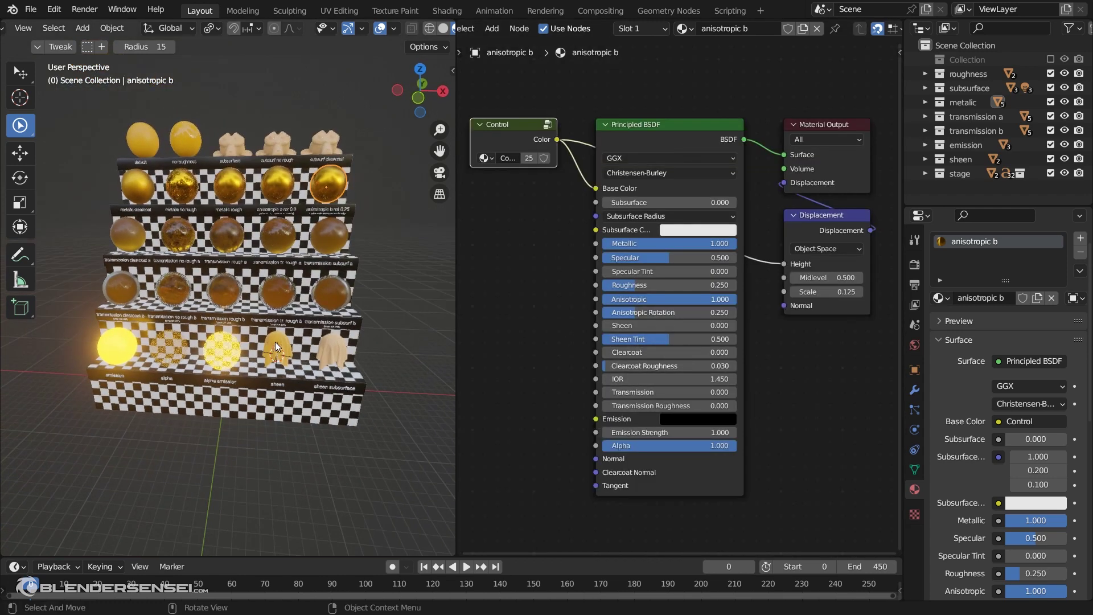
pyautogui.scroll(3, 276, 341)
pyautogui.keyDown('shift'); pyautogui.moveTo(231, 249); pyautogui.dragTo(187, 409, button='middle'); pyautogui.keyUp('shift')
pyautogui.scroll(4, 296, 374)
pyautogui.keyDown('shift'); pyautogui.moveTo(326, 410); pyautogui.dragTo(269, 407, button='middle'); pyautogui.keyUp('shift')
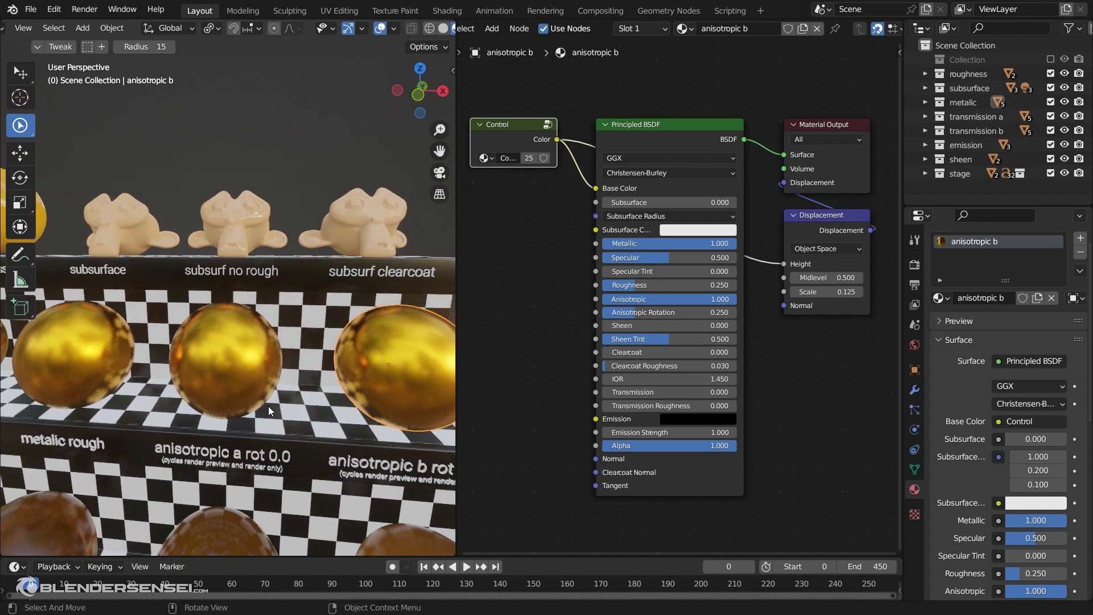
pyautogui.keyDown('shift'); pyautogui.moveTo(166, 364); pyautogui.dragTo(391, 394, button='middle'); pyautogui.keyUp('shift')
pyautogui.scroll(5, 262, 339)
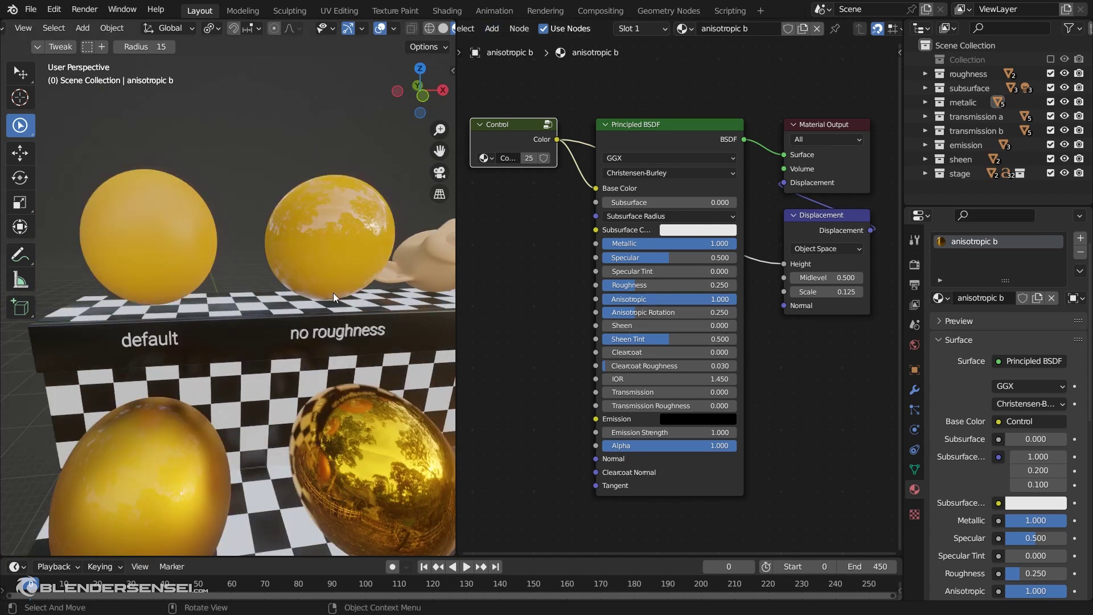
pyautogui.scroll(-1, 327, 305)
pyautogui.keyDown('shift'); pyautogui.moveTo(316, 324); pyautogui.dragTo(282, 227, button='middle'); pyautogui.keyUp('shift')
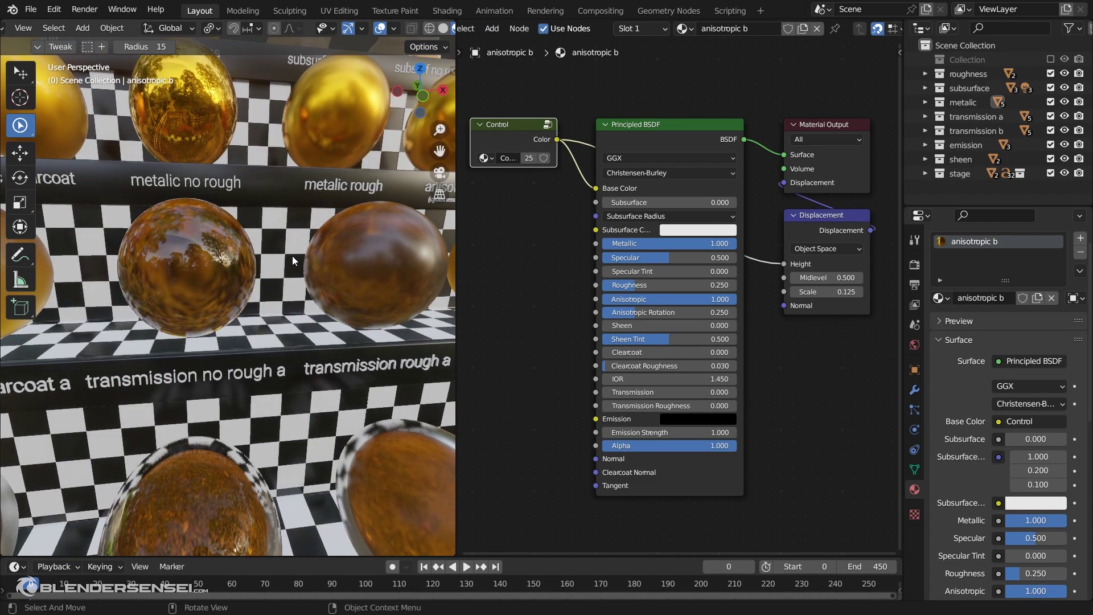
pyautogui.scroll(-3, 294, 255)
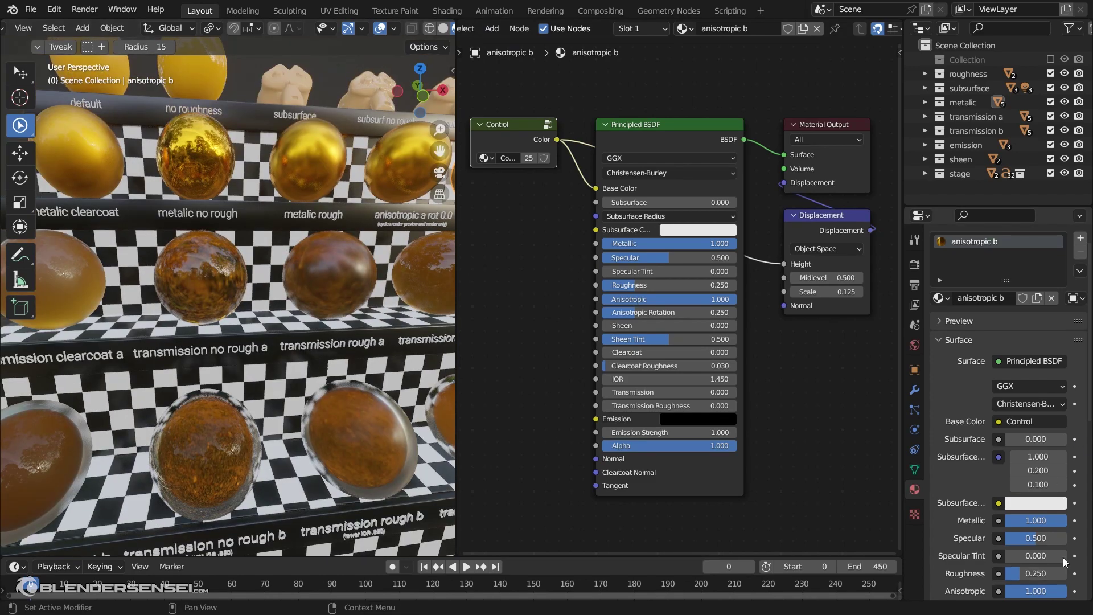
pyautogui.moveTo(272, 288); pyautogui.dragTo(294, 302, button='middle')
# - Expand the 3D viewport over the node editor's area and frame the rows of samples
pyautogui.moveTo(454, 22); pyautogui.dragTo(487, 66)
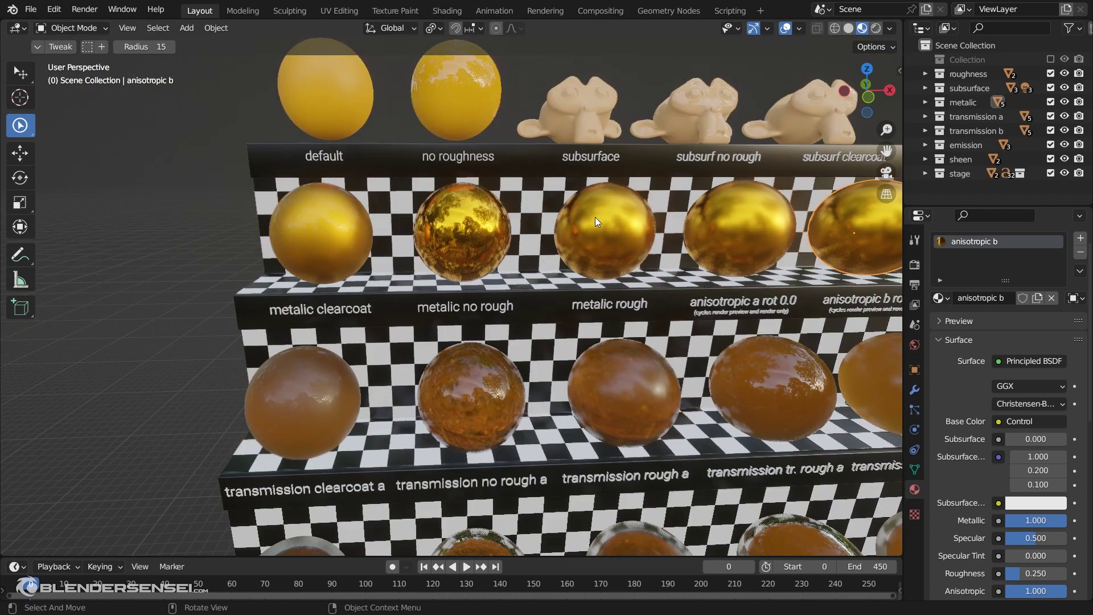
pyautogui.keyDown('shift'); pyautogui.moveTo(548, 248); pyautogui.dragTo(543, 276, button='middle'); pyautogui.keyUp('shift')
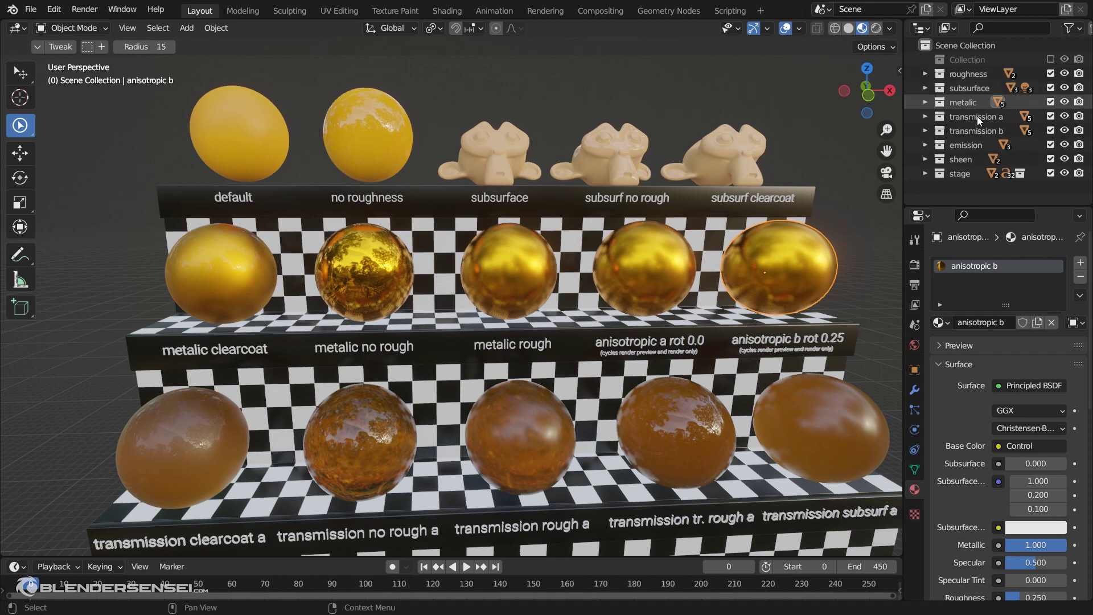
pyautogui.scroll(-5, 597, 291)
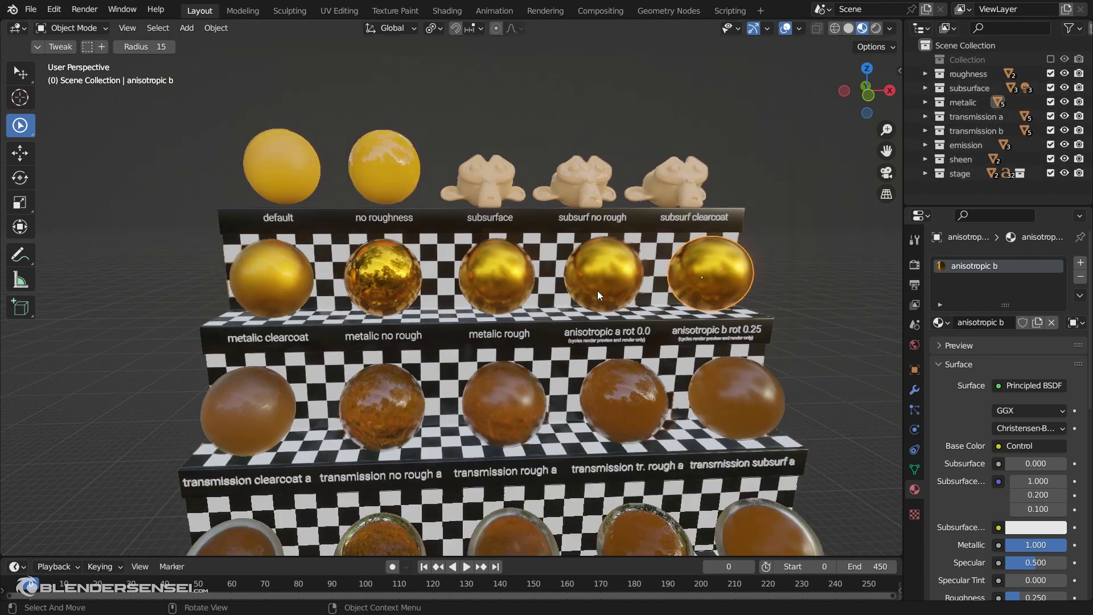
pyautogui.scroll(5, 595, 285)
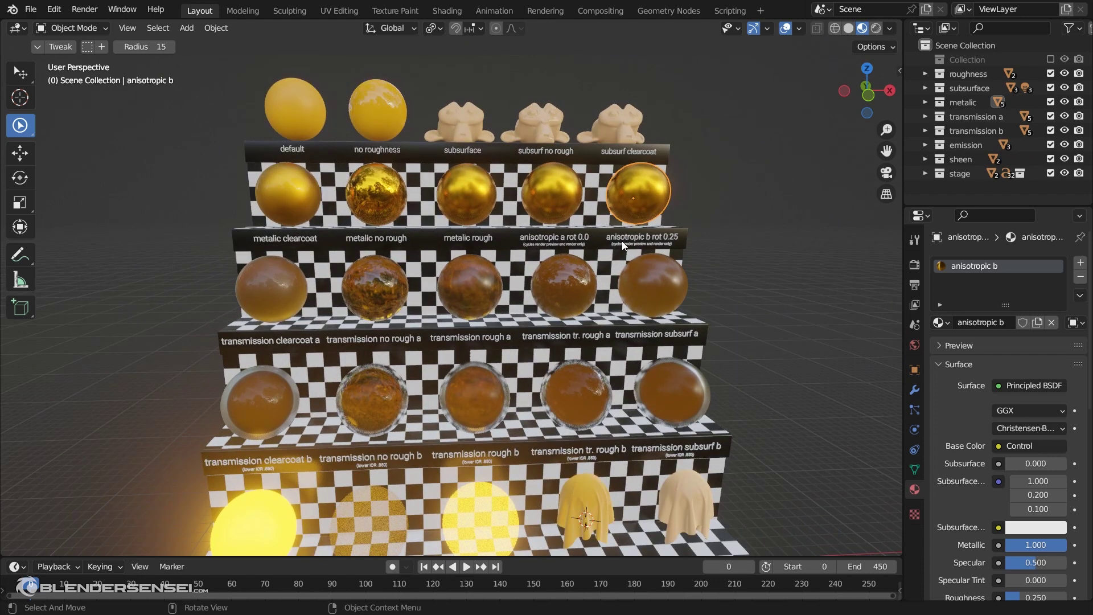
pyautogui.moveTo(622, 242); pyautogui.dragTo(509, 251, button='middle')
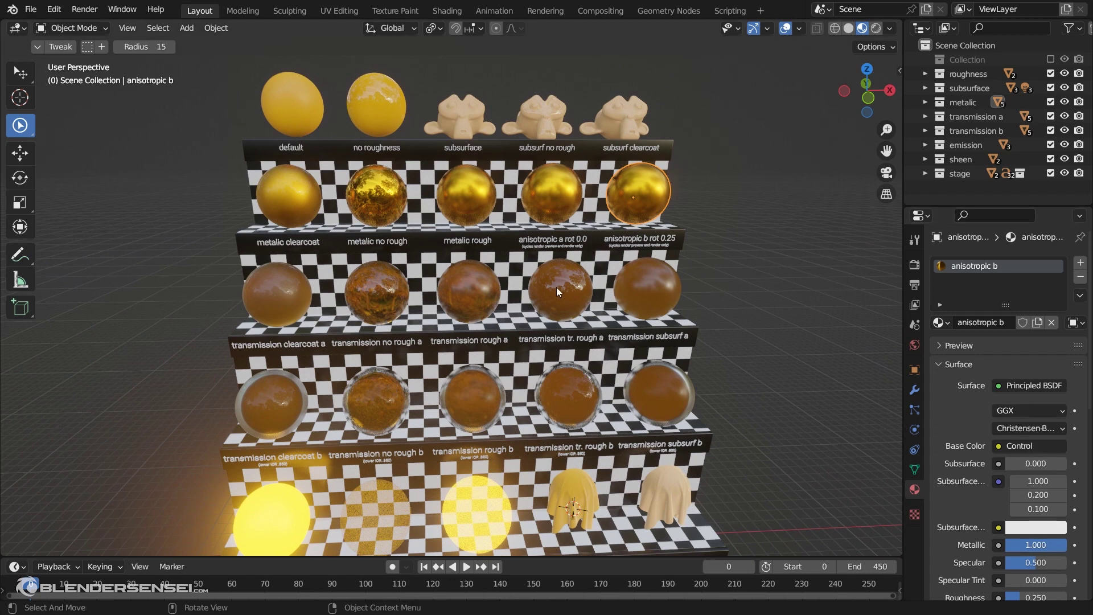
pyautogui.scroll(2, 556, 287)
pyautogui.keyDown('shift'); pyautogui.moveTo(592, 246); pyautogui.dragTo(607, 296, button='middle'); pyautogui.keyUp('shift')
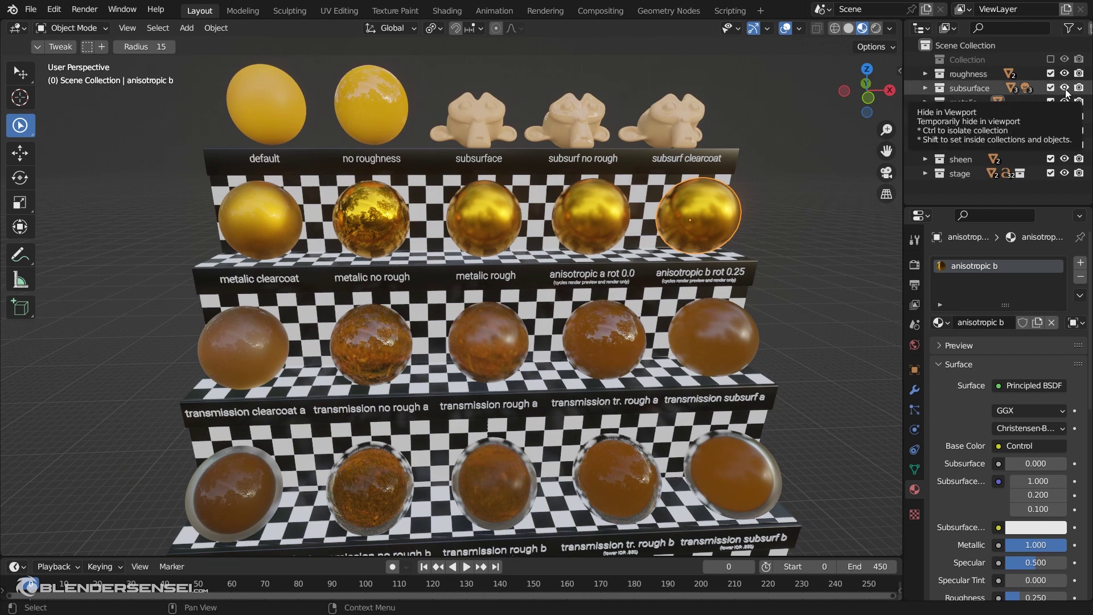
# - Hide every sample collection from subsurface through sheen in the viewport, and frame the two roughness spheres
pyautogui.moveTo(1064, 89); pyautogui.dragTo(1068, 163)
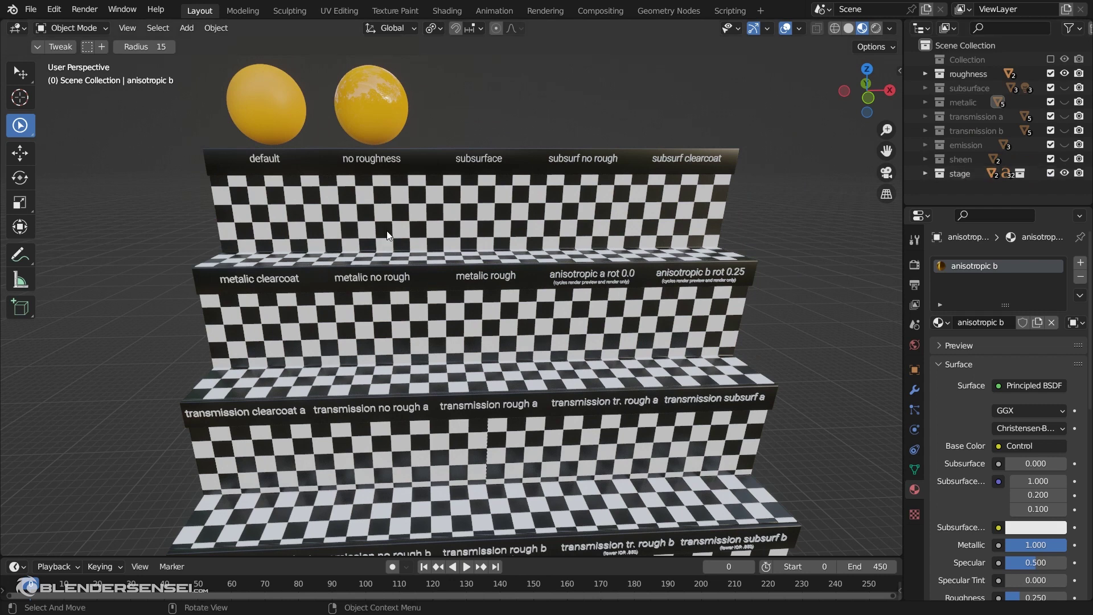
pyautogui.scroll(1, 387, 231)
pyautogui.keyDown('shift'); pyautogui.moveTo(400, 234); pyautogui.dragTo(456, 353, button='middle'); pyautogui.keyUp('shift')
pyautogui.scroll(4, 456, 353)
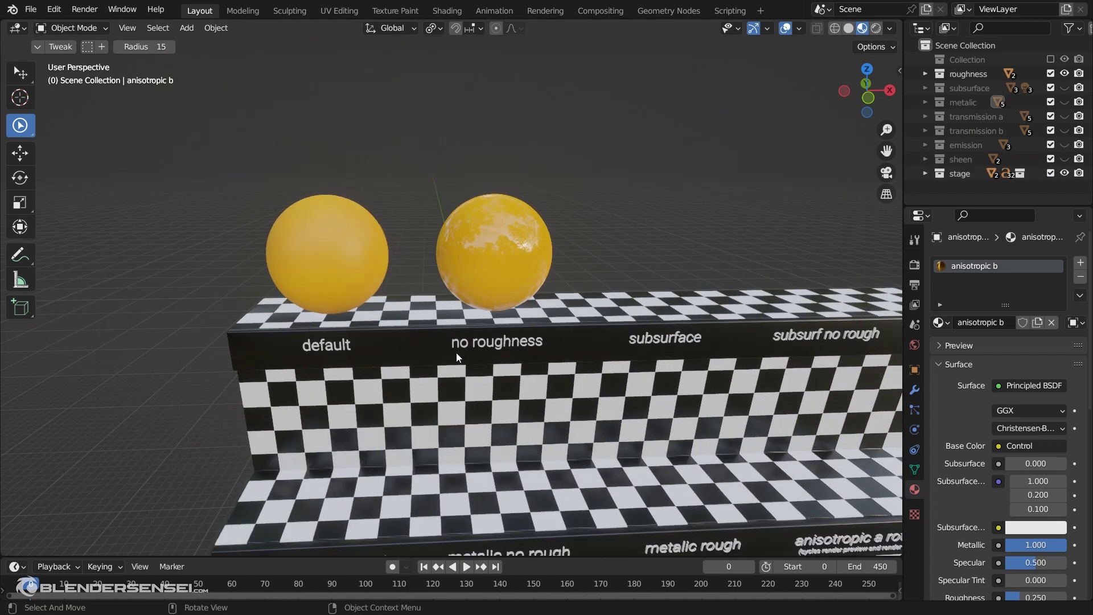
# - Select the default sphere and enlarge the Properties editor to show more of its material's Principled BSDF settings
pyautogui.click(323, 226)
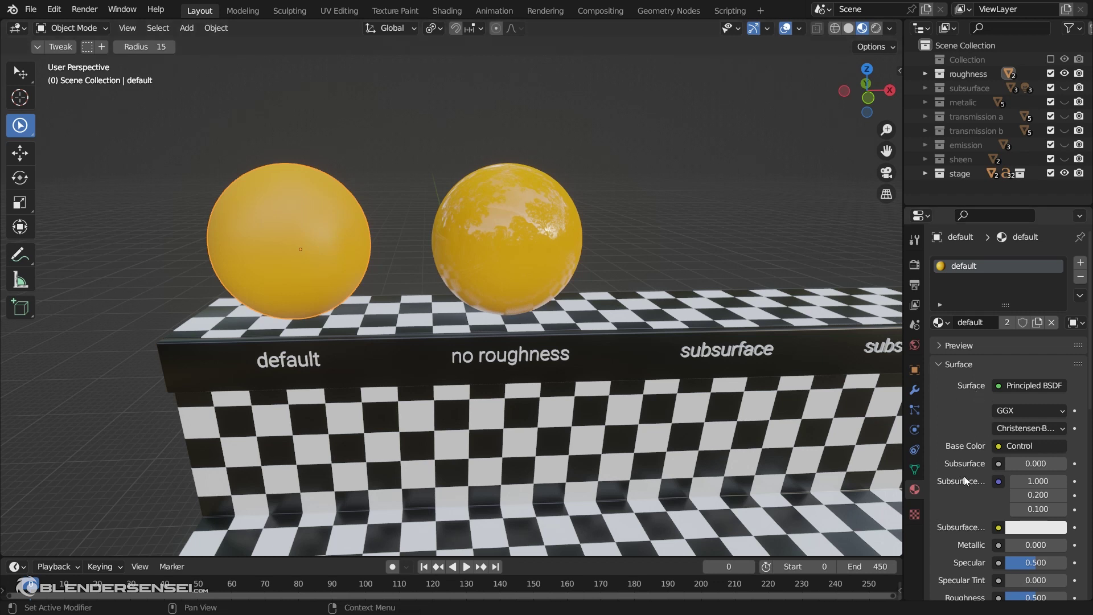
pyautogui.moveTo(1003, 207); pyautogui.dragTo(1017, 92)
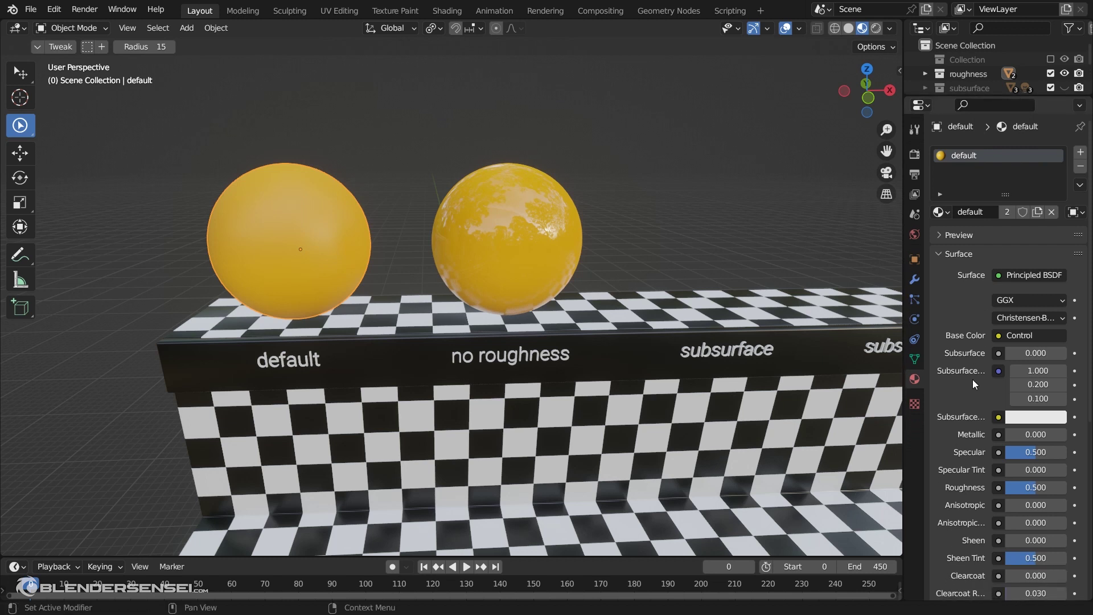
pyautogui.scroll(-3, 972, 379)
pyautogui.scroll(-1, 985, 334)
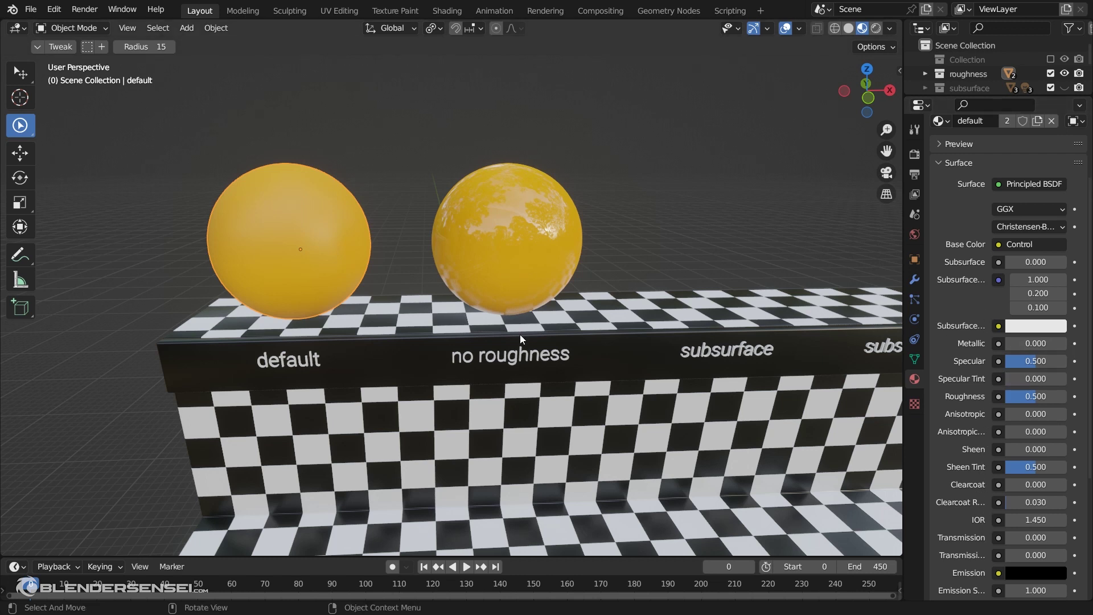
# - Compare the Roughness values of the no roughness and default spheres' materials
pyautogui.click(534, 227)
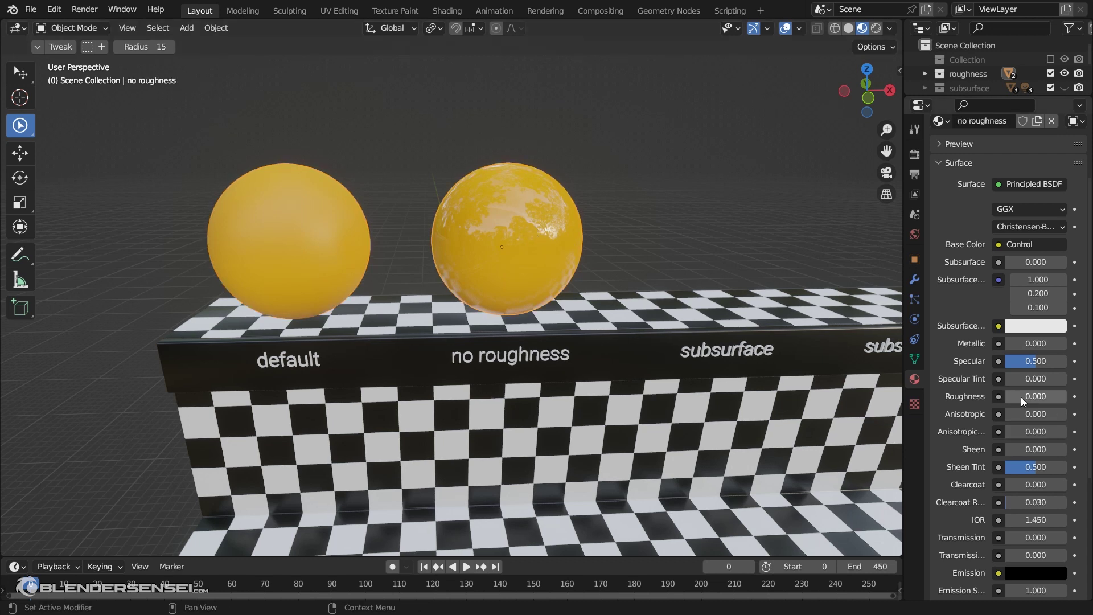
pyautogui.click(317, 257)
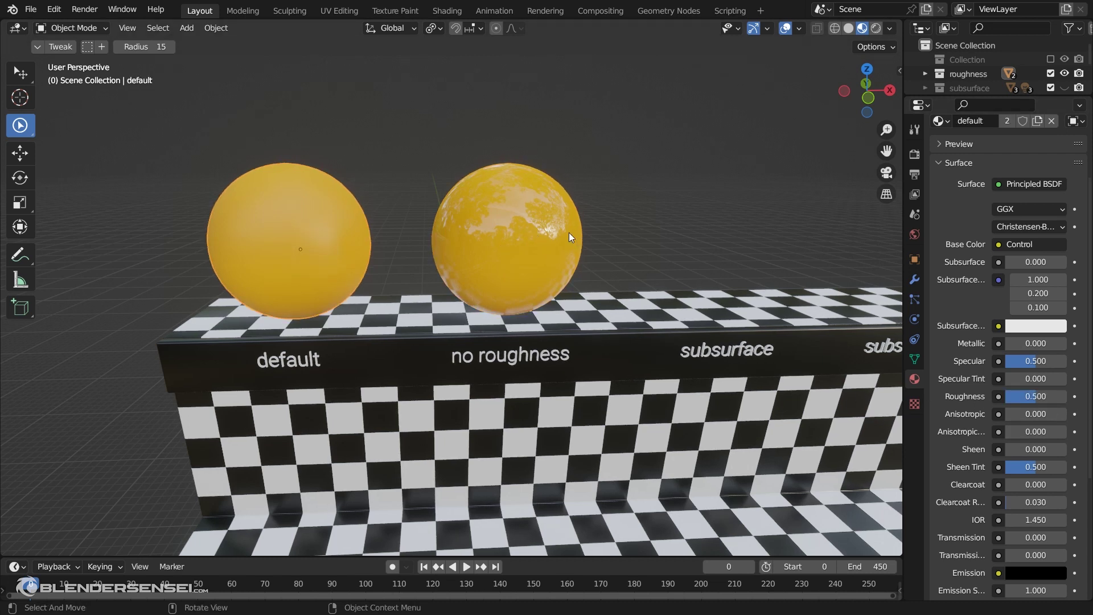
pyautogui.click(569, 232)
pyautogui.moveTo(1025, 396)
pyautogui.mouseDown()
pyautogui.moveTo(1069, 396)
pyautogui.moveTo(1005, 396)
pyautogui.moveTo(1047, 397)
pyautogui.moveTo(1020, 396)
pyautogui.mouseUp()
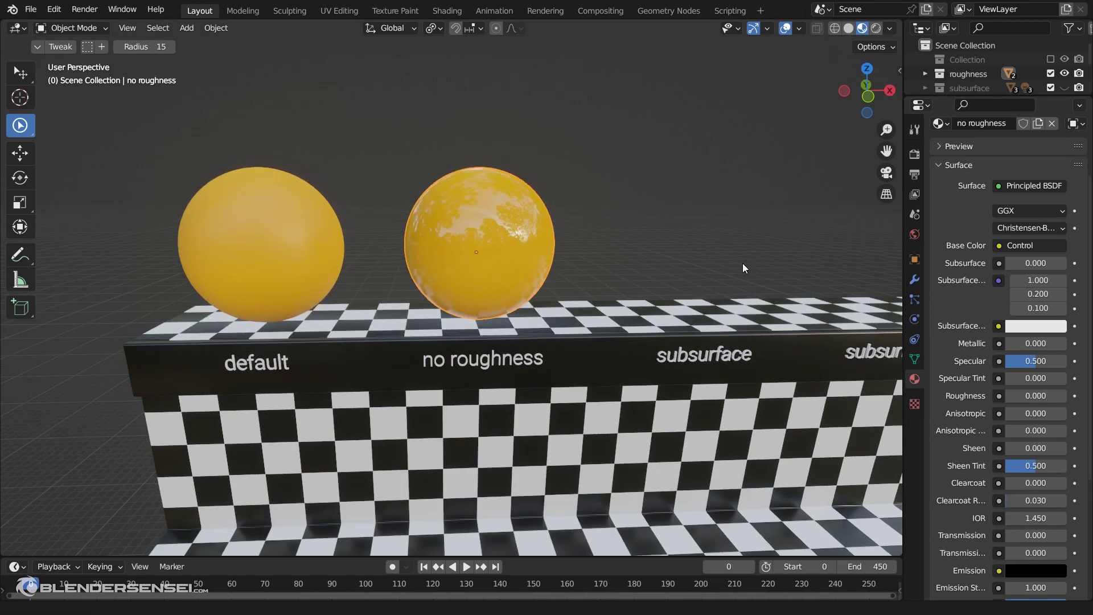
# - Hide the roughness collection and show the subsurface collection in the viewport
pyautogui.keyDown('shift'); pyautogui.moveTo(742, 263); pyautogui.dragTo(501, 282, button='middle'); pyautogui.keyUp('shift')
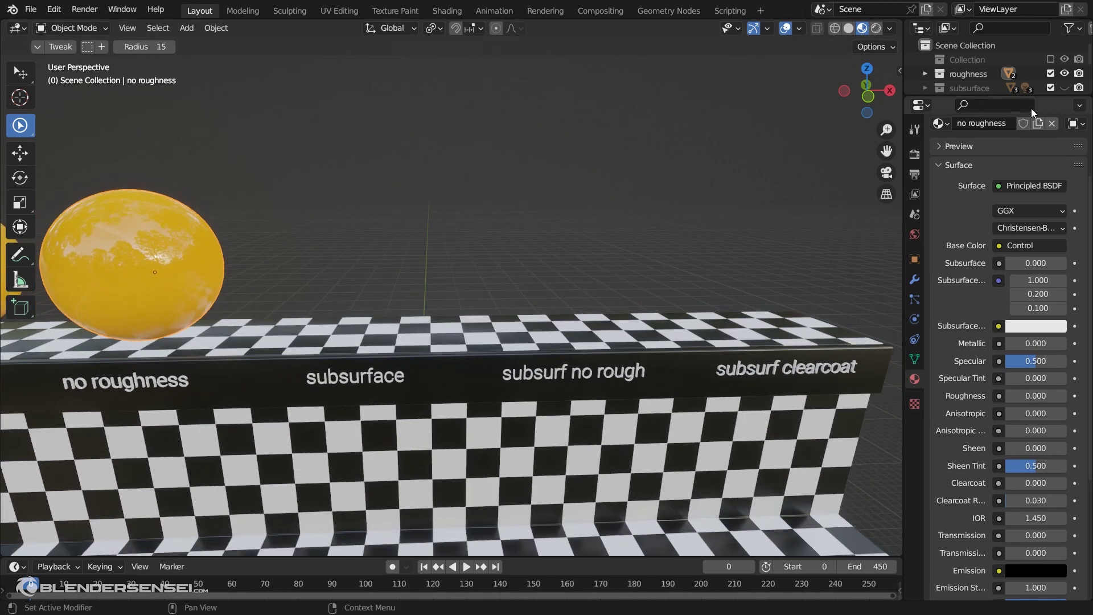
pyautogui.click(1063, 74)
pyautogui.click(1063, 86)
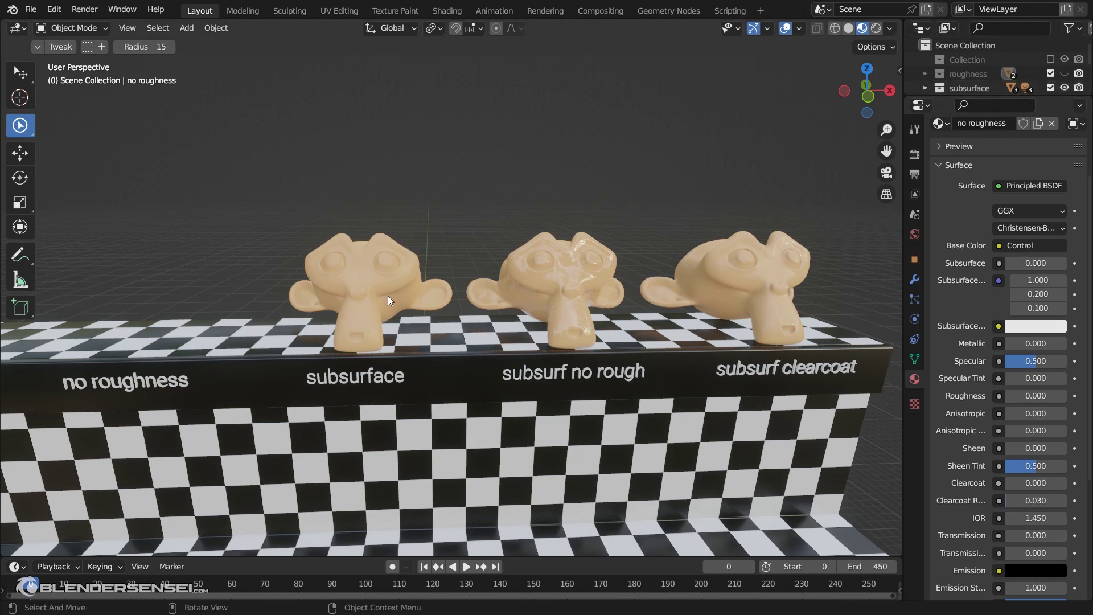
pyautogui.moveTo(372, 330)
pyautogui.mouseDown(button='middle')
pyautogui.moveTo(419, 326)
pyautogui.moveTo(367, 338)
pyautogui.moveTo(405, 330)
pyautogui.moveTo(380, 333)
pyautogui.mouseUp(button='middle')
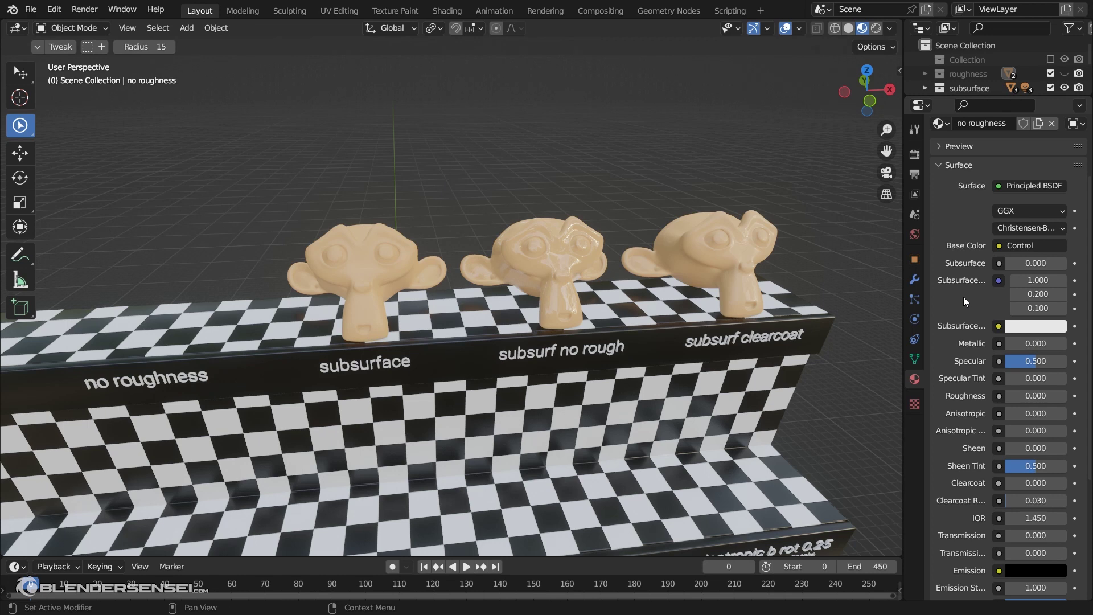
# - Show the scene's render settings and switch the viewport to Rendered shading to preview the subsurface monkeys in Cycles
pyautogui.click(914, 154)
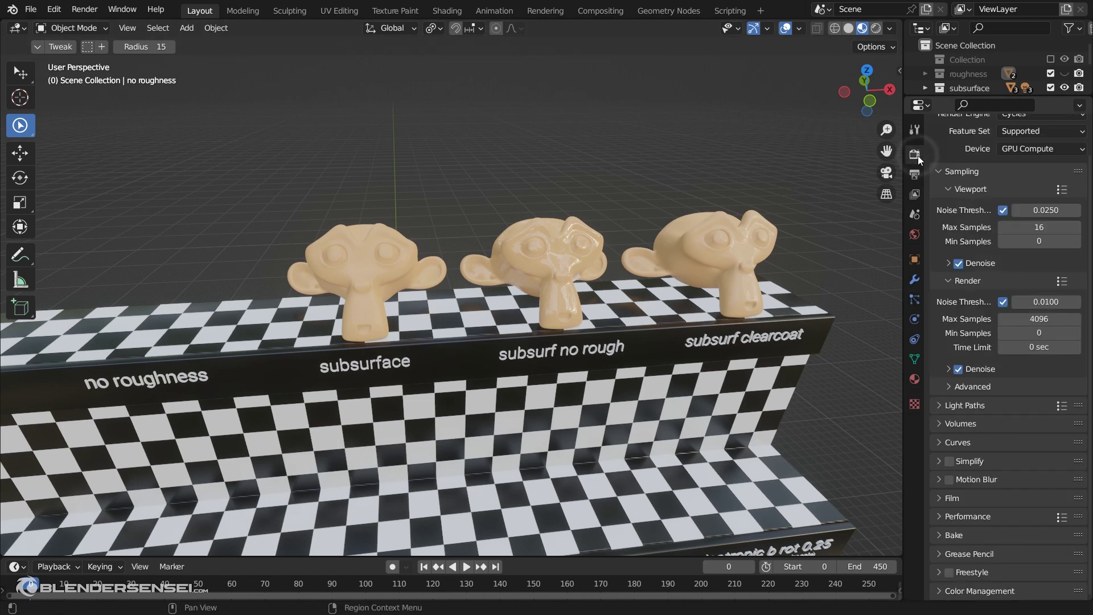
pyautogui.scroll(2, 932, 195)
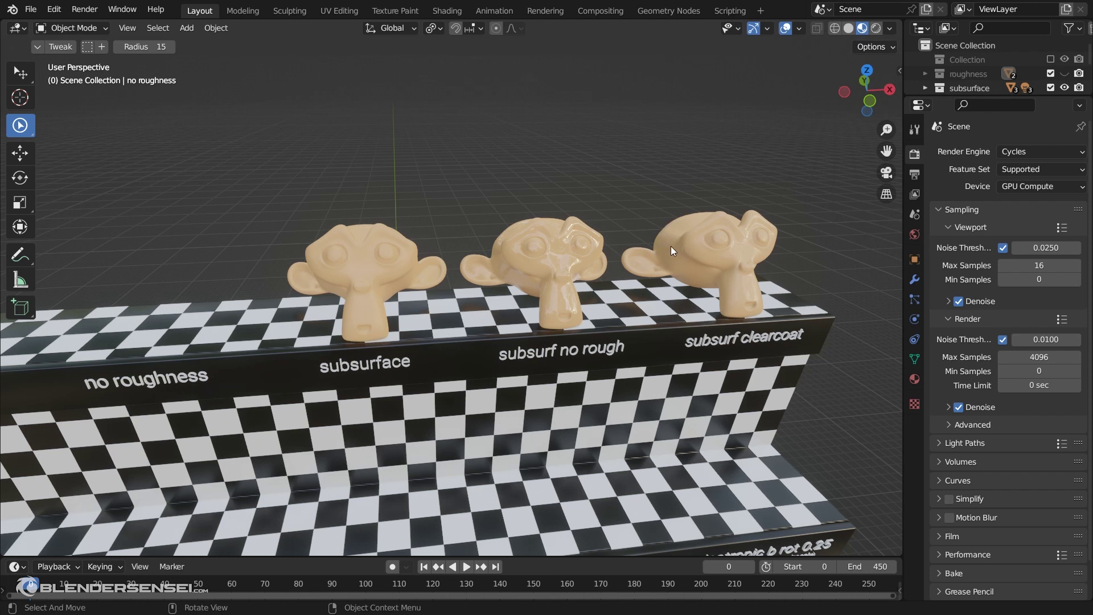
pyautogui.click(1024, 151)
pyautogui.click(876, 31)
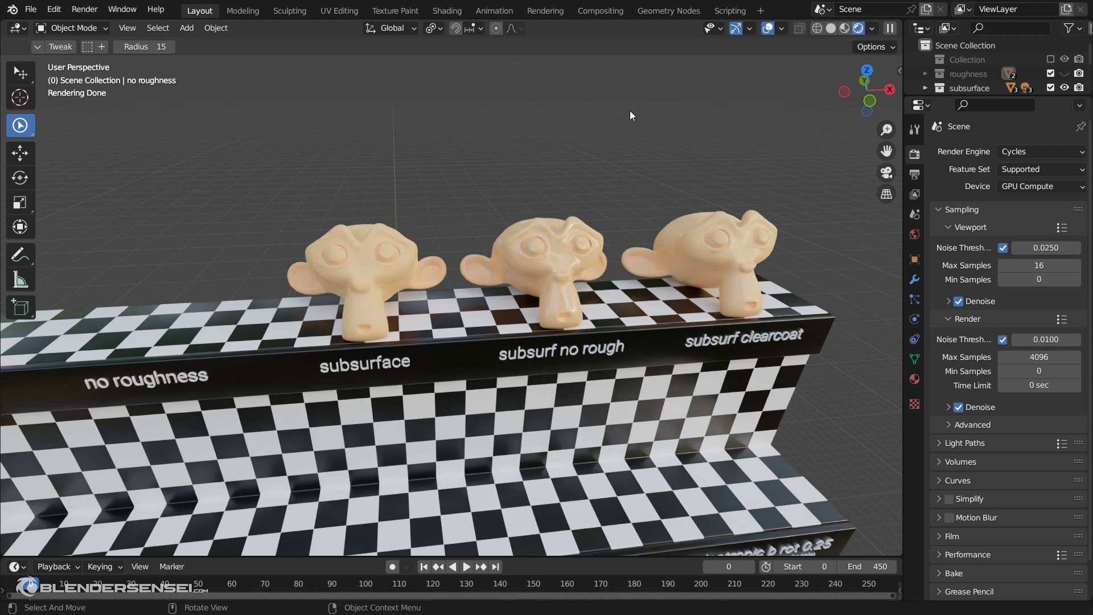
# - Check the viewport Denoise options and the list of available render engines
pyautogui.click(949, 301)
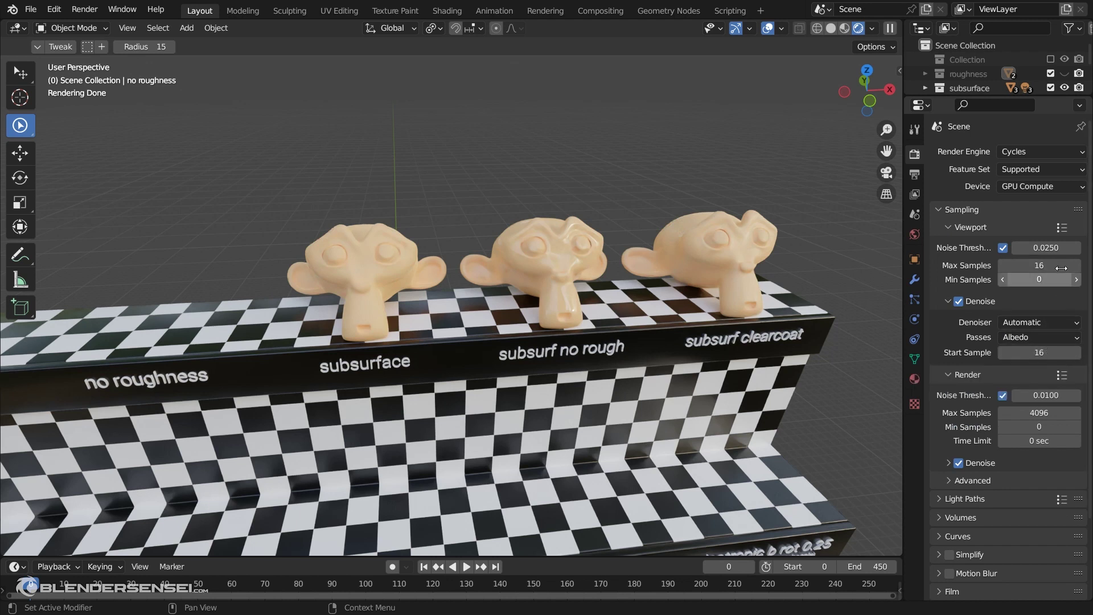
pyautogui.click(948, 302)
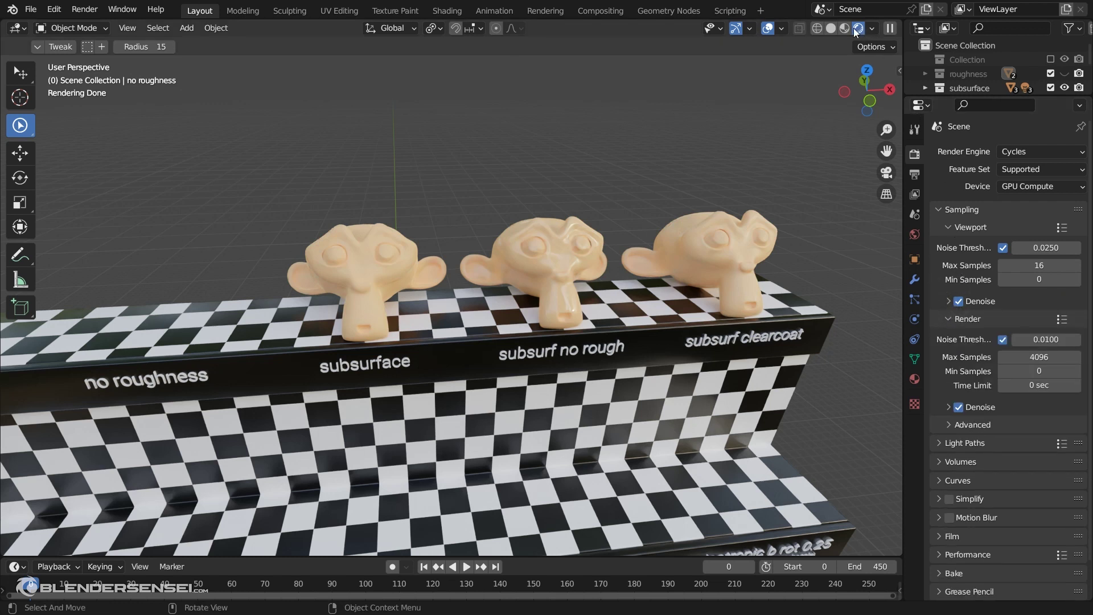
pyautogui.click(1052, 151)
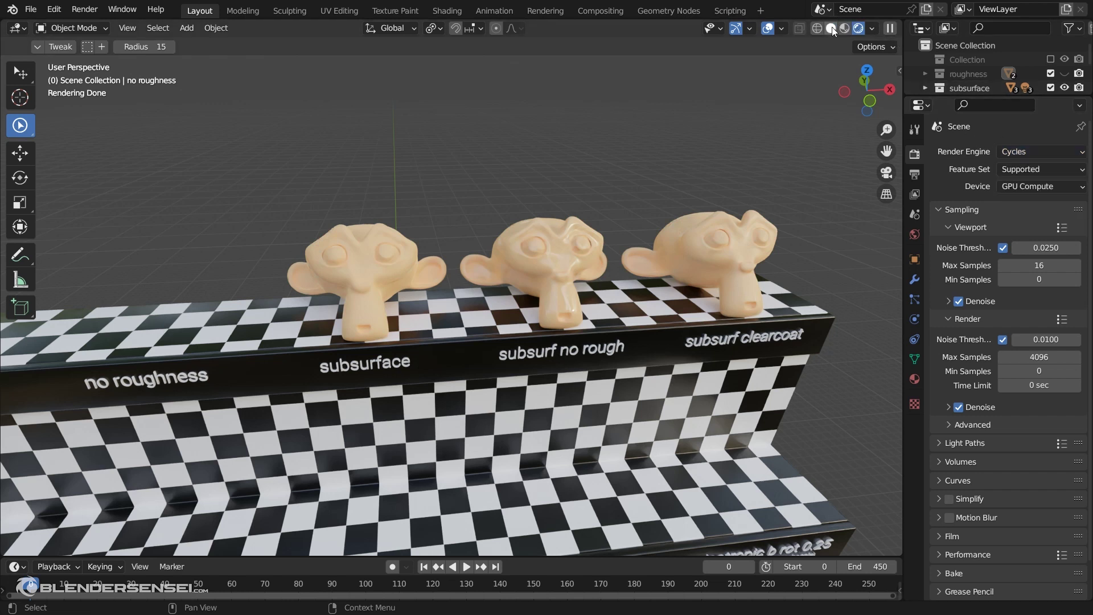
pyautogui.click(1019, 151)
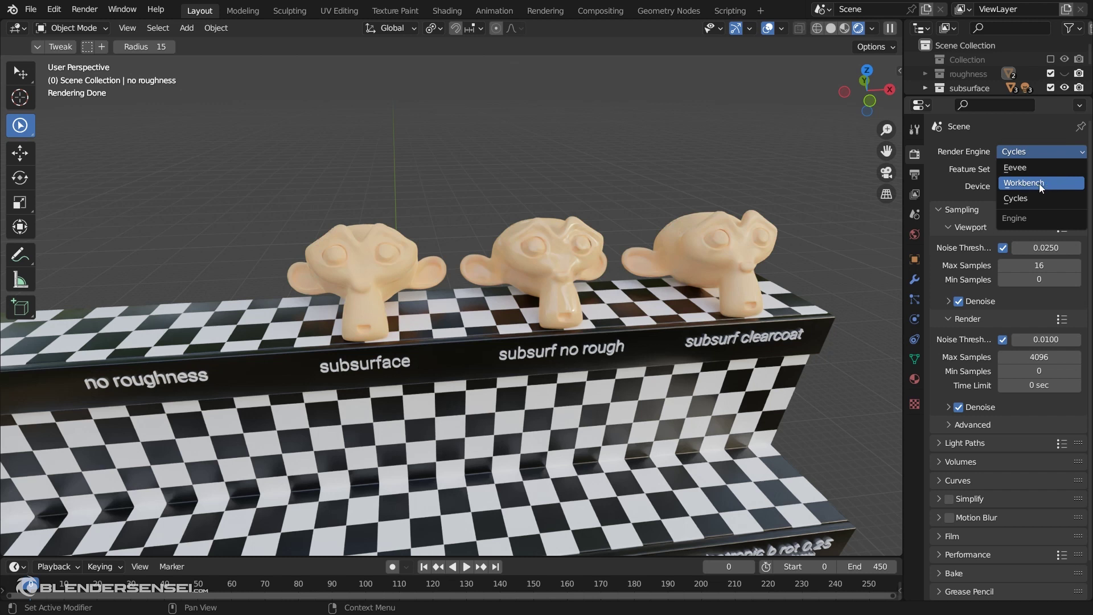
# - Review the available render commands and the list of render engines
pyautogui.click(1071, 152)
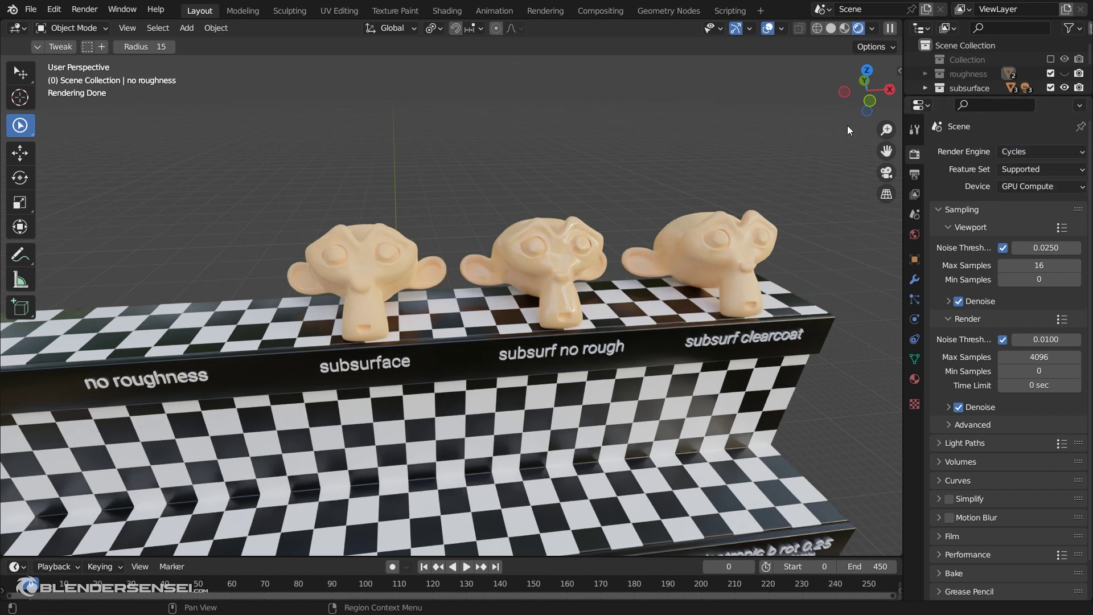
pyautogui.click(85, 9)
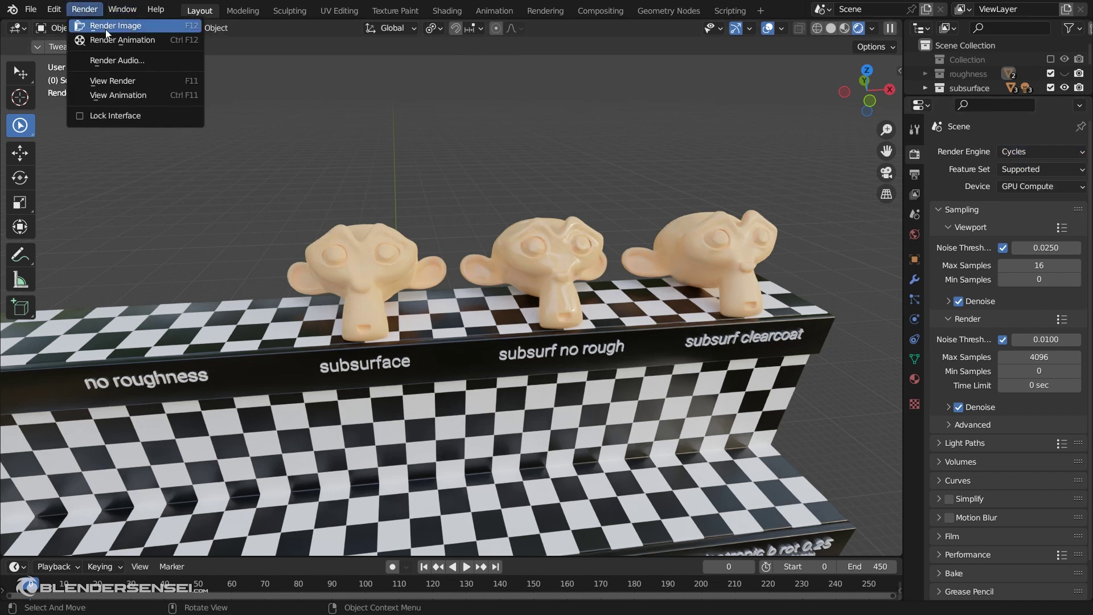
pyautogui.click(90, 10)
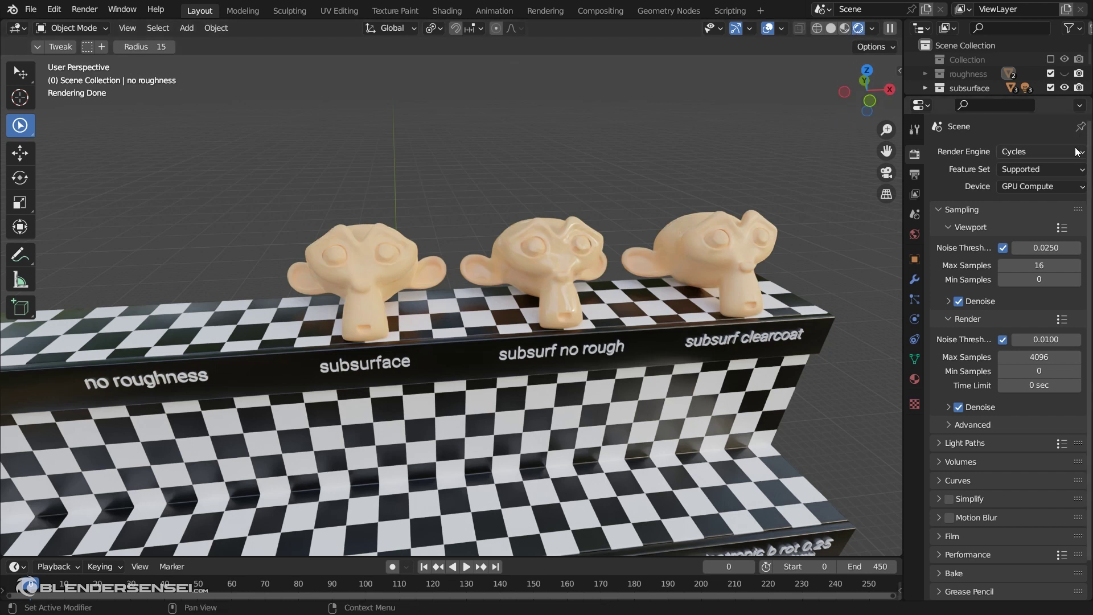
pyautogui.click(1047, 151)
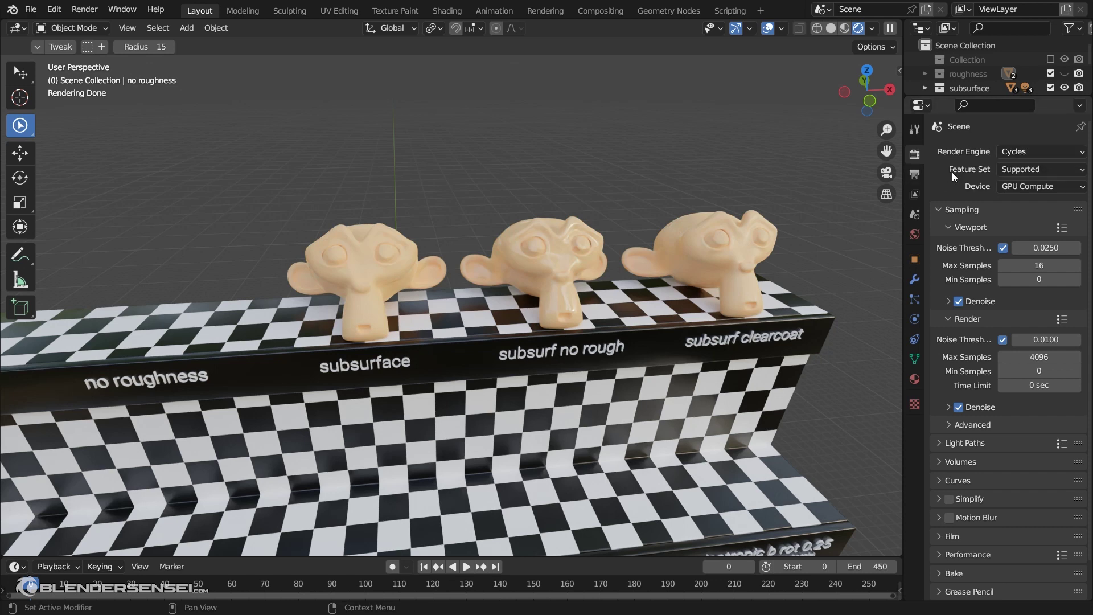
# - Compare the subsurface monkeys in Material Preview and Solid viewport shading
pyautogui.click(844, 29)
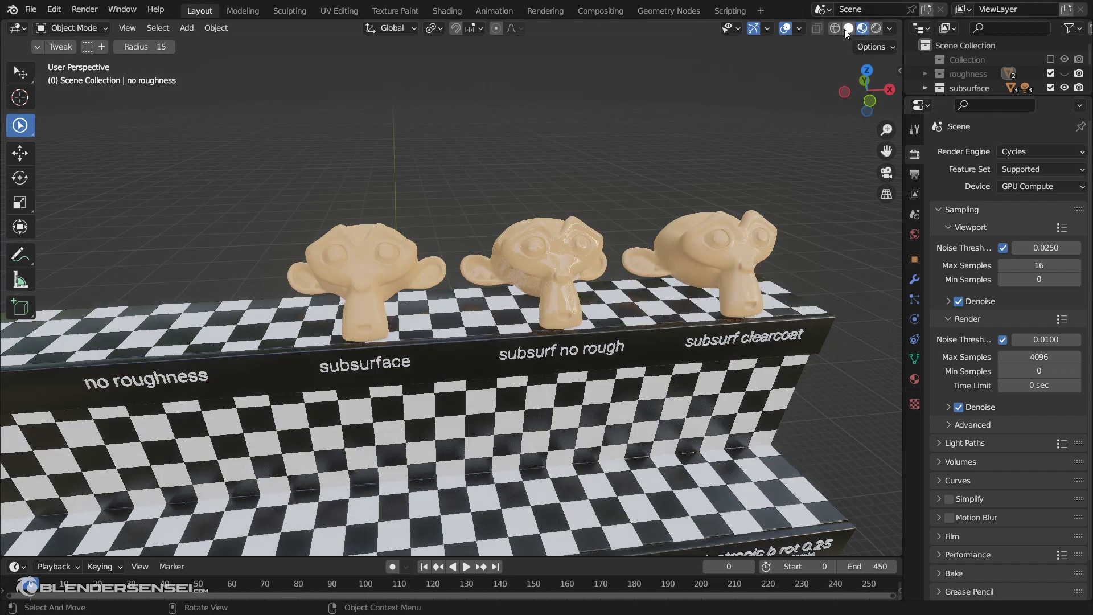
pyautogui.moveTo(643, 222)
pyautogui.mouseDown(button='middle')
pyautogui.moveTo(590, 245)
pyautogui.moveTo(666, 210)
pyautogui.moveTo(636, 241)
pyautogui.moveTo(658, 231)
pyautogui.mouseUp(button='middle')
pyautogui.click(848, 29)
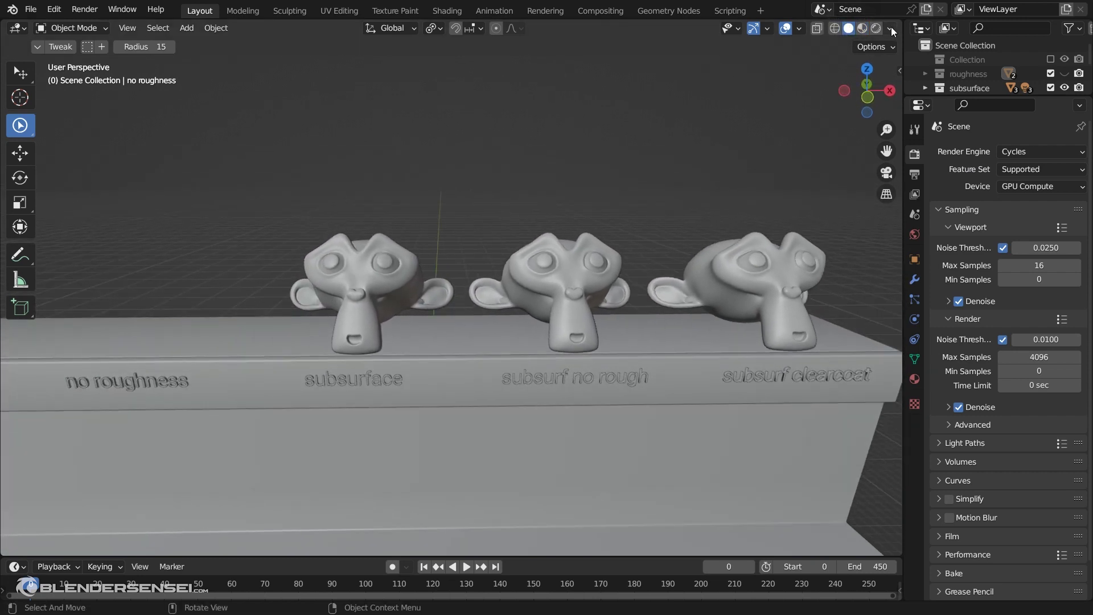
# - Turn on Shadow and Cavity in the Solid viewport shading options and lower the cavity's Valley and Ridge strengths
pyautogui.click(891, 28)
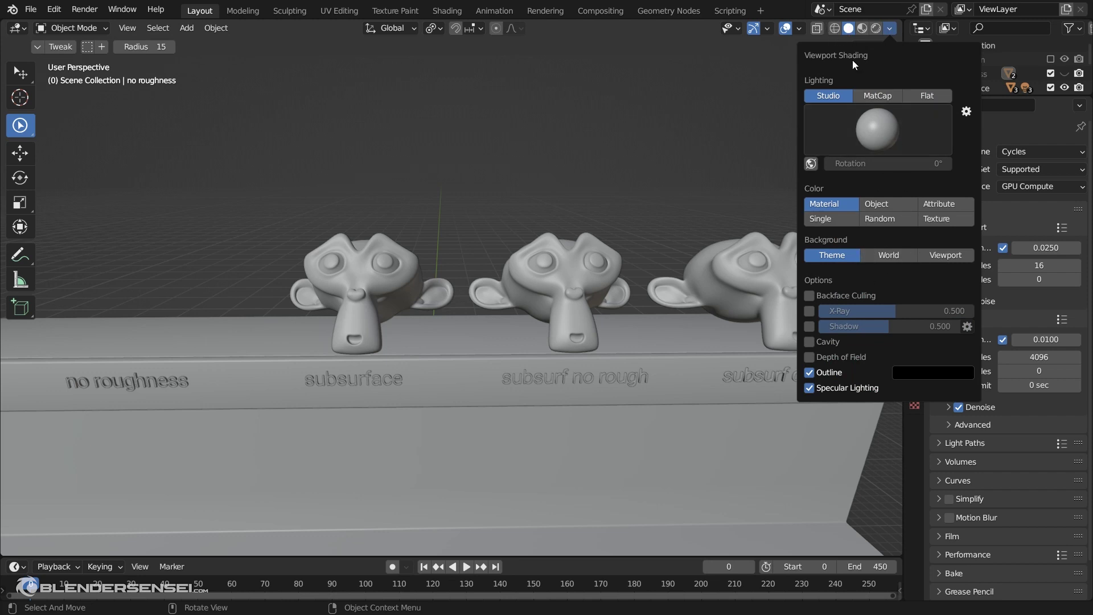
pyautogui.click(814, 324)
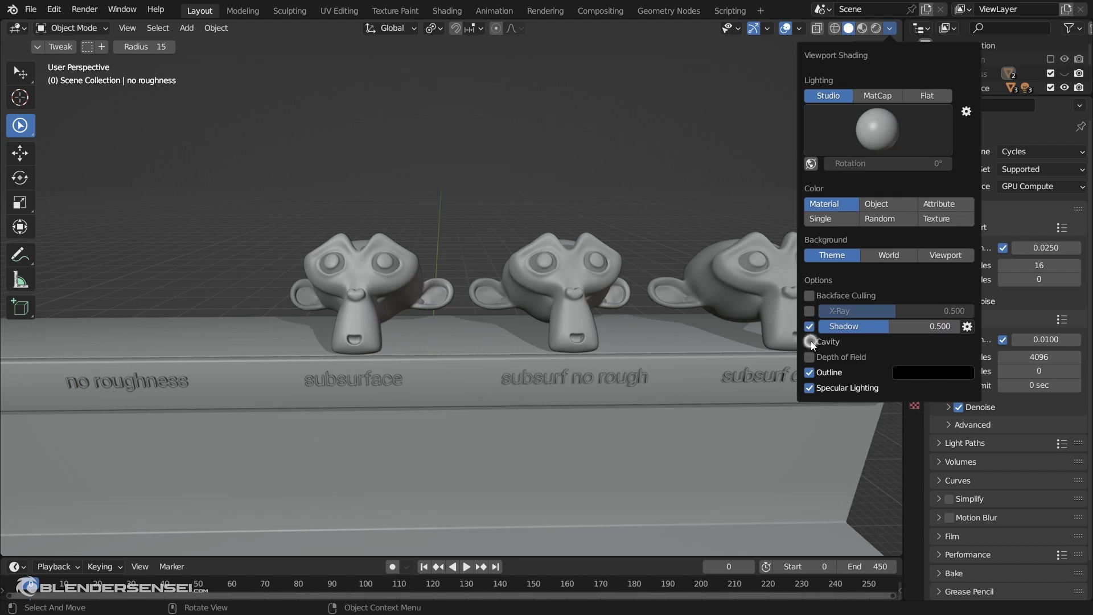
pyautogui.click(809, 342)
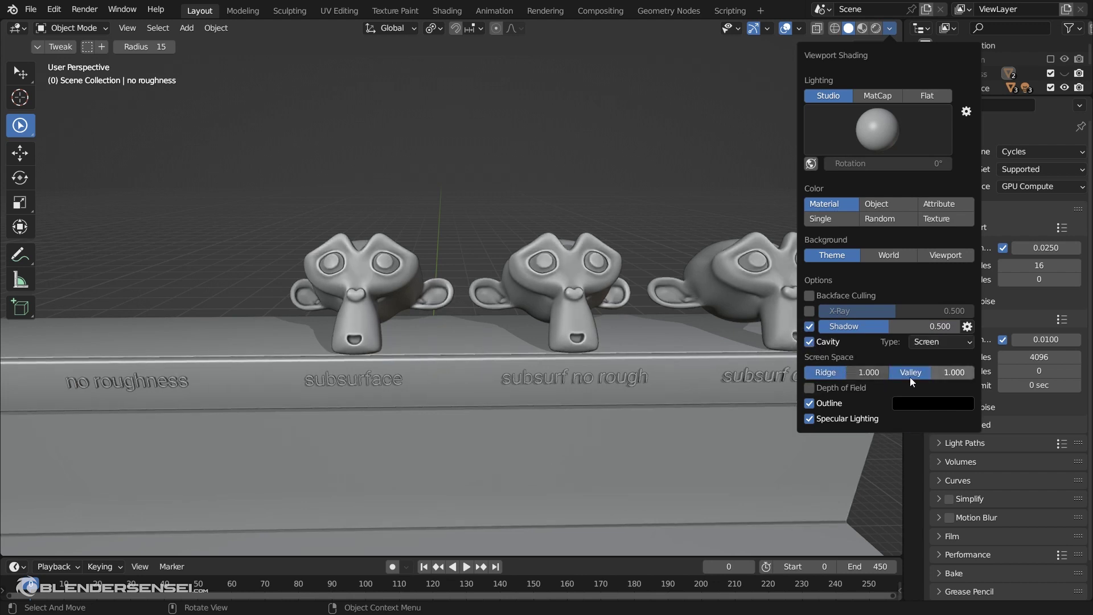
pyautogui.moveTo(910, 377)
pyautogui.mouseDown()
pyautogui.moveTo(874, 377)
pyautogui.moveTo(890, 372)
pyautogui.mouseUp()
pyautogui.moveTo(847, 372)
pyautogui.mouseDown()
pyautogui.moveTo(889, 372)
pyautogui.moveTo(805, 372)
pyautogui.mouseUp()
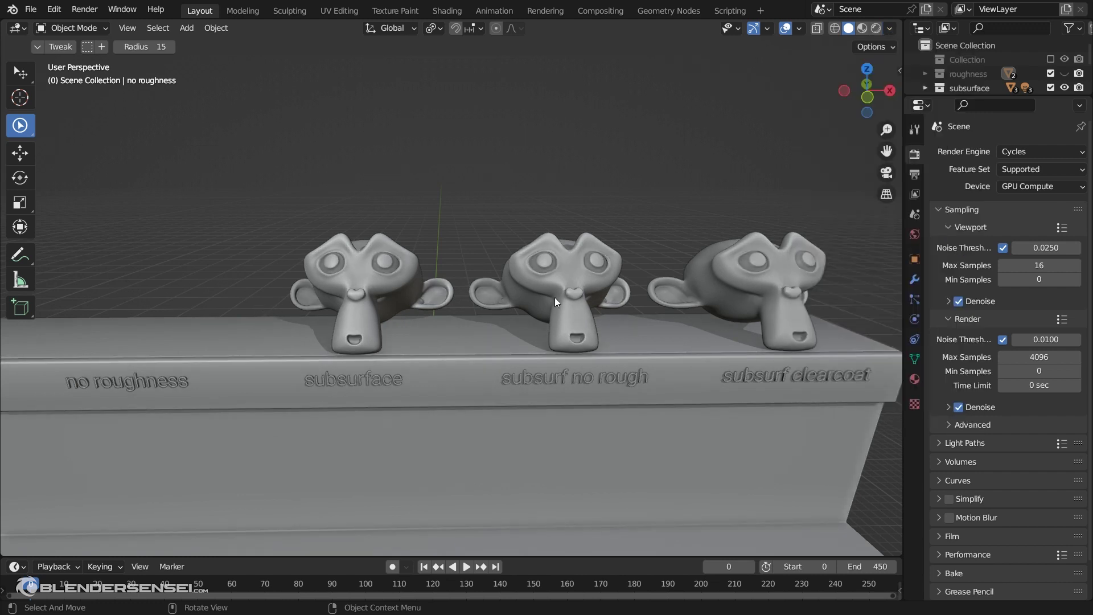
# - Set the render engine to Workbench and turn off Shadow and Cavity in the Solid viewport shading
pyautogui.click(1066, 153)
pyautogui.click(1036, 184)
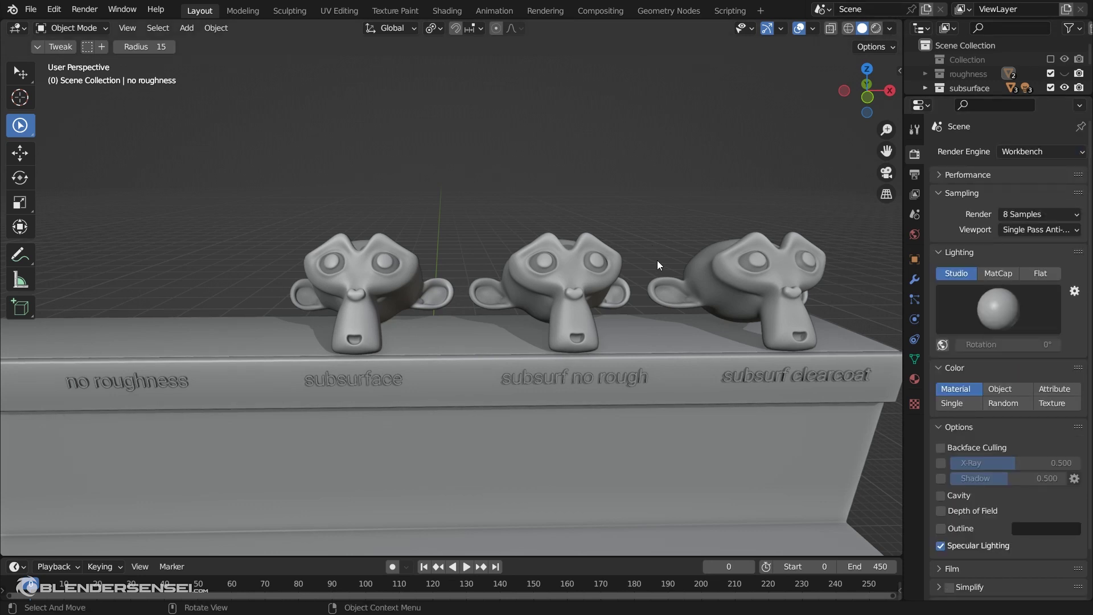
pyautogui.click(889, 28)
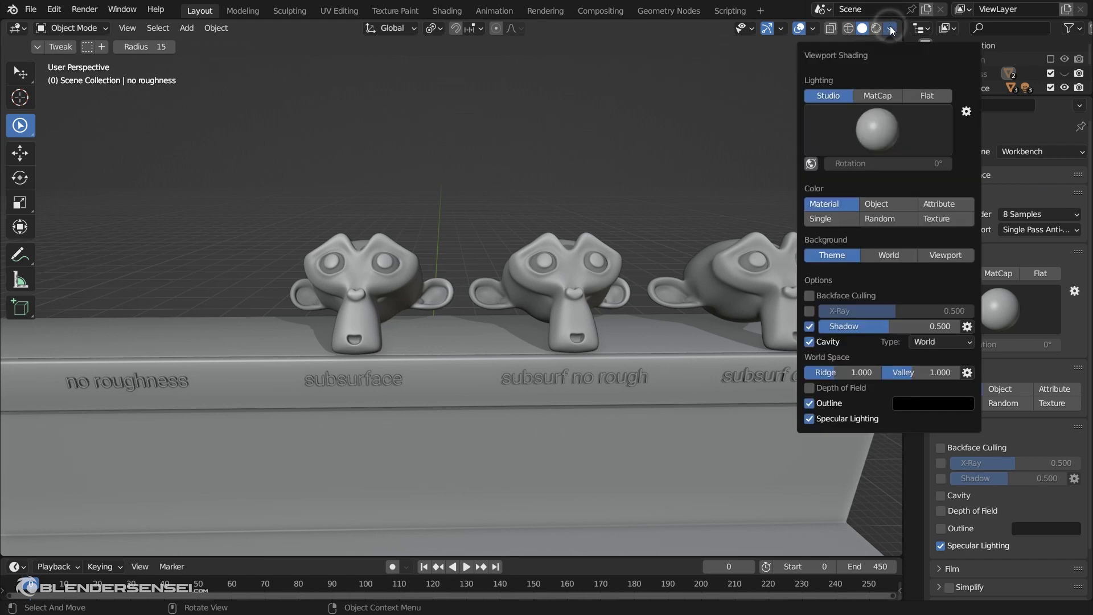
pyautogui.click(809, 326)
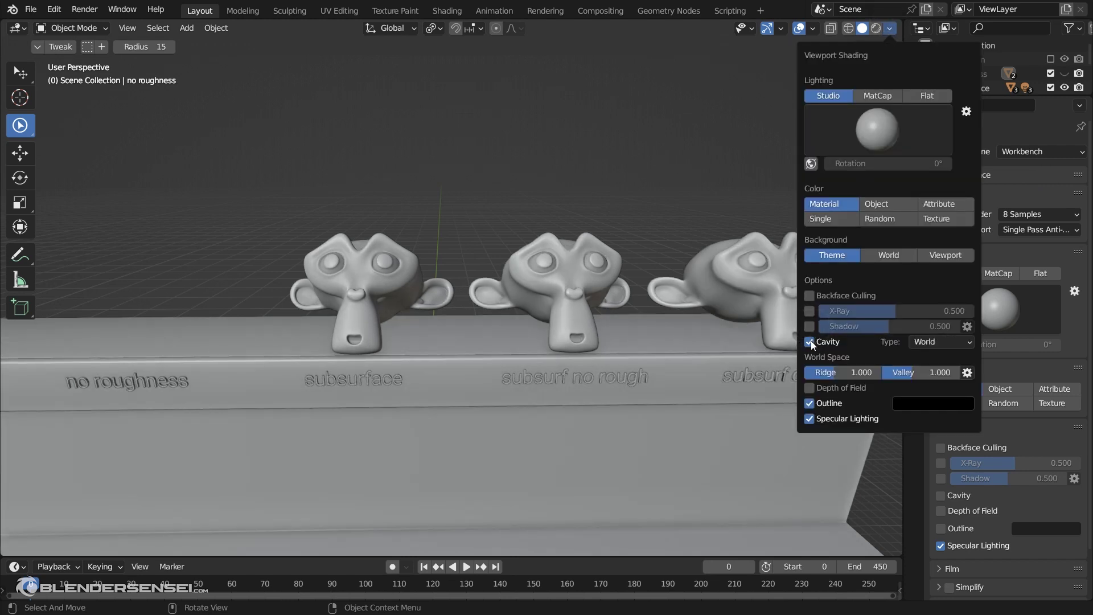
pyautogui.click(809, 341)
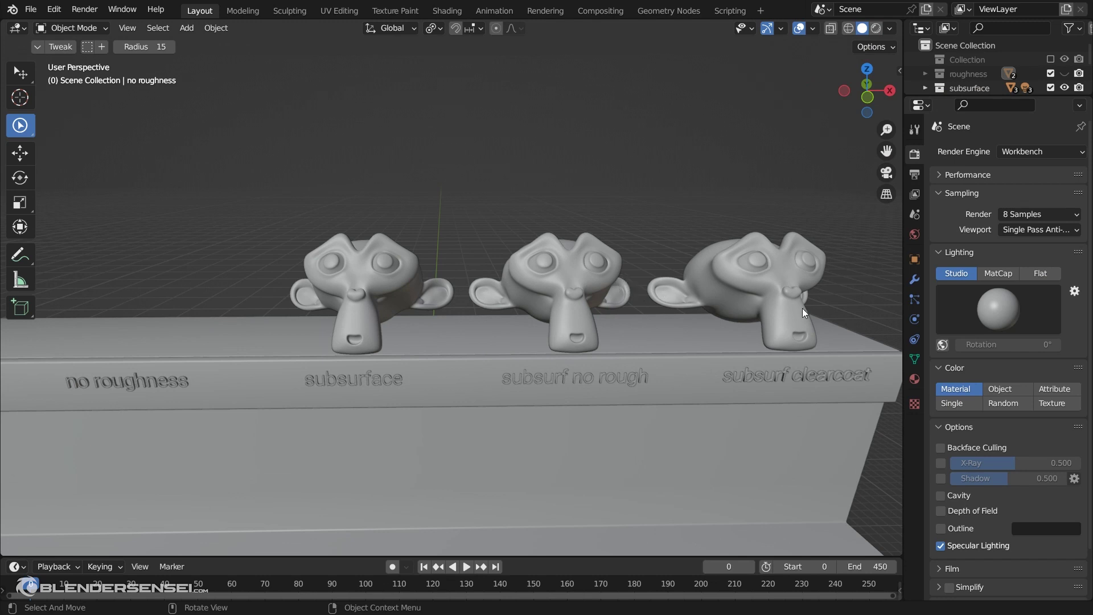
# - Enable Shadow in the Workbench render options and preview the monkeys in Rendered viewport shading
pyautogui.scroll(-1, 1037, 254)
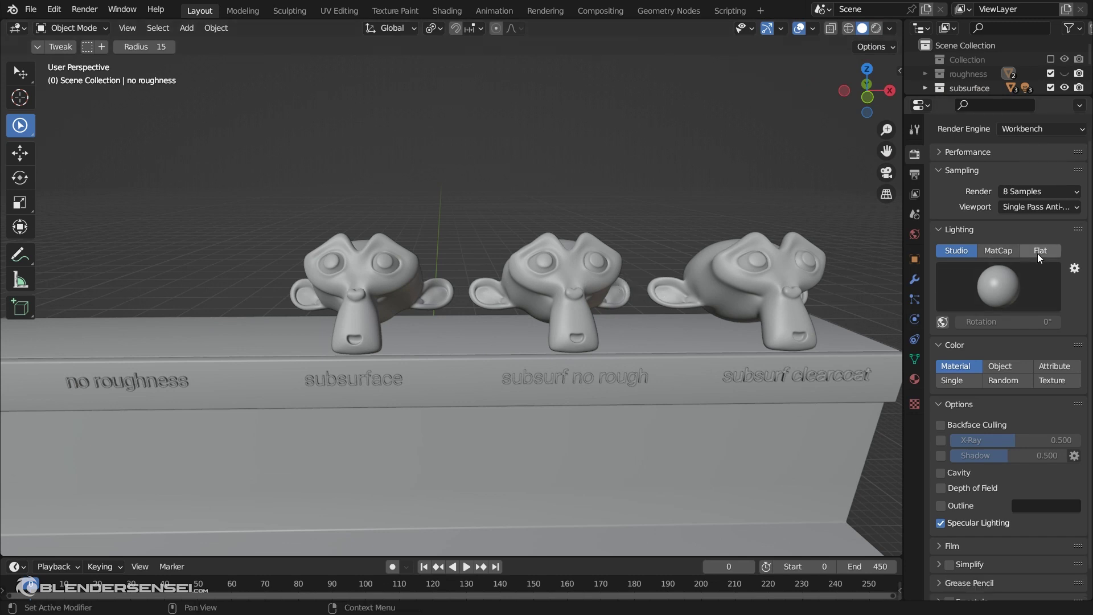
pyautogui.click(940, 456)
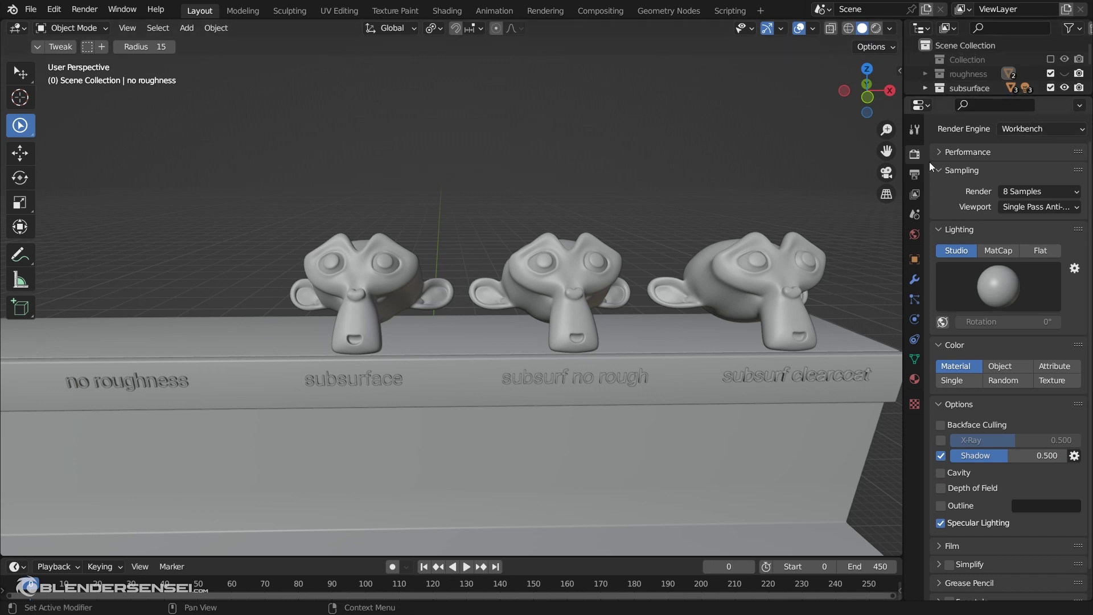
pyautogui.click(877, 29)
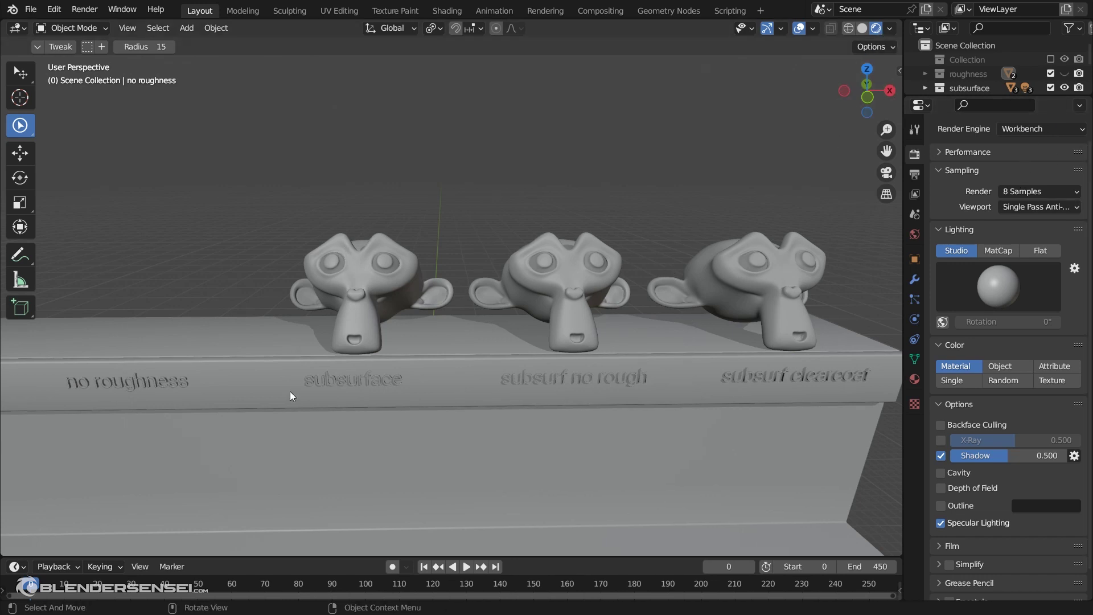
pyautogui.click(84, 10)
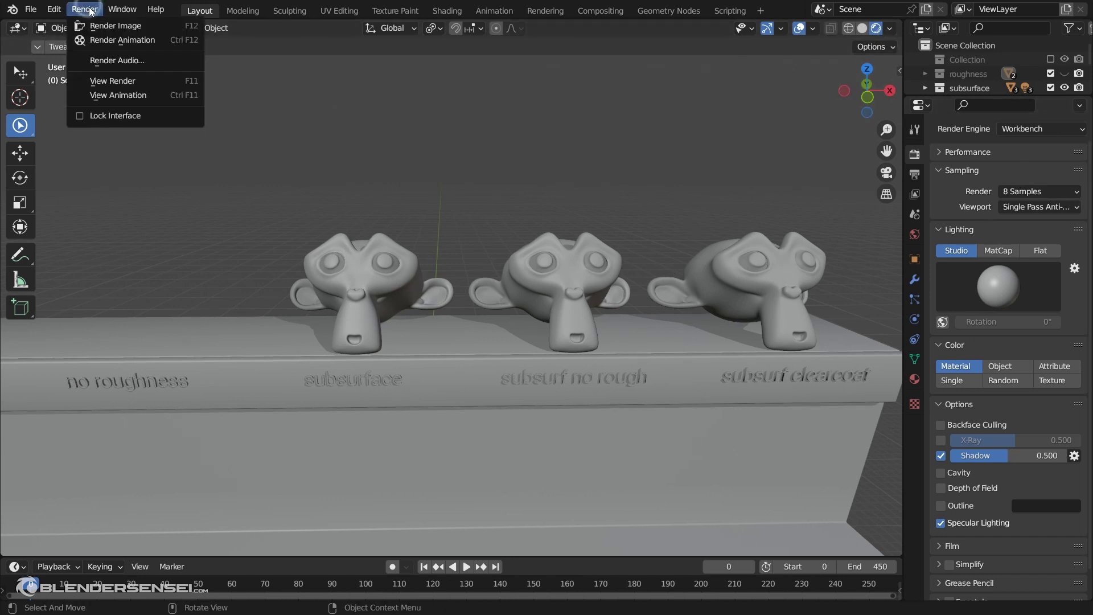
pyautogui.click(86, 8)
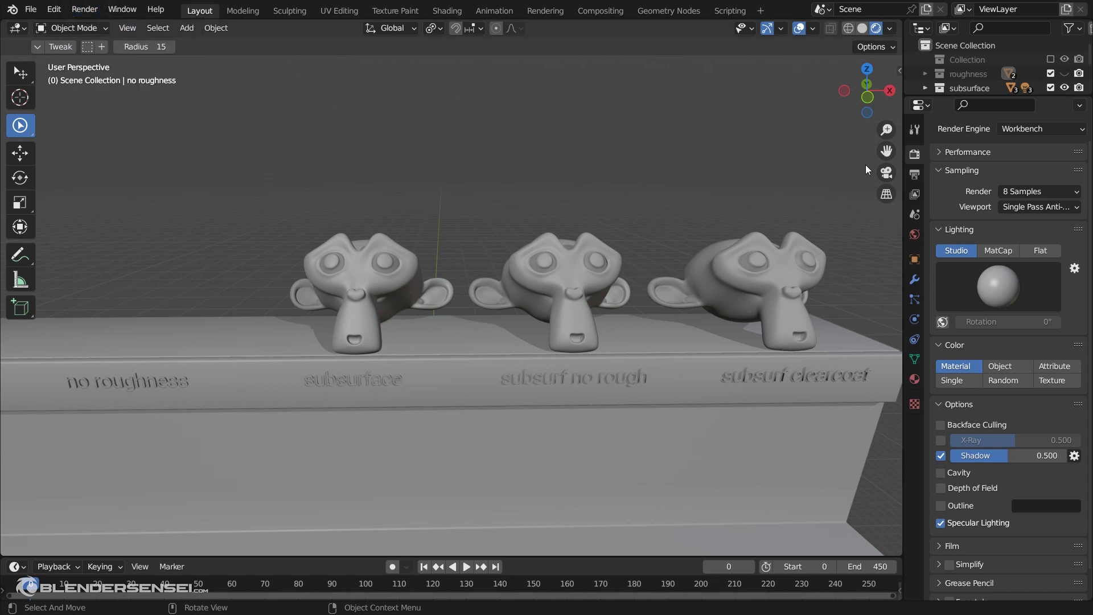
# - Set the Workbench Shadow strength to 0.629, enable Cavity and set its Valley to 0
pyautogui.moveTo(996, 457); pyautogui.dragTo(1024, 455)
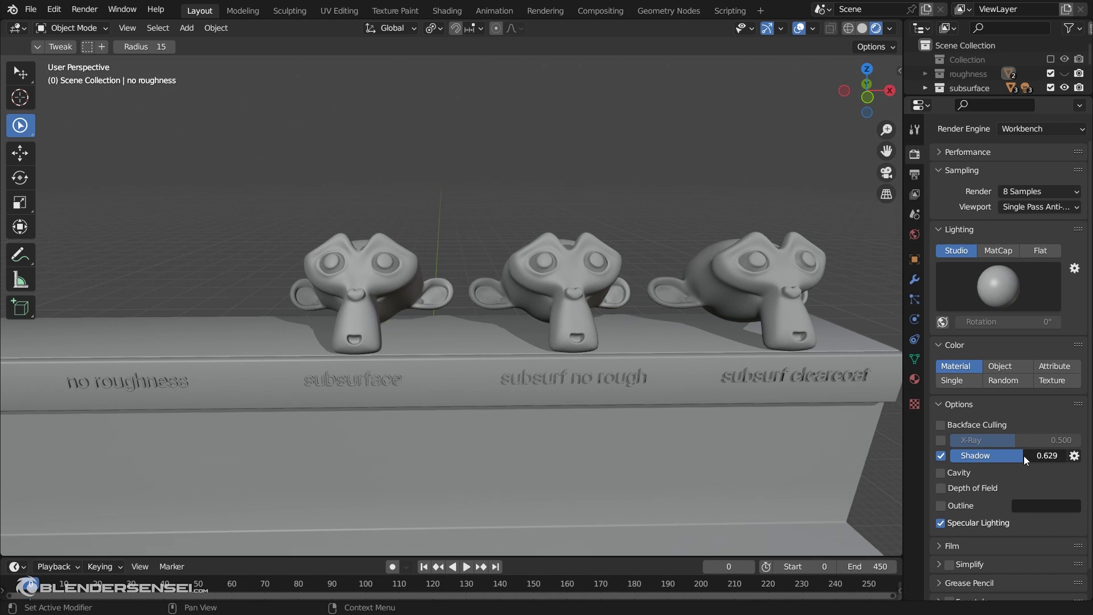
pyautogui.click(940, 474)
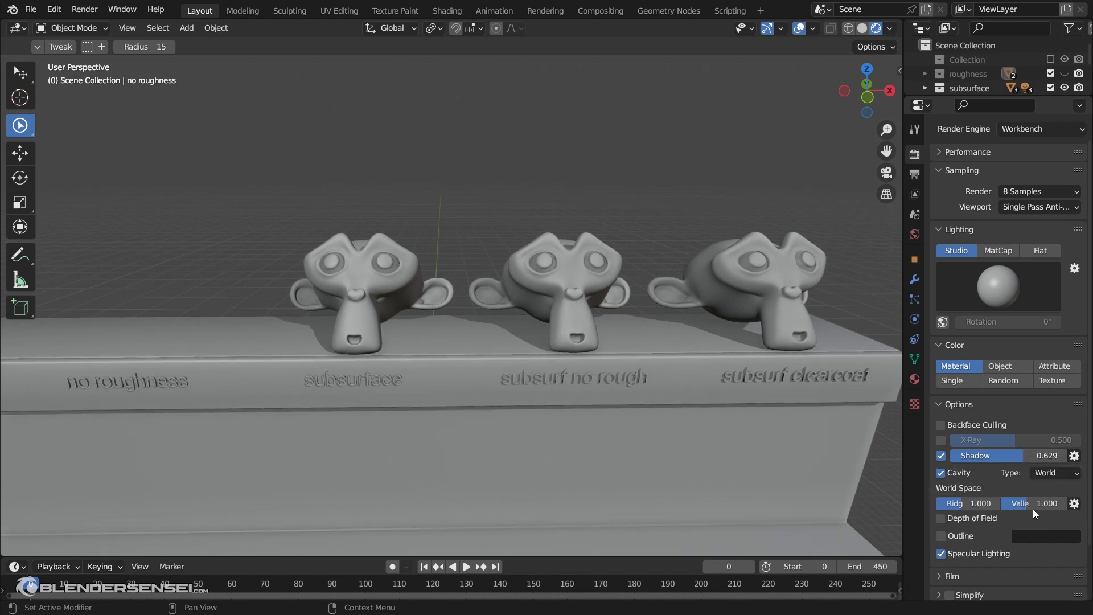
pyautogui.moveTo(1032, 504); pyautogui.dragTo(1005, 505)
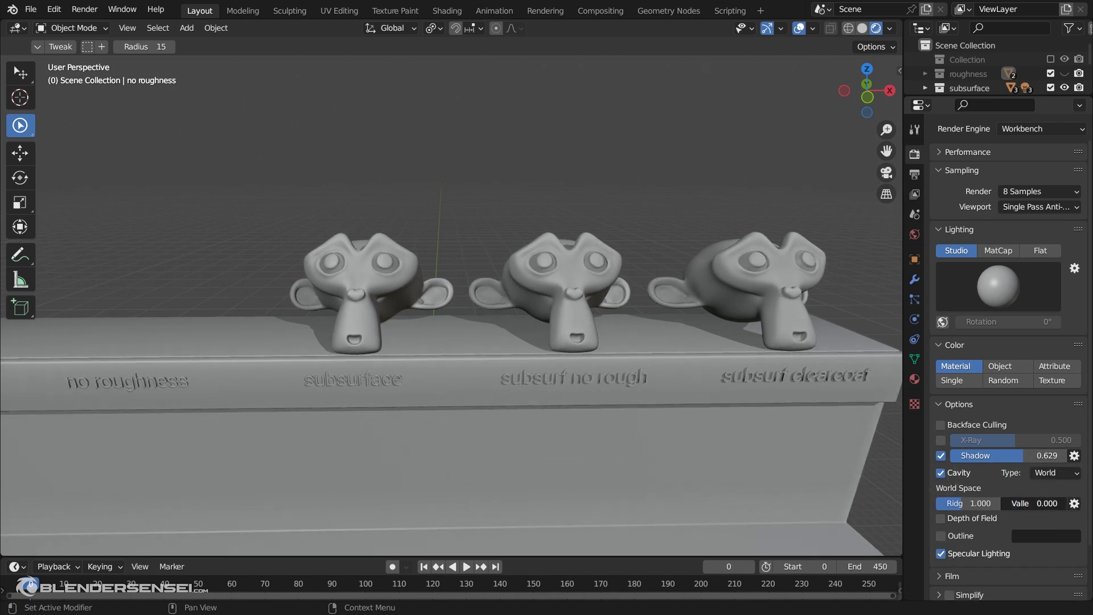
pyautogui.moveTo(510, 330)
pyautogui.mouseDown(button='middle')
pyautogui.moveTo(573, 350)
pyautogui.moveTo(505, 342)
pyautogui.mouseUp(button='middle')
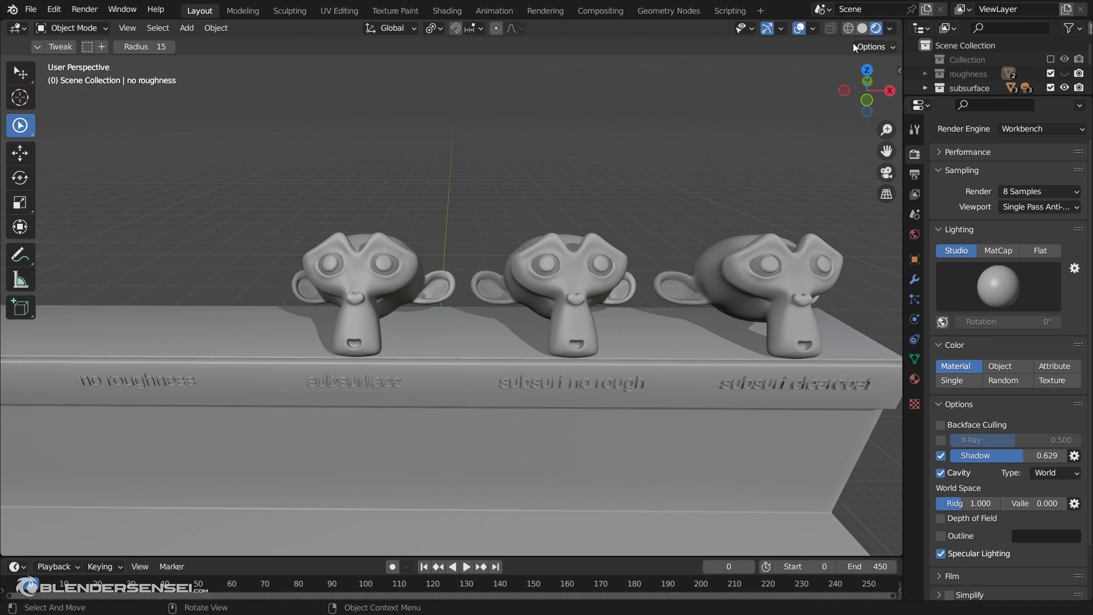
# - Set the render engine to Cycles and view the subsurface monkeys in Material Preview shading
pyautogui.click(1036, 129)
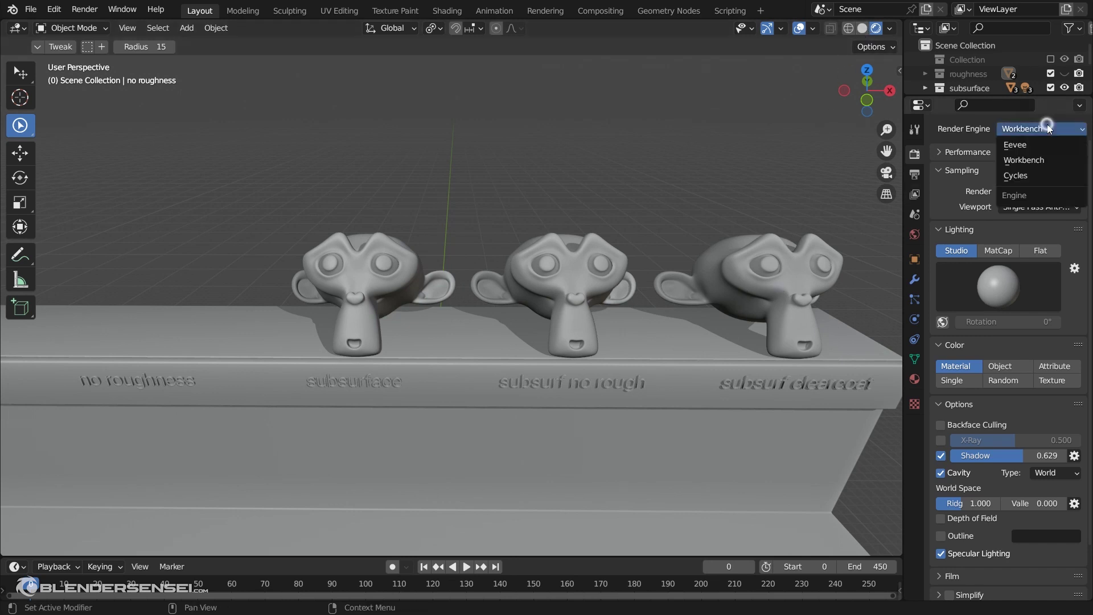
pyautogui.click(1033, 176)
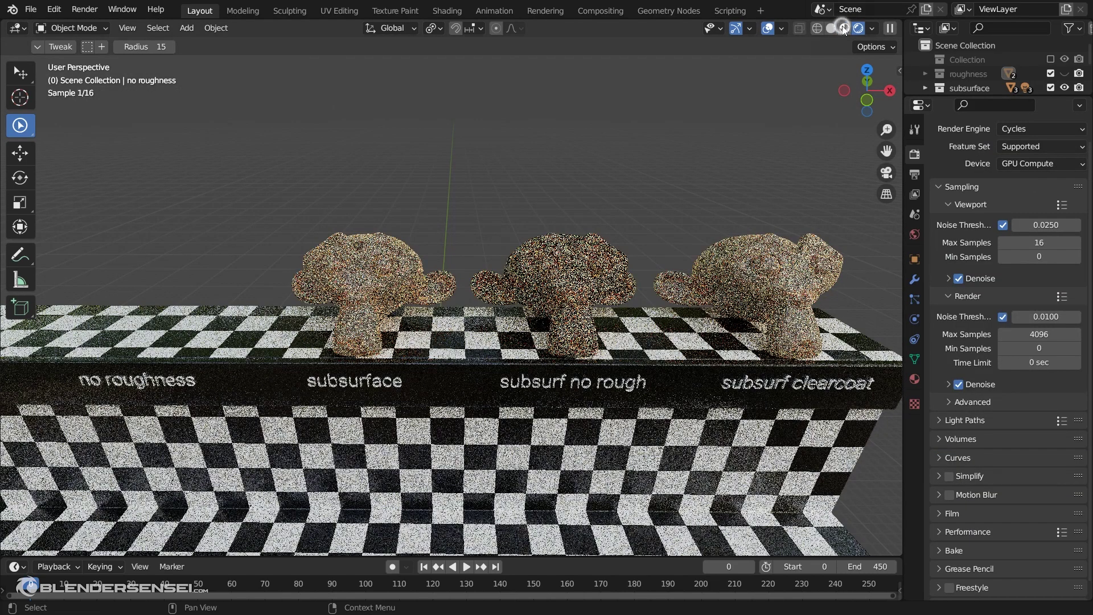
pyautogui.click(844, 28)
pyautogui.moveTo(609, 336)
pyautogui.mouseDown(button='middle')
pyautogui.moveTo(695, 307)
pyautogui.moveTo(596, 317)
pyautogui.mouseUp(button='middle')
pyautogui.scroll(4, 584, 302)
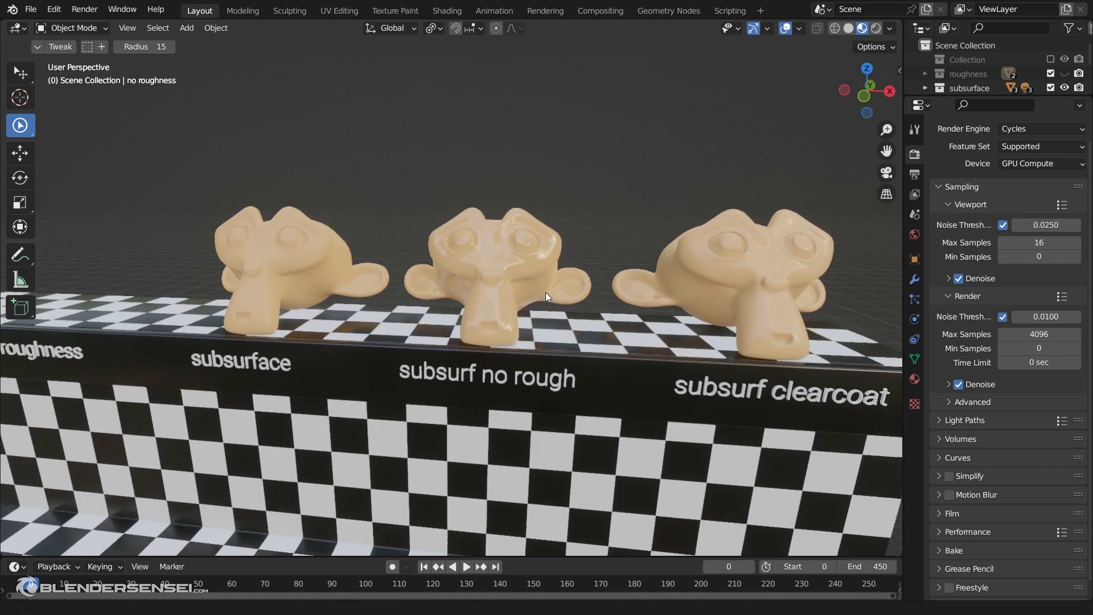
pyautogui.moveTo(546, 292)
pyautogui.mouseDown(button='middle')
pyautogui.moveTo(527, 289)
pyautogui.moveTo(588, 271)
pyautogui.moveTo(619, 227)
pyautogui.moveTo(526, 274)
pyautogui.moveTo(583, 282)
pyautogui.moveTo(495, 278)
pyautogui.mouseUp(button='middle')
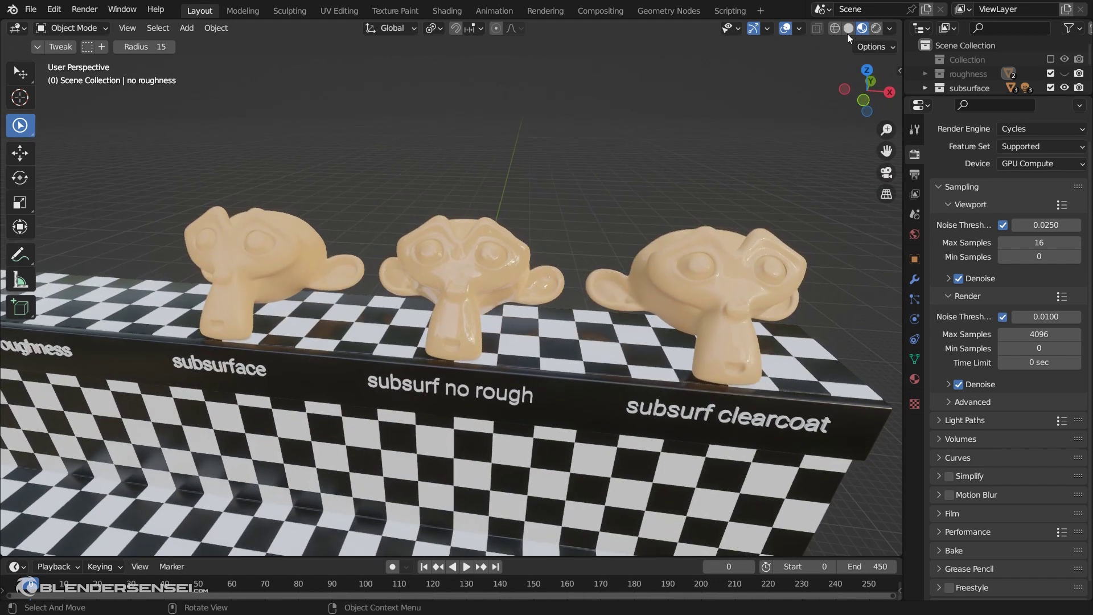
# - Compare the three subsurface monkeys in Solid shading, then return the viewport to Material Preview
pyautogui.click(848, 28)
pyautogui.moveTo(407, 285)
pyautogui.mouseDown(button='middle')
pyautogui.moveTo(551, 278)
pyautogui.moveTo(411, 286)
pyautogui.moveTo(454, 304)
pyautogui.moveTo(531, 285)
pyautogui.moveTo(478, 283)
pyautogui.mouseUp(button='middle')
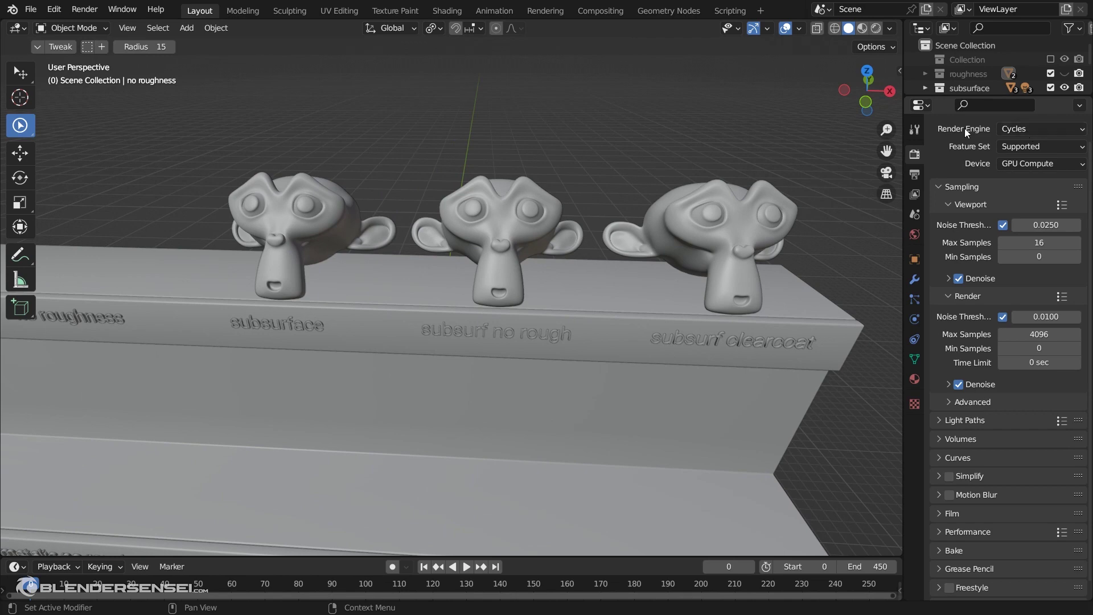
pyautogui.click(862, 30)
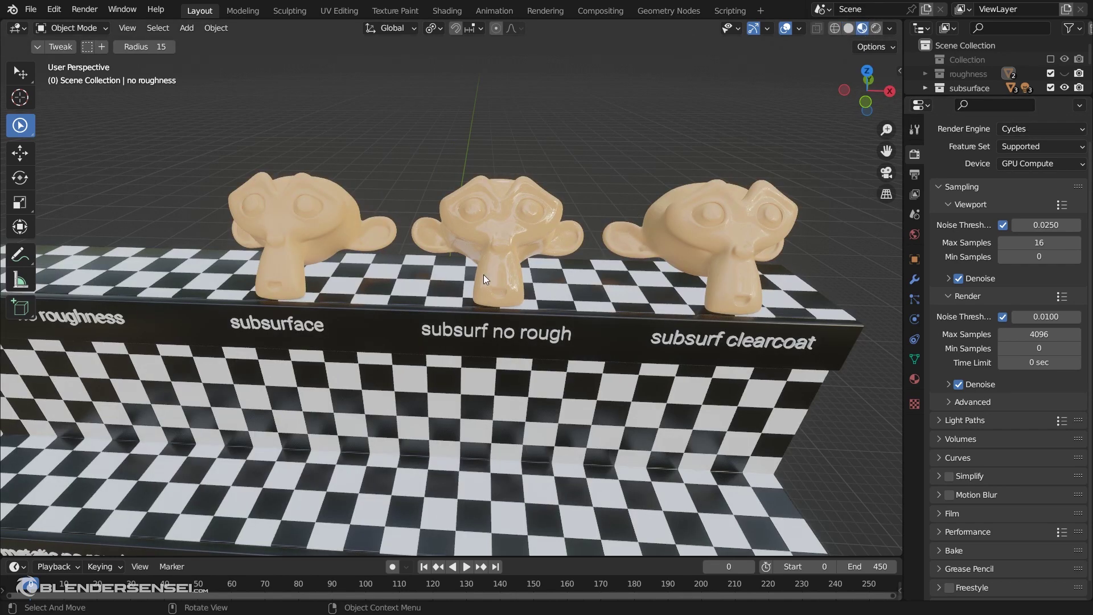
pyautogui.moveTo(483, 274); pyautogui.dragTo(481, 261, button='middle')
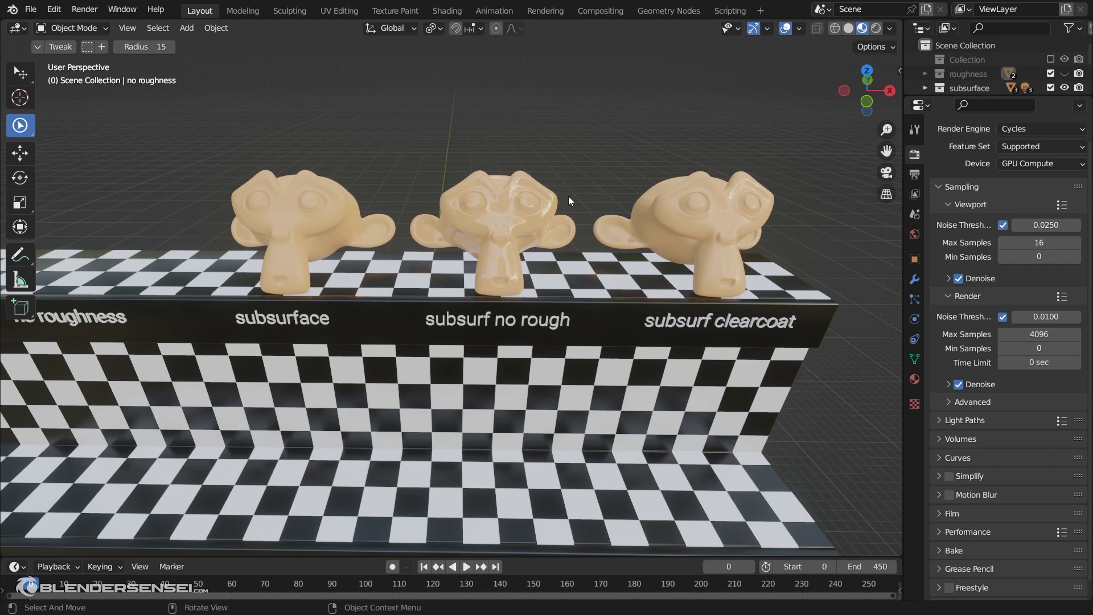
pyautogui.moveTo(565, 220); pyautogui.dragTo(520, 223, button='middle')
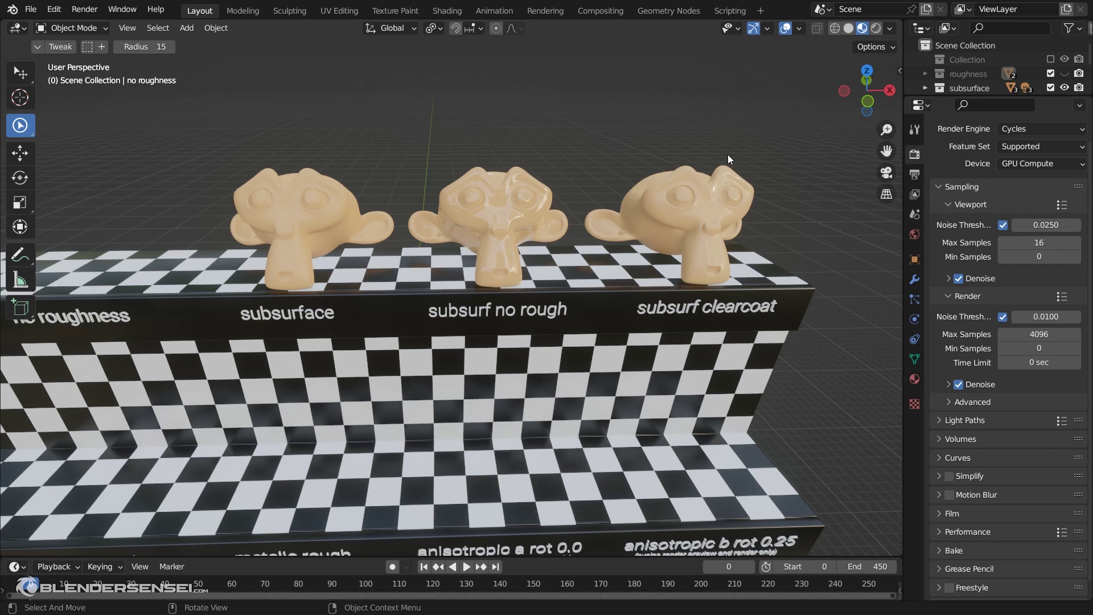
# - Select the monkey labelled subsurface, show its material settings and examine its surface up close
pyautogui.click(345, 204)
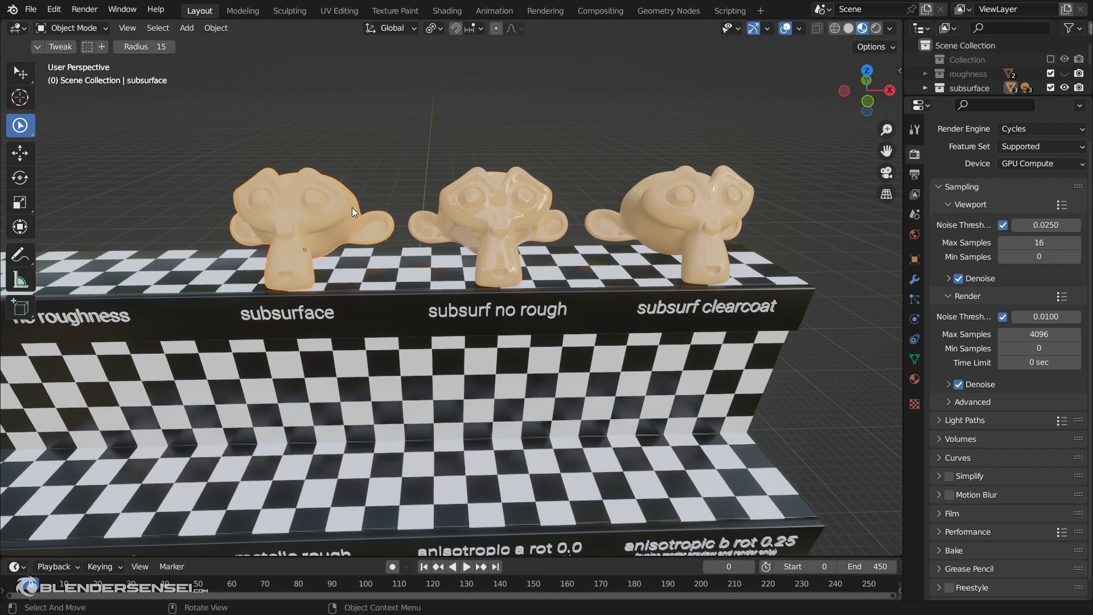
pyautogui.click(914, 378)
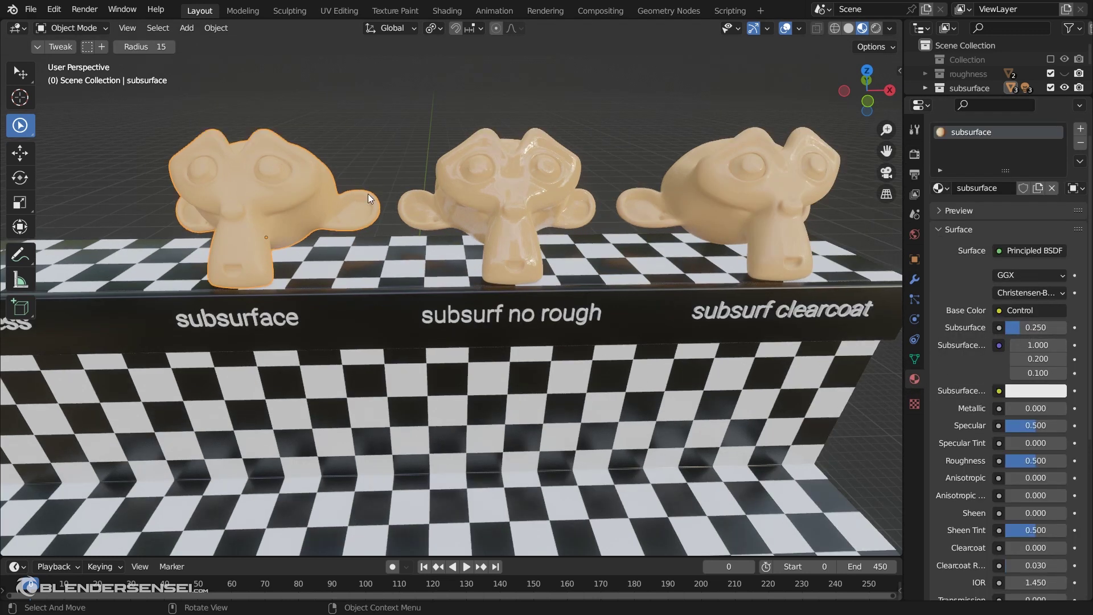
pyautogui.moveTo(368, 194); pyautogui.dragTo(498, 248, button='middle')
pyautogui.scroll(3, 412, 241)
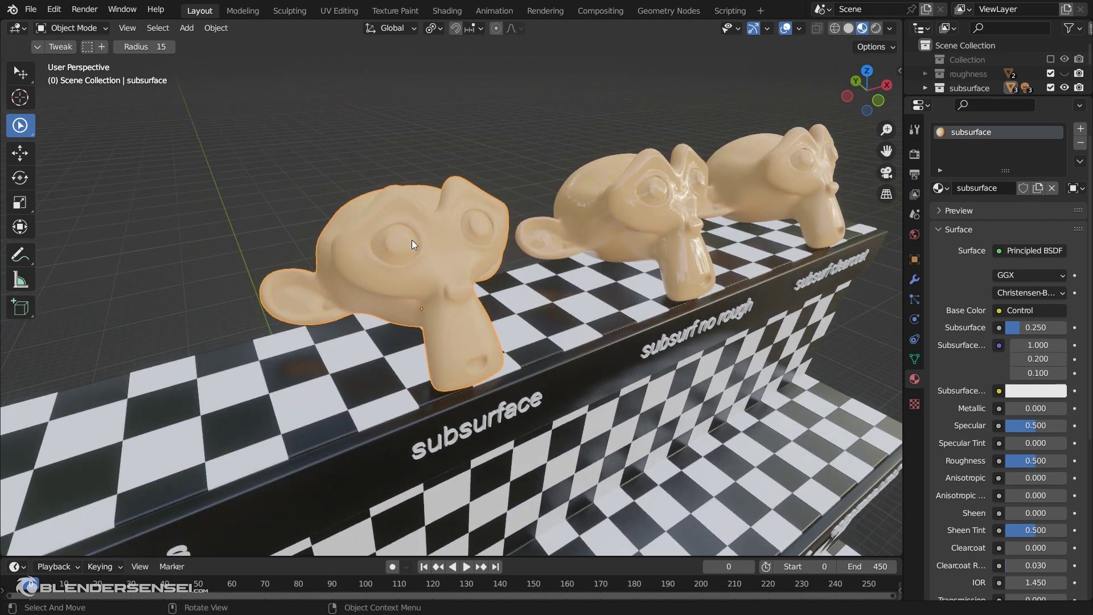
pyautogui.scroll(2, 412, 240)
pyautogui.moveTo(412, 244); pyautogui.dragTo(191, 241, button='middle')
pyautogui.scroll(-2, 193, 242)
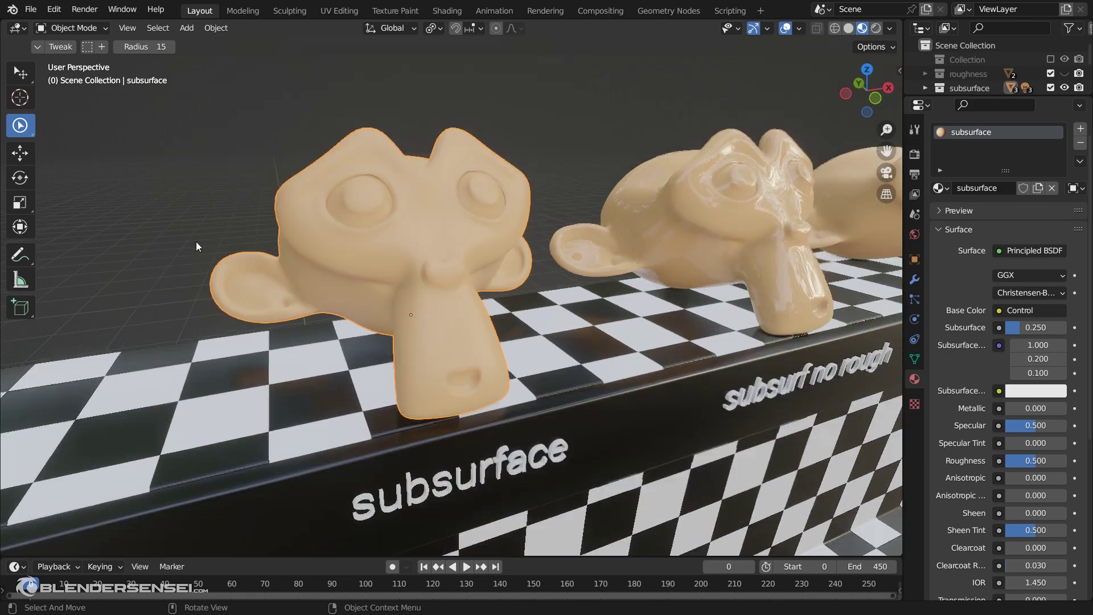
# - Expand the subsurface collection and unhide its three point lights, Point, Point.001 and Point.002
pyautogui.moveTo(367, 239); pyautogui.dragTo(423, 233, button='middle')
pyautogui.scroll(-2, 365, 250)
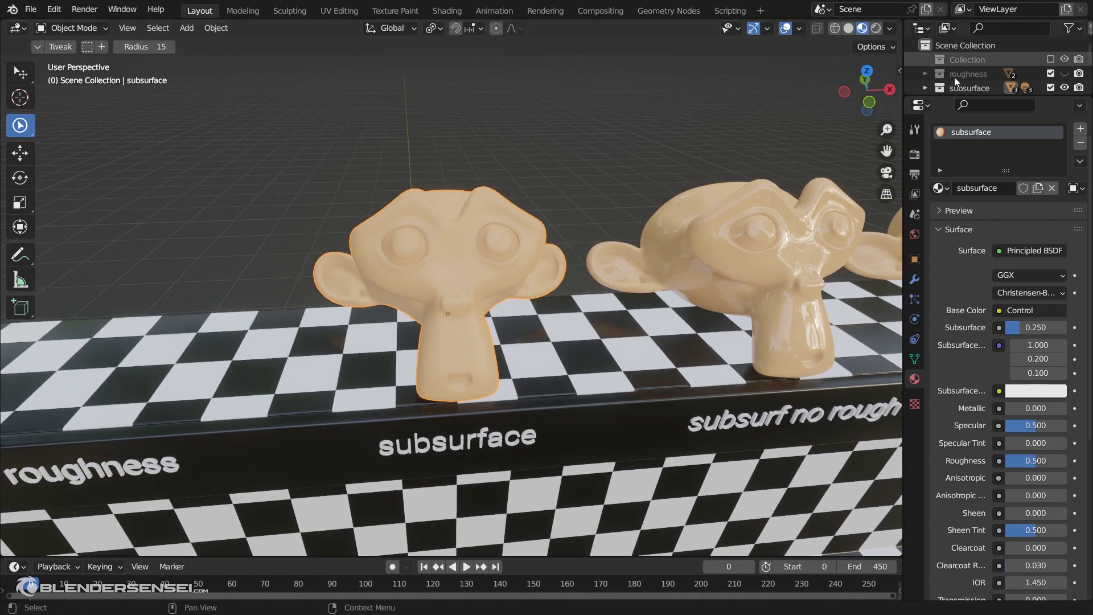
pyautogui.click(926, 88)
pyautogui.scroll(-1, 956, 69)
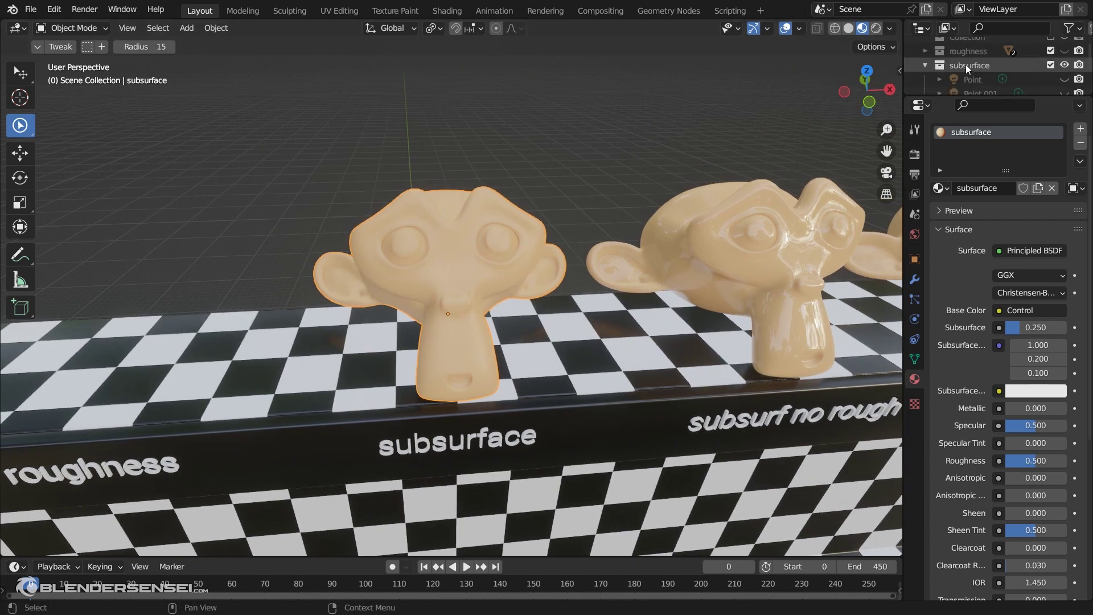
pyautogui.click(980, 92)
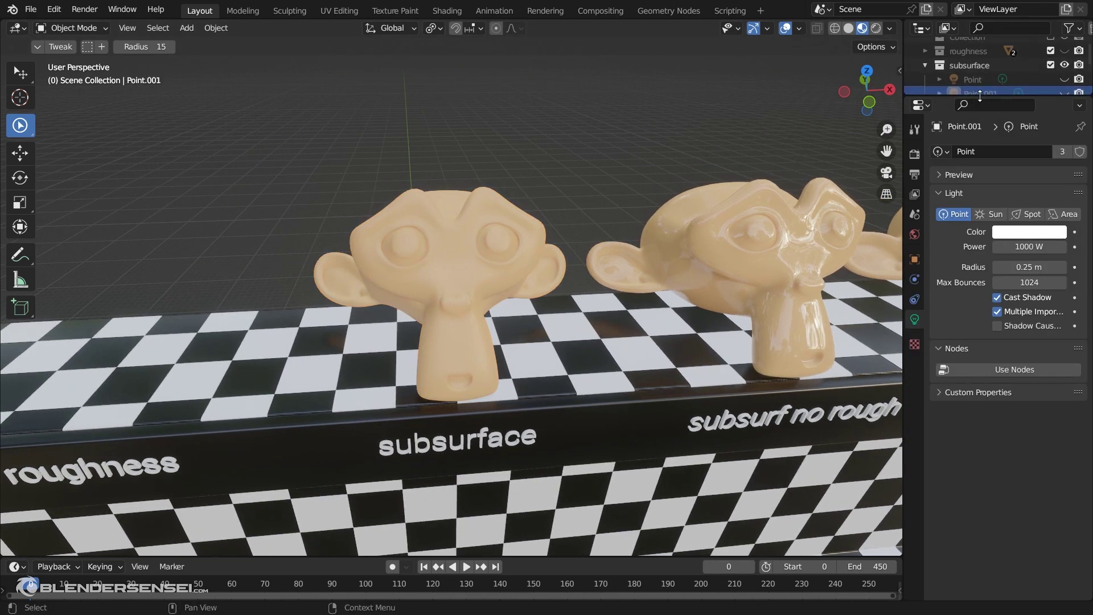
pyautogui.moveTo(980, 97); pyautogui.dragTo(979, 123)
pyautogui.scroll(-1, 990, 83)
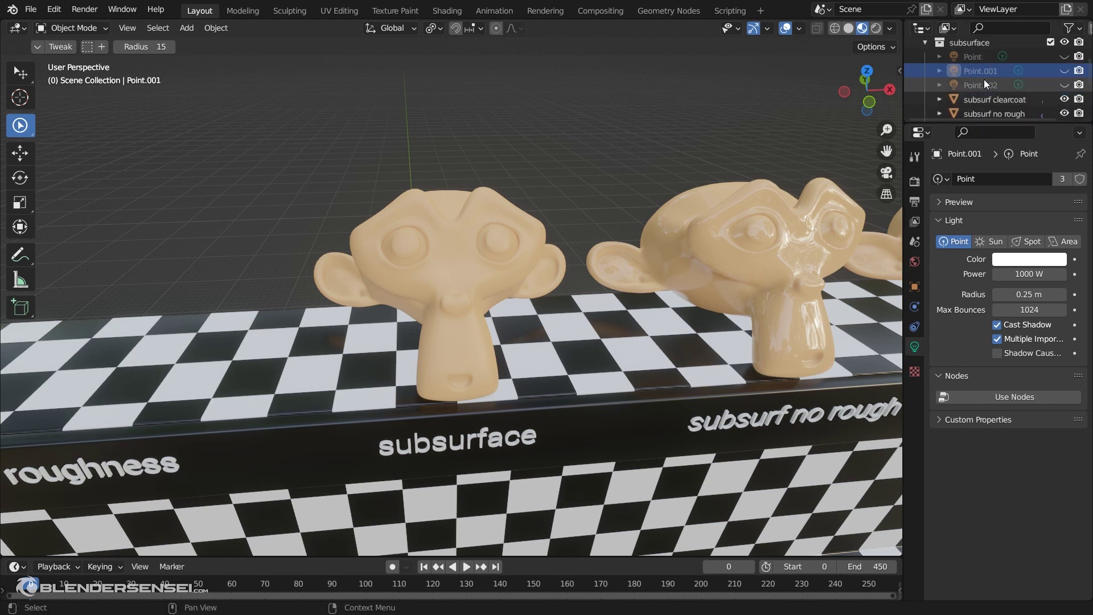
pyautogui.scroll(1, 982, 74)
pyautogui.click(1064, 79)
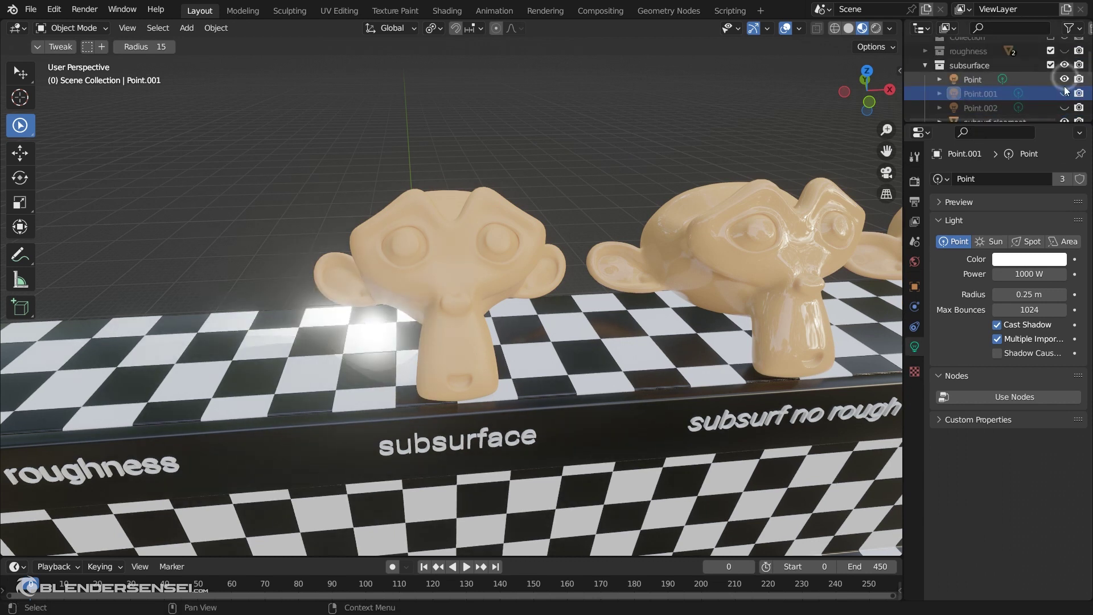
pyautogui.click(1064, 94)
pyautogui.click(1064, 108)
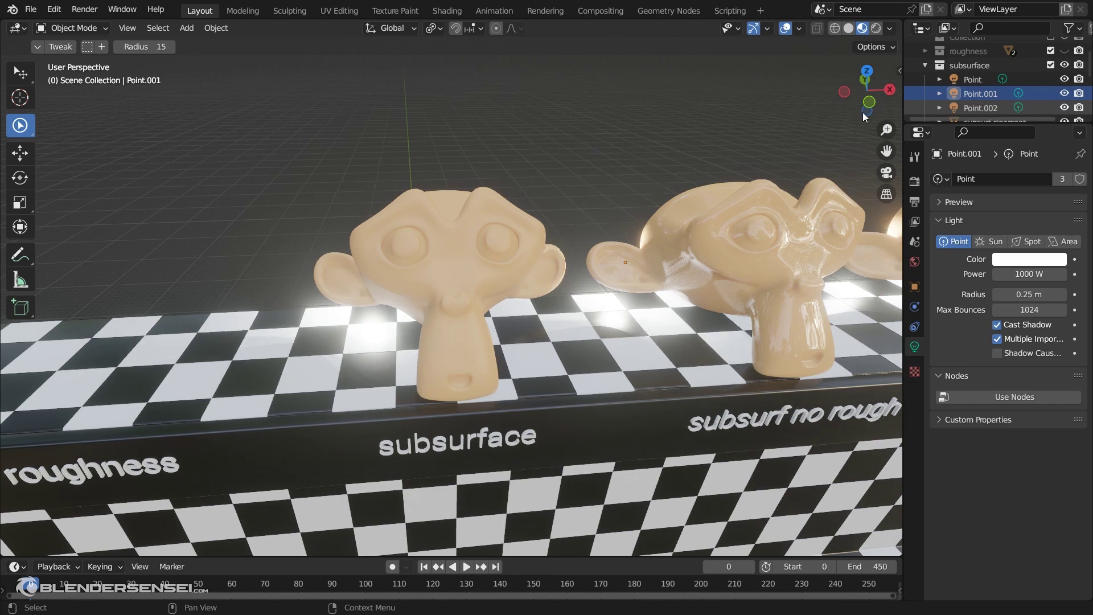
# - Set the render engine to Eevee and examine the backlit subsurface monkeys in Rendered shading
pyautogui.moveTo(505, 254)
pyautogui.mouseDown(button='middle')
pyautogui.moveTo(500, 237)
pyautogui.moveTo(520, 244)
pyautogui.moveTo(501, 246)
pyautogui.mouseUp(button='middle')
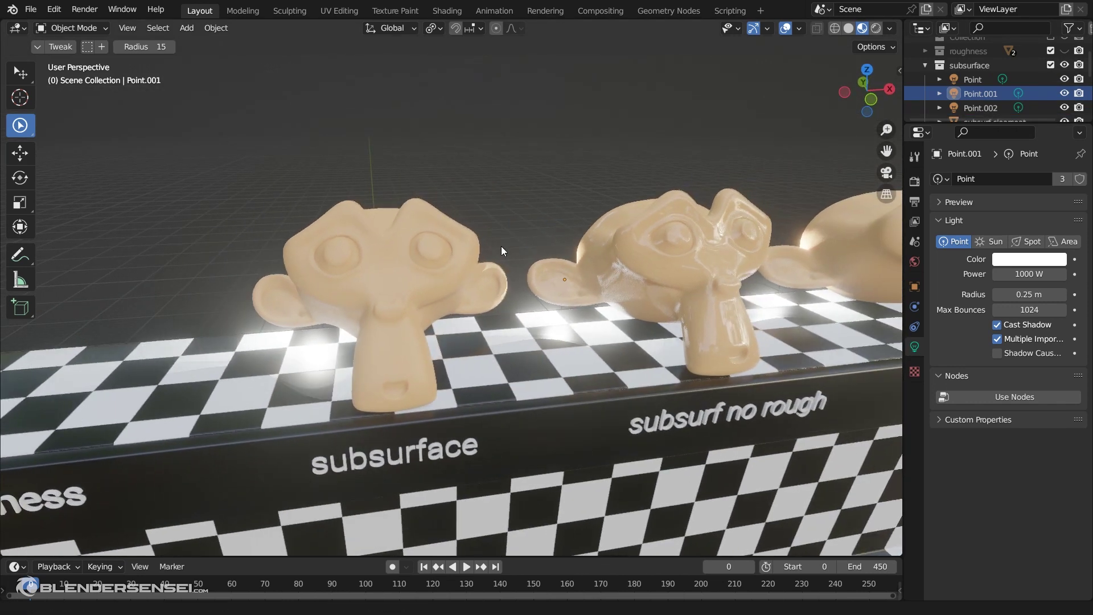
pyautogui.click(914, 181)
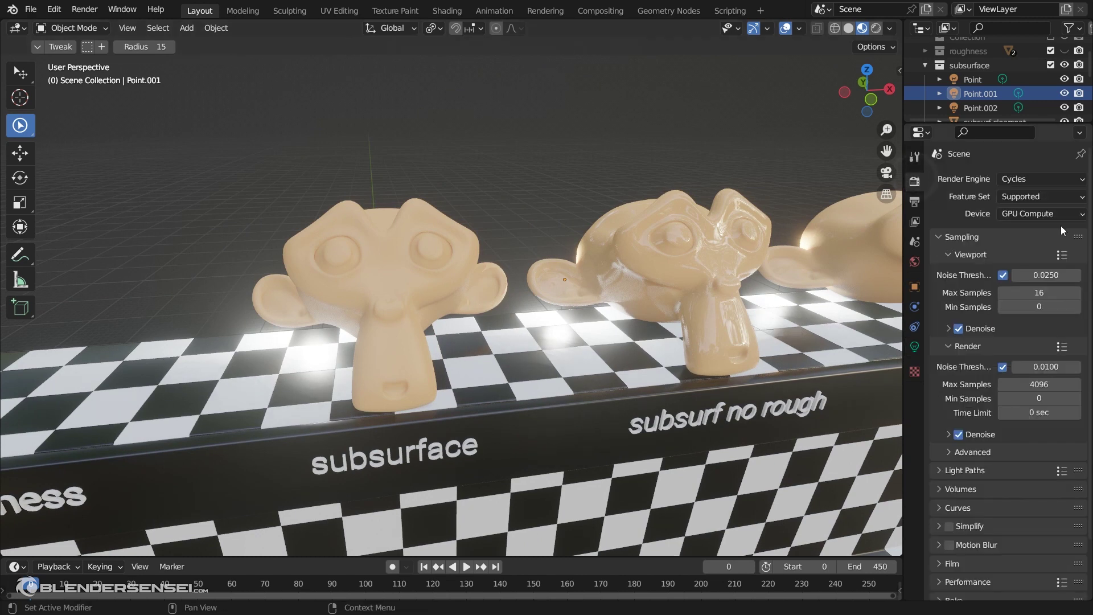
pyautogui.click(1071, 179)
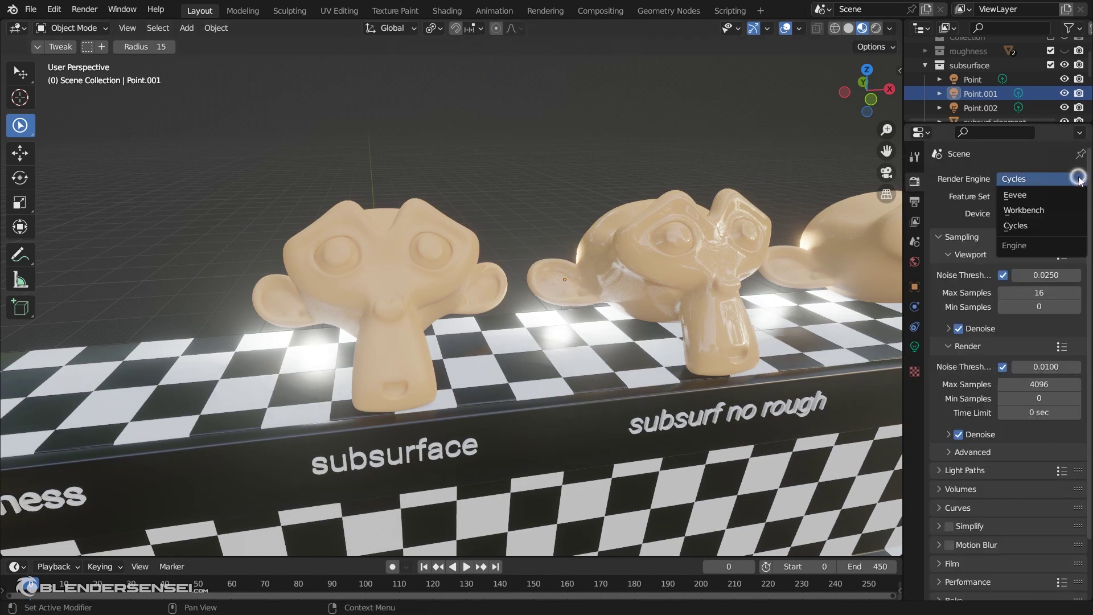
pyautogui.click(1040, 197)
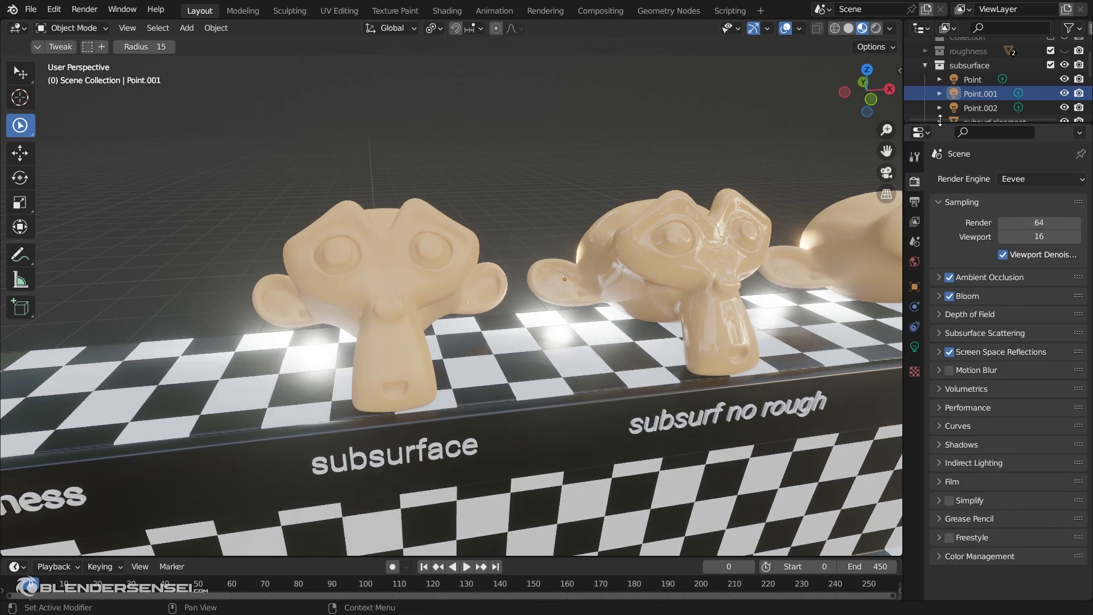
pyautogui.click(876, 28)
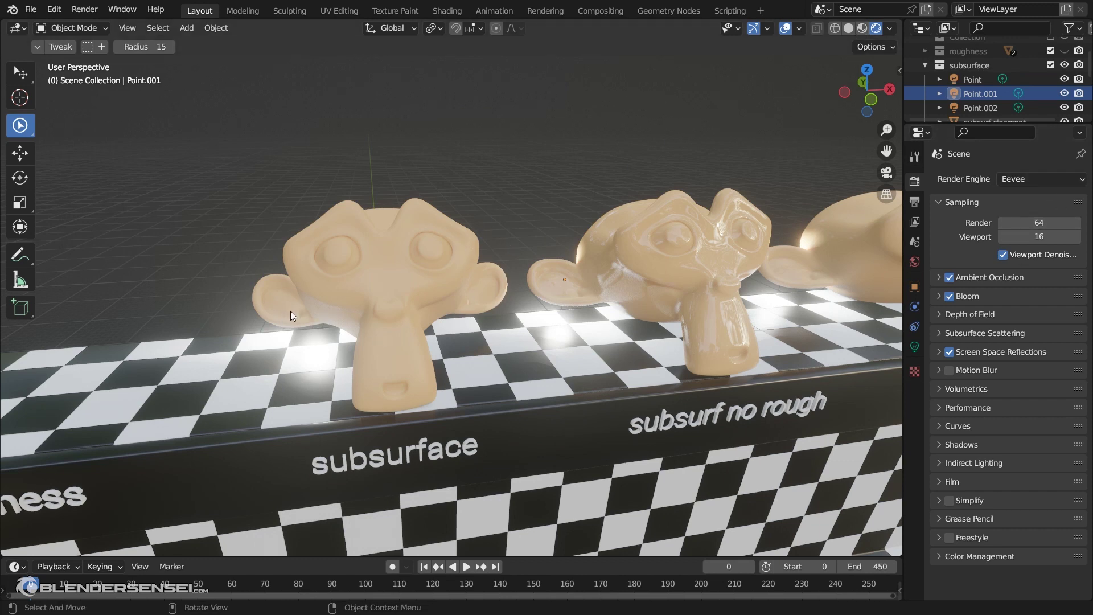
pyautogui.moveTo(370, 275); pyautogui.dragTo(310, 341, button='middle')
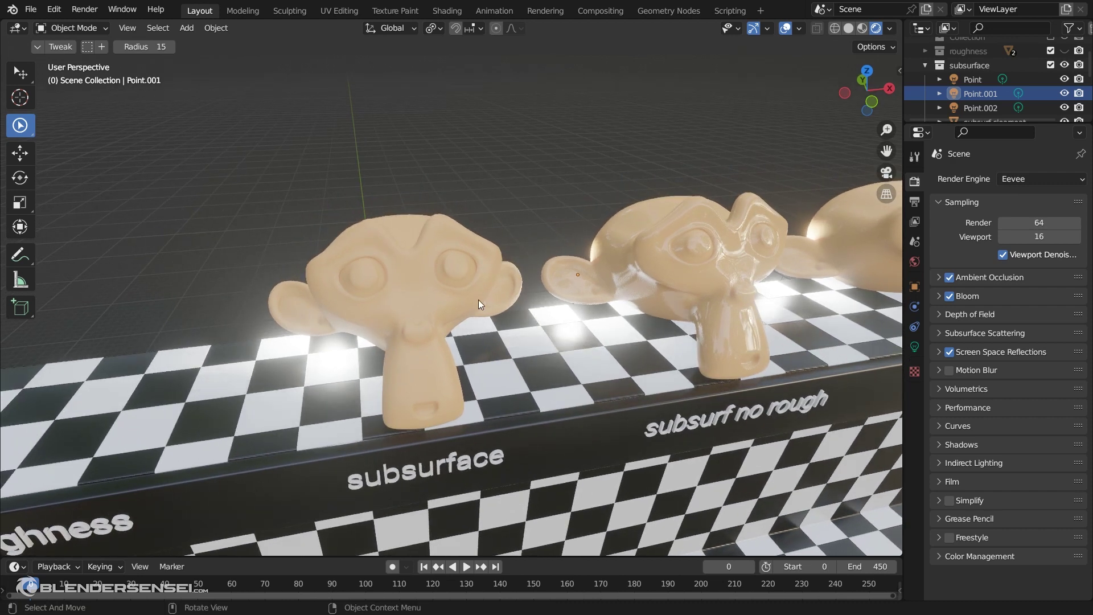
# - Return to Material Preview with Cycles as the render engine, and show the material settings of the monkey labelled subsurface
pyautogui.click(862, 28)
pyautogui.click(1051, 179)
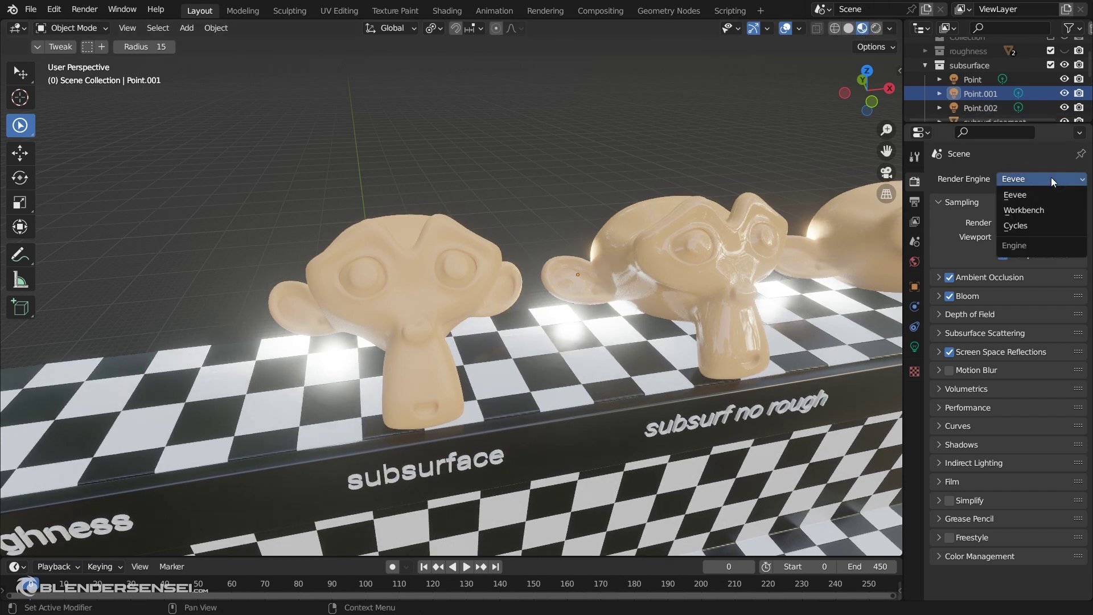
pyautogui.click(1034, 226)
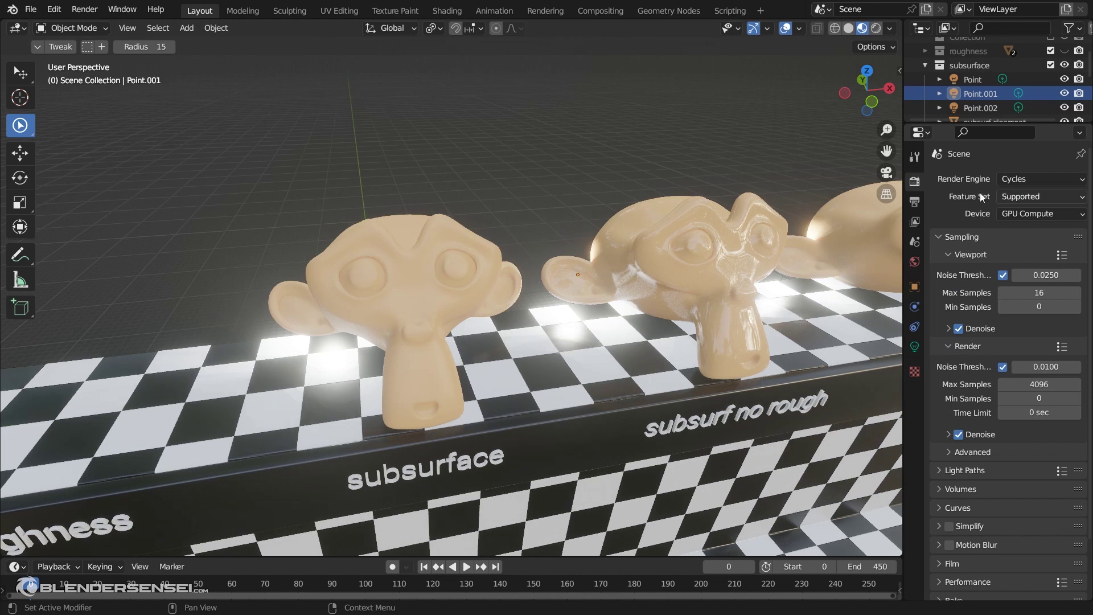
pyautogui.click(421, 264)
pyautogui.click(915, 407)
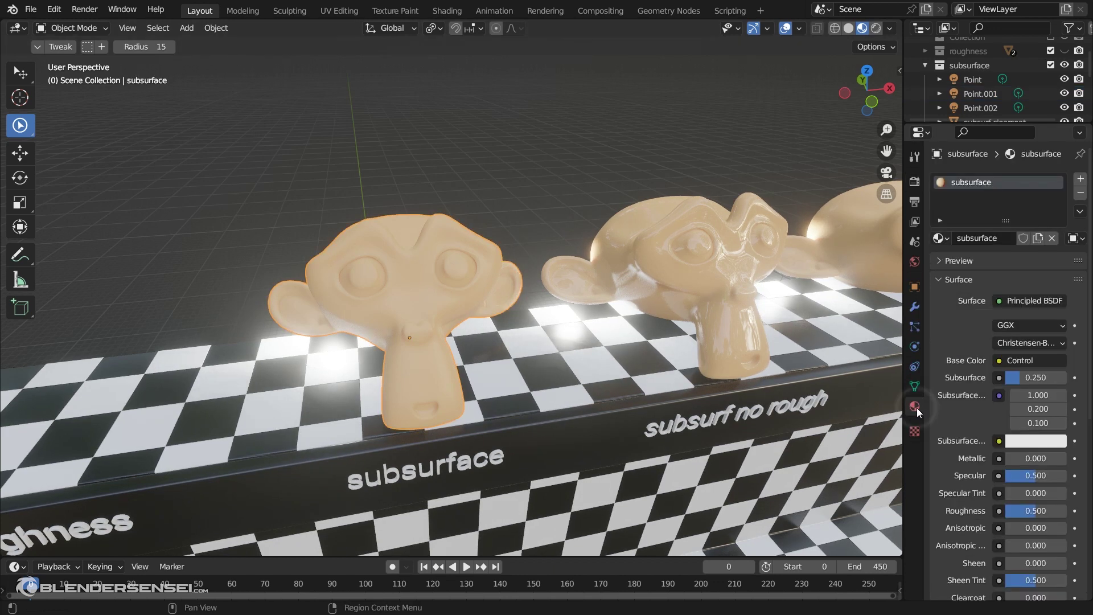
# - Compare the backlit subsurface monkeys between Rendered and Material Preview shading, ending in Rendered shading
pyautogui.click(875, 30)
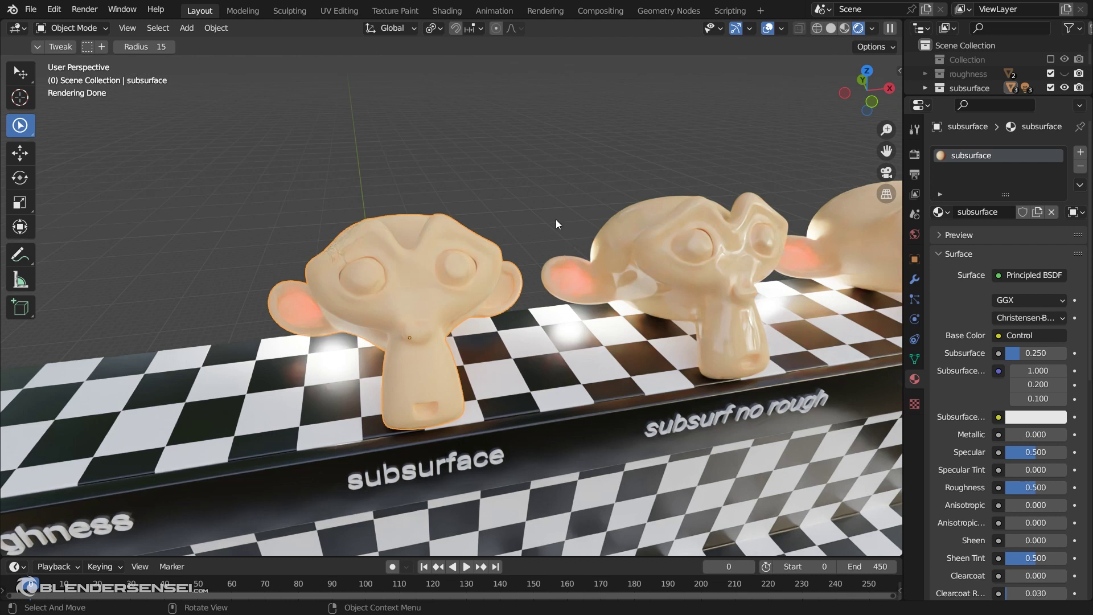
pyautogui.click(844, 29)
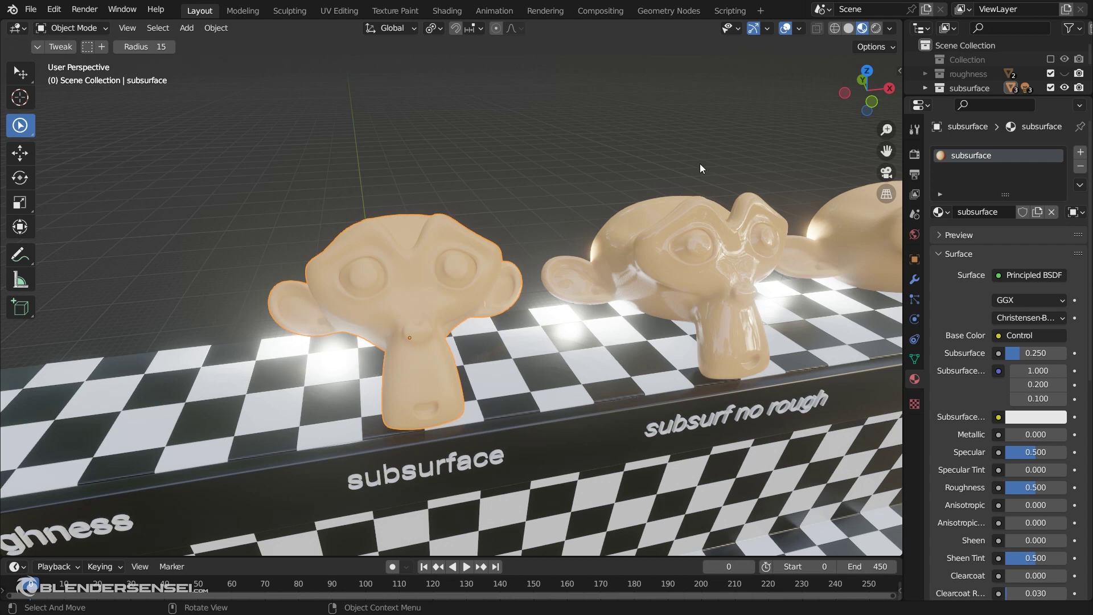
pyautogui.click(877, 28)
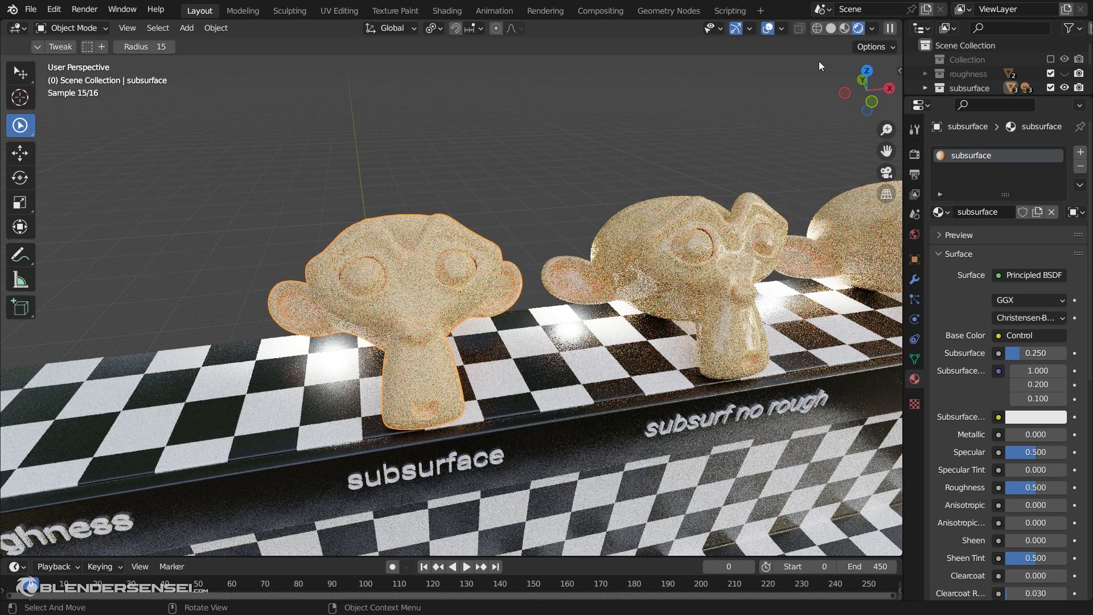
pyautogui.click(872, 29)
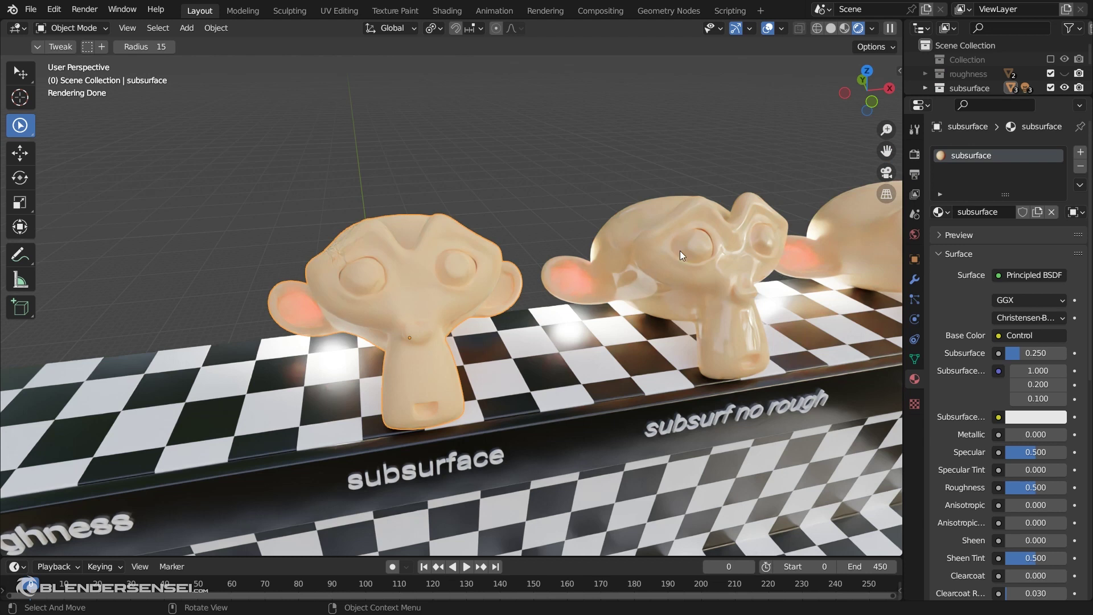
# - Try Scene World lighting in the Rendered viewport, check the world's background settings, and disable Scene World again
pyautogui.click(873, 28)
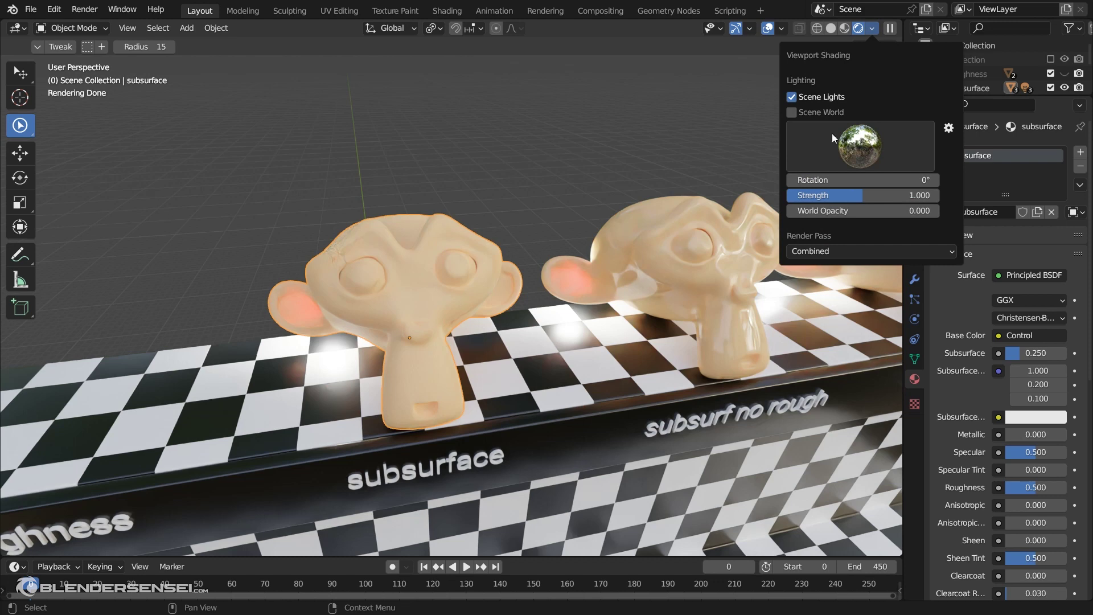
pyautogui.click(791, 112)
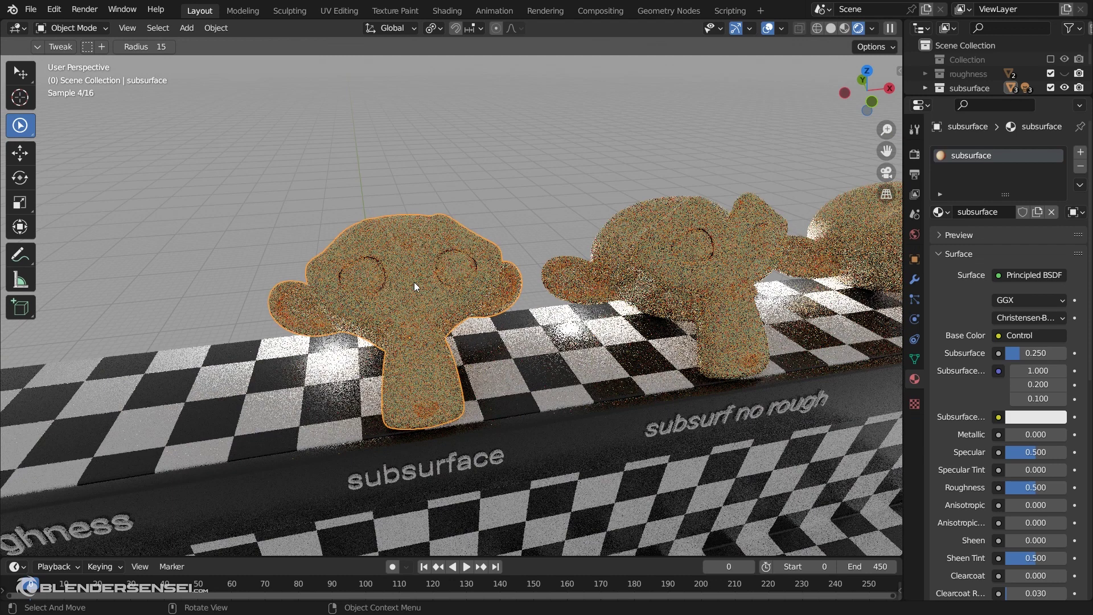
pyautogui.click(914, 234)
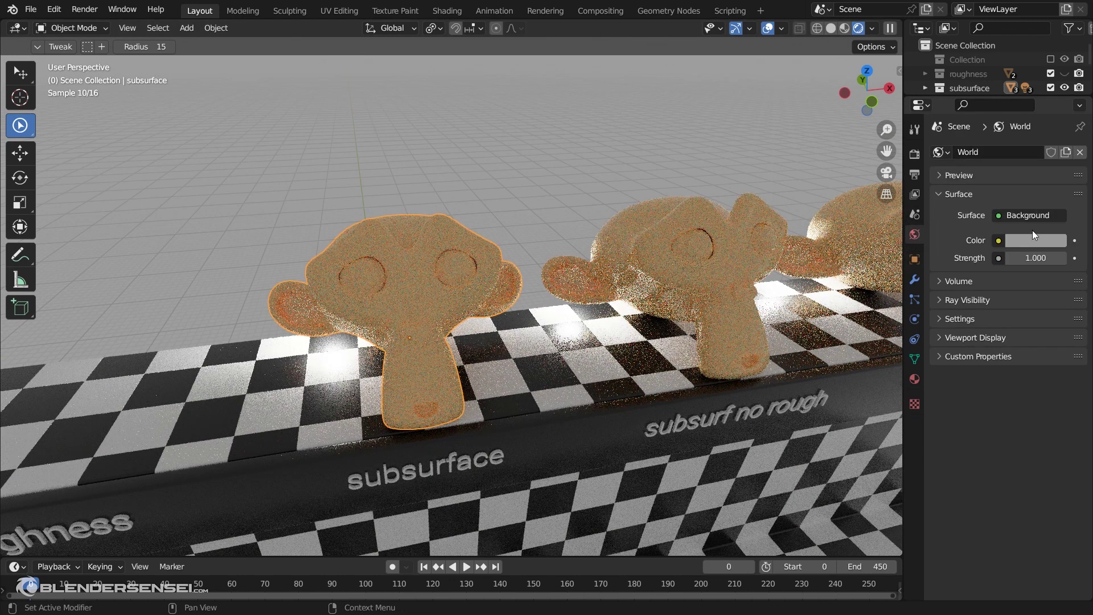
pyautogui.click(914, 379)
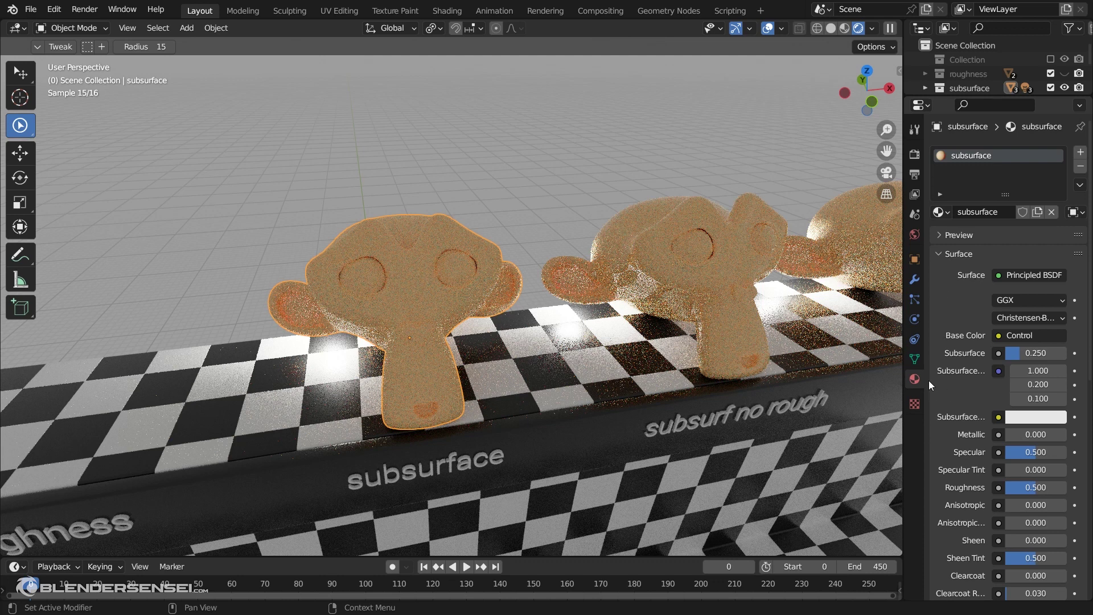
pyautogui.click(872, 29)
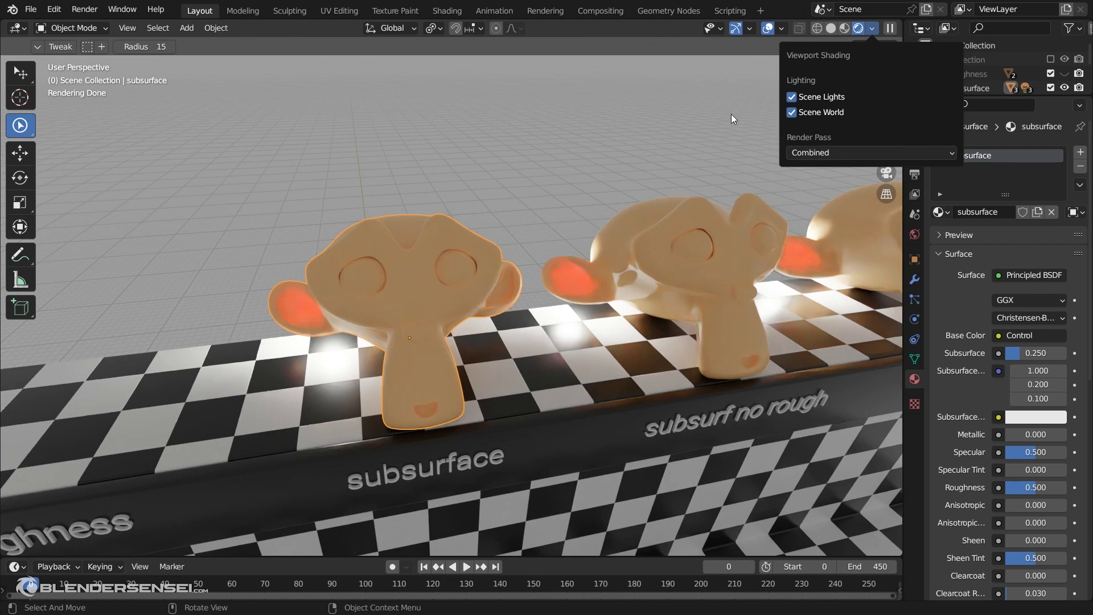
pyautogui.click(872, 28)
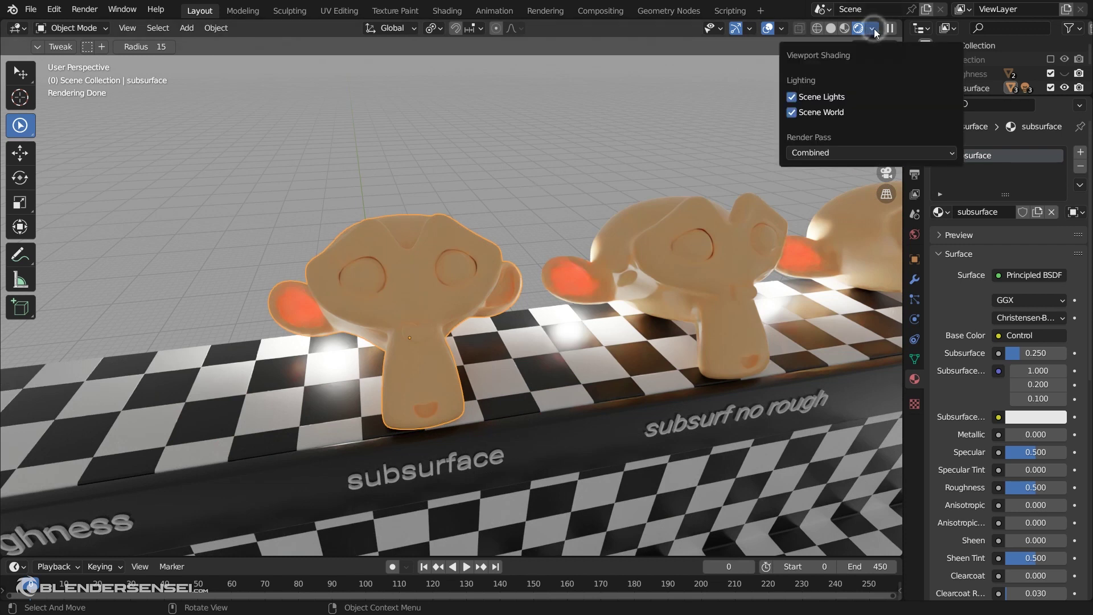
pyautogui.click(793, 112)
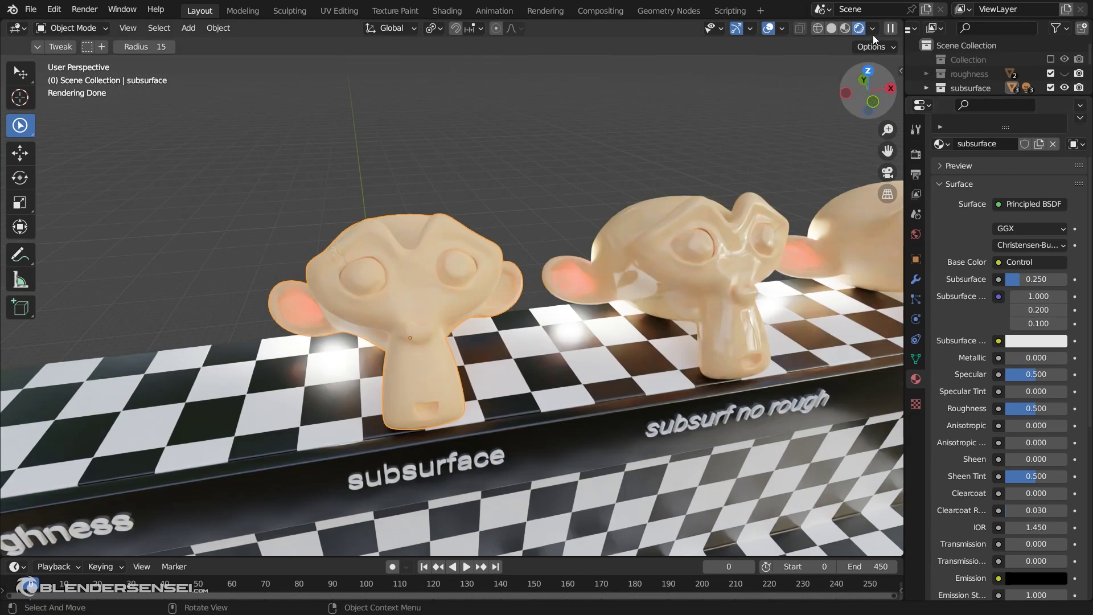
# - Look through the studio HDRI choices for Rendered shading and check the world's background colour settings
pyautogui.click(873, 28)
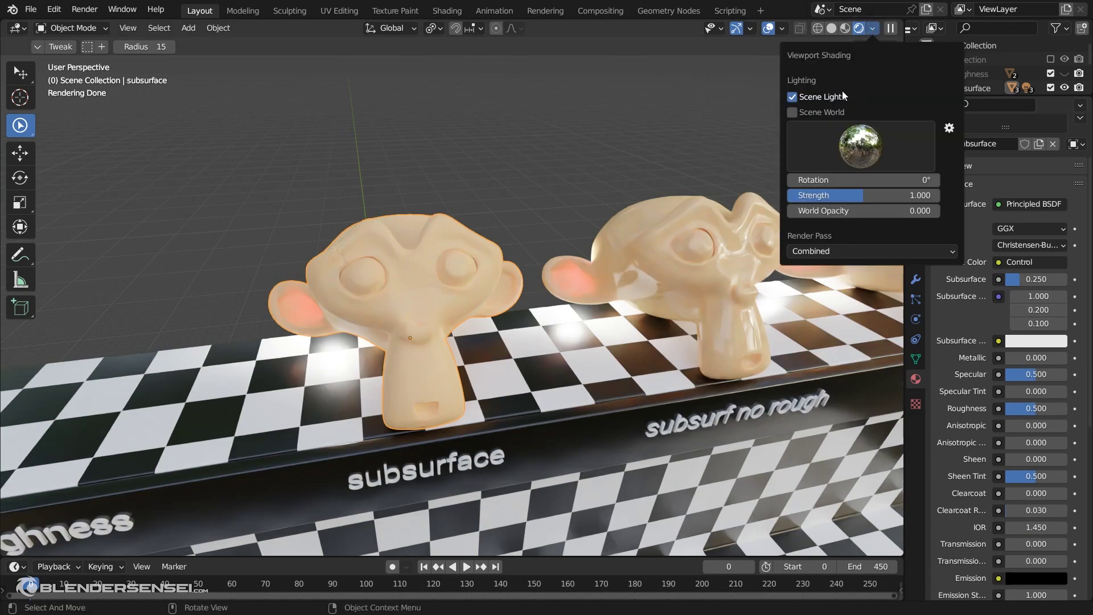
pyautogui.click(84, 9)
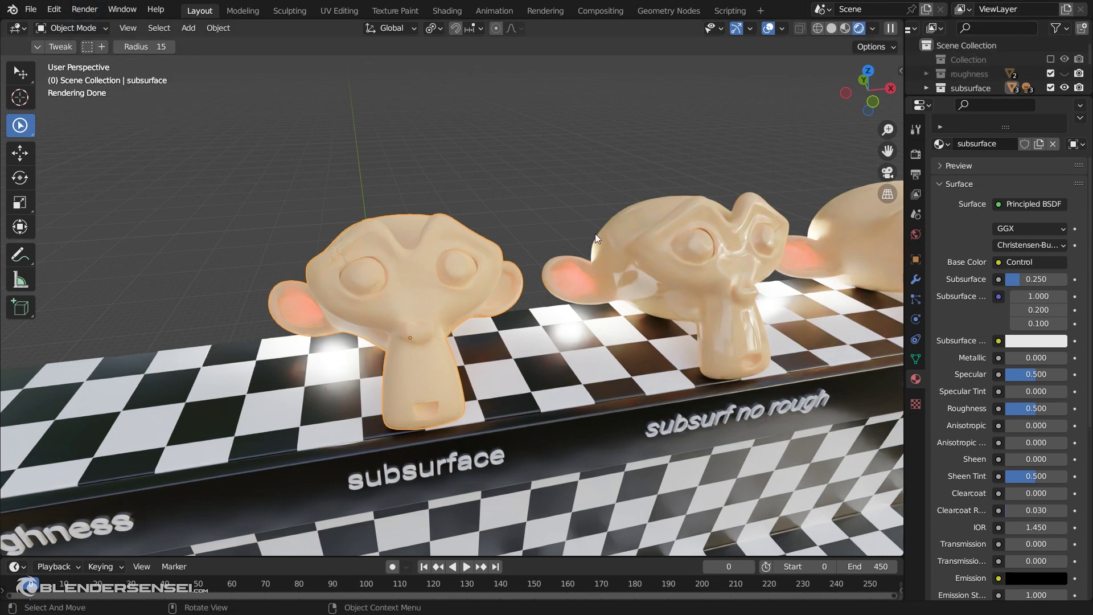
pyautogui.click(874, 28)
pyautogui.click(874, 28)
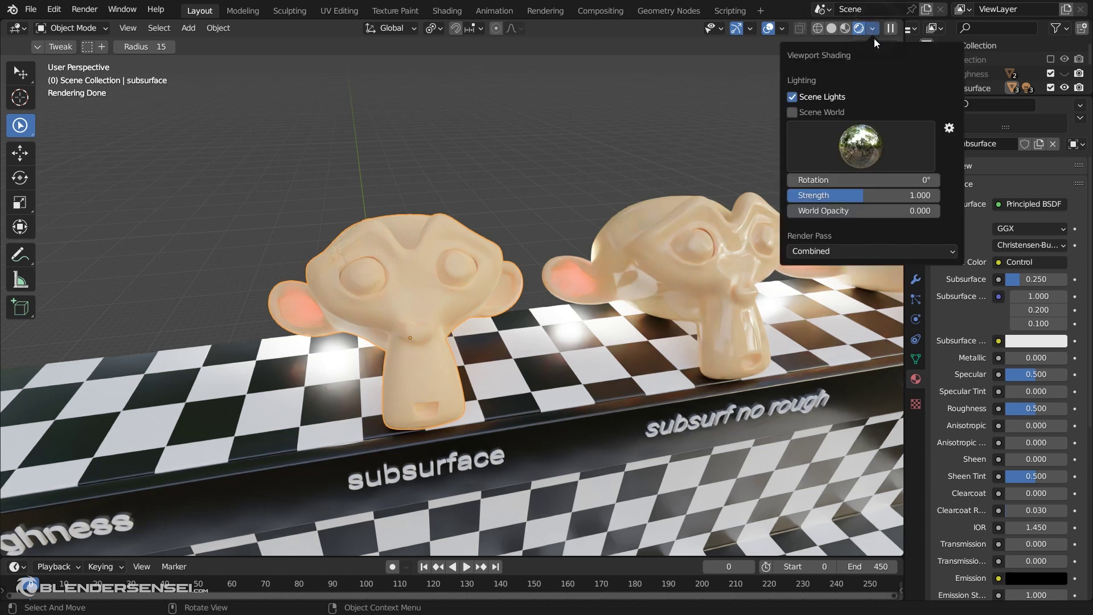
pyautogui.click(862, 142)
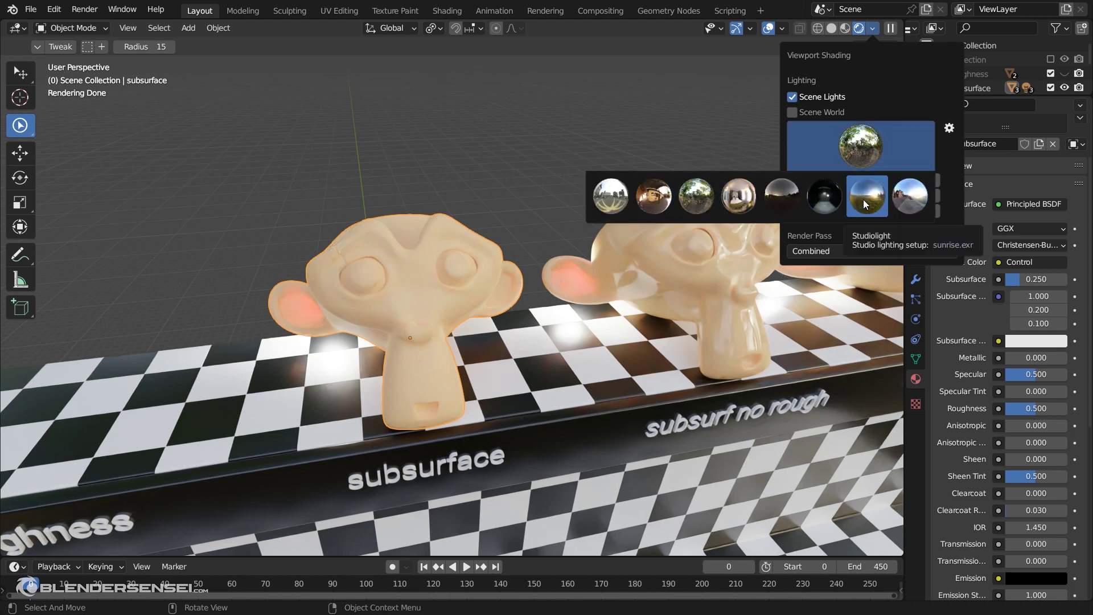
pyautogui.click(916, 234)
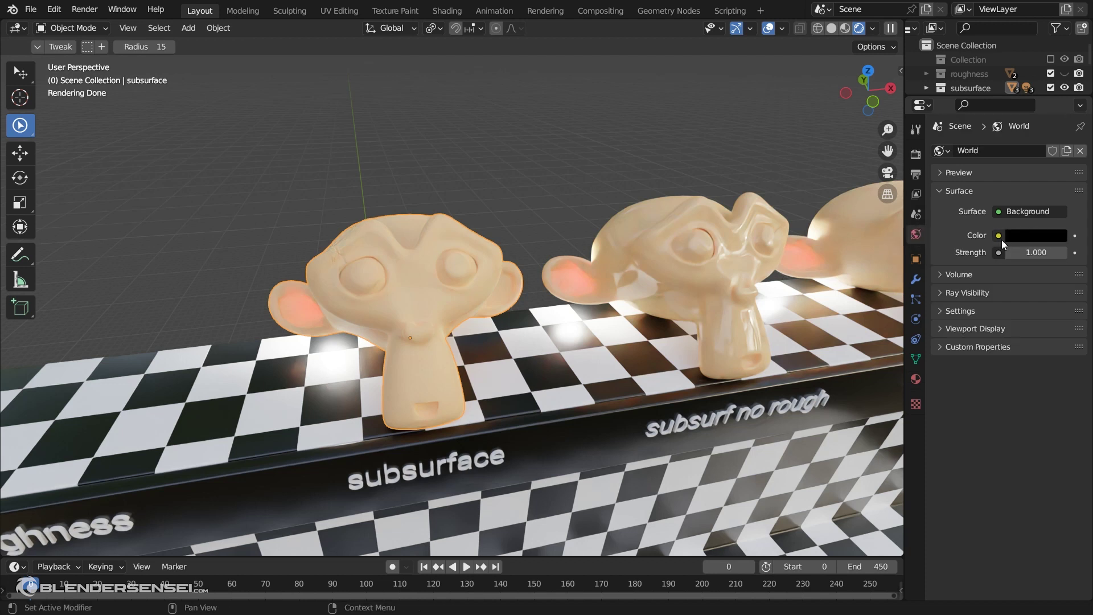
pyautogui.click(915, 378)
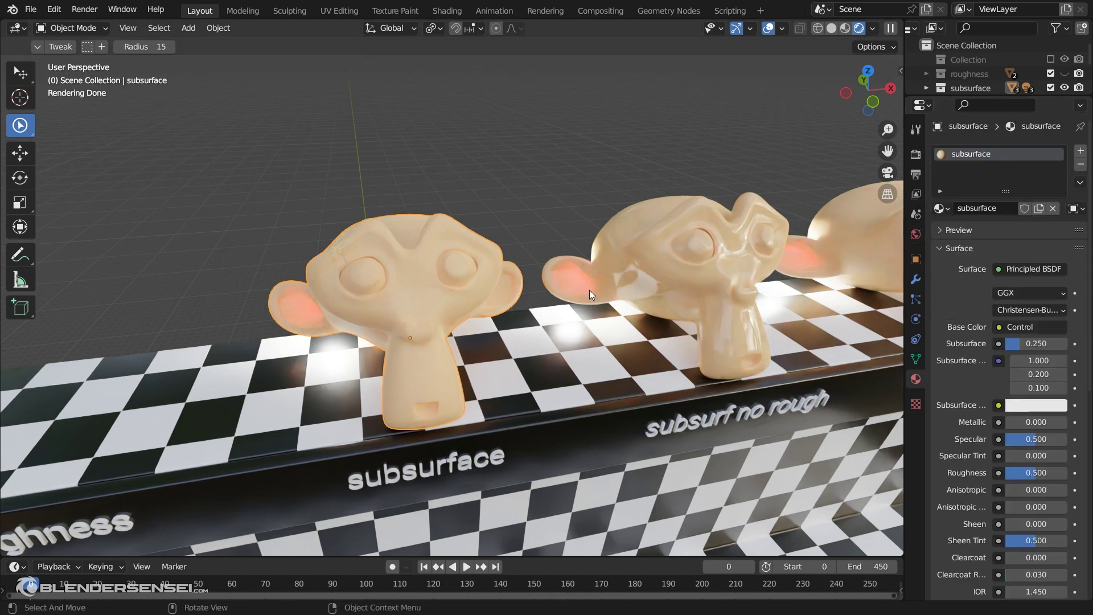
# - Review the subsurface scattering methods, keep Christensen-Burley, and set the material's Subsurface amount to 0.820
pyautogui.click(1049, 311)
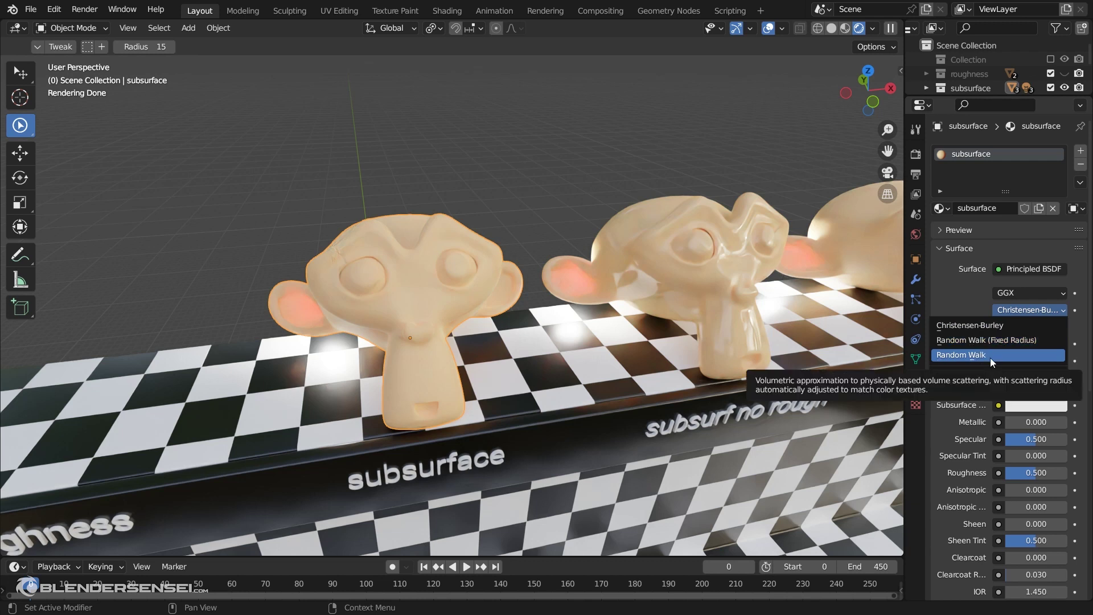
pyautogui.click(986, 328)
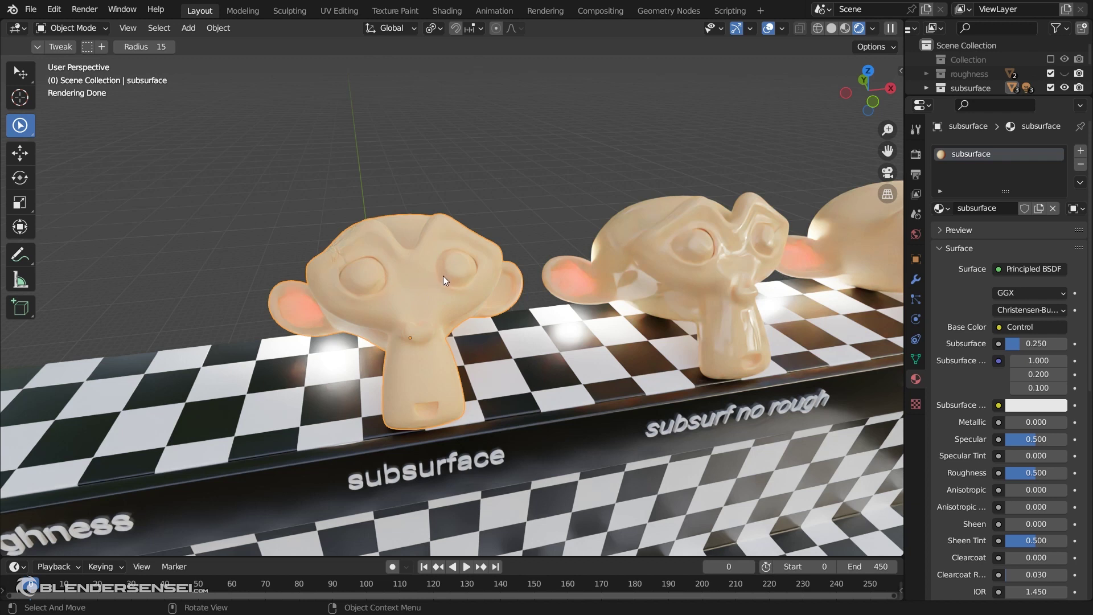
pyautogui.click(1041, 310)
pyautogui.moveTo(1019, 343); pyautogui.dragTo(1055, 344)
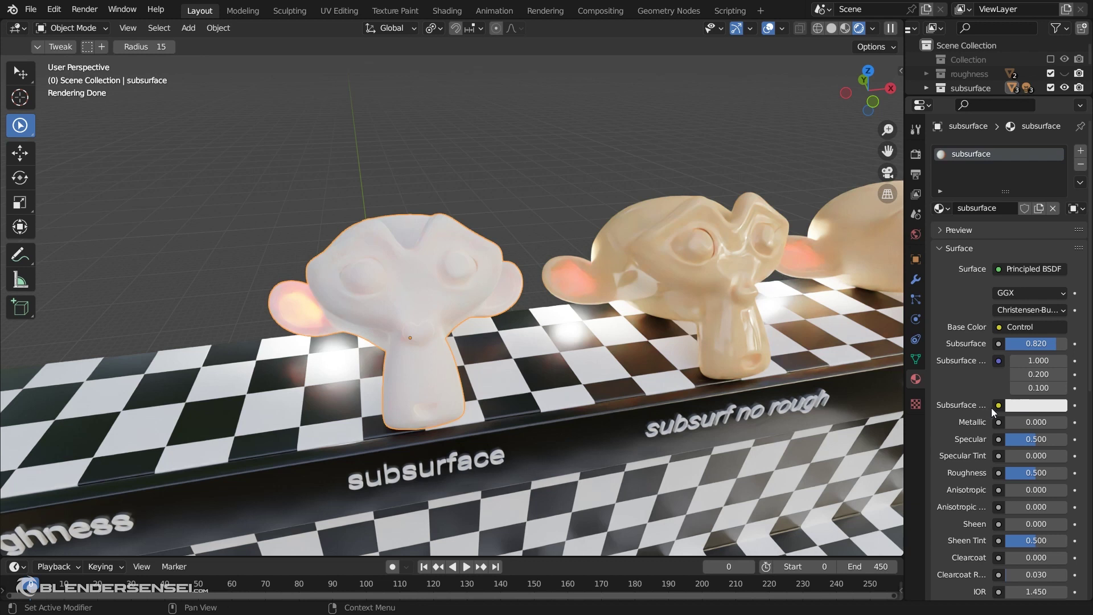
# - Change the subsurface material's Subsurface Color from white to a light orange-tan
pyautogui.click(1037, 407)
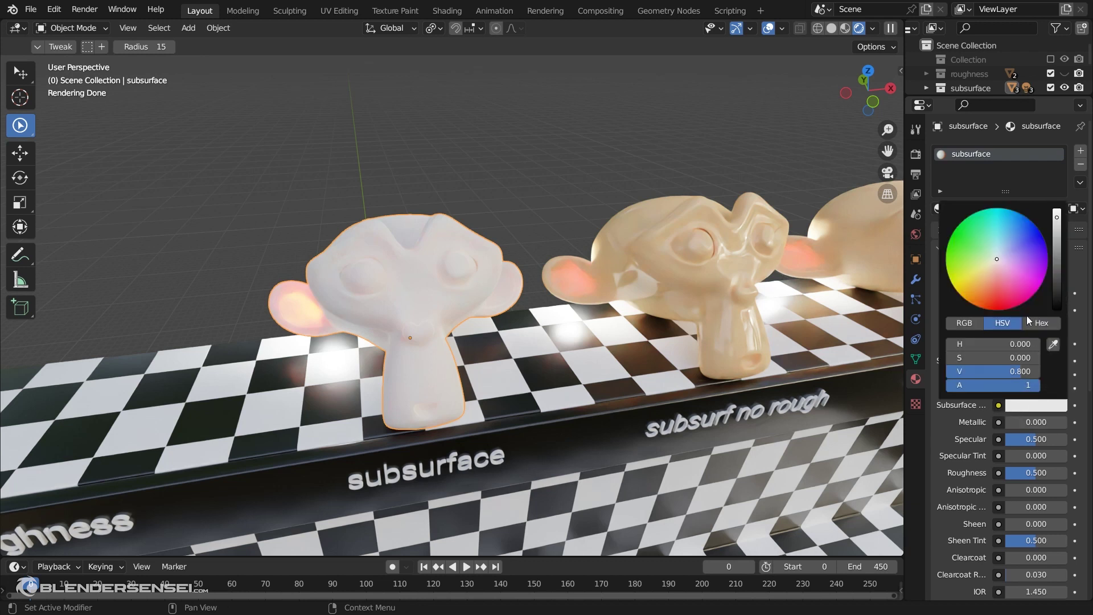
pyautogui.moveTo(981, 277)
pyautogui.mouseDown()
pyautogui.moveTo(965, 294)
pyautogui.moveTo(973, 300)
pyautogui.mouseUp()
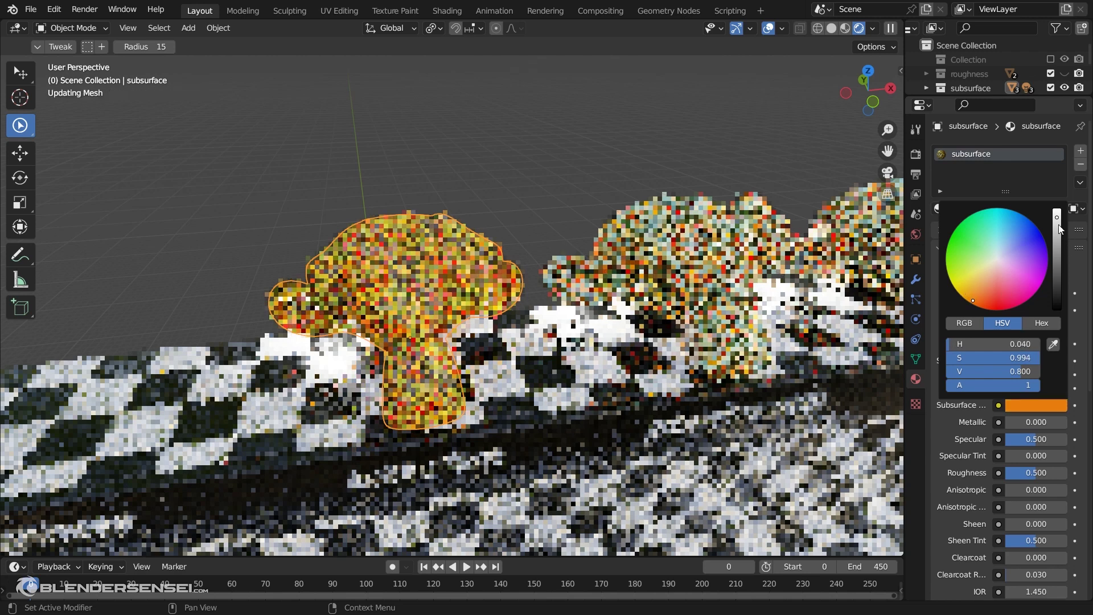
pyautogui.moveTo(1058, 217); pyautogui.dragTo(1060, 235)
pyautogui.press('Escape')
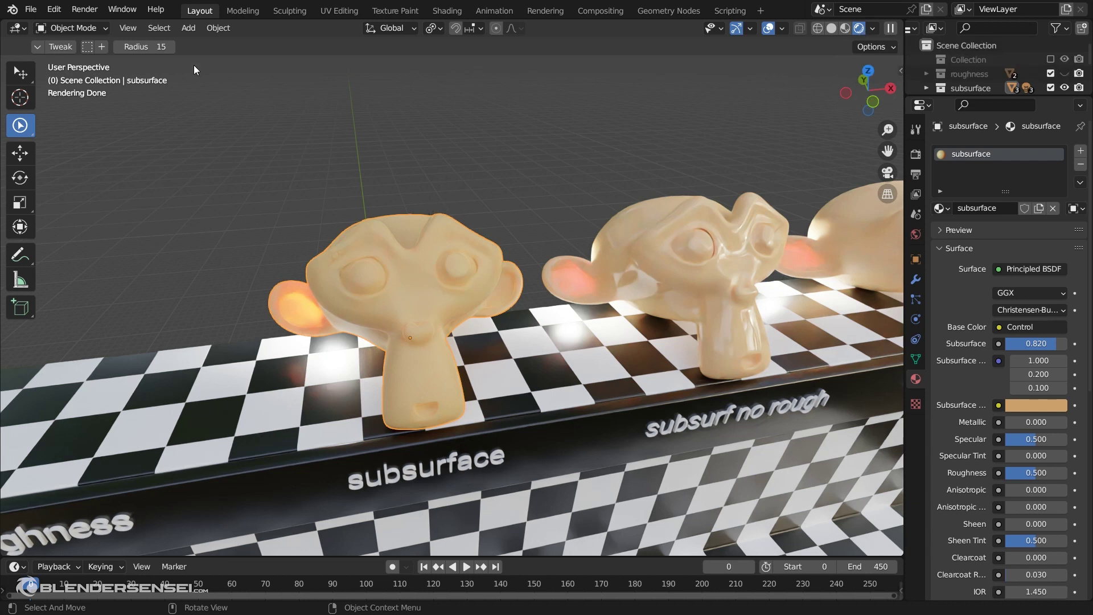
pyautogui.click(84, 9)
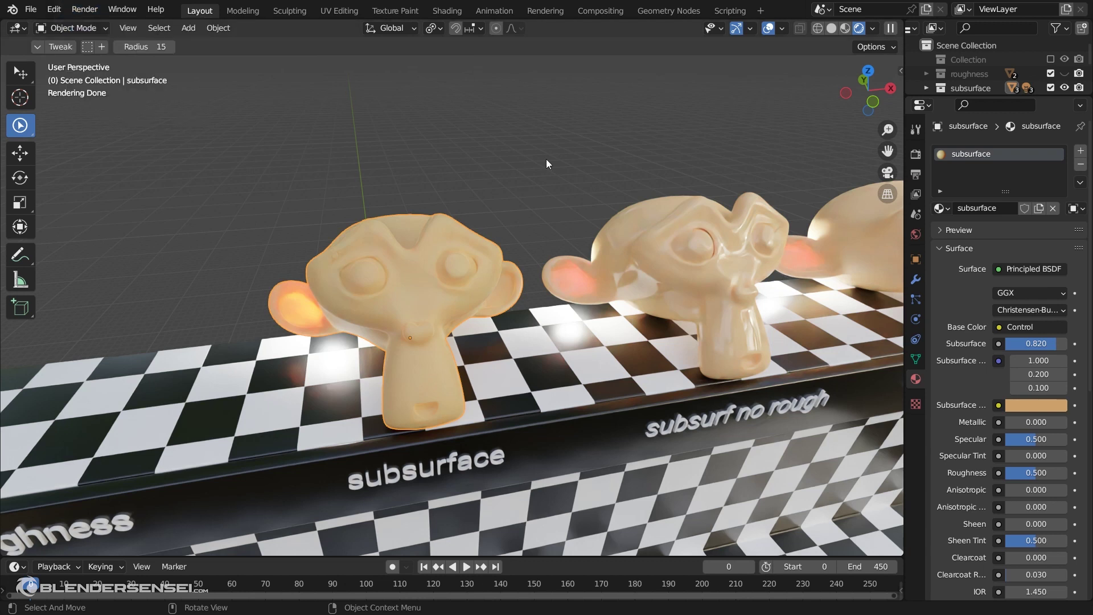
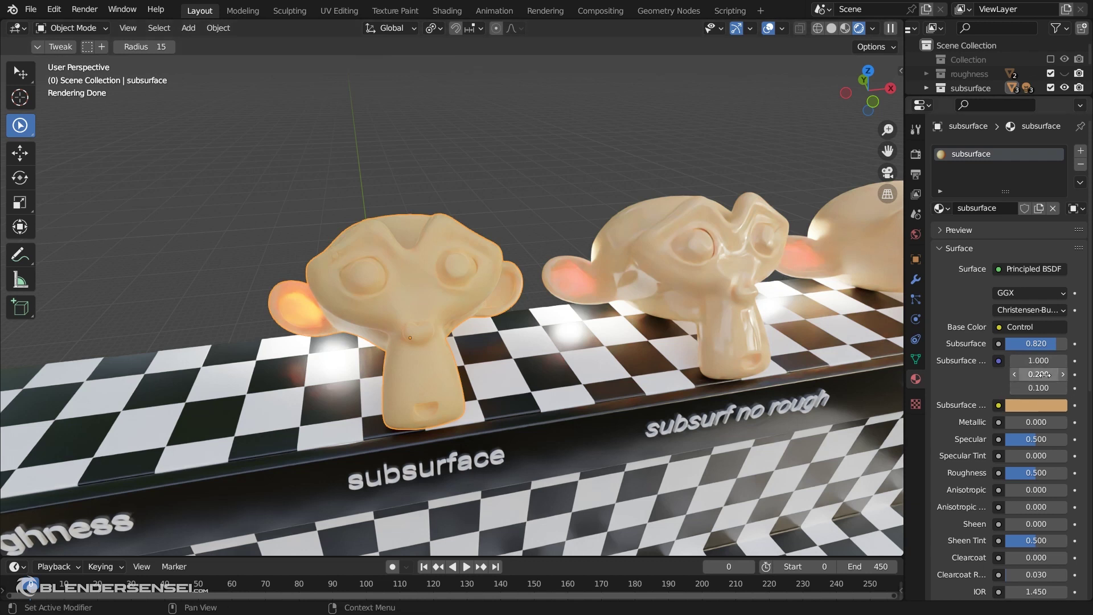
# - Set the subsurface material's Subsurface Radius to 0.100 for red and 1.000 for green
pyautogui.click(1042, 374)
pyautogui.write('1')
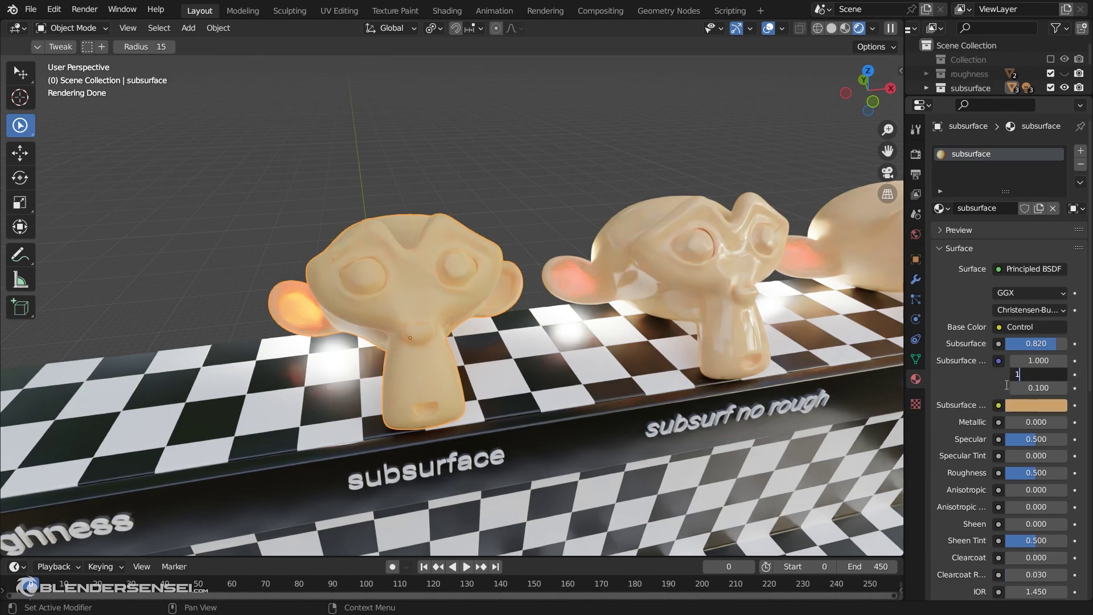
pyautogui.click(986, 388)
pyautogui.click(1039, 362)
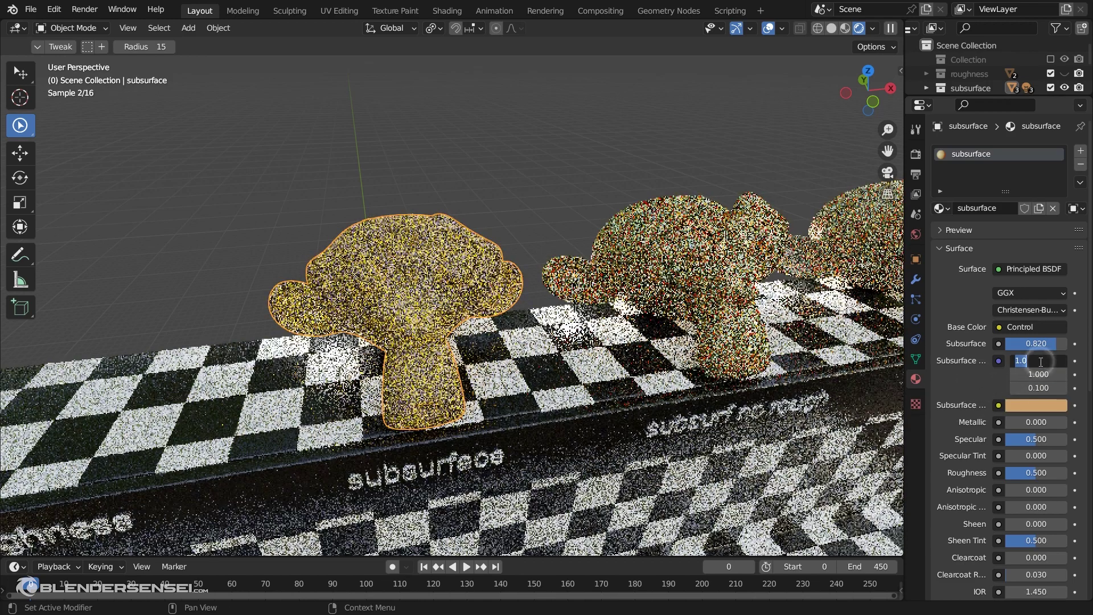
pyautogui.write('.1')
pyautogui.click(980, 385)
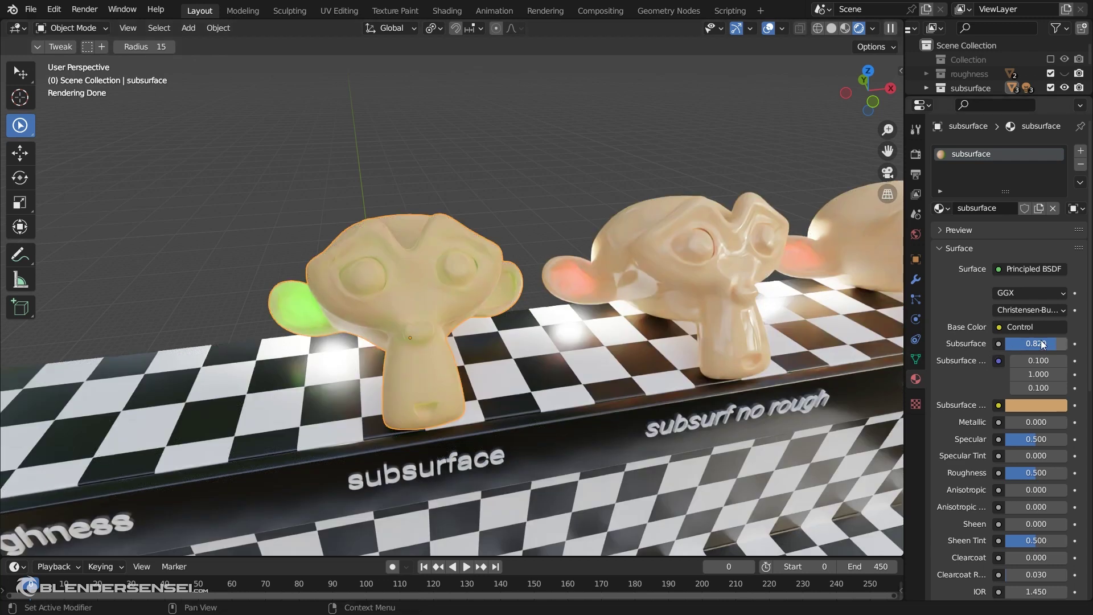
# - Set the subsurface material's Subsurface amount to 0.250 and its Subsurface Color to white
pyautogui.moveTo(1042, 344); pyautogui.dragTo(1007, 343)
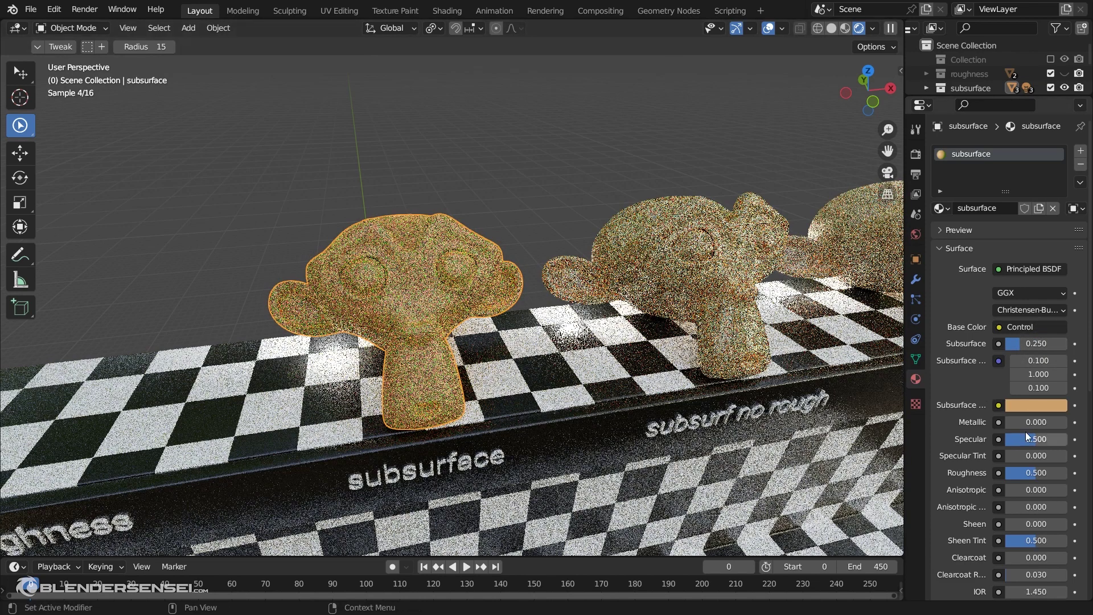
pyautogui.click(1046, 406)
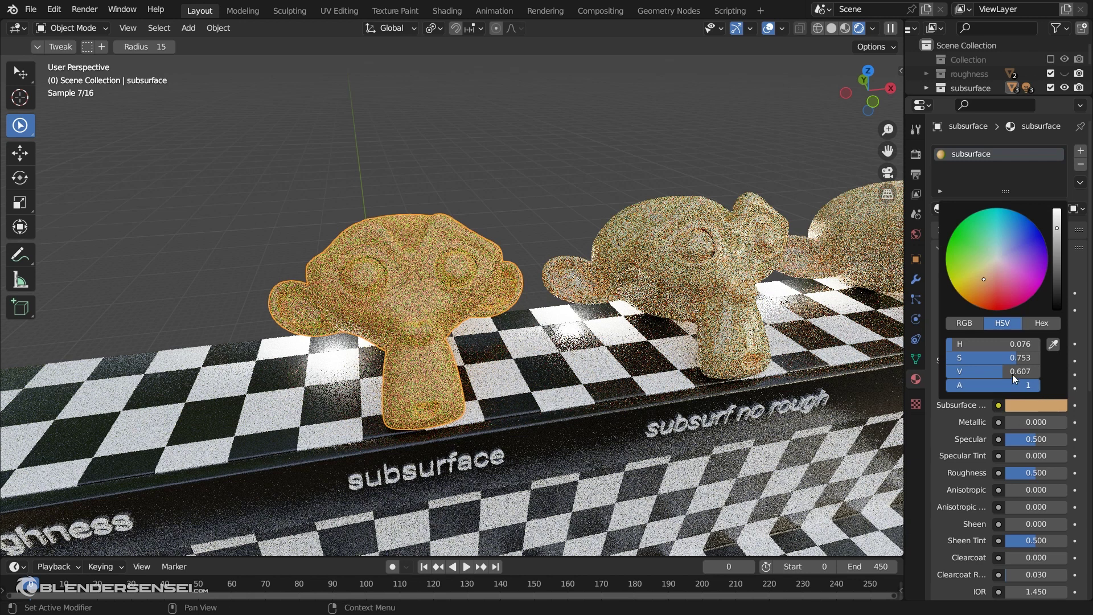
pyautogui.click(964, 324)
pyautogui.moveTo(971, 343); pyautogui.dragTo(1036, 358)
pyautogui.moveTo(964, 374); pyautogui.dragTo(1041, 371)
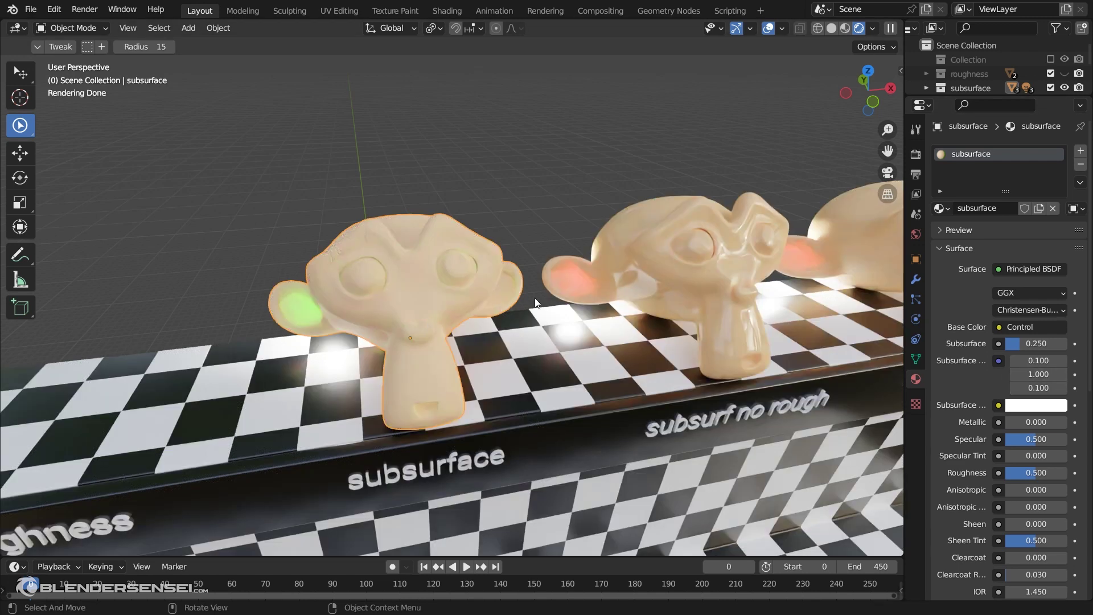
# - Switch the viewport to Material Preview and hide the three point lights in the subsurface collection
pyautogui.click(846, 29)
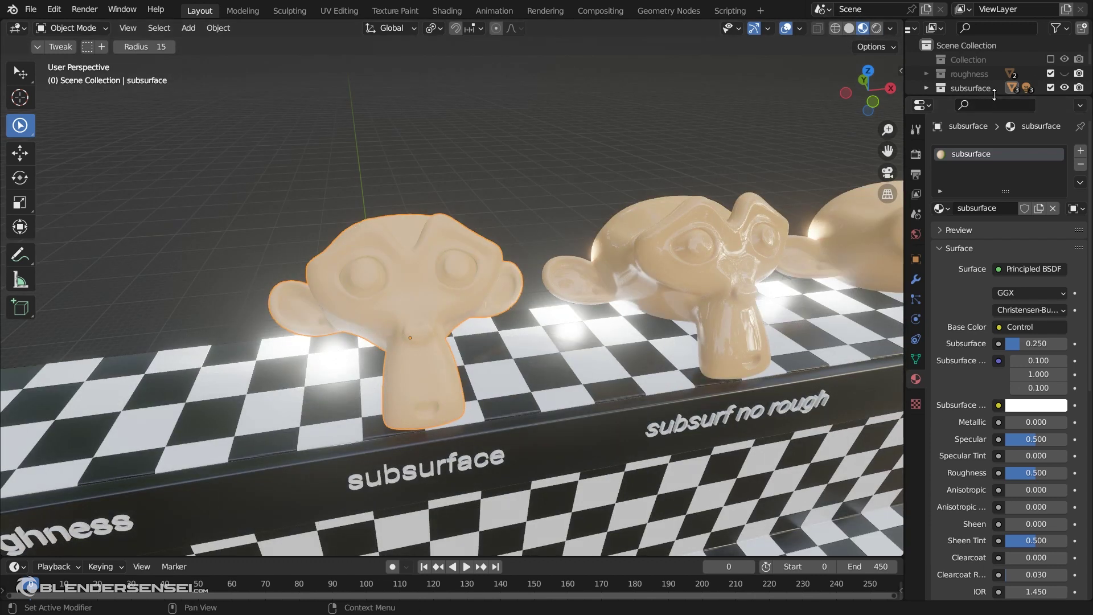
pyautogui.click(926, 88)
pyautogui.scroll(-1, 972, 71)
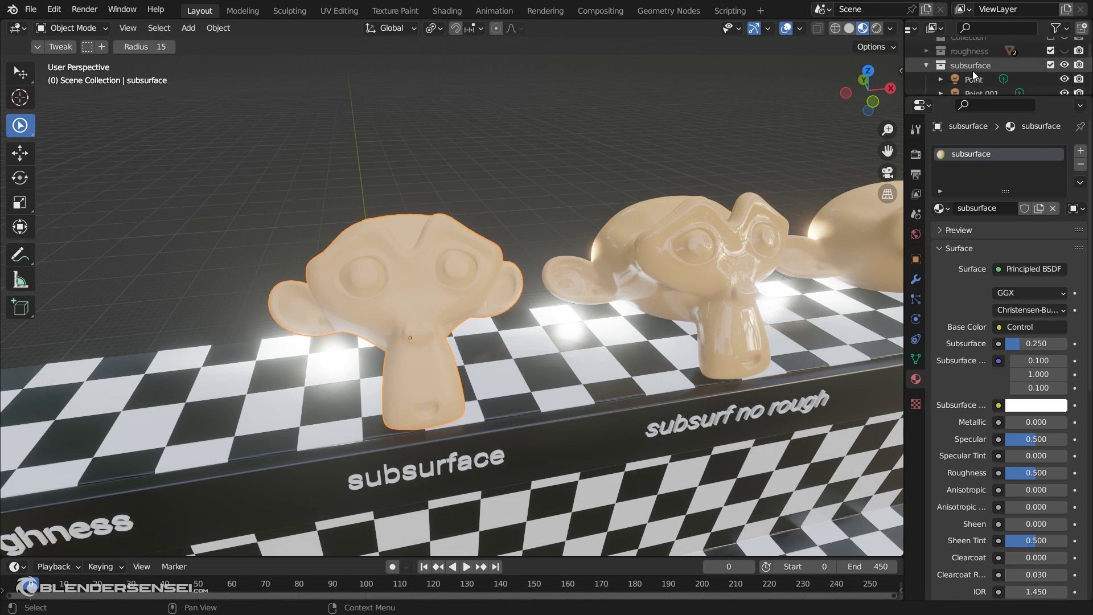
pyautogui.scroll(-2, 976, 70)
pyautogui.click(1064, 56)
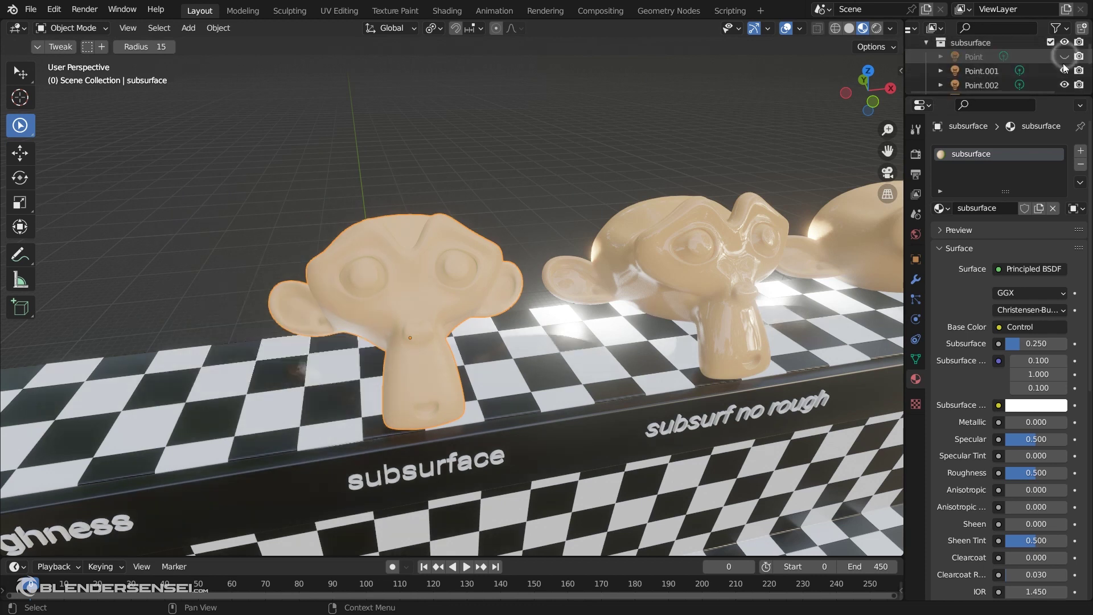
pyautogui.click(1064, 71)
pyautogui.click(1065, 85)
pyautogui.scroll(2, 968, 73)
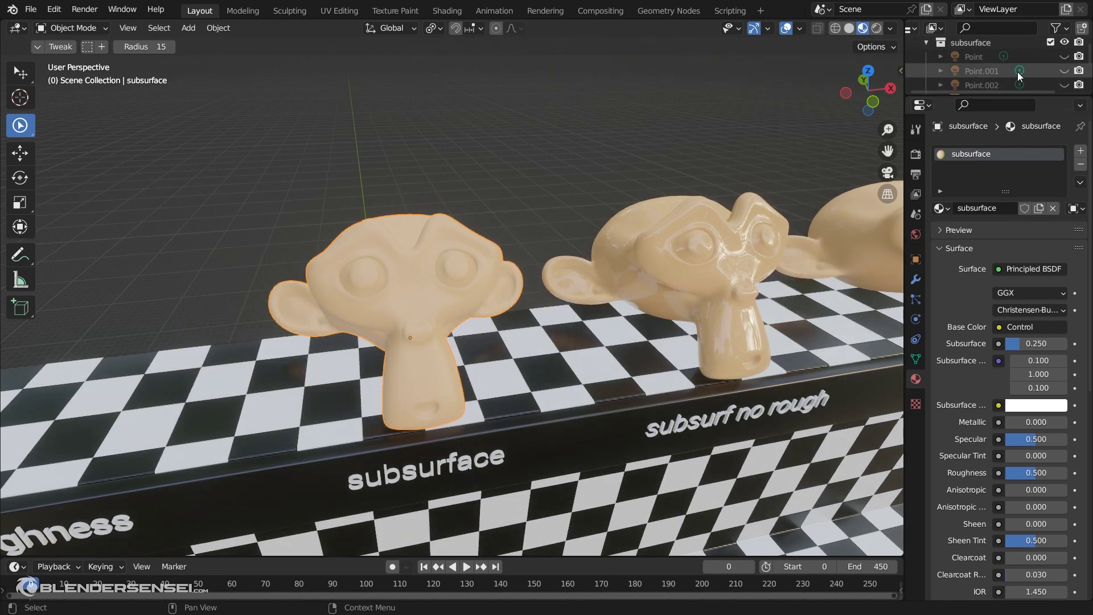
pyautogui.click(928, 66)
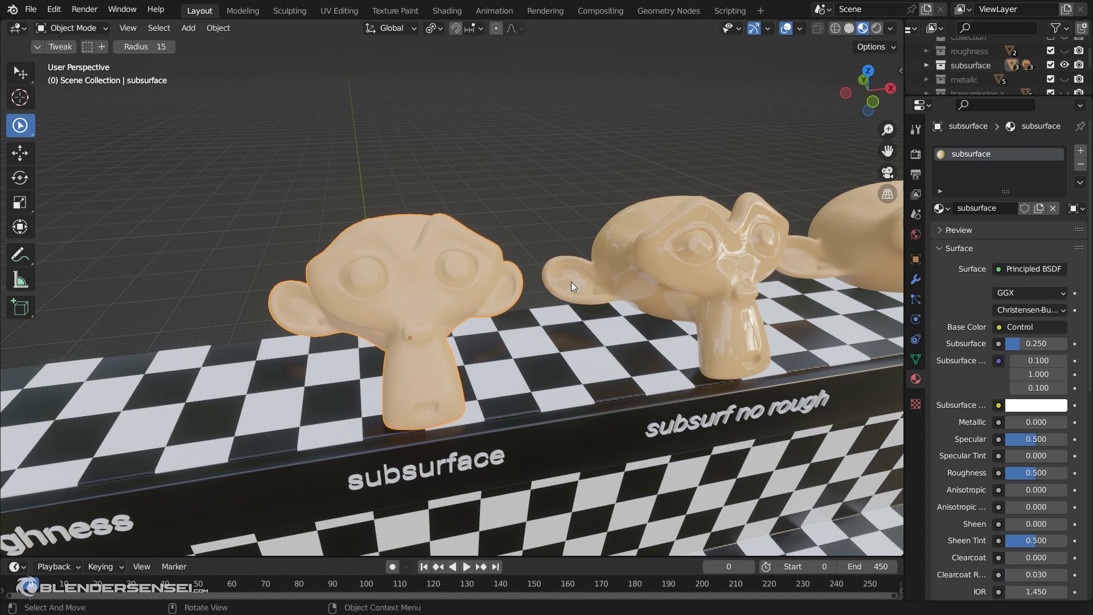
# - Select the subsurf no rough monkey and examine its material's Roughness, keeping it at 0.000
pyautogui.keyDown('shift'); pyautogui.moveTo(637, 337); pyautogui.dragTo(496, 331, button='middle'); pyautogui.keyUp('shift')
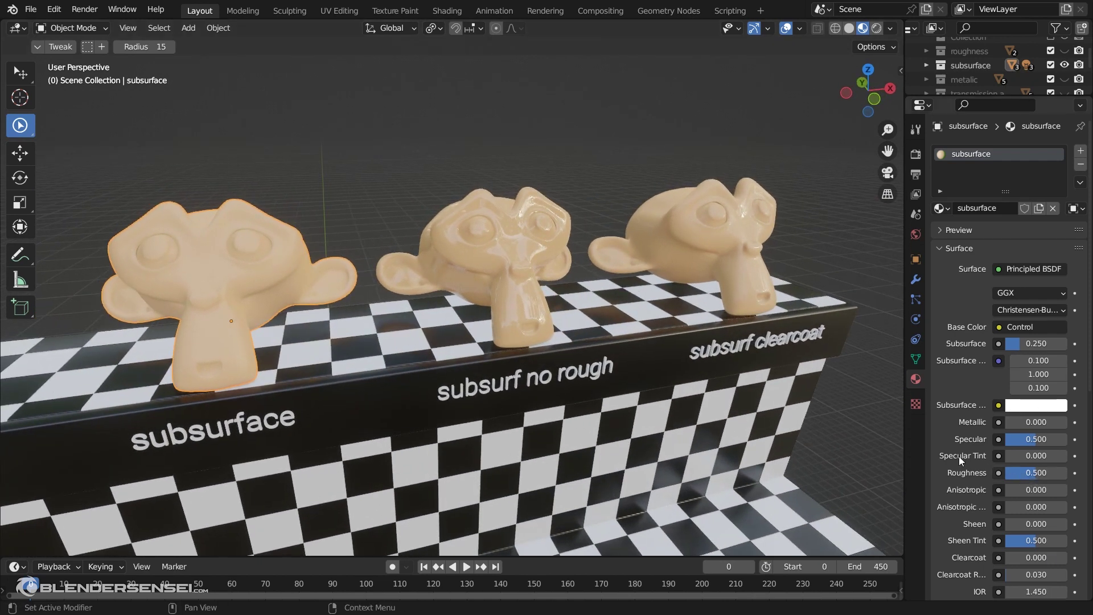
pyautogui.moveTo(249, 319); pyautogui.dragTo(288, 314, button='middle')
pyautogui.keyDown('shift'); pyautogui.moveTo(520, 330); pyautogui.dragTo(431, 342, button='middle'); pyautogui.keyUp('shift')
pyautogui.moveTo(379, 400); pyautogui.dragTo(379, 415, button='middle')
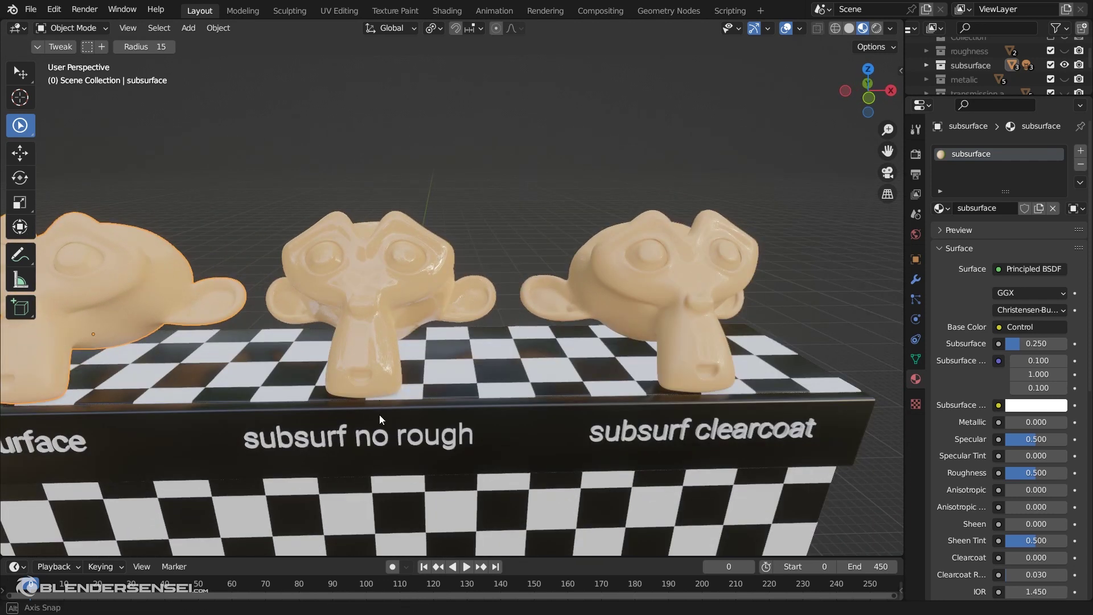
pyautogui.click(413, 278)
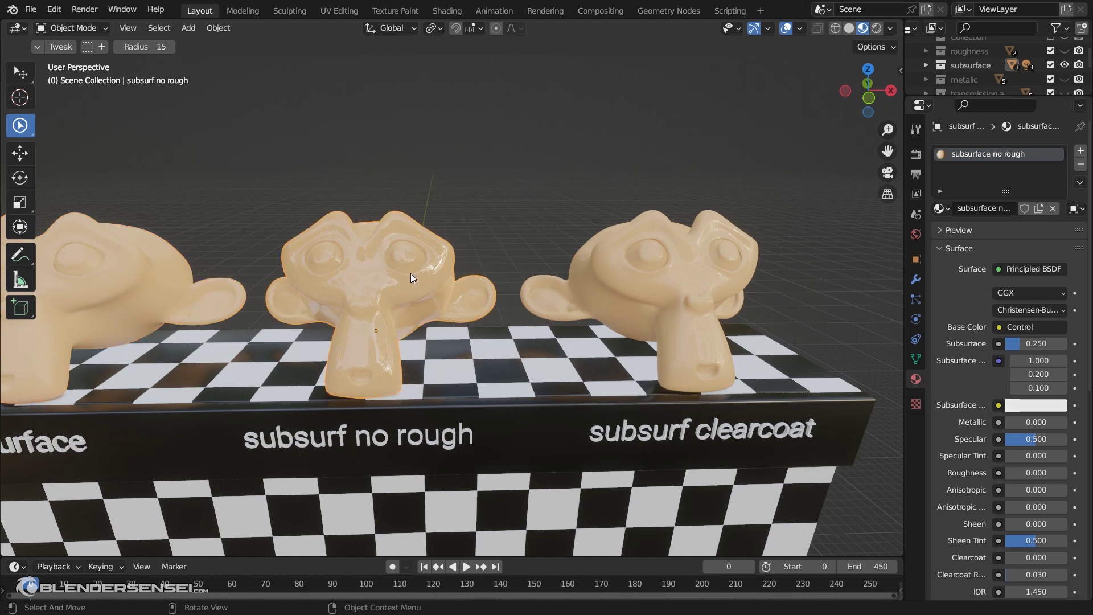
pyautogui.scroll(-2, 960, 329)
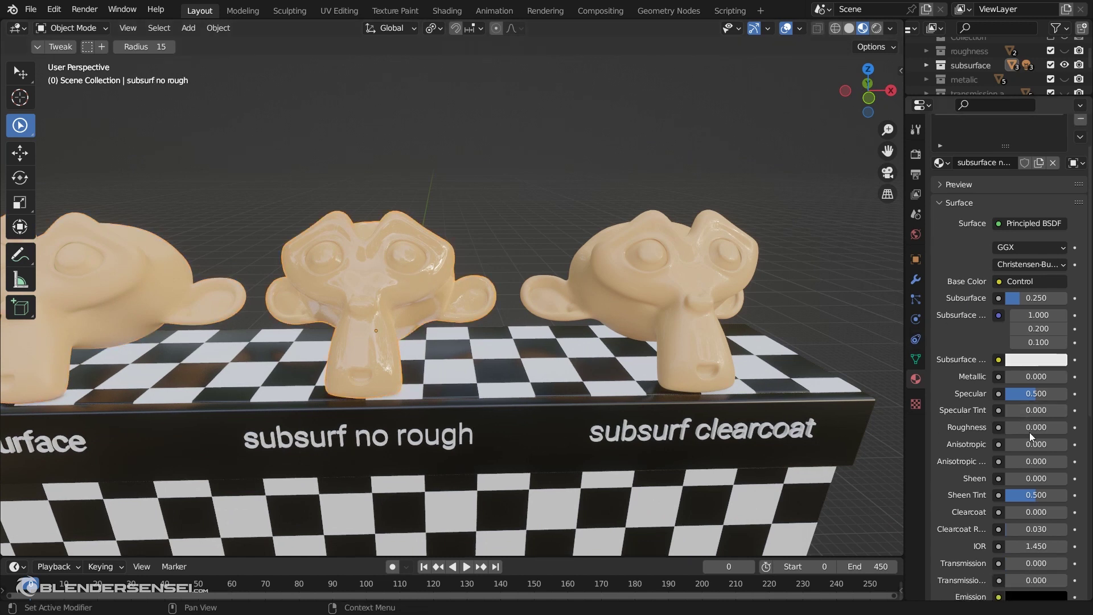
pyautogui.moveTo(1021, 425)
pyautogui.mouseDown()
pyautogui.moveTo(1038, 426)
pyautogui.moveTo(1005, 426)
pyautogui.mouseUp()
# - Select the subsurf clearcoat monkey and raise its material's Roughness to 1.000
pyautogui.moveTo(354, 285)
pyautogui.mouseDown(button='middle')
pyautogui.moveTo(440, 311)
pyautogui.moveTo(502, 296)
pyautogui.moveTo(343, 299)
pyautogui.mouseUp(button='middle')
pyautogui.moveTo(448, 321); pyautogui.dragTo(554, 298, button='middle')
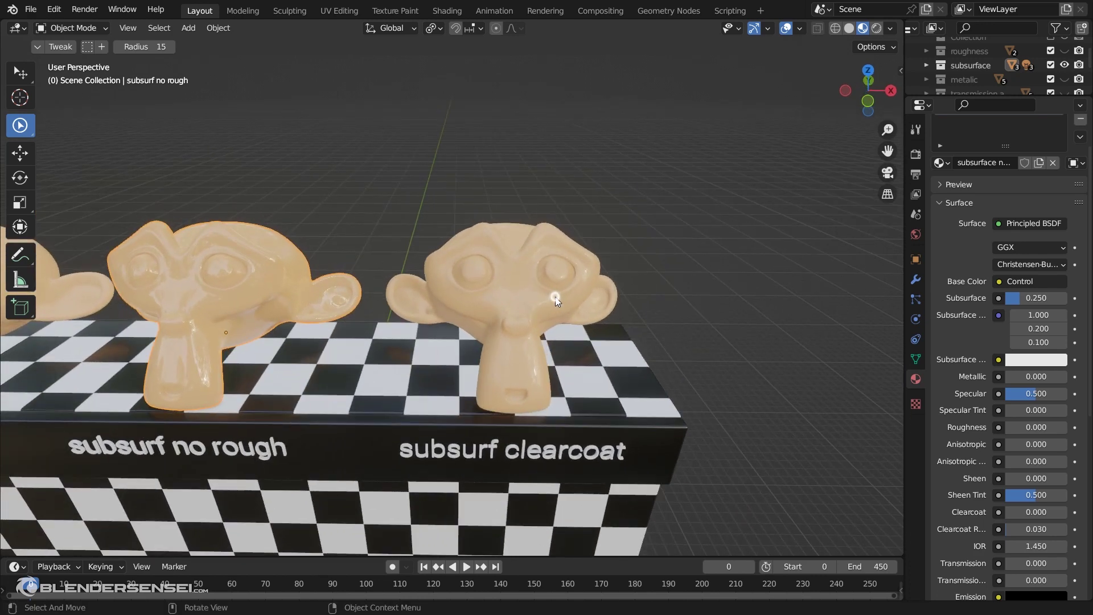
pyautogui.click(554, 298)
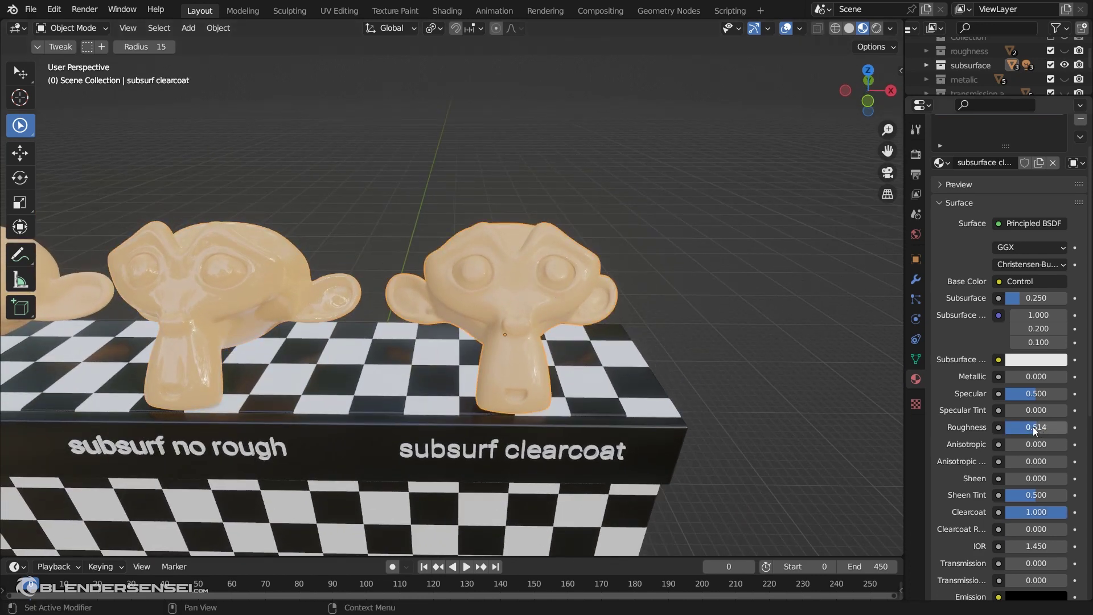
pyautogui.moveTo(645, 375); pyautogui.dragTo(699, 350, button='middle')
pyautogui.moveTo(1039, 427); pyautogui.dragTo(1065, 427)
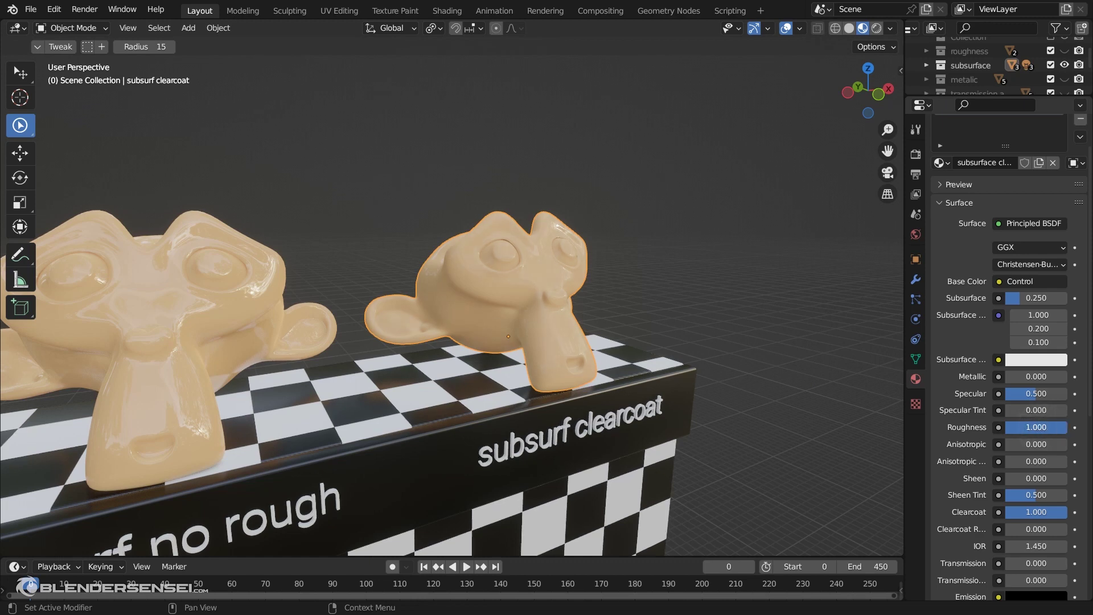
# - Set the subsurf clearcoat material's Roughness to 0.842 and its Clearcoat to 0.860
pyautogui.moveTo(592, 351); pyautogui.dragTo(962, 428, button='middle')
pyautogui.scroll(-2, 963, 428)
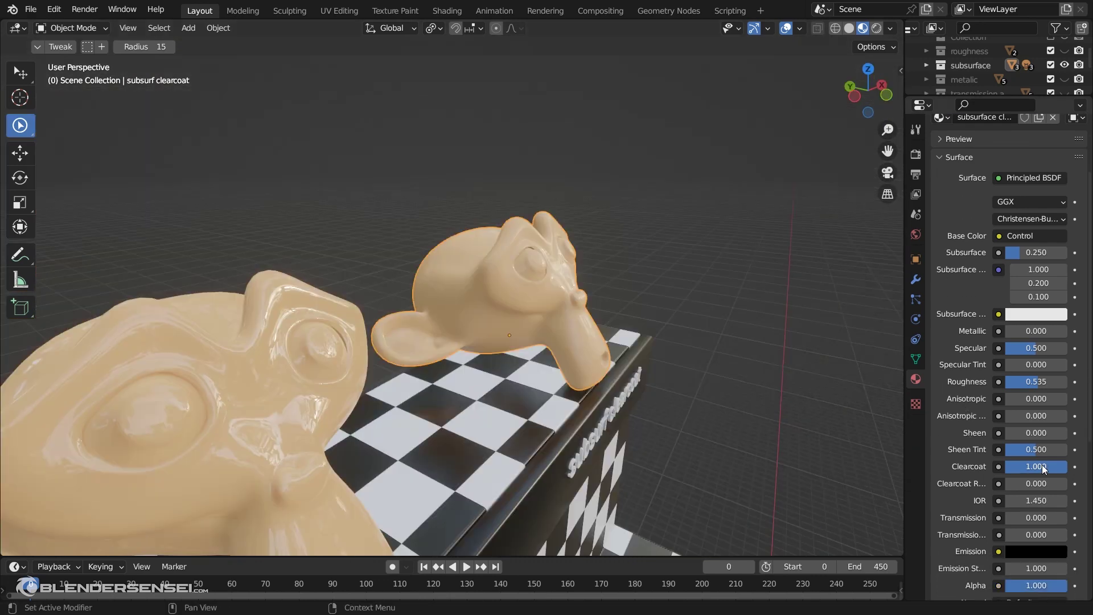
pyautogui.moveTo(1036, 387); pyautogui.dragTo(1058, 387)
pyautogui.moveTo(1065, 466)
pyautogui.mouseDown()
pyautogui.moveTo(1005, 467)
pyautogui.moveTo(1059, 466)
pyautogui.mouseUp()
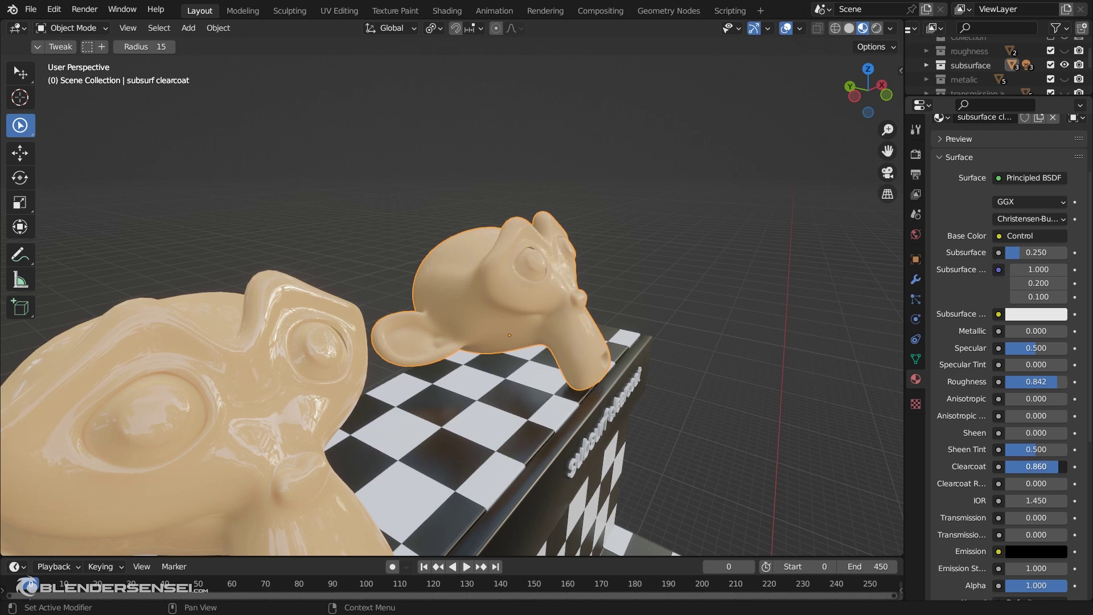
# - Hide the subsurface collection and show the metalic collection in the viewport
pyautogui.moveTo(753, 410); pyautogui.dragTo(449, 457, button='middle')
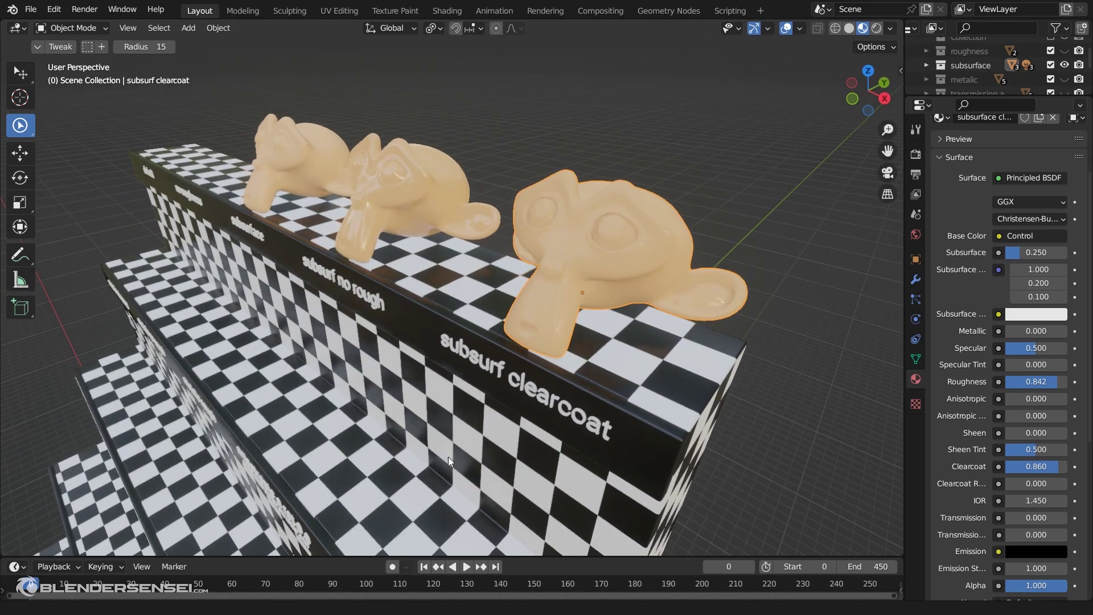
pyautogui.moveTo(500, 341)
pyautogui.mouseDown(button='middle')
pyautogui.moveTo(580, 333)
pyautogui.moveTo(497, 330)
pyautogui.moveTo(501, 350)
pyautogui.mouseUp(button='middle')
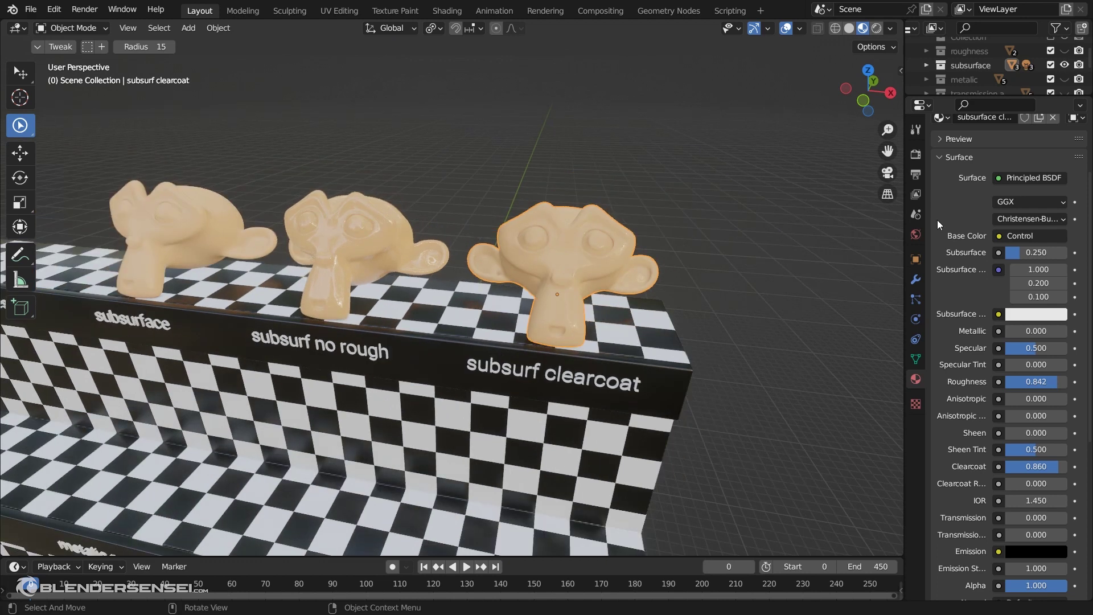
pyautogui.click(1064, 65)
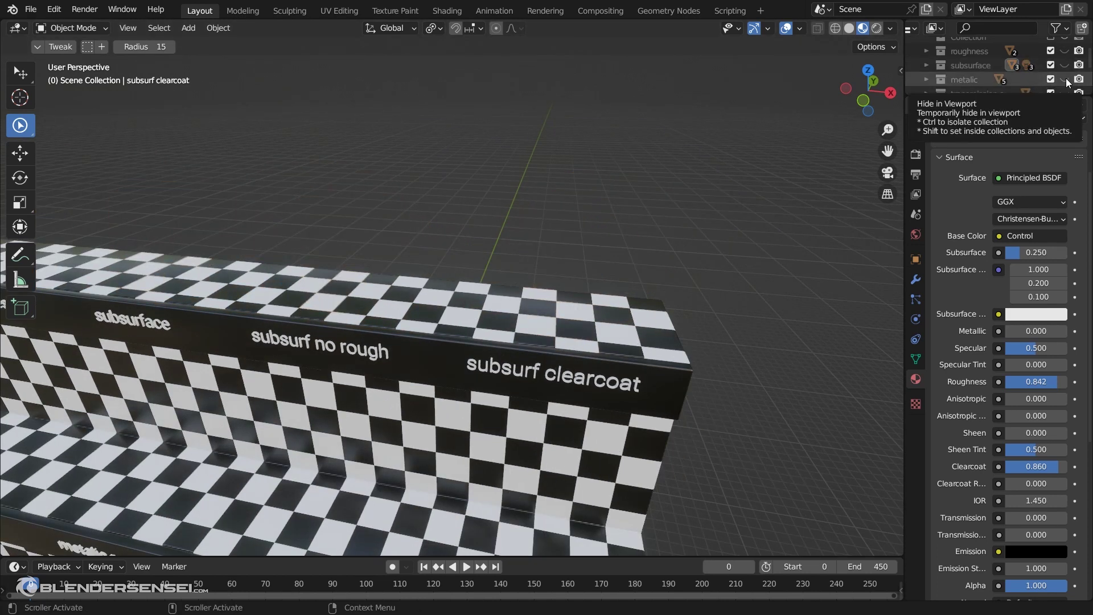
pyautogui.click(1065, 79)
# - Select the metalic no rough sphere and lower its material's Metallic value to 0.000
pyautogui.scroll(-1, 480, 313)
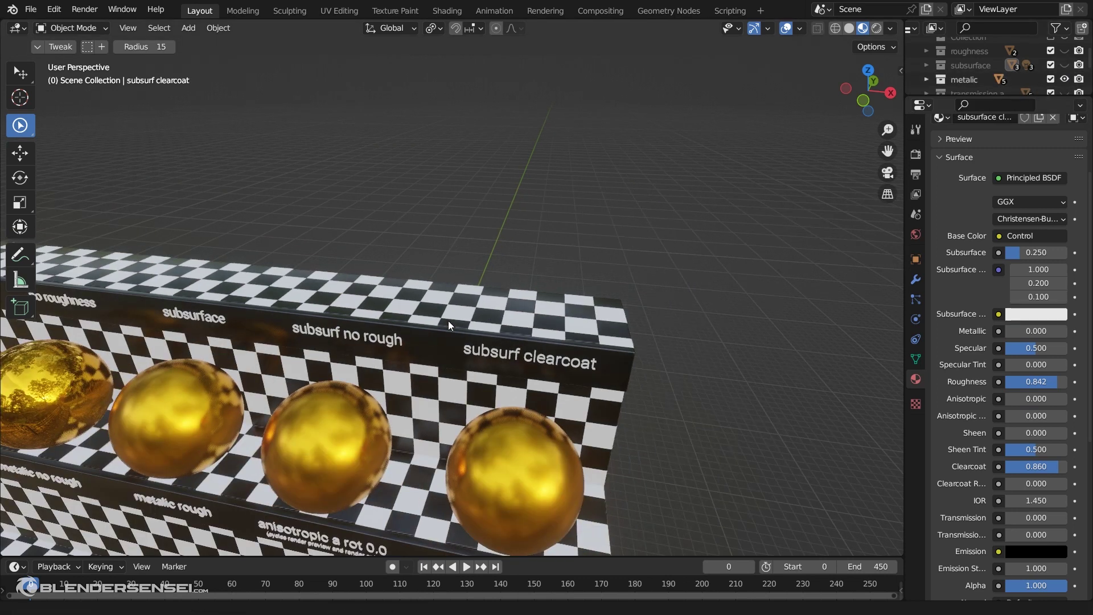
pyautogui.keyDown('shift'); pyautogui.moveTo(448, 320); pyautogui.dragTo(589, 265, button='middle'); pyautogui.keyUp('shift')
pyautogui.keyDown('shift'); pyautogui.moveTo(436, 289); pyautogui.dragTo(508, 255, button='middle'); pyautogui.keyUp('shift')
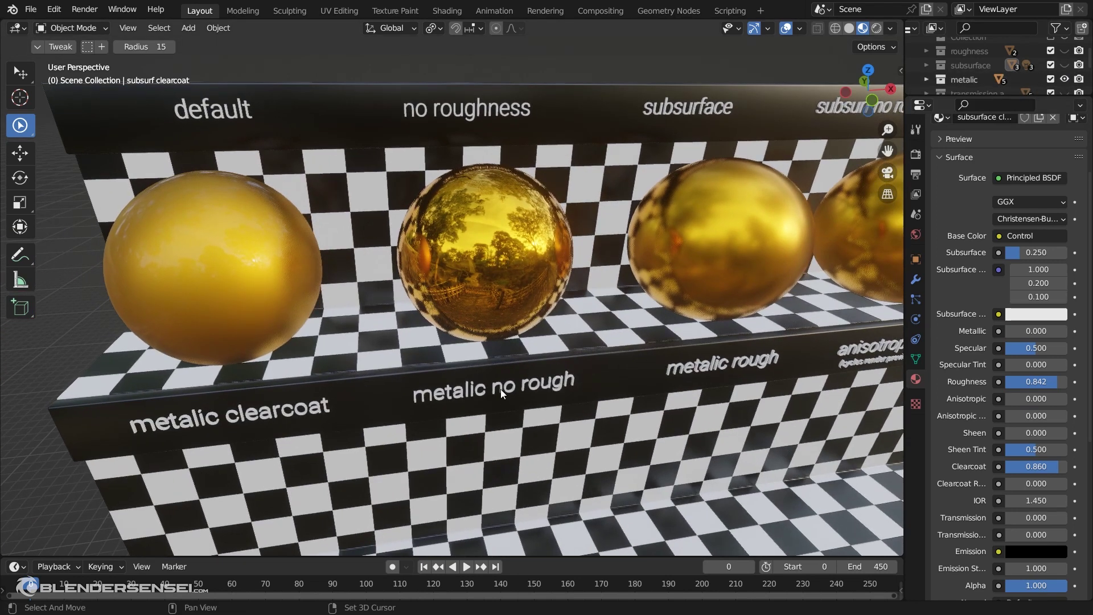
pyautogui.click(511, 237)
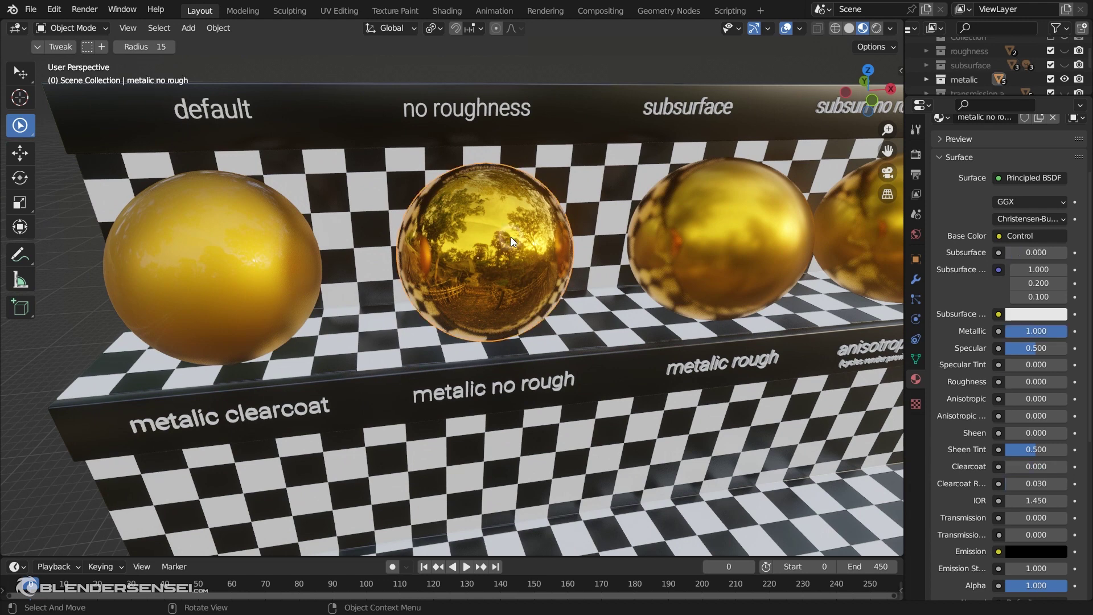
pyautogui.scroll(-4, 979, 310)
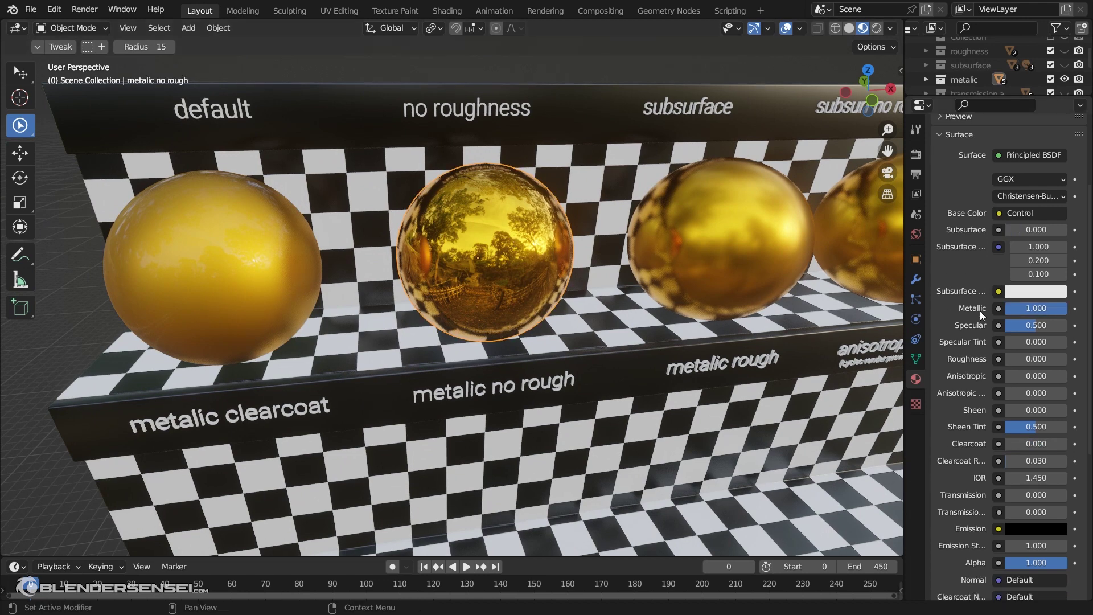
pyautogui.scroll(3, 975, 313)
pyautogui.moveTo(1066, 309); pyautogui.dragTo(1006, 308)
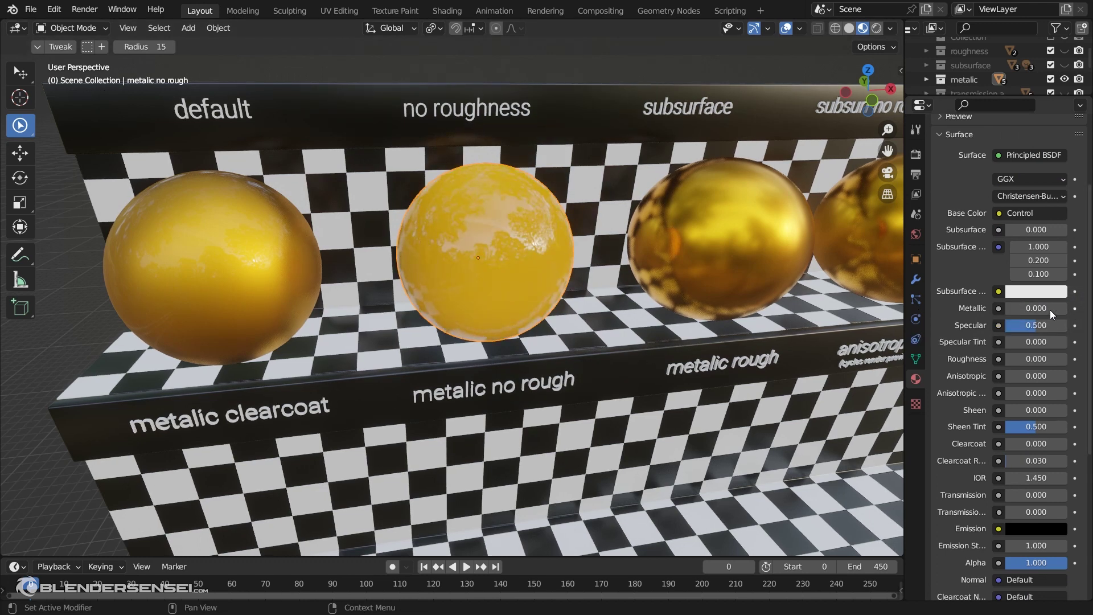
# - Show the roughness collection to compare its spheres with the metalic no rough sphere, and hide it again
pyautogui.moveTo(551, 263); pyautogui.dragTo(618, 196, button='middle')
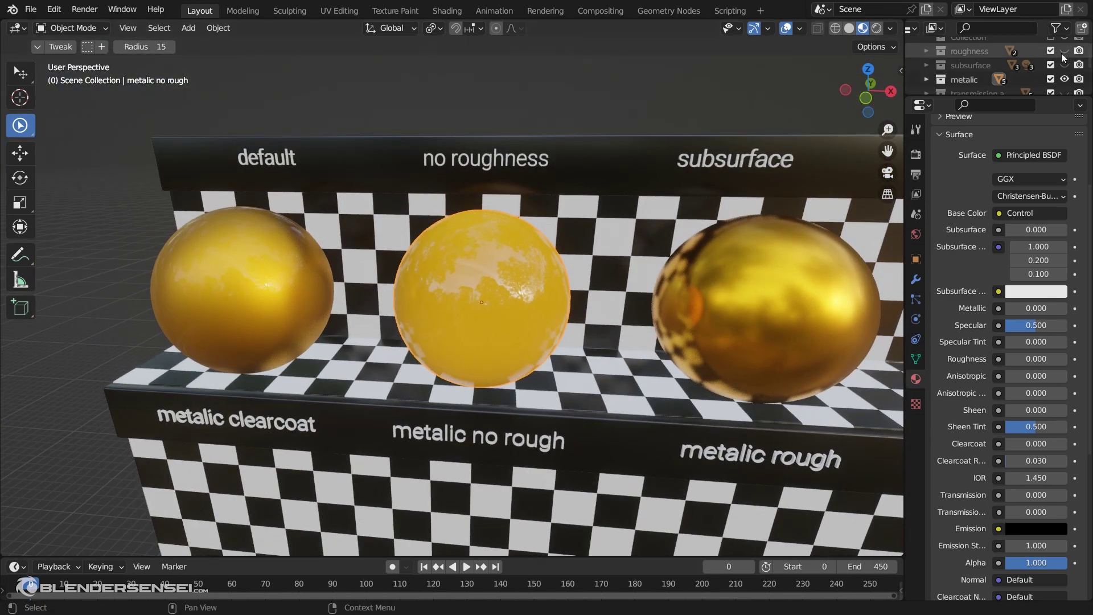
pyautogui.moveTo(645, 131); pyautogui.dragTo(418, 171, button='middle')
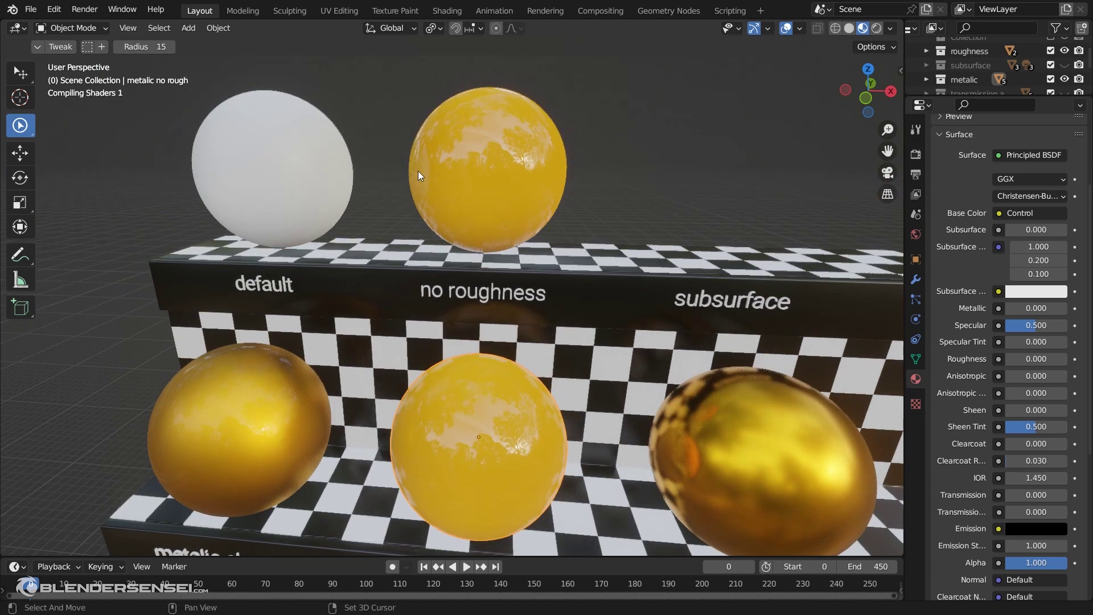
pyautogui.keyDown('shift'); pyautogui.moveTo(524, 280); pyautogui.dragTo(528, 197, button='middle'); pyautogui.keyUp('shift')
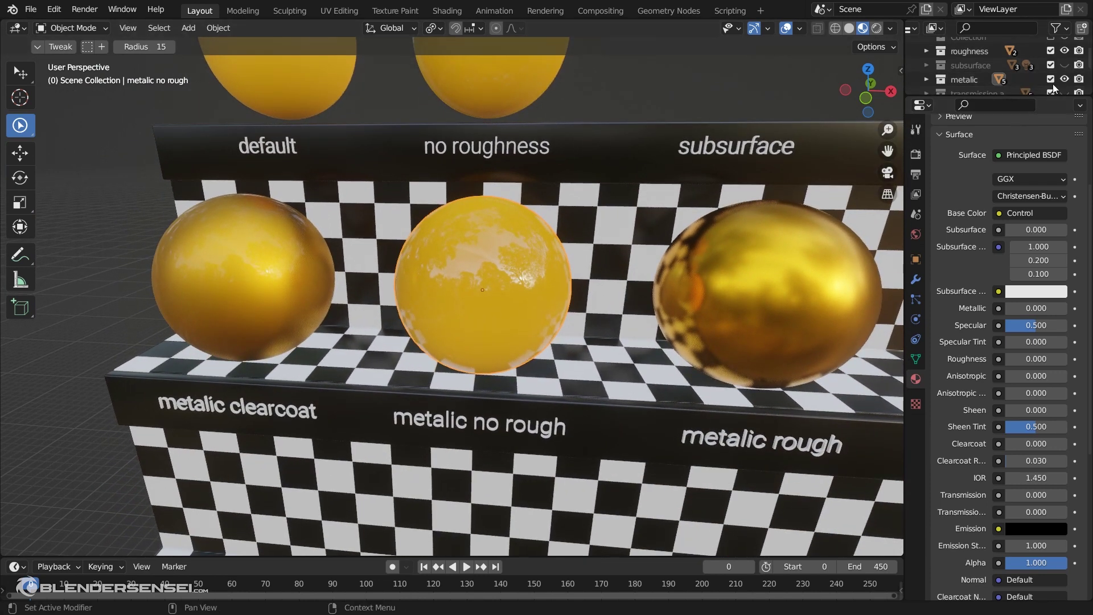
pyautogui.click(1065, 67)
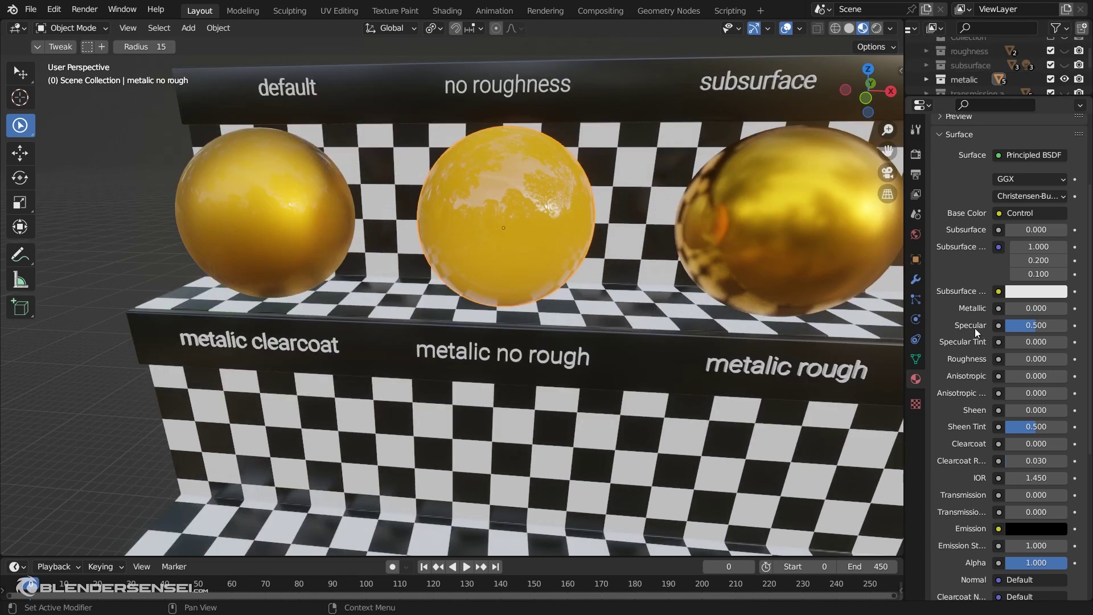
# - Set the metalic no rough material's Metallic value to 1.000
pyautogui.click(1022, 312)
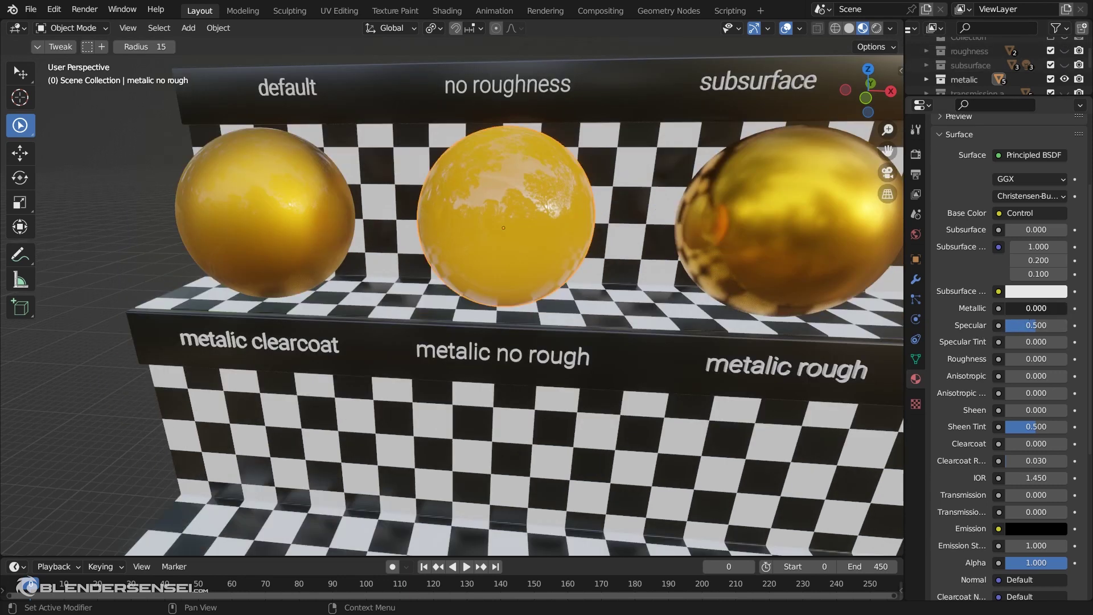
pyautogui.write('1')
pyautogui.press('Return')
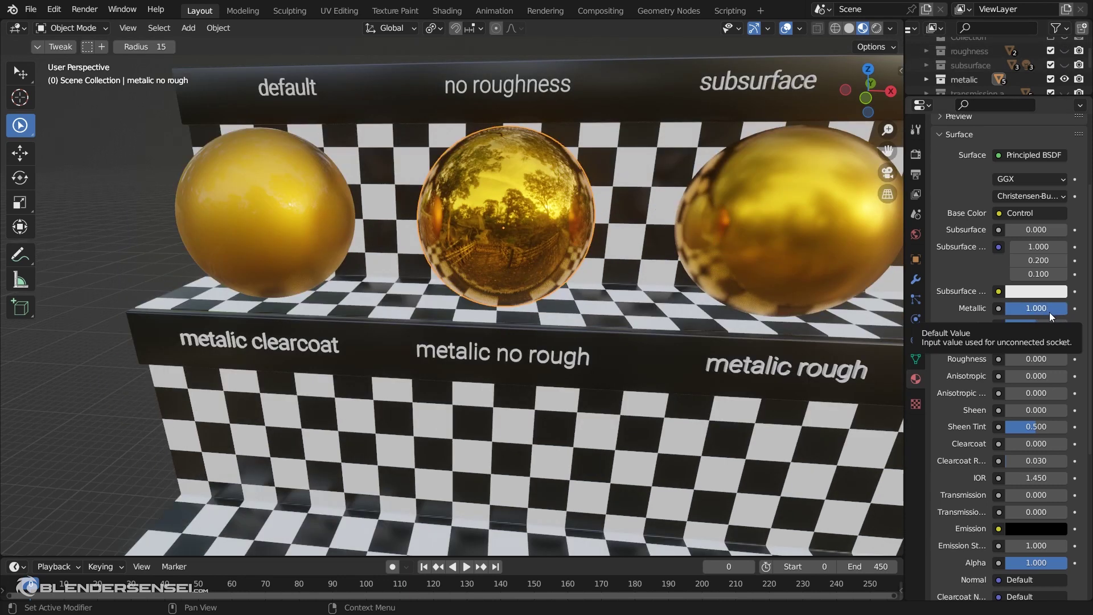
# - Vary the metalic no rough material's Metallic value down and up, ending at 0.754
pyautogui.moveTo(1060, 313)
pyautogui.mouseDown()
pyautogui.moveTo(994, 311)
pyautogui.moveTo(1047, 312)
pyautogui.mouseUp()
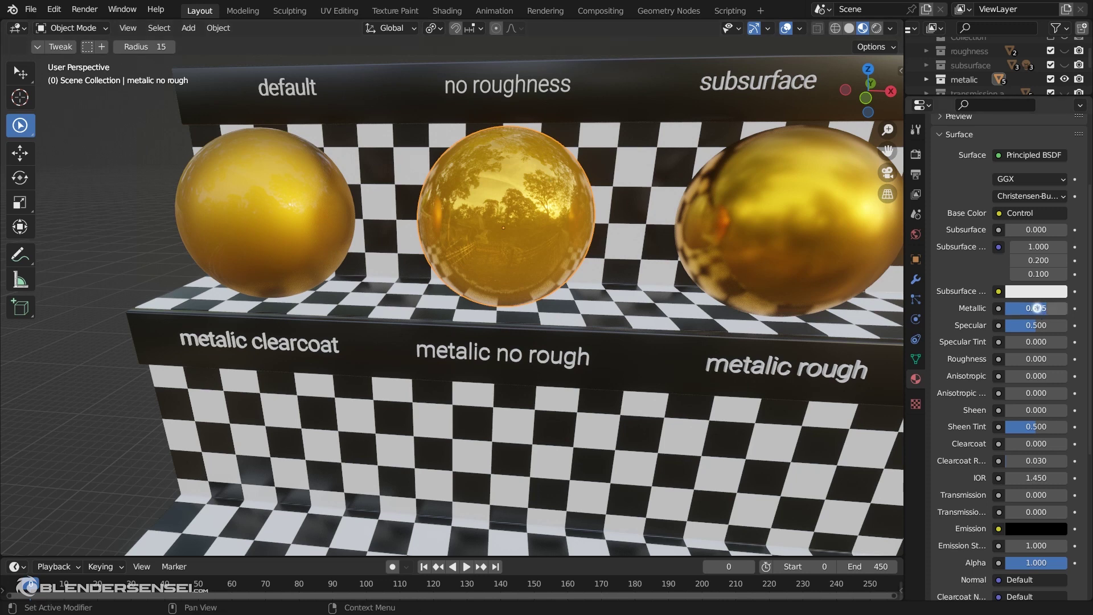
pyautogui.moveTo(1037, 308); pyautogui.dragTo(1065, 308)
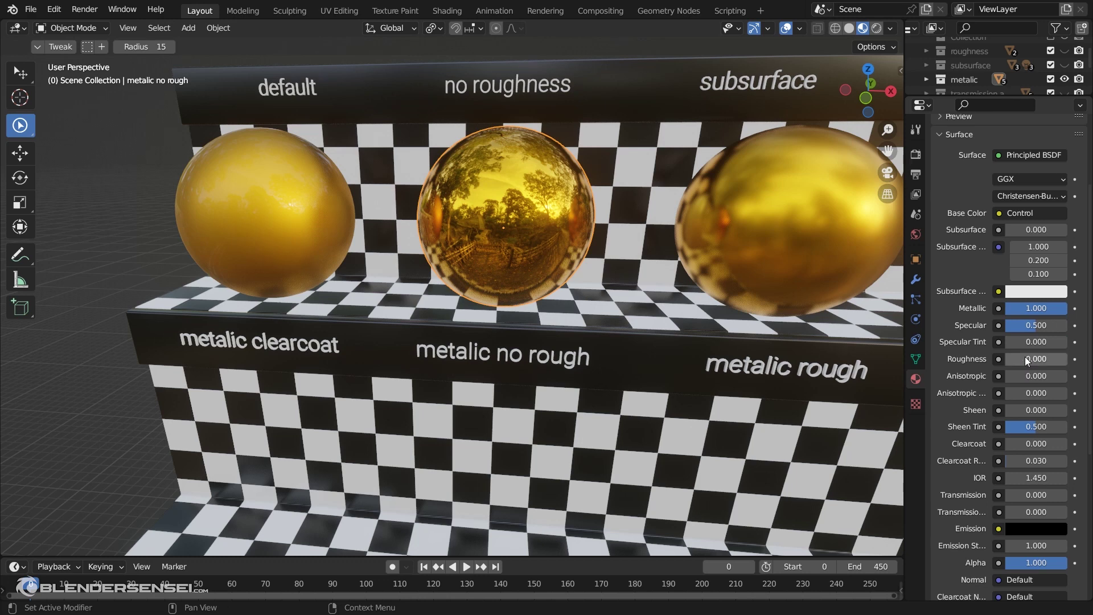
pyautogui.moveTo(1025, 357); pyautogui.dragTo(974, 369)
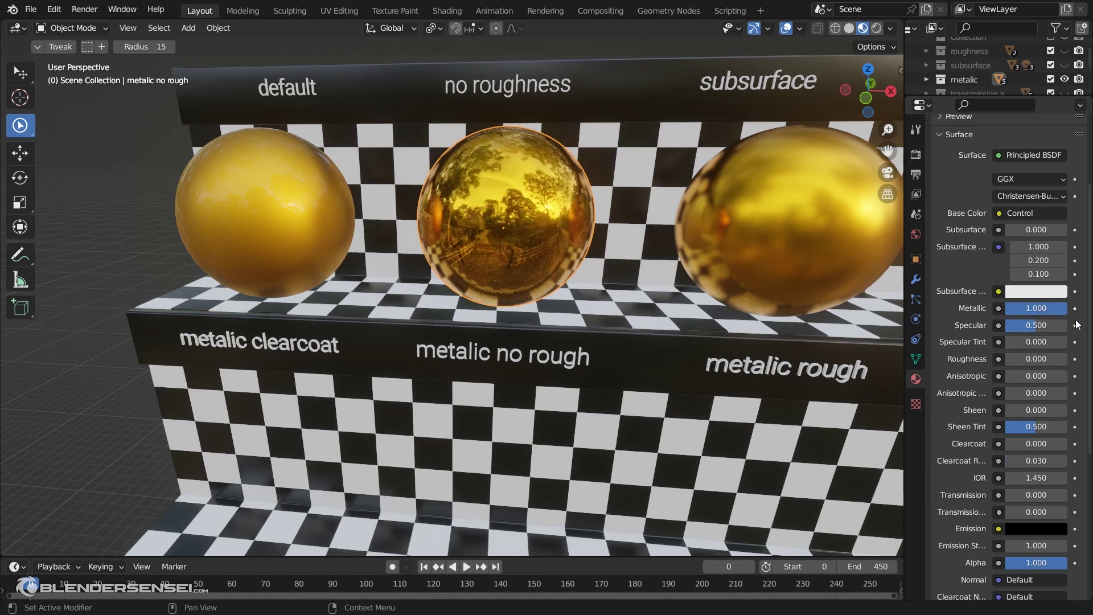
pyautogui.moveTo(1059, 308); pyautogui.dragTo(1053, 308)
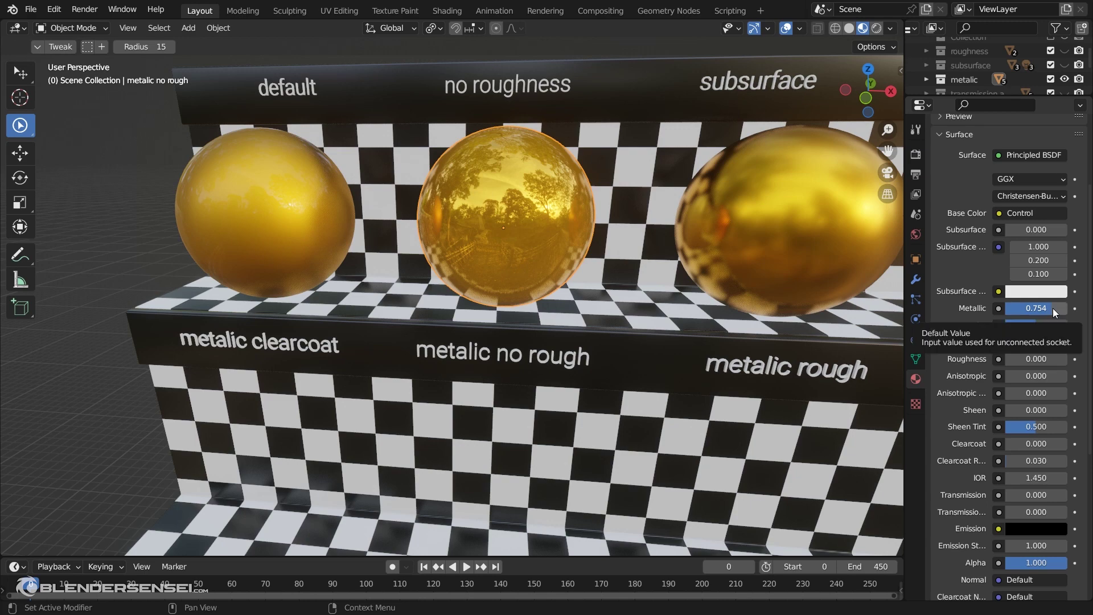
# - Split the 3D viewport into two side-by-side areas and turn the new area into a Shader Editor
pyautogui.moveTo(900, 23); pyautogui.dragTo(436, 23)
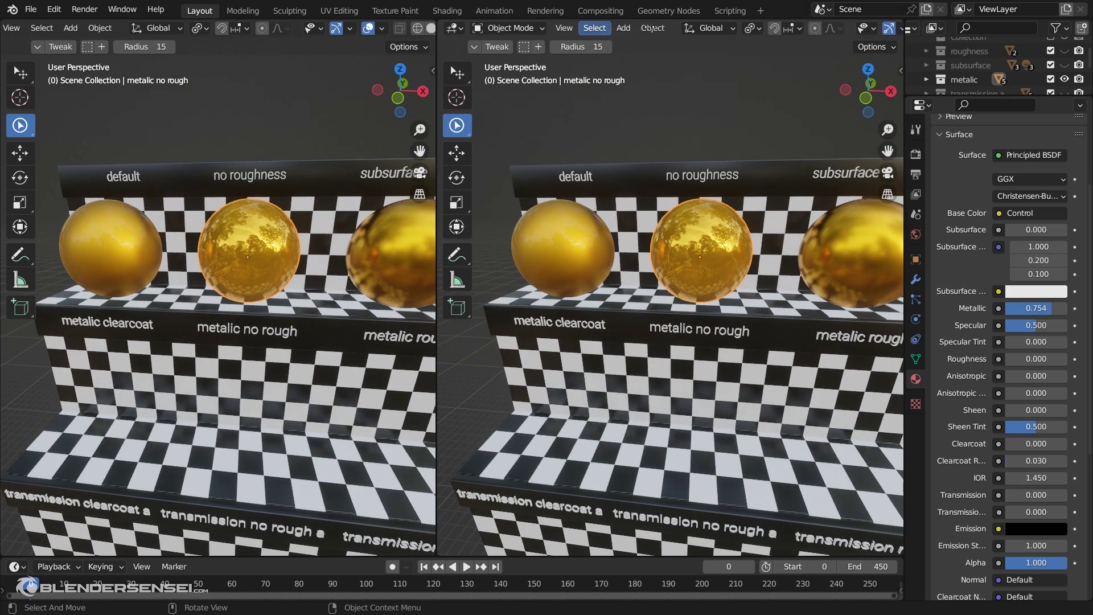
pyautogui.click(457, 28)
pyautogui.click(501, 159)
# - Change the Color on the Control group's Group Output node to white
pyautogui.click(630, 232)
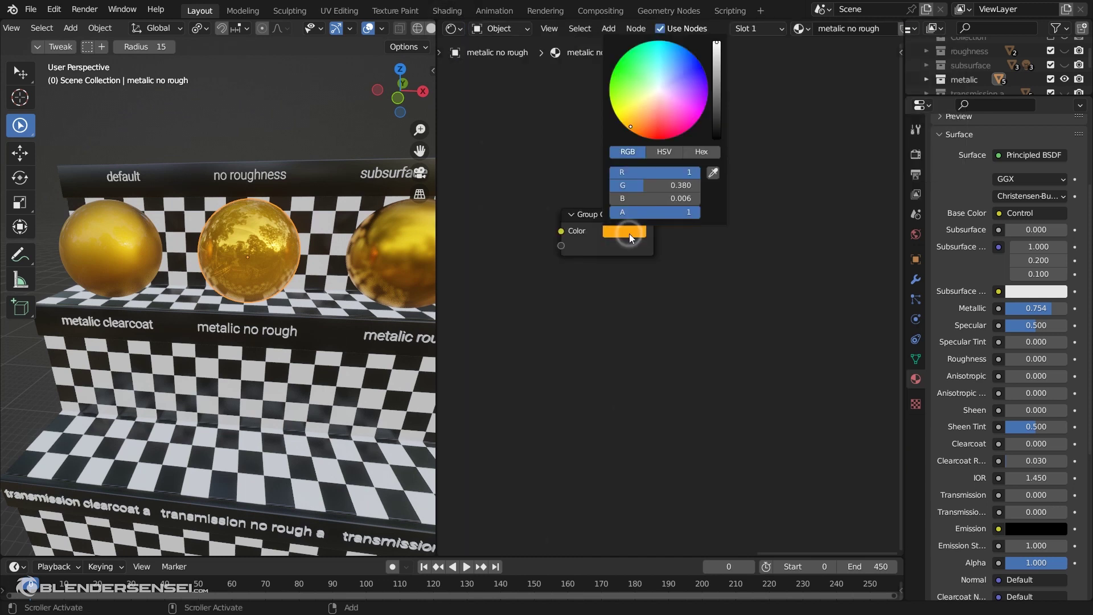
pyautogui.moveTo(643, 185); pyautogui.dragTo(730, 199)
pyautogui.moveTo(189, 272); pyautogui.dragTo(207, 301, button='middle')
pyautogui.scroll(5, 208, 302)
pyautogui.moveTo(262, 280); pyautogui.dragTo(299, 272, button='middle')
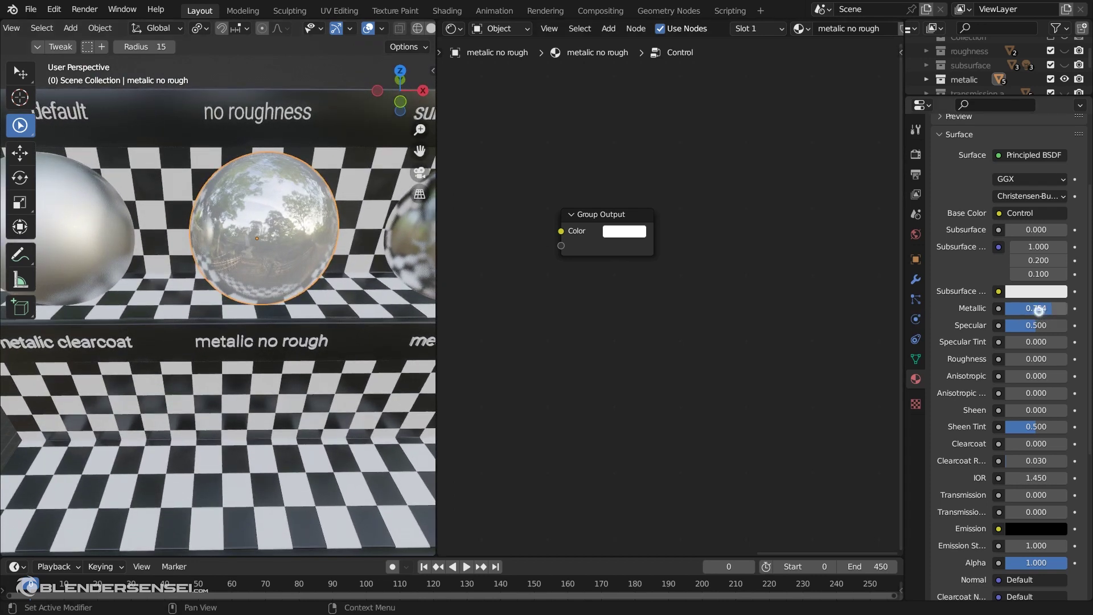
# - Raise the metalic no rough material's Metallic to 1.000 and return the Control group's output Color to orange
pyautogui.moveTo(1034, 312); pyautogui.dragTo(1066, 313)
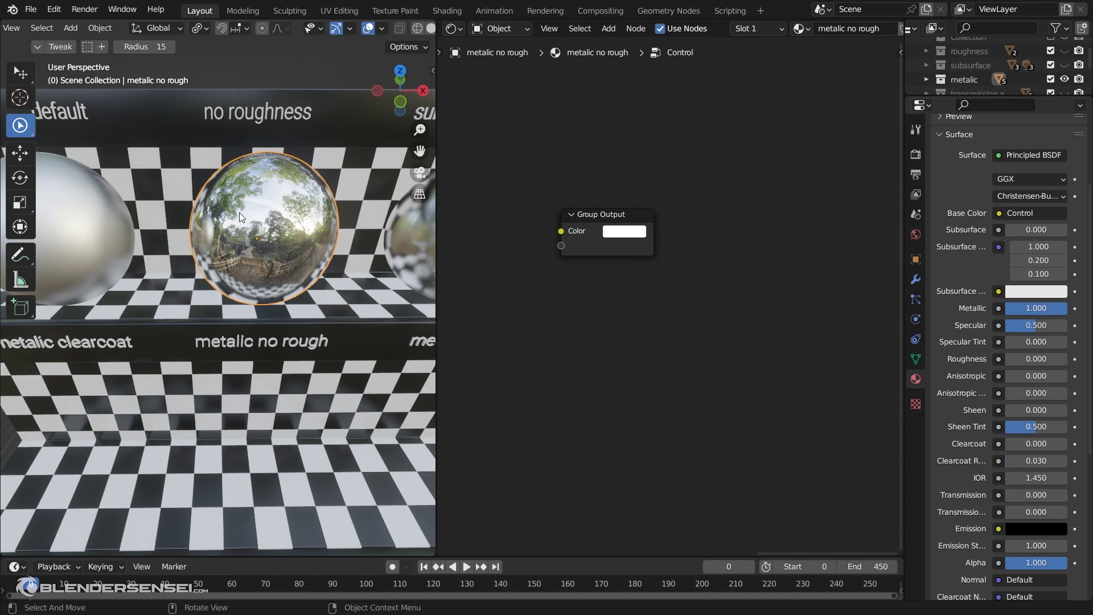
pyautogui.moveTo(238, 255)
pyautogui.mouseDown(button='middle')
pyautogui.moveTo(269, 264)
pyautogui.moveTo(250, 251)
pyautogui.mouseUp(button='middle')
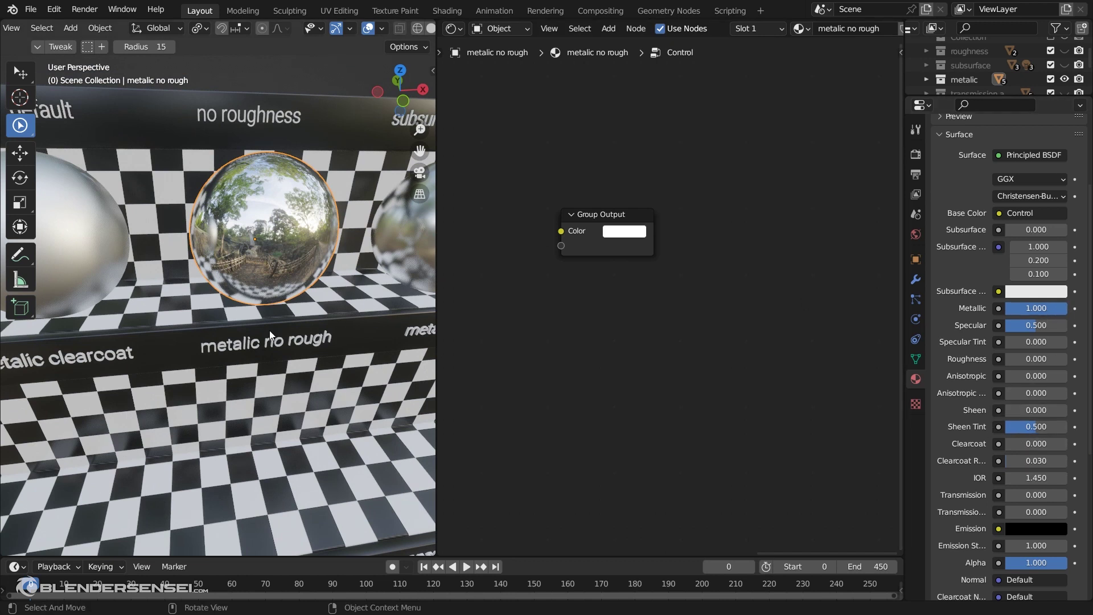
pyautogui.click(620, 233)
pyautogui.moveTo(659, 90); pyautogui.dragTo(637, 125)
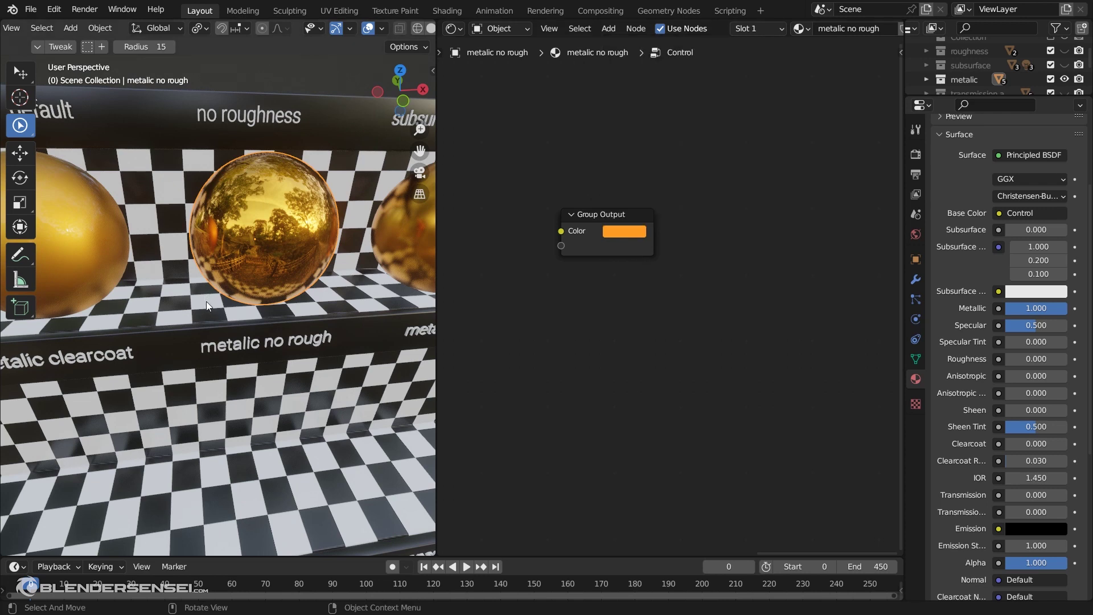
# - Select the metalic clearcoat sphere and check its material's Clearcoat setting
pyautogui.scroll(-3, 210, 333)
pyautogui.moveTo(213, 334); pyautogui.dragTo(297, 322, button='middle')
pyautogui.click(256, 258)
pyautogui.scroll(3, 320, 337)
pyautogui.scroll(-2, 952, 319)
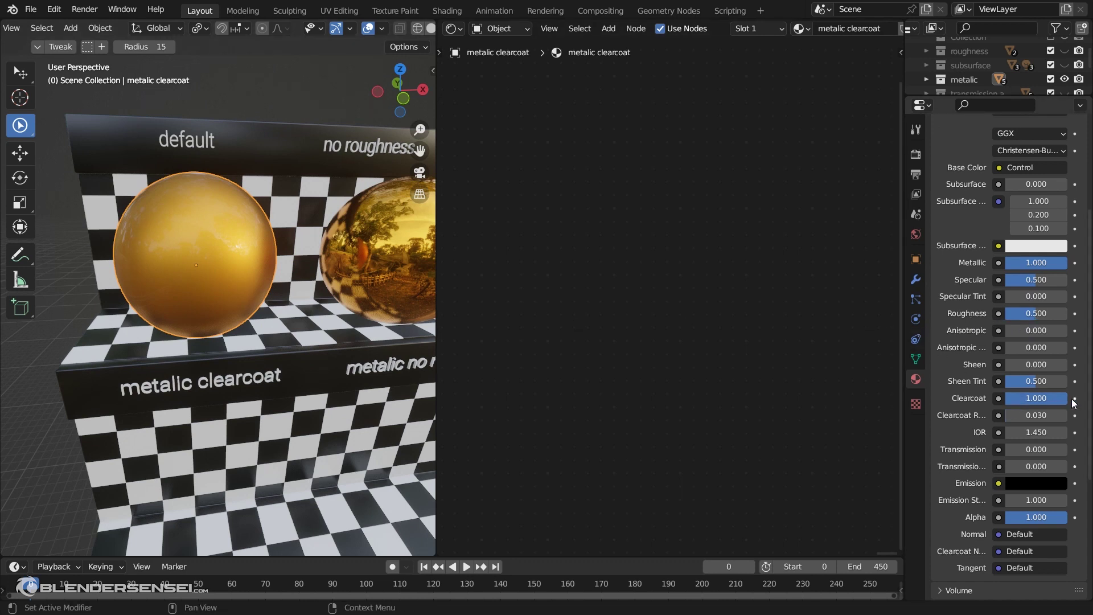
pyautogui.moveTo(1062, 398)
pyautogui.mouseDown()
pyautogui.moveTo(1007, 398)
pyautogui.moveTo(1066, 398)
pyautogui.mouseUp()
# - Select the metalic rough sphere and set its material's Roughness to 0.259
pyautogui.moveTo(227, 226); pyautogui.dragTo(320, 319, button='middle')
pyautogui.scroll(3, 181, 295)
pyautogui.scroll(-2, 365, 327)
pyautogui.click(279, 279)
pyautogui.scroll(2, 302, 333)
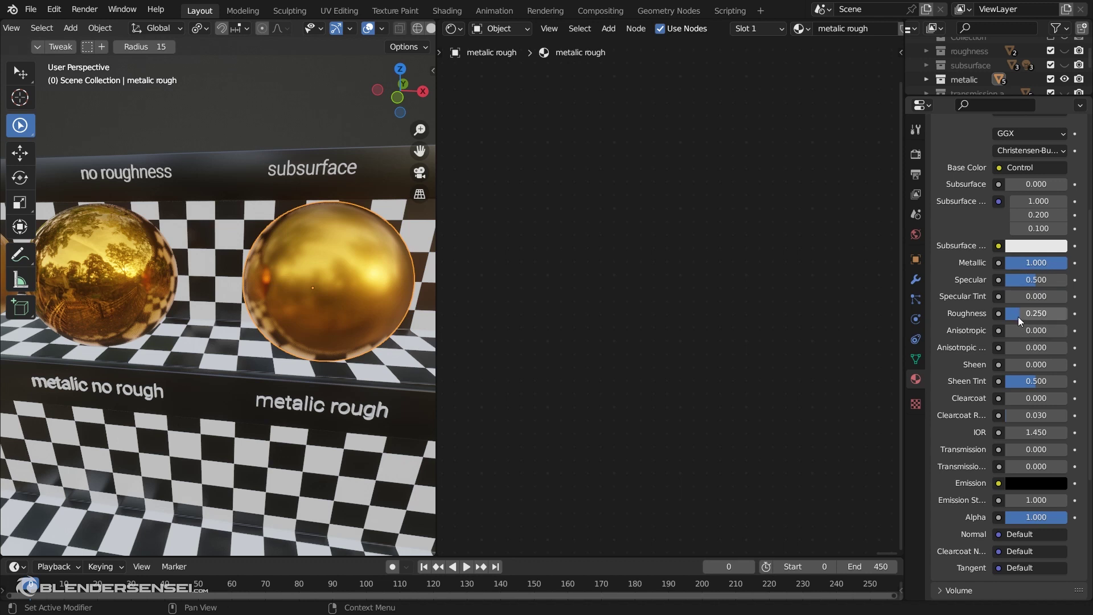
pyautogui.moveTo(1018, 316); pyautogui.dragTo(1030, 316)
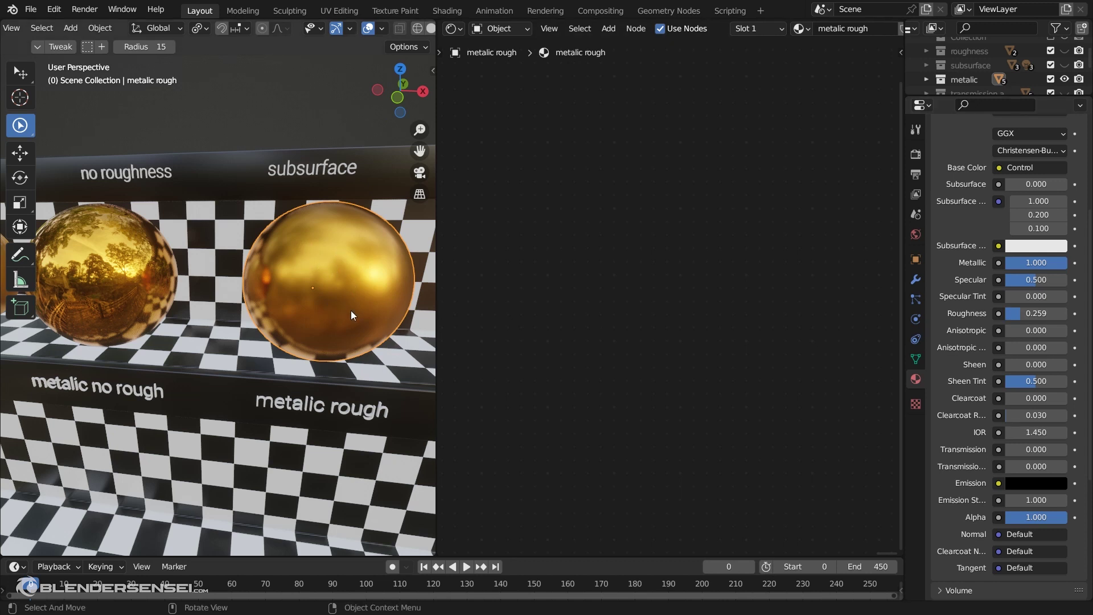
# - Examine the anisotropic a and anisotropic b spheres and their labels in the material preview
pyautogui.keyDown('shift'); pyautogui.moveTo(365, 313); pyautogui.dragTo(96, 313, button='middle'); pyautogui.keyUp('shift')
pyautogui.scroll(-4, 239, 313)
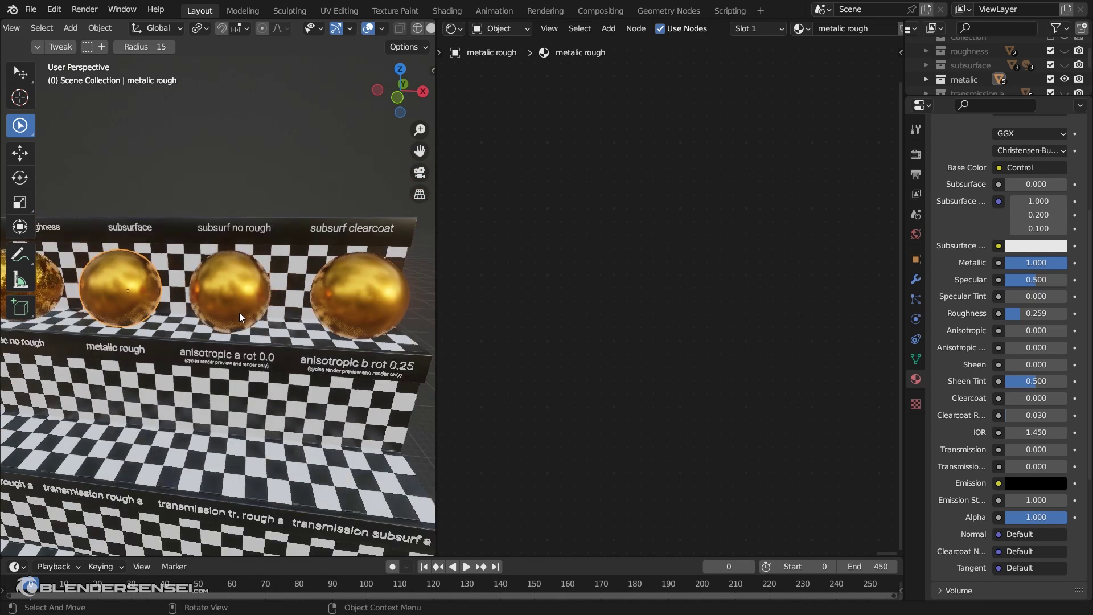
pyautogui.keyDown('shift'); pyautogui.moveTo(319, 318); pyautogui.dragTo(277, 318, button='middle'); pyautogui.keyUp('shift')
pyautogui.scroll(-1, 288, 325)
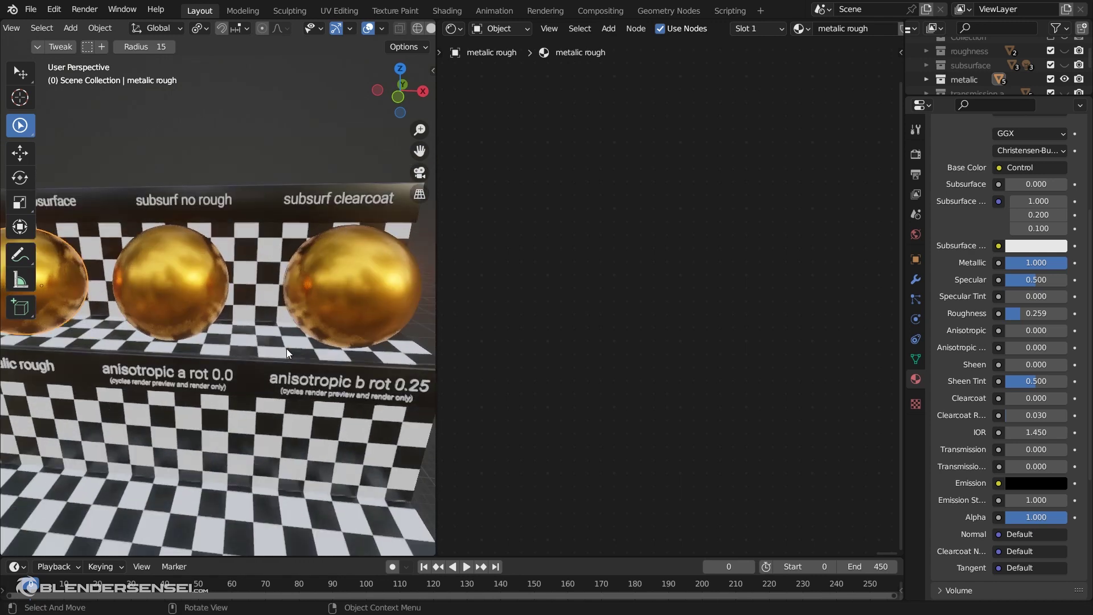
pyautogui.scroll(2, 292, 347)
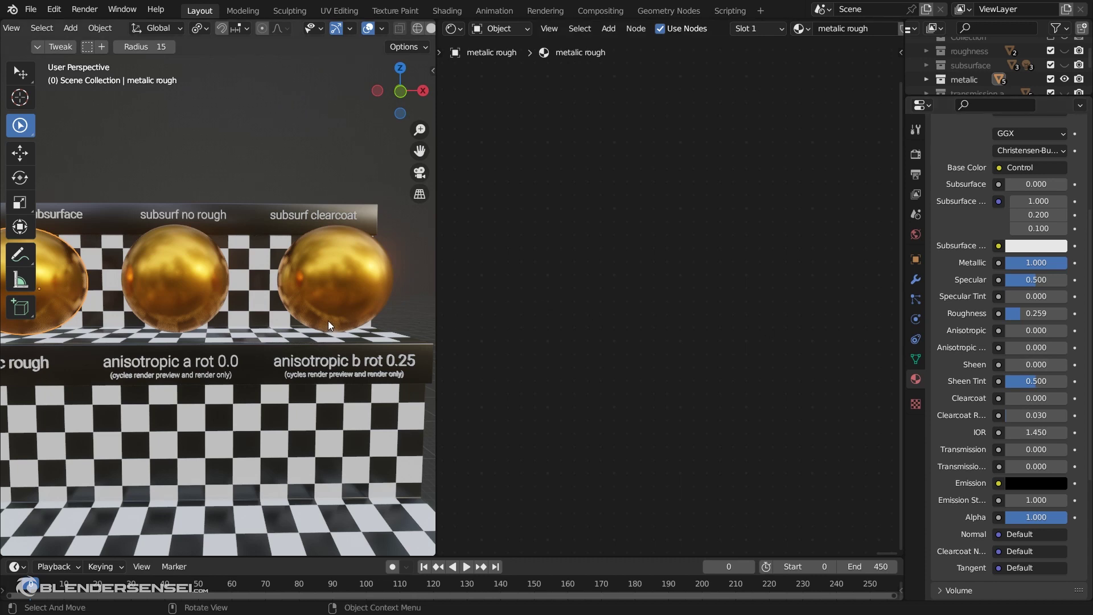
pyautogui.moveTo(329, 313); pyautogui.dragTo(228, 303, button='middle')
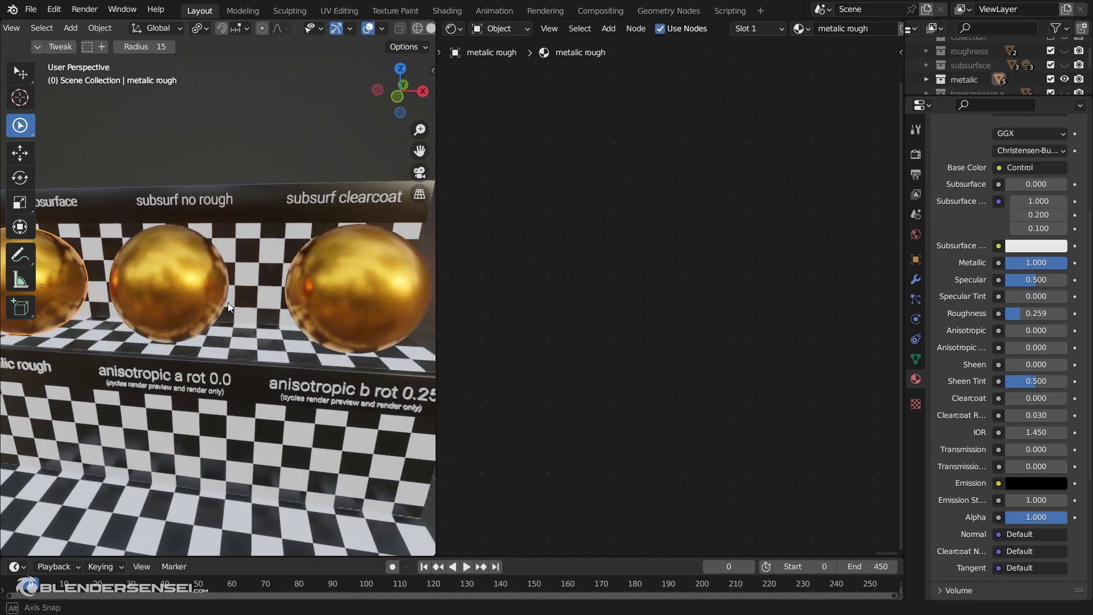
pyautogui.scroll(-2, 383, 27)
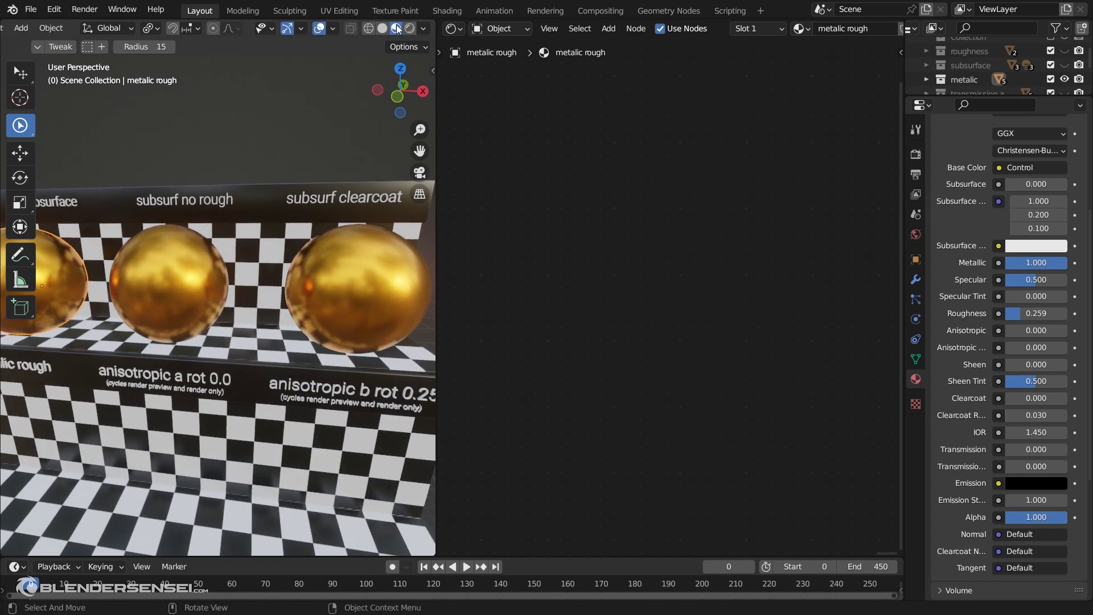
pyautogui.moveTo(343, 173)
pyautogui.mouseDown(button='middle')
pyautogui.moveTo(250, 266)
pyautogui.moveTo(300, 255)
pyautogui.moveTo(253, 265)
pyautogui.mouseUp(button='middle')
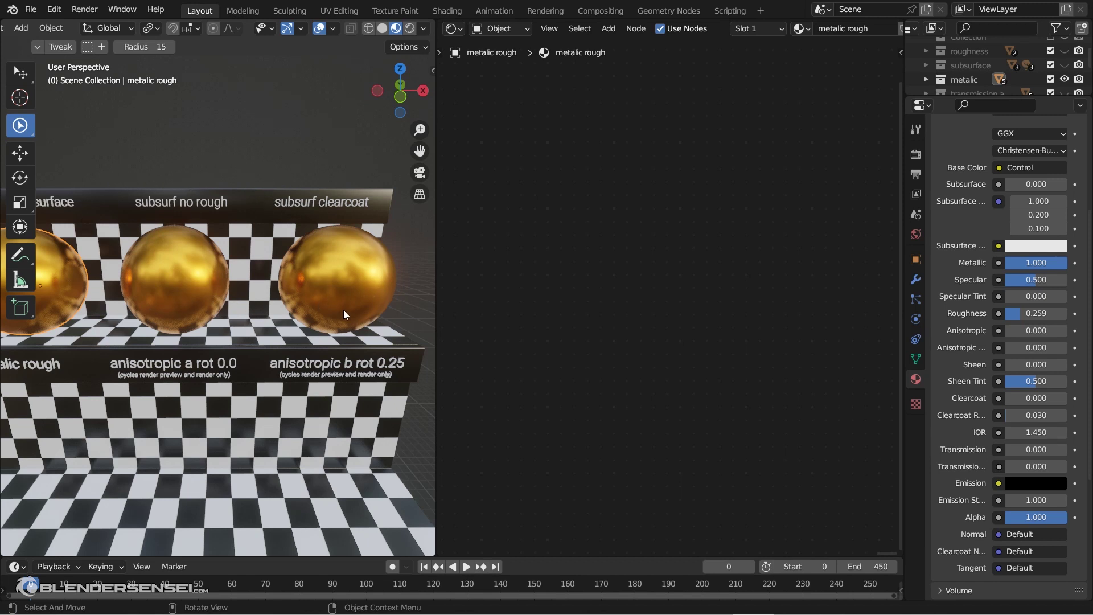
pyautogui.scroll(-3, 1010, 442)
pyautogui.scroll(4, 1010, 442)
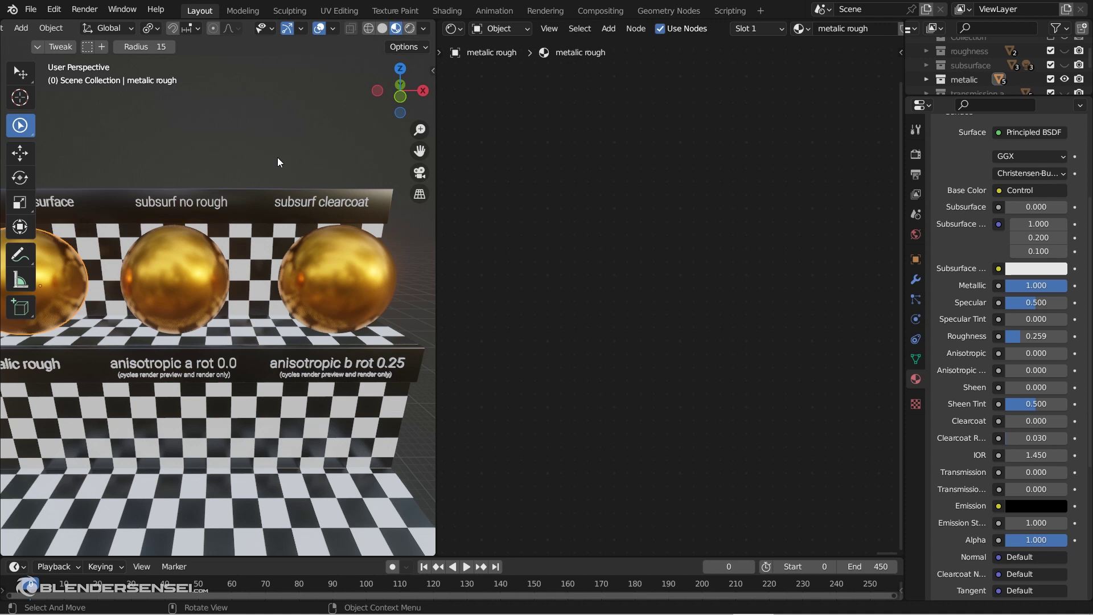
# - Switch the viewport to Rendered shading and select the anisotropic a sphere
pyautogui.click(410, 29)
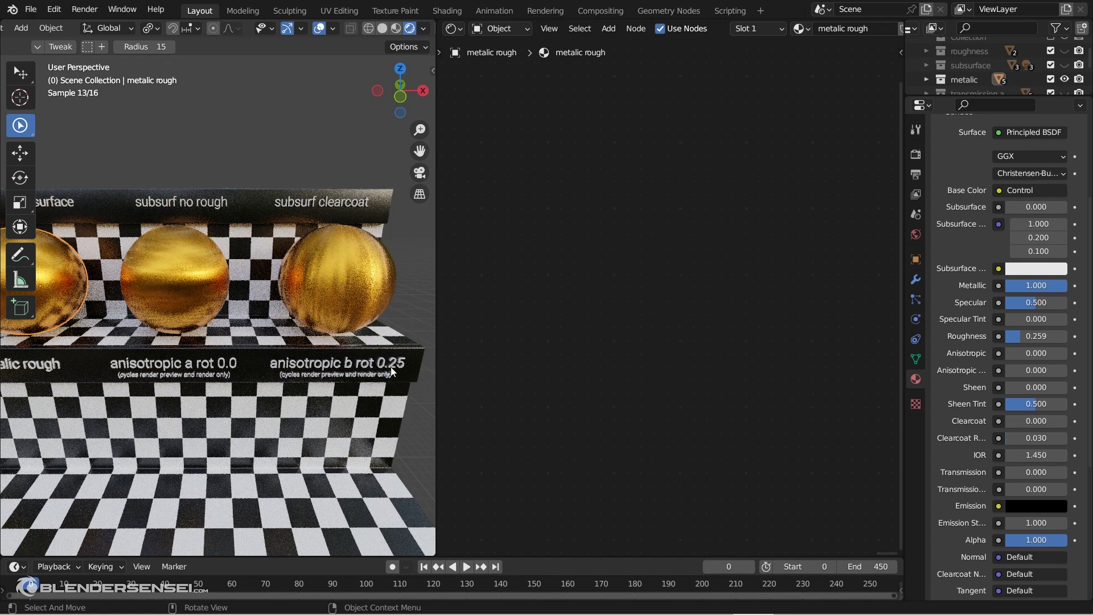
pyautogui.click(199, 276)
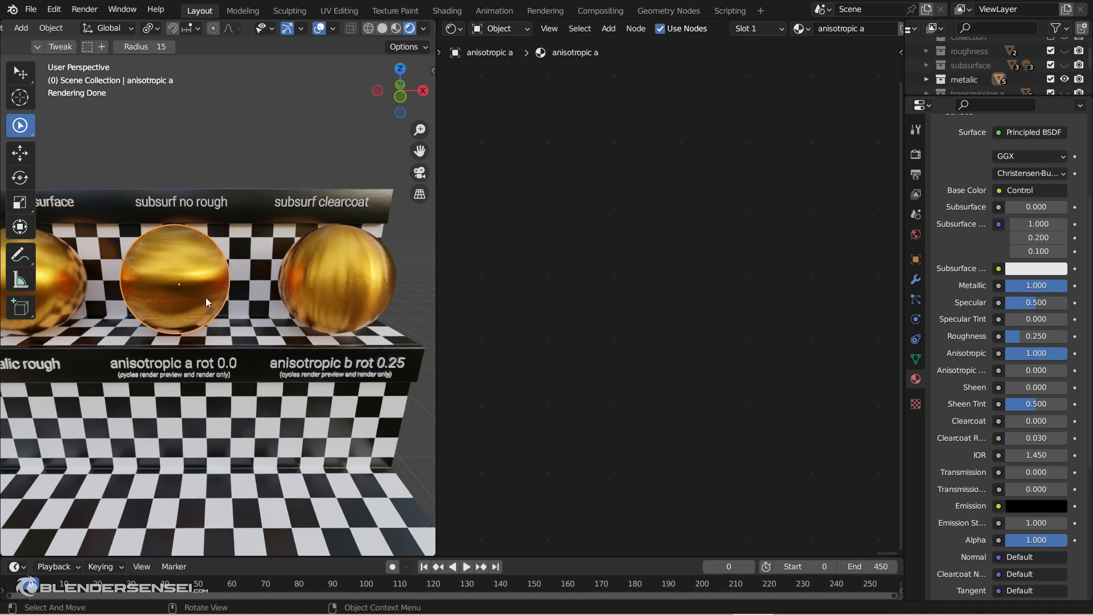
# - Compare the reflections on both anisotropic spheres and set the anisotropic a material's Anisotropic Rotation to 0.070
pyautogui.scroll(-2, 972, 297)
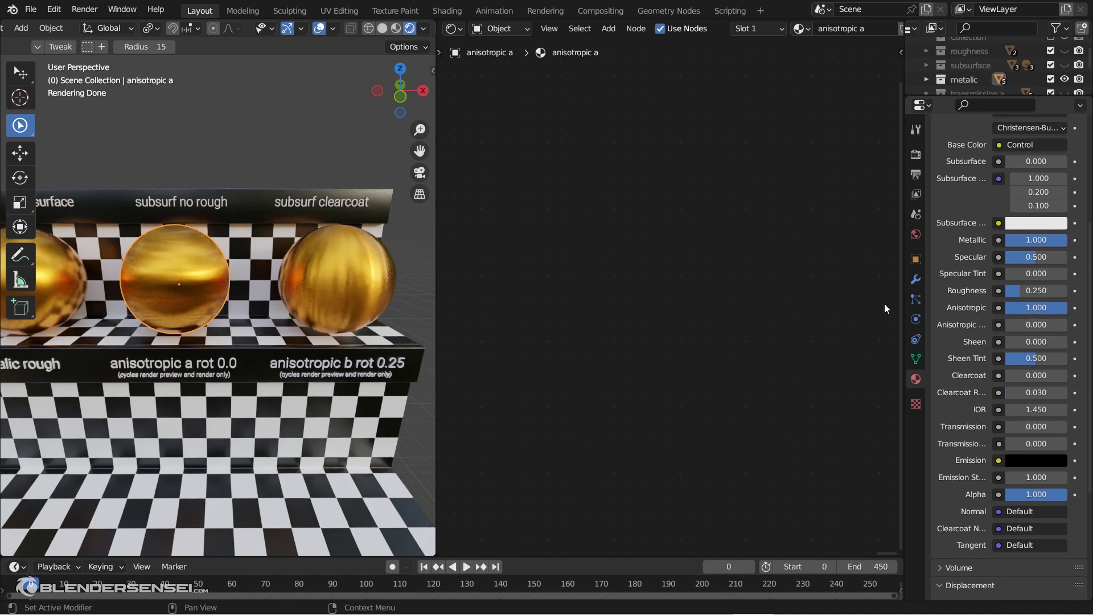
pyautogui.scroll(5, 236, 245)
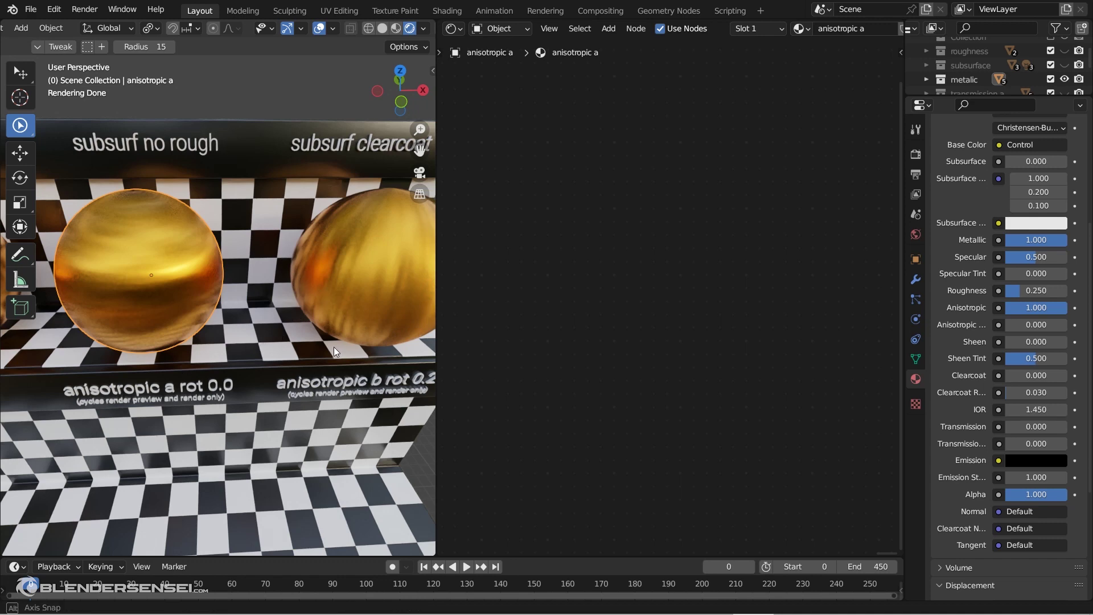
pyautogui.moveTo(334, 347); pyautogui.dragTo(306, 303, button='middle')
pyautogui.scroll(-3, 329, 312)
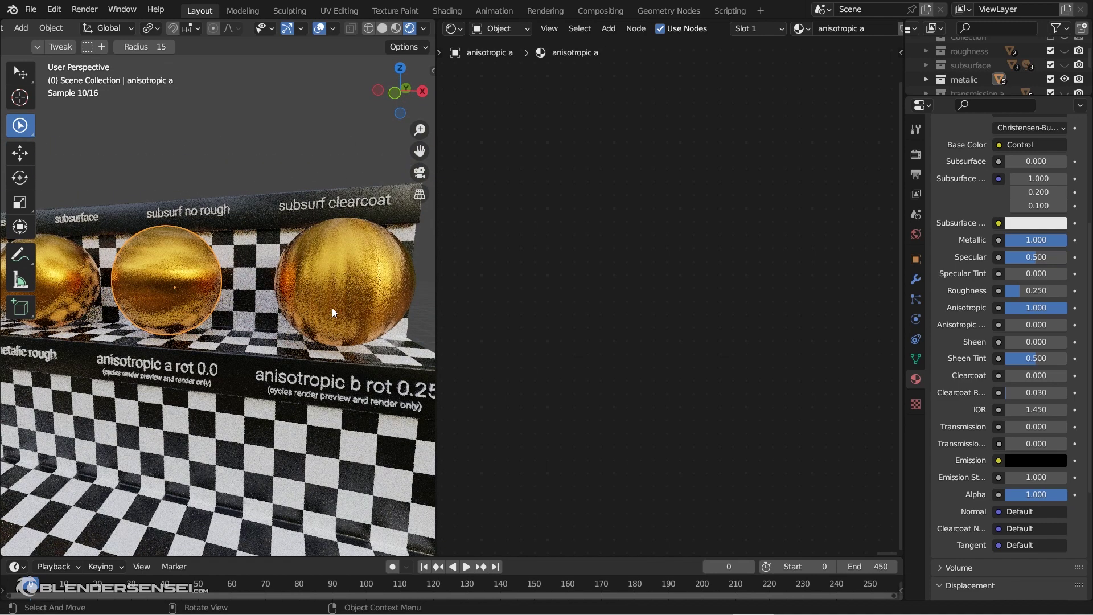
pyautogui.moveTo(163, 281); pyautogui.dragTo(189, 281, button='middle')
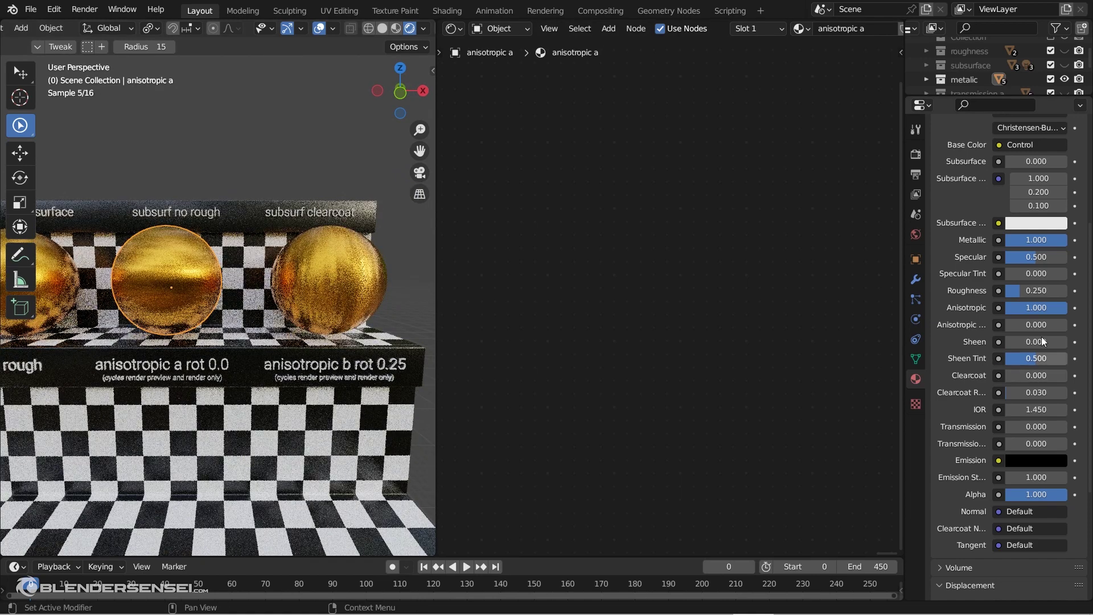
pyautogui.moveTo(1037, 324); pyautogui.dragTo(1046, 325)
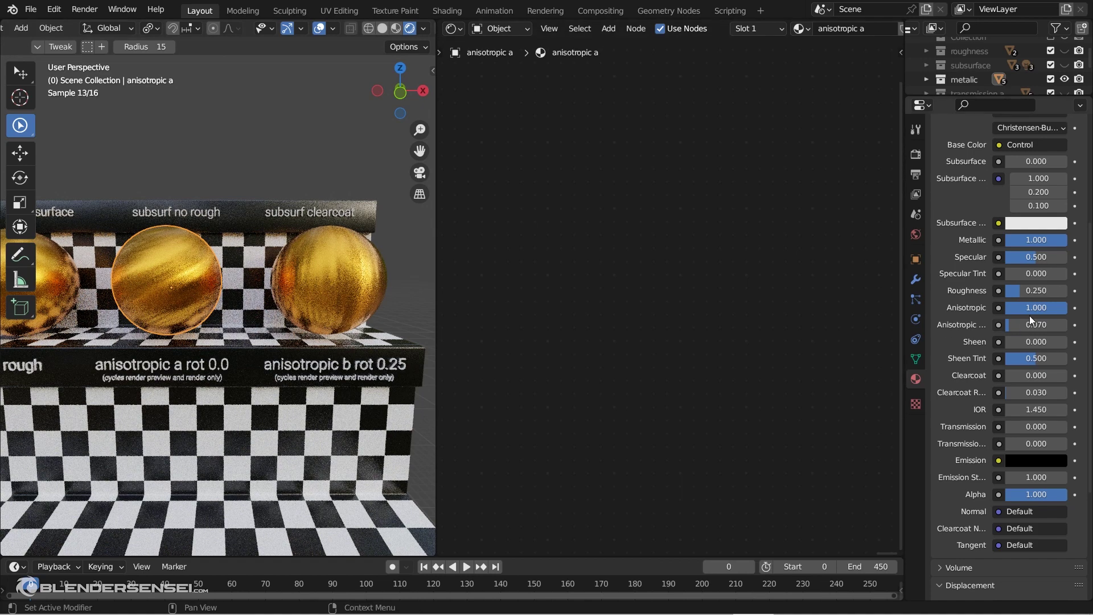
# - Try Anisotropic values of 0.623 and 0.833 on the anisotropic a material and restore it to 1.000
pyautogui.moveTo(1036, 307); pyautogui.dragTo(1014, 307)
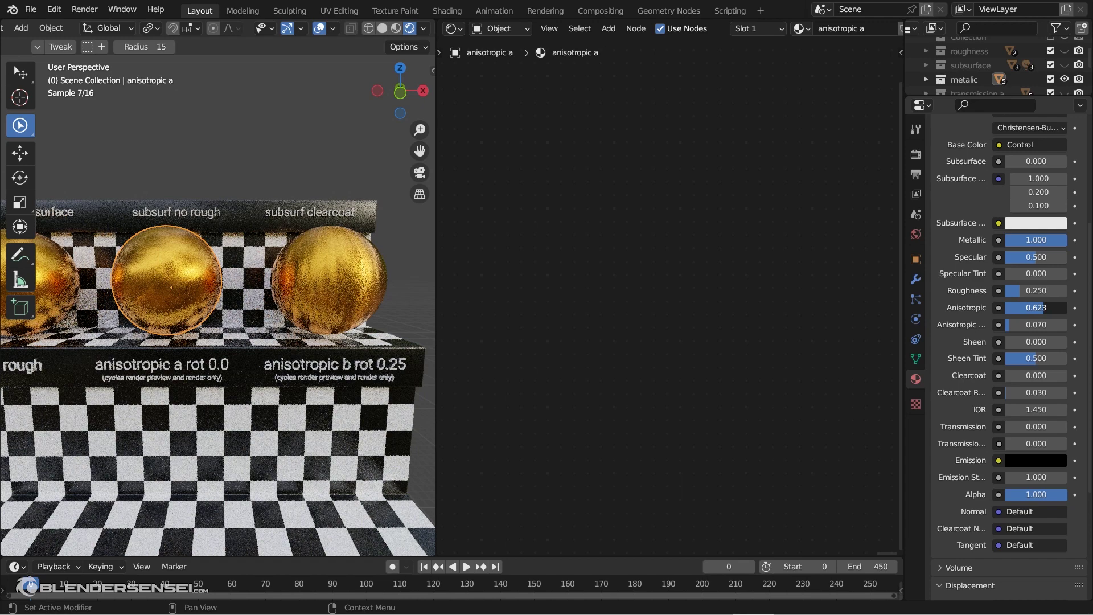
pyautogui.moveTo(1044, 308); pyautogui.dragTo(1057, 308)
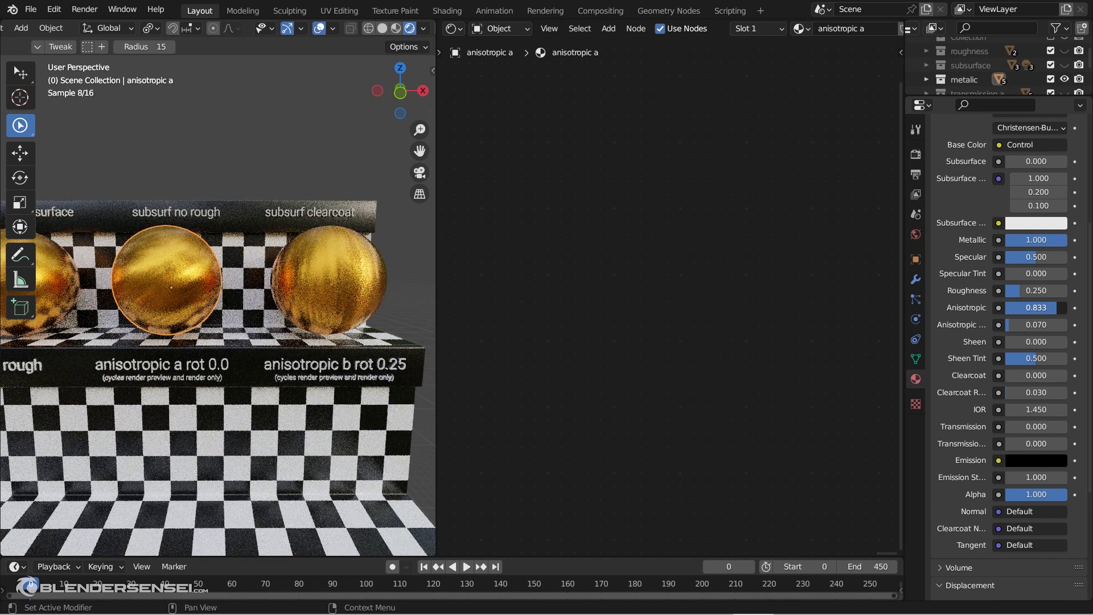
pyautogui.moveTo(1051, 307); pyautogui.dragTo(1067, 315)
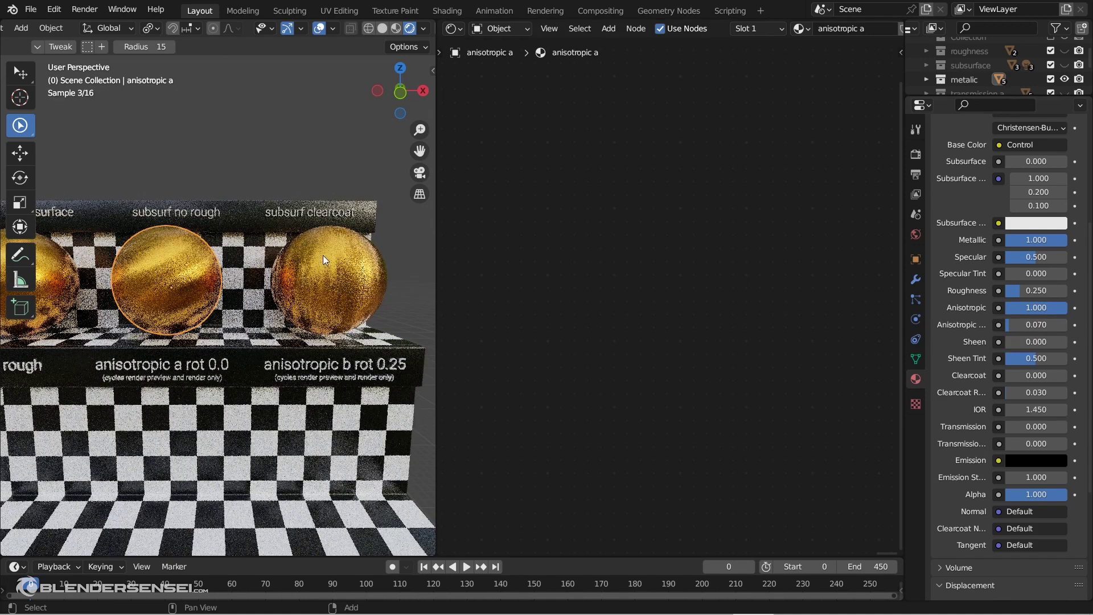
# - Swap the visible collection from metalic to transmission a and return the viewport to Material Preview shading
pyautogui.scroll(-1, 958, 80)
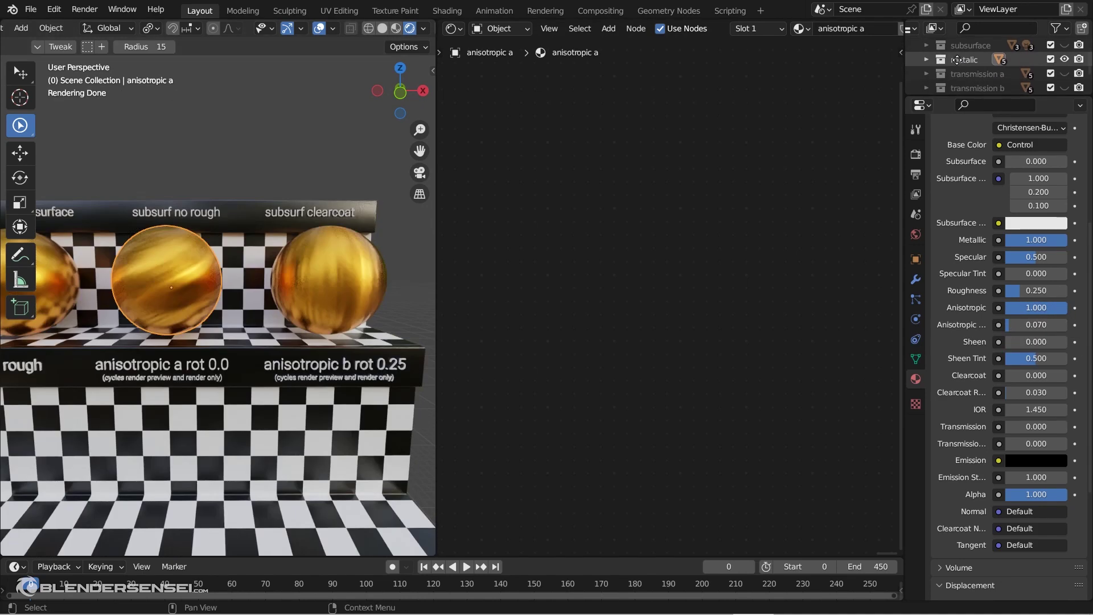
pyautogui.click(1063, 58)
pyautogui.click(1067, 71)
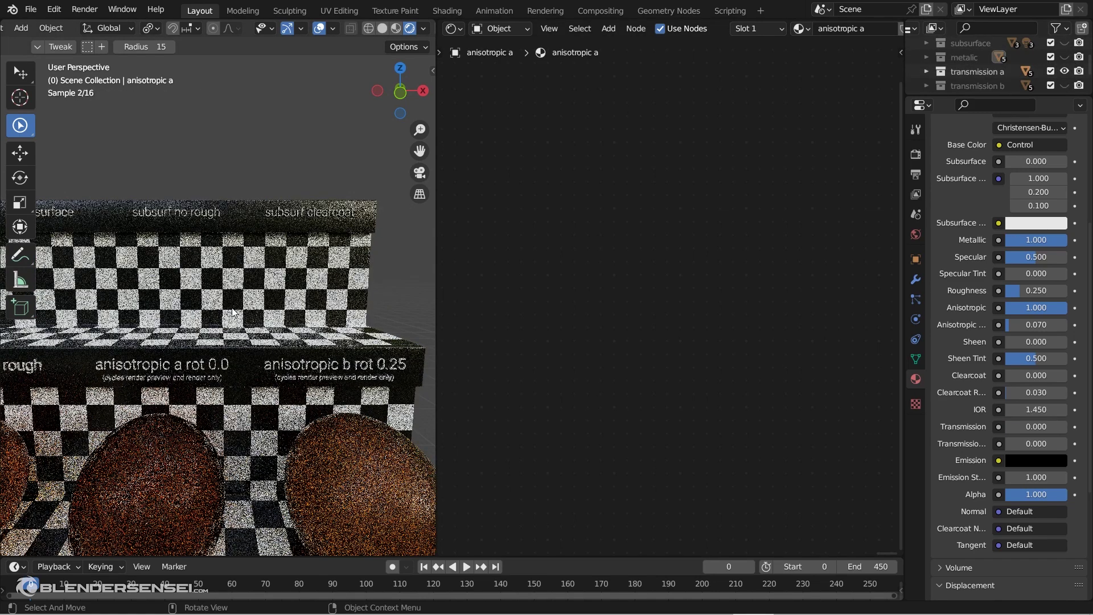
pyautogui.click(396, 28)
pyautogui.scroll(-5, 245, 339)
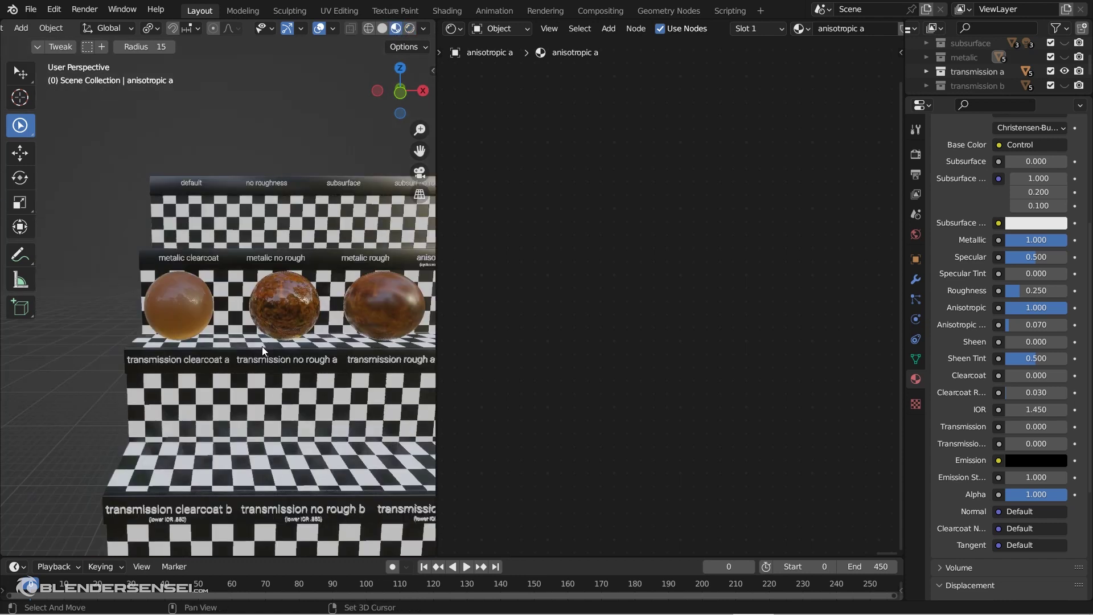
# - Select the transmission clearcoat a sphere
pyautogui.scroll(2, 257, 349)
pyautogui.moveTo(255, 350); pyautogui.dragTo(285, 348, button='middle')
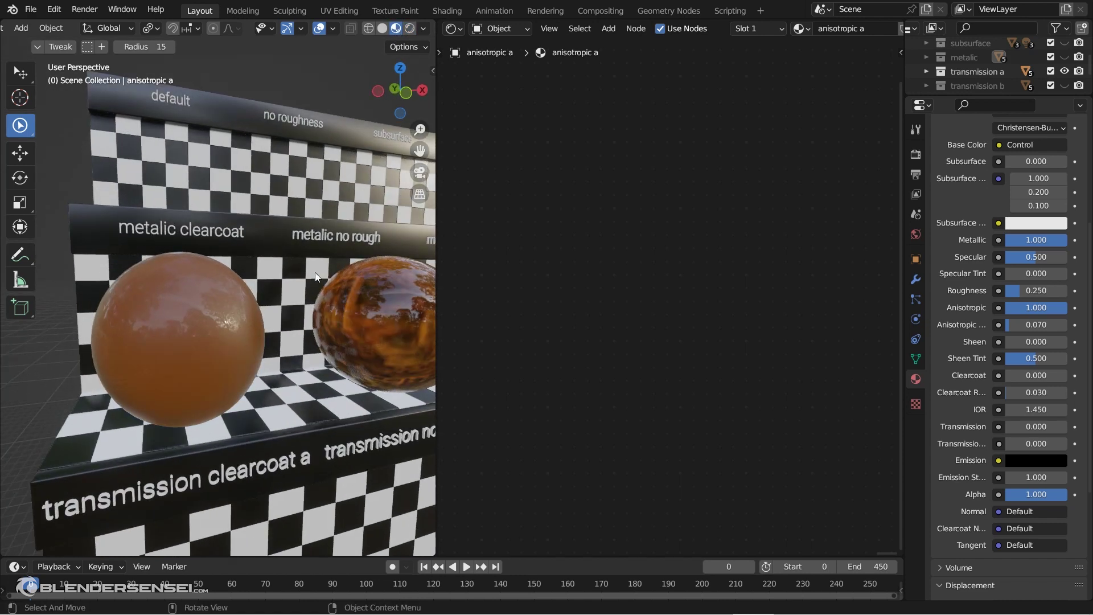
pyautogui.scroll(-5, 285, 339)
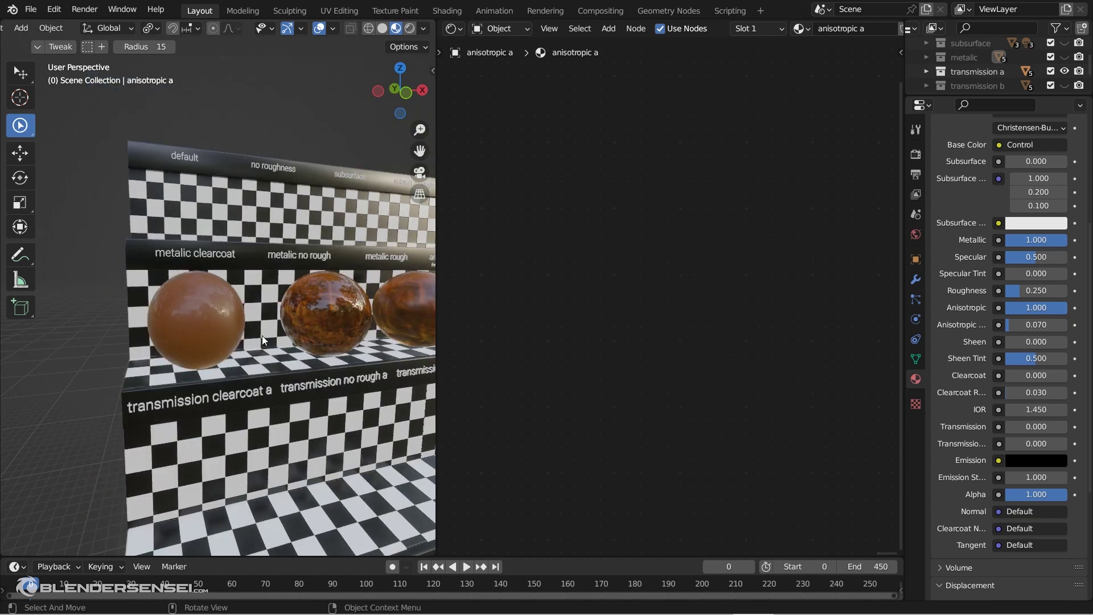
pyautogui.scroll(6, 262, 340)
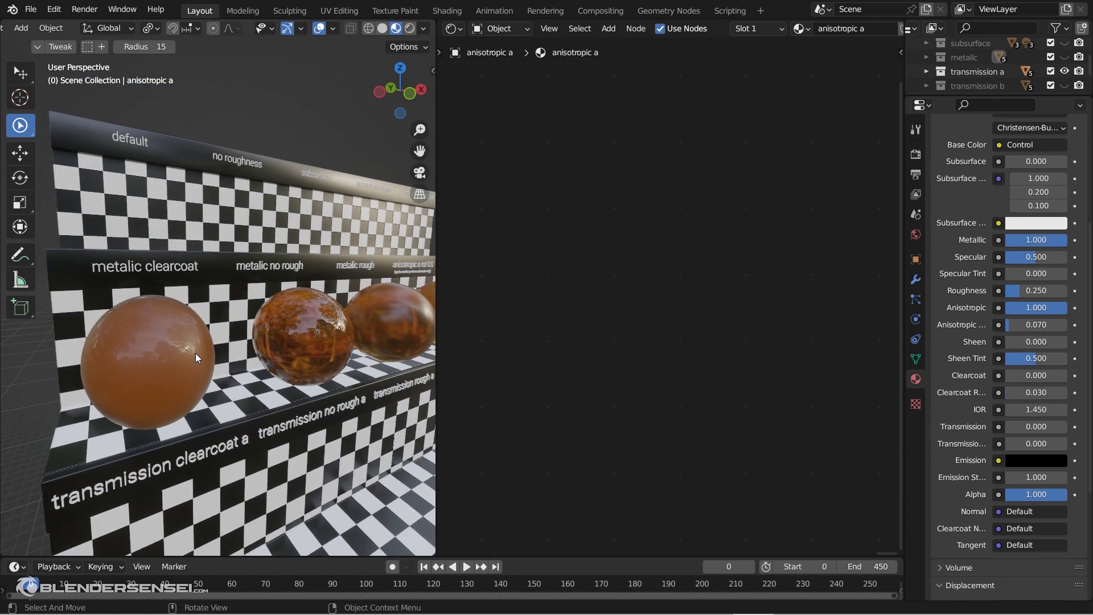
pyautogui.click(196, 355)
# - Examine the reflections and refraction on the transmission clearcoat a sphere and the neighbouring transmission no rough a sphere
pyautogui.moveTo(274, 370); pyautogui.dragTo(273, 442, button='middle')
pyautogui.scroll(2, 308, 355)
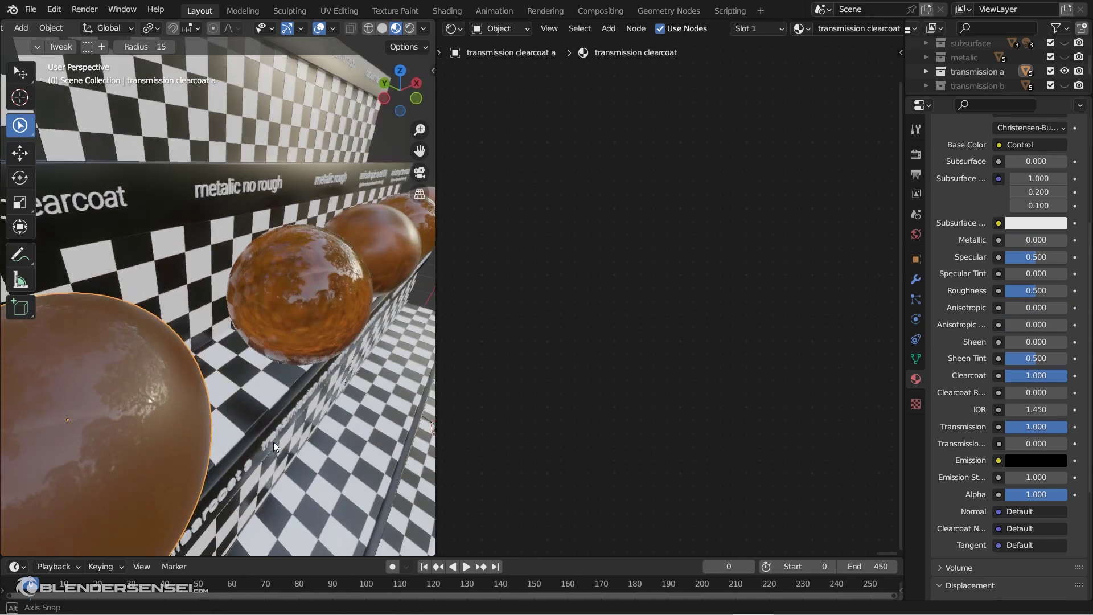
pyautogui.scroll(2, 244, 419)
pyautogui.scroll(-5, 241, 413)
pyautogui.keyDown('shift'); pyautogui.moveTo(294, 398); pyautogui.dragTo(241, 394, button='middle'); pyautogui.keyUp('shift')
pyautogui.scroll(5, 246, 410)
pyautogui.moveTo(313, 357); pyautogui.dragTo(306, 406, button='middle')
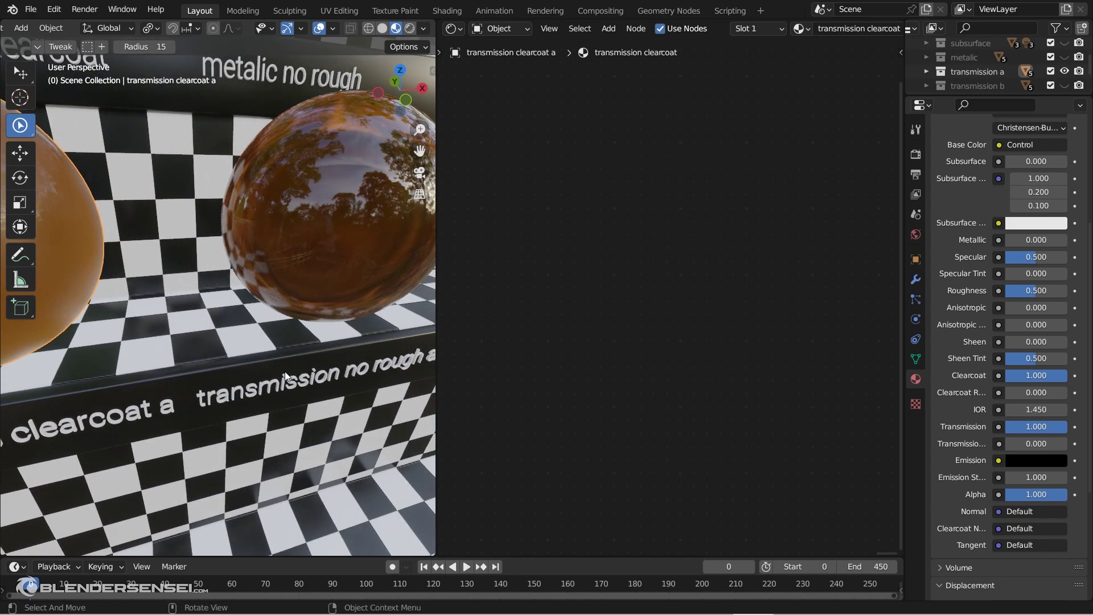
pyautogui.moveTo(285, 371); pyautogui.dragTo(197, 342, button='middle')
pyautogui.scroll(-3, 289, 306)
pyautogui.moveTo(312, 305)
pyautogui.mouseDown(button='middle')
pyautogui.moveTo(332, 293)
pyautogui.moveTo(326, 312)
pyautogui.moveTo(357, 309)
pyautogui.moveTo(287, 319)
pyautogui.moveTo(309, 310)
pyautogui.mouseUp(button='middle')
pyautogui.scroll(5, 330, 298)
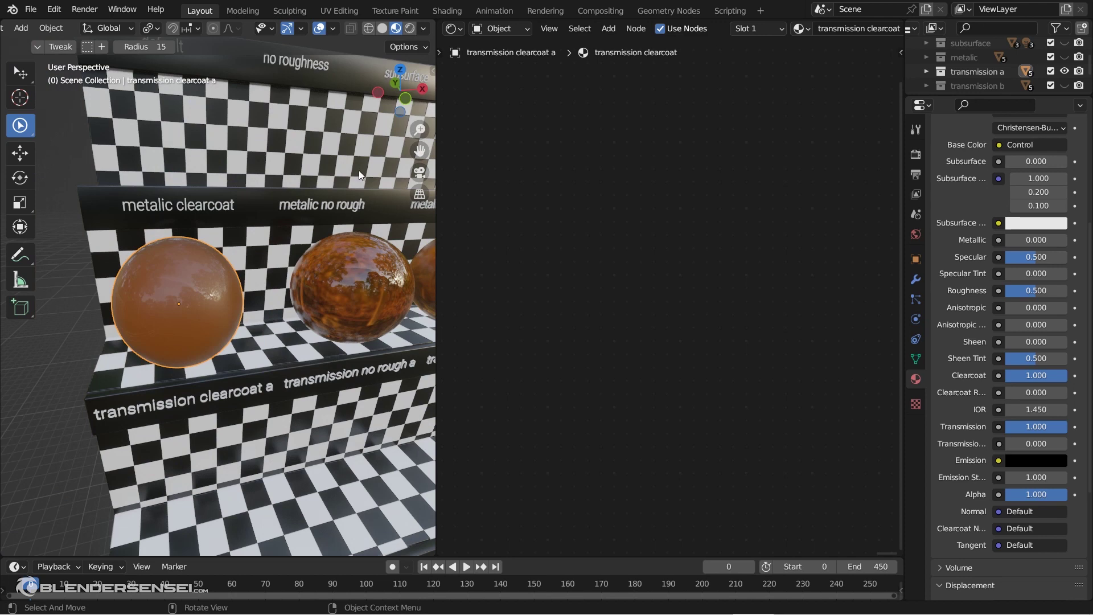
# - Select the transmission no rough a sphere and look over the full row of transmission a spheres
pyautogui.moveTo(230, 285); pyautogui.dragTo(203, 395, button='middle')
pyautogui.click(236, 312)
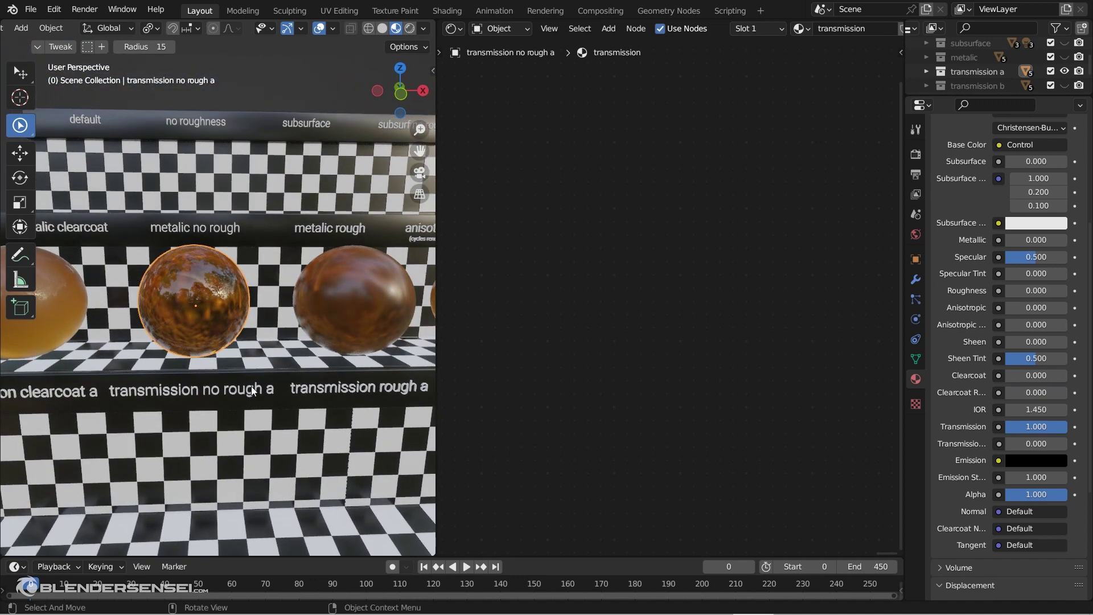
pyautogui.scroll(-6, 292, 389)
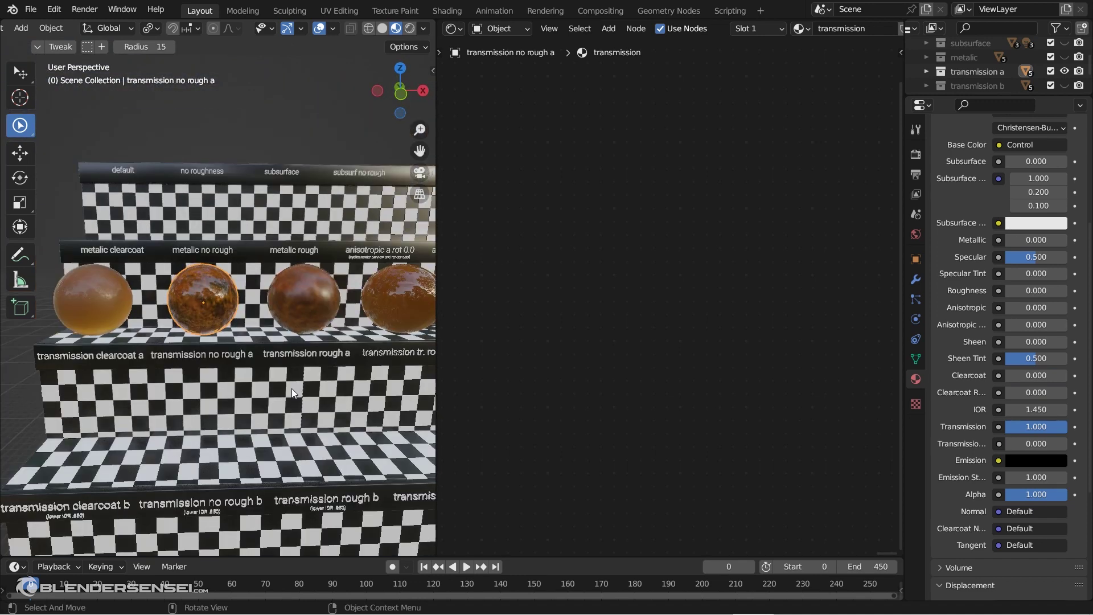
pyautogui.keyDown('shift'); pyautogui.moveTo(304, 365); pyautogui.dragTo(284, 289, button='middle'); pyautogui.keyUp('shift')
pyautogui.moveTo(397, 330); pyautogui.dragTo(351, 237, button='middle')
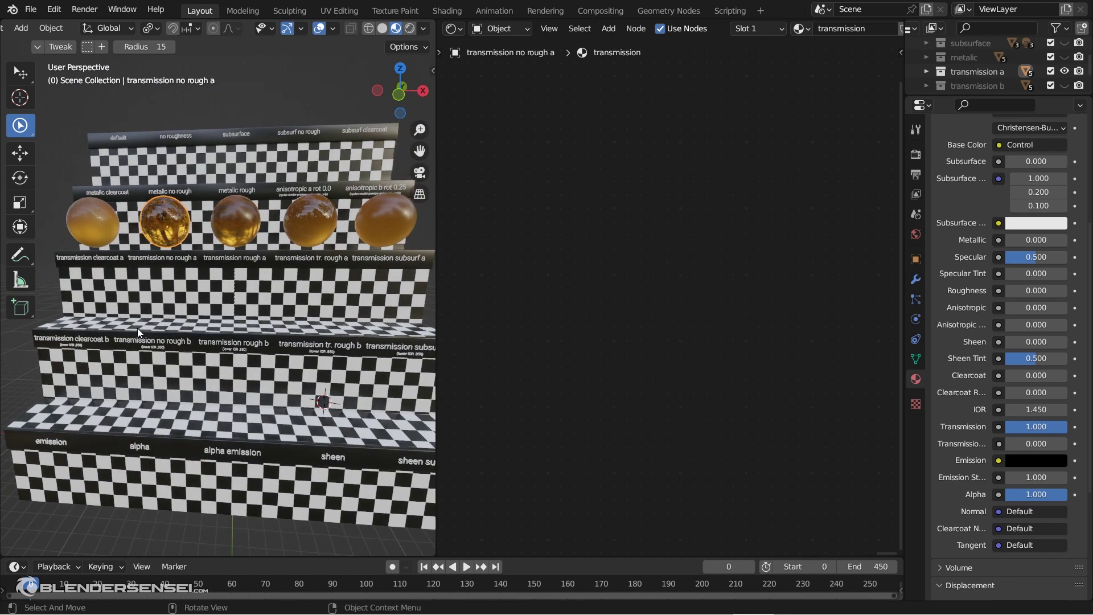
pyautogui.scroll(3, 231, 350)
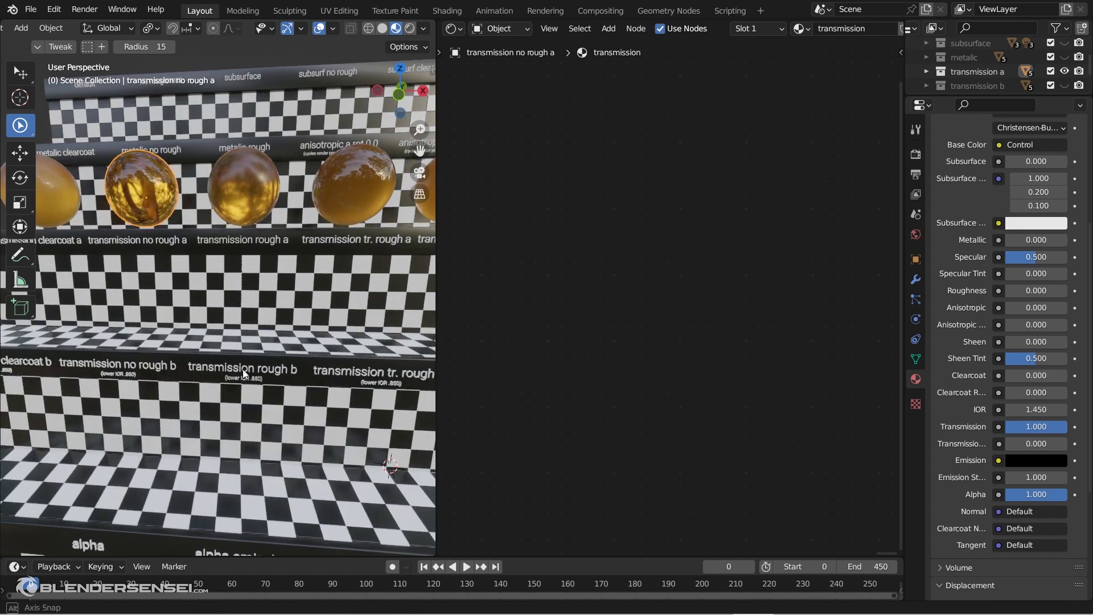
pyautogui.moveTo(217, 385); pyautogui.dragTo(251, 349, button='middle')
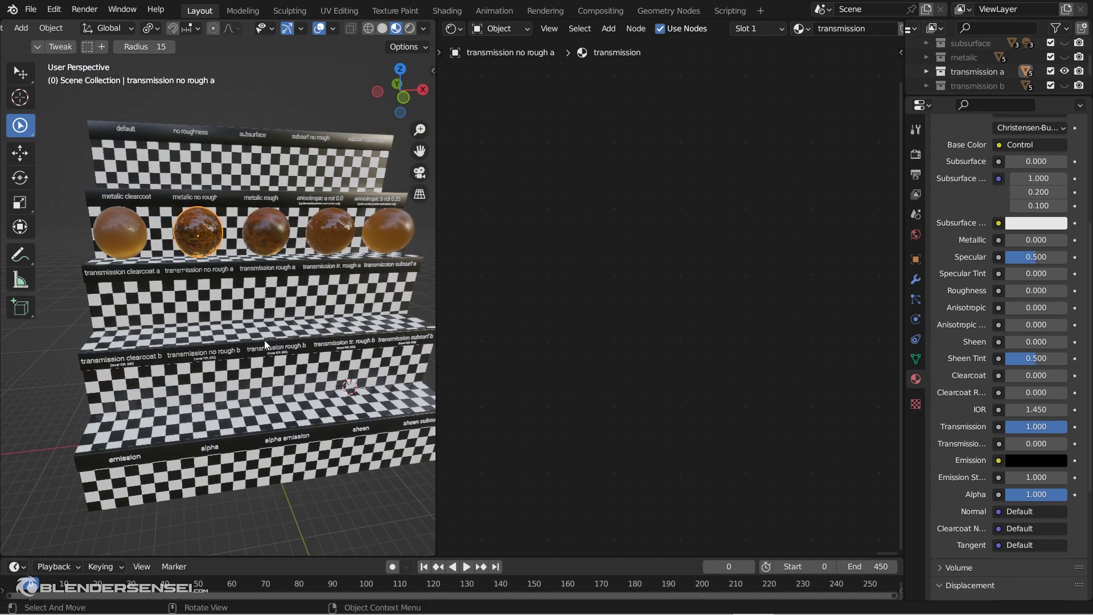
pyautogui.scroll(3, 268, 338)
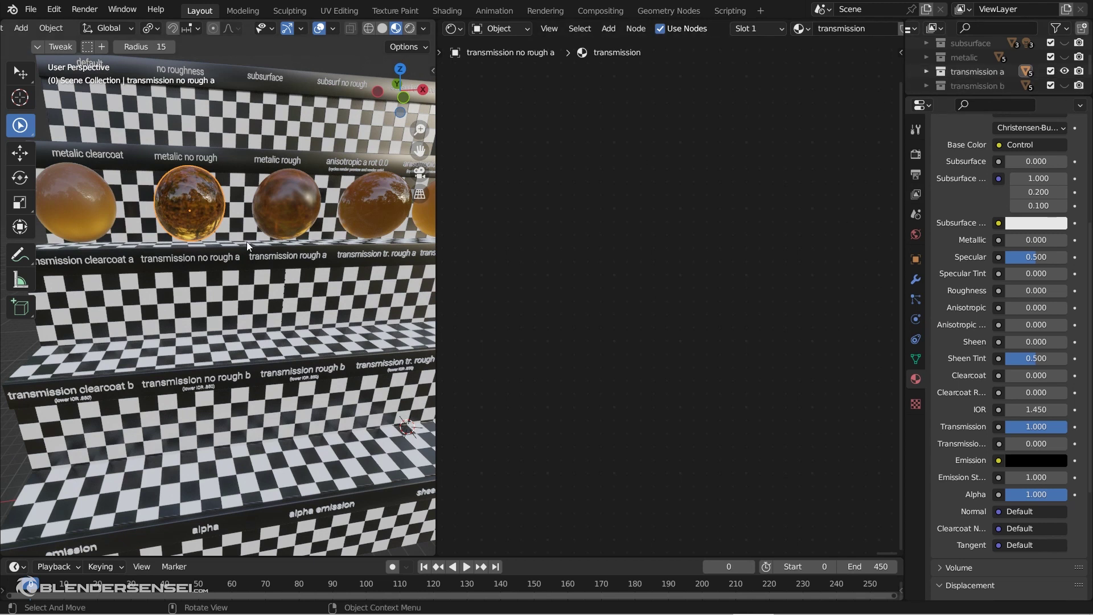
# - Temporarily show the transmission b collection to compare its lower-IOR spheres with the transmission a row
pyautogui.click(1063, 86)
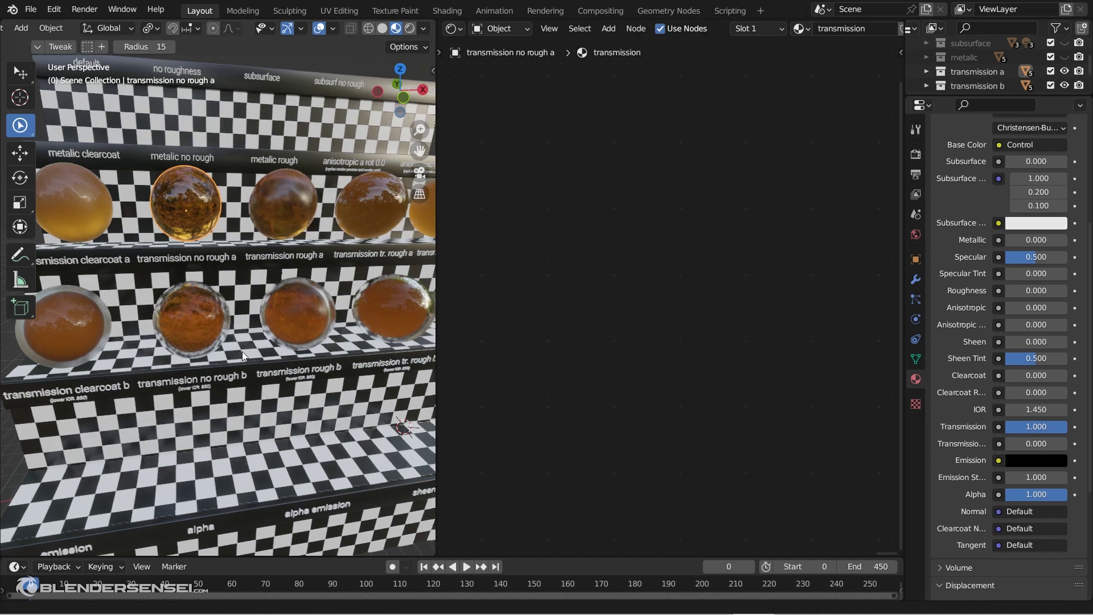
pyautogui.keyDown('shift'); pyautogui.moveTo(242, 351); pyautogui.dragTo(189, 349, button='middle'); pyautogui.keyUp('shift')
pyautogui.scroll(2, 265, 348)
pyautogui.scroll(3, 276, 346)
pyautogui.moveTo(277, 346); pyautogui.dragTo(286, 344, button='middle')
pyautogui.scroll(-4, 285, 344)
pyautogui.keyDown('shift'); pyautogui.moveTo(112, 323); pyautogui.dragTo(279, 328, button='middle'); pyautogui.keyUp('shift')
pyautogui.scroll(5, 277, 326)
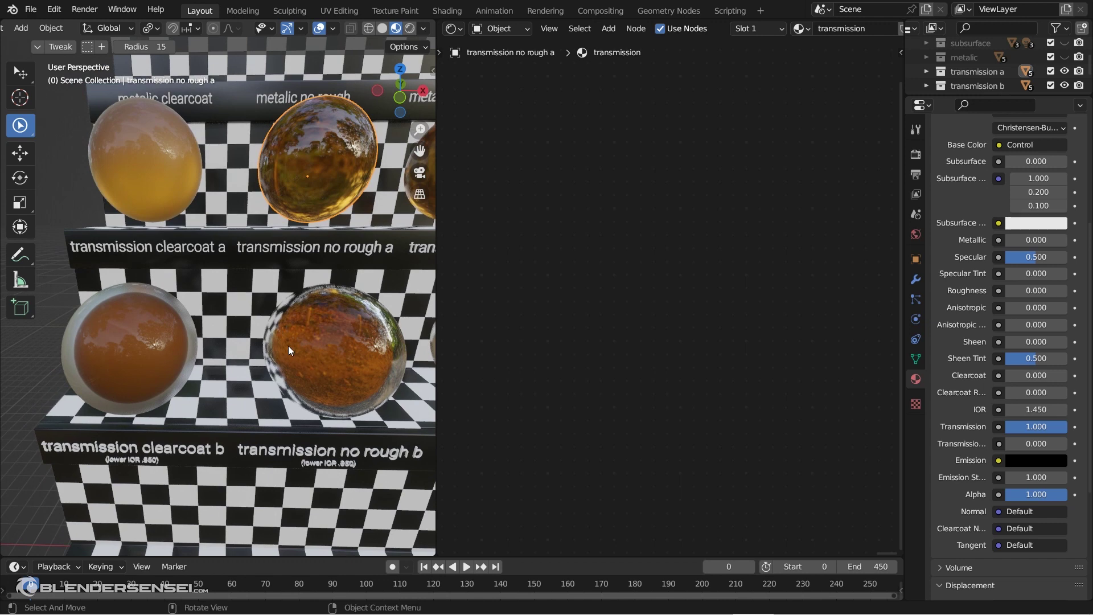
pyautogui.click(1064, 85)
# - Set Transmission to 0.000 on the transmission no rough a sphere's material
pyautogui.keyDown('shift'); pyautogui.moveTo(359, 237); pyautogui.dragTo(332, 271, button='middle'); pyautogui.keyUp('shift')
pyautogui.scroll(3, 327, 271)
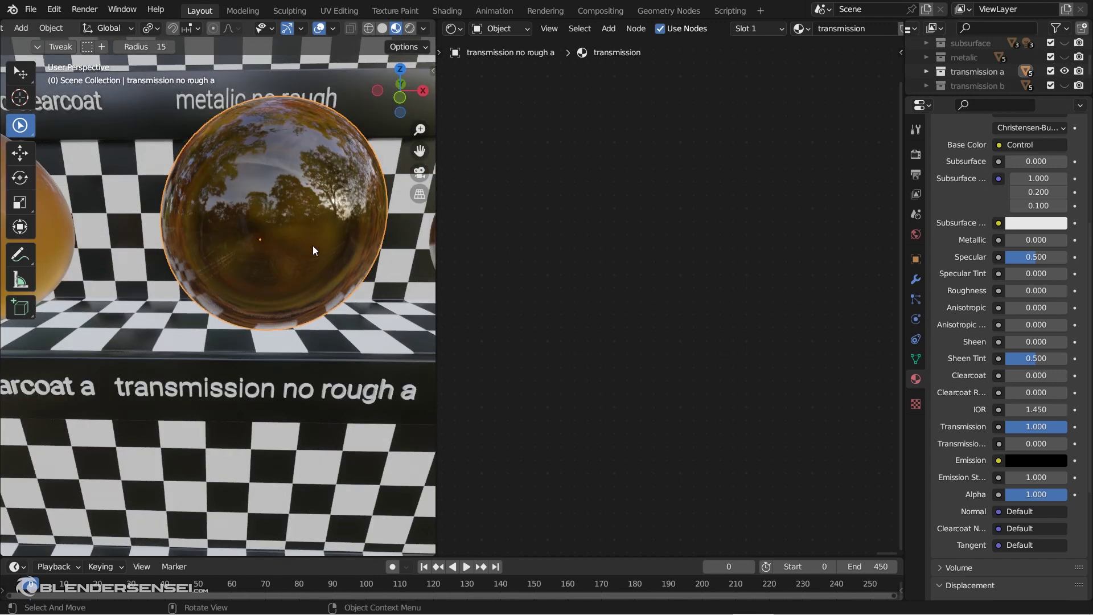
pyautogui.scroll(-4, 313, 244)
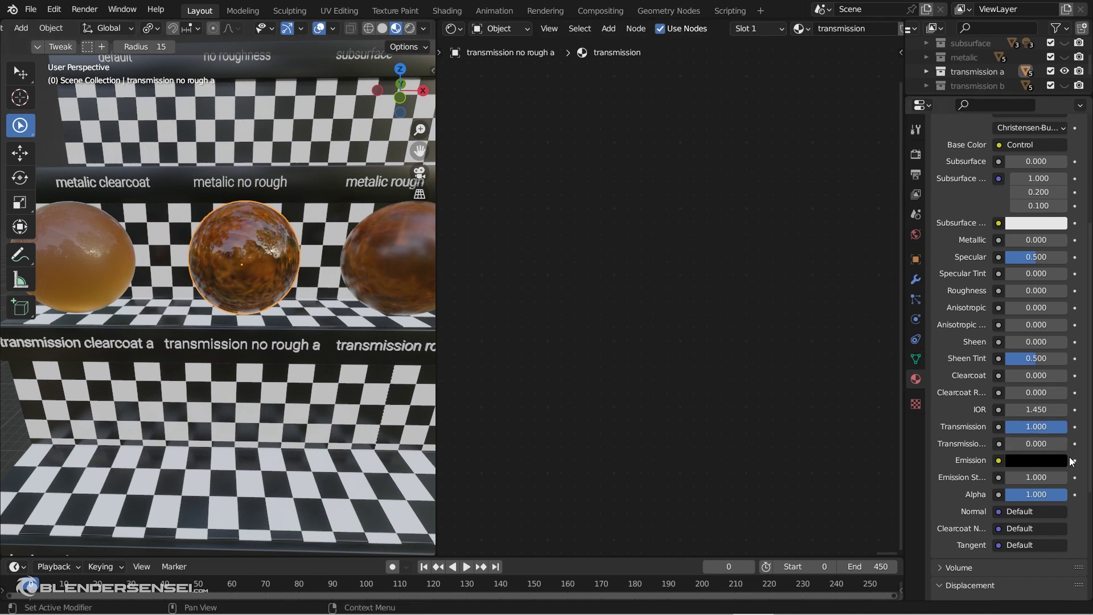
pyautogui.moveTo(1053, 426); pyautogui.dragTo(1005, 426)
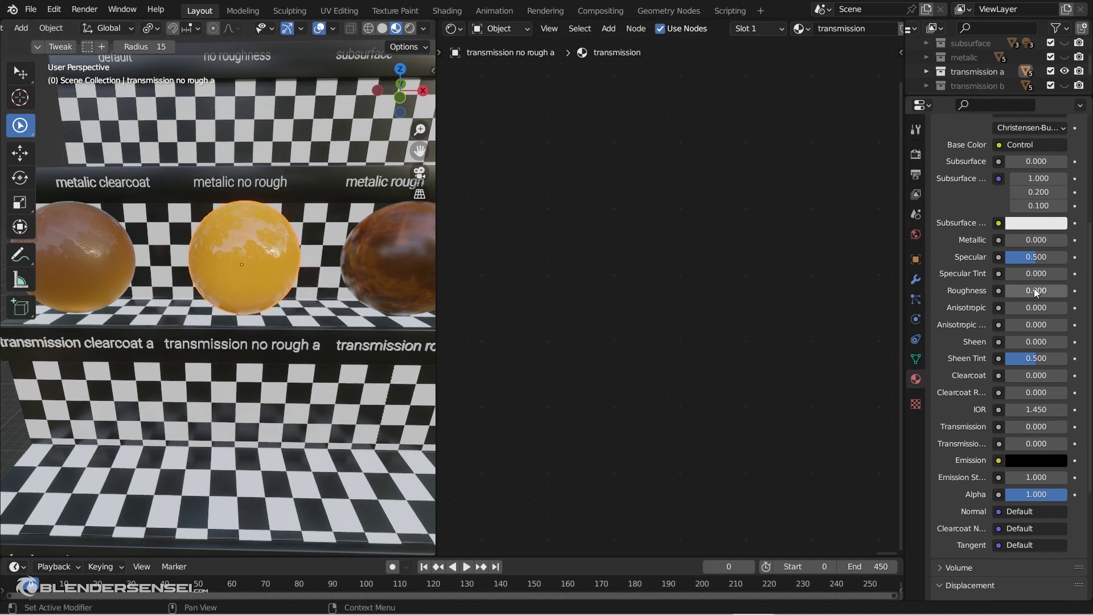
# - Show the roughness collection for comparison and restore the transmission no rough a sphere's Transmission to 1.000
pyautogui.moveTo(241, 255); pyautogui.dragTo(232, 306, button='middle')
pyautogui.keyDown('shift'); pyautogui.moveTo(212, 444); pyautogui.dragTo(282, 313, button='middle'); pyautogui.keyUp('shift')
pyautogui.moveTo(305, 261); pyautogui.dragTo(285, 285, button='middle')
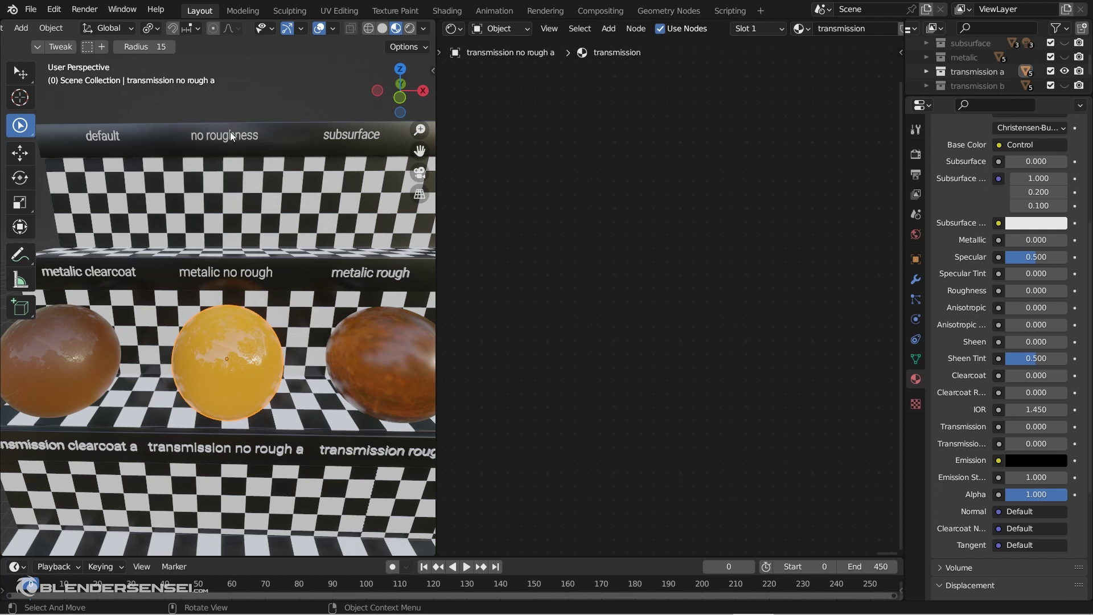
pyautogui.scroll(3, 1009, 57)
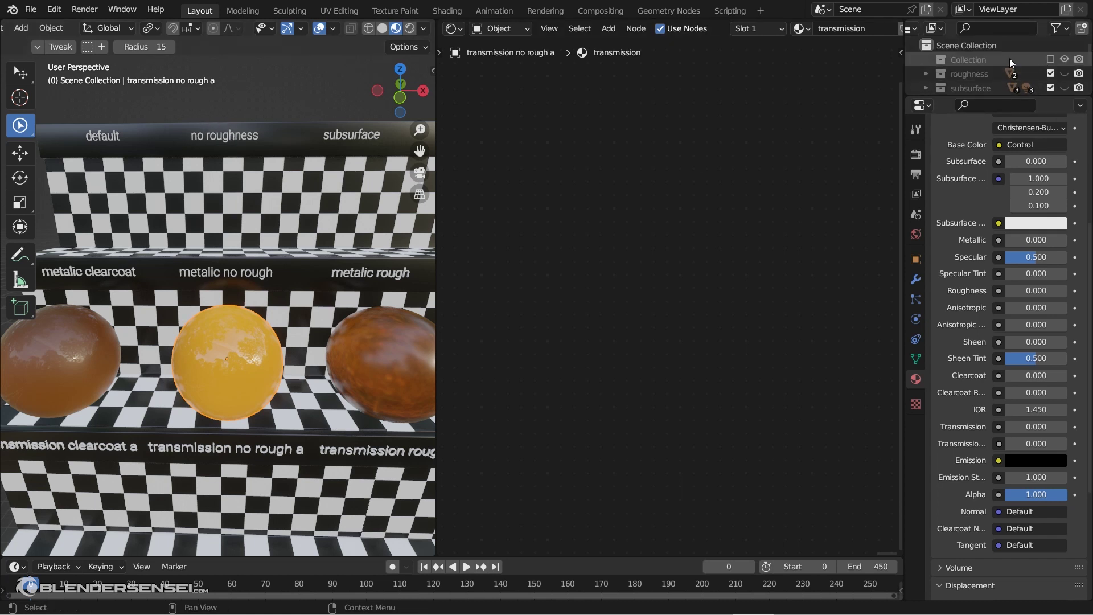
pyautogui.click(1064, 73)
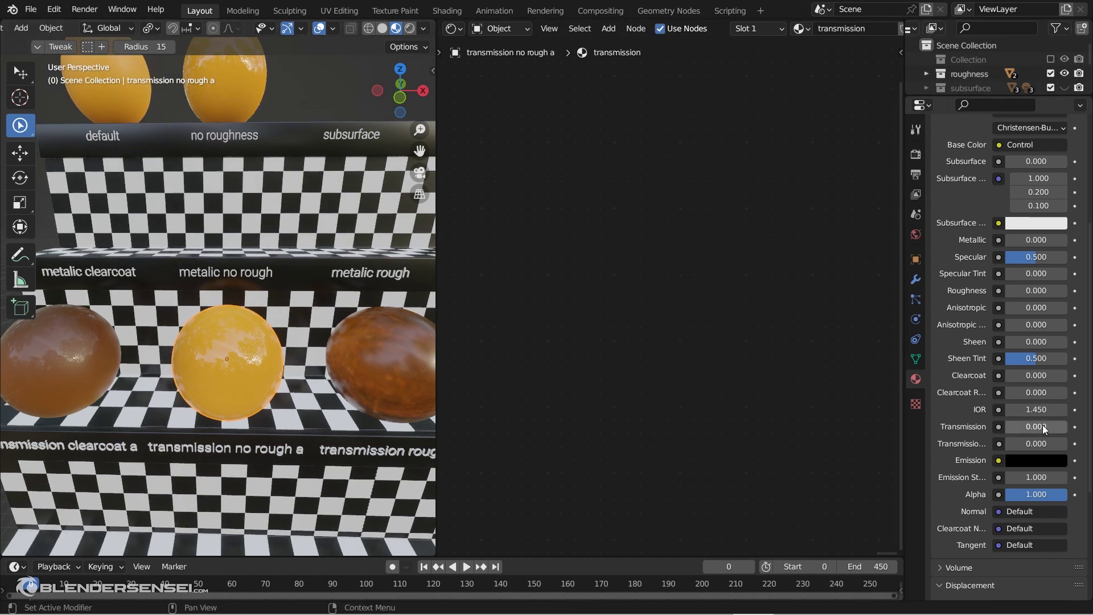
pyautogui.moveTo(1033, 426); pyautogui.dragTo(1090, 427)
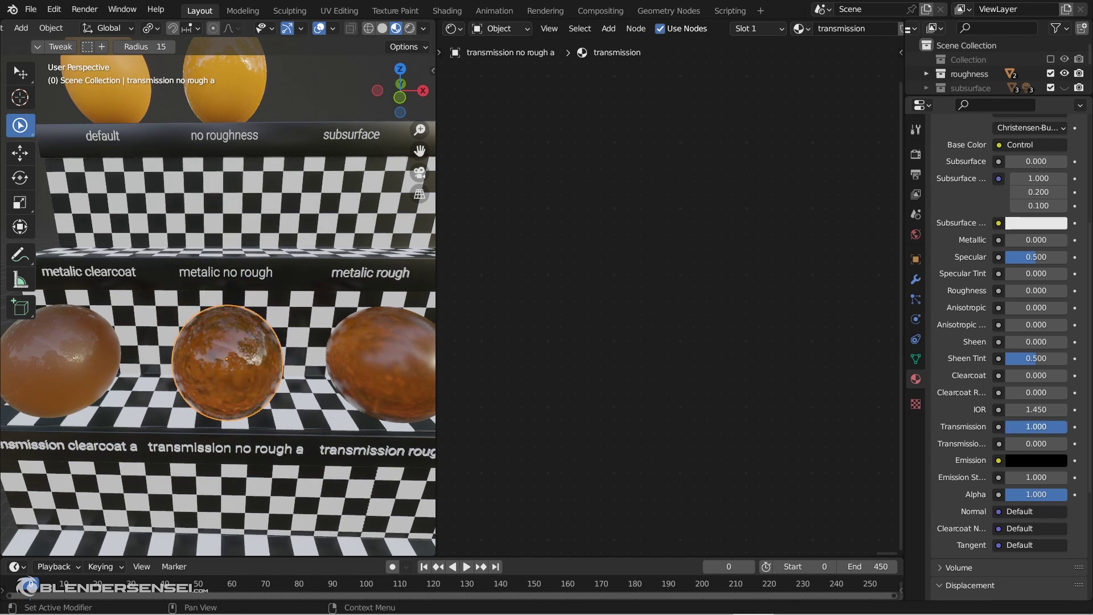
# - Select the transmission rough a sphere and compare it with the transmission no rough a sphere
pyautogui.keyDown('shift'); pyautogui.moveTo(342, 416); pyautogui.dragTo(235, 424, button='middle'); pyautogui.keyUp('shift')
pyautogui.click(261, 327)
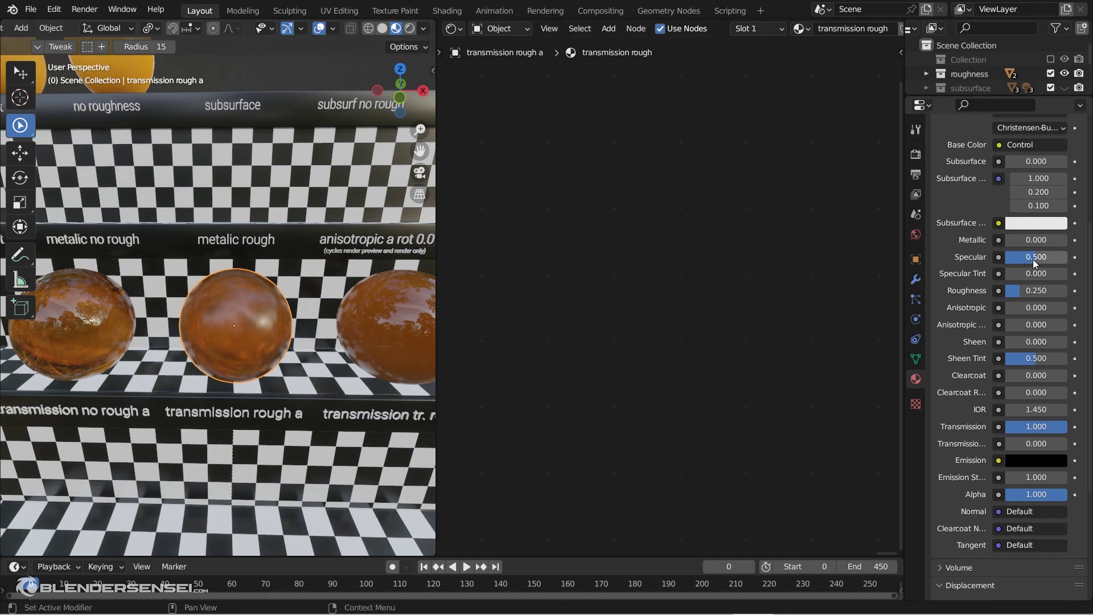
pyautogui.keyDown('shift'); pyautogui.moveTo(131, 348); pyautogui.dragTo(193, 380, button='middle'); pyautogui.keyUp('shift')
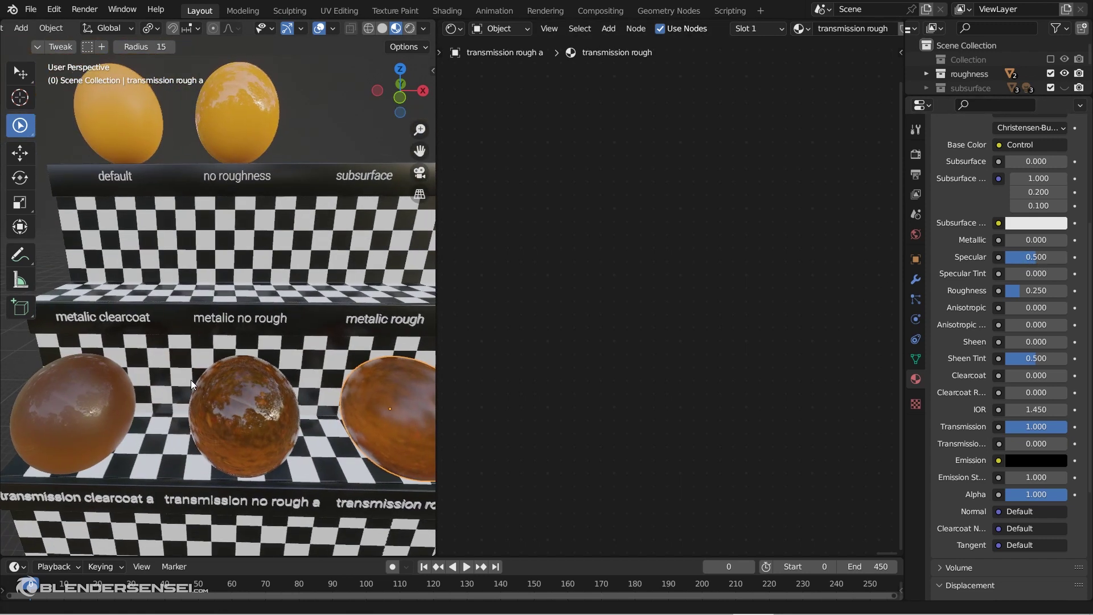
pyautogui.keyDown('shift'); pyautogui.moveTo(341, 419); pyautogui.dragTo(284, 376, button='middle'); pyautogui.keyUp('shift')
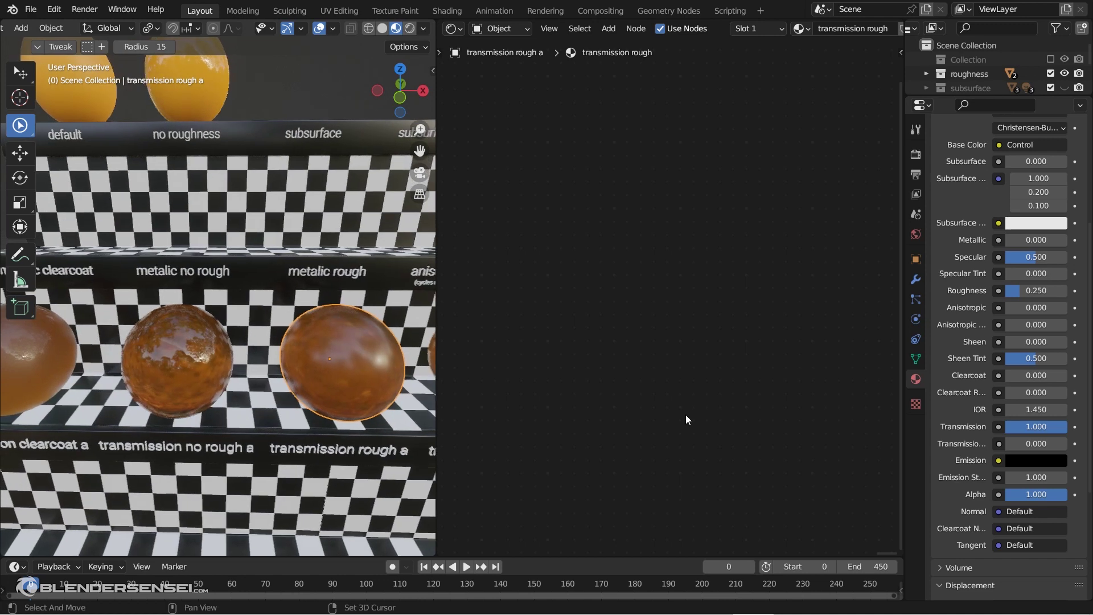
# - Try a Transmission of 0.000 on the transmission rough a material and restore it to 1.000
pyautogui.moveTo(1053, 429); pyautogui.dragTo(1006, 430)
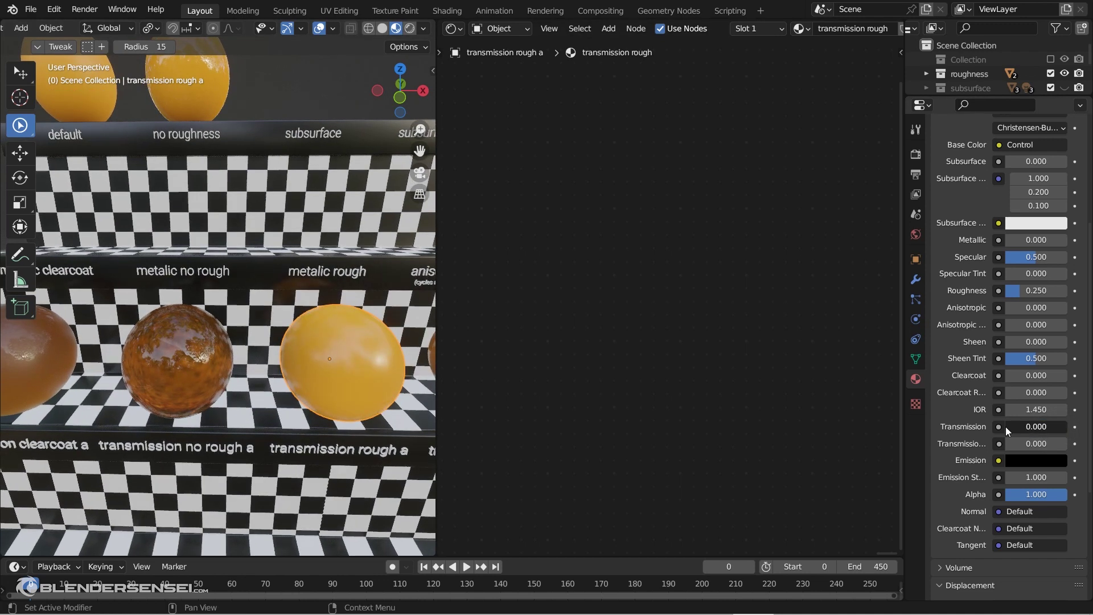
pyautogui.keyDown('shift'); pyautogui.moveTo(339, 351); pyautogui.dragTo(315, 357, button='middle'); pyautogui.keyUp('shift')
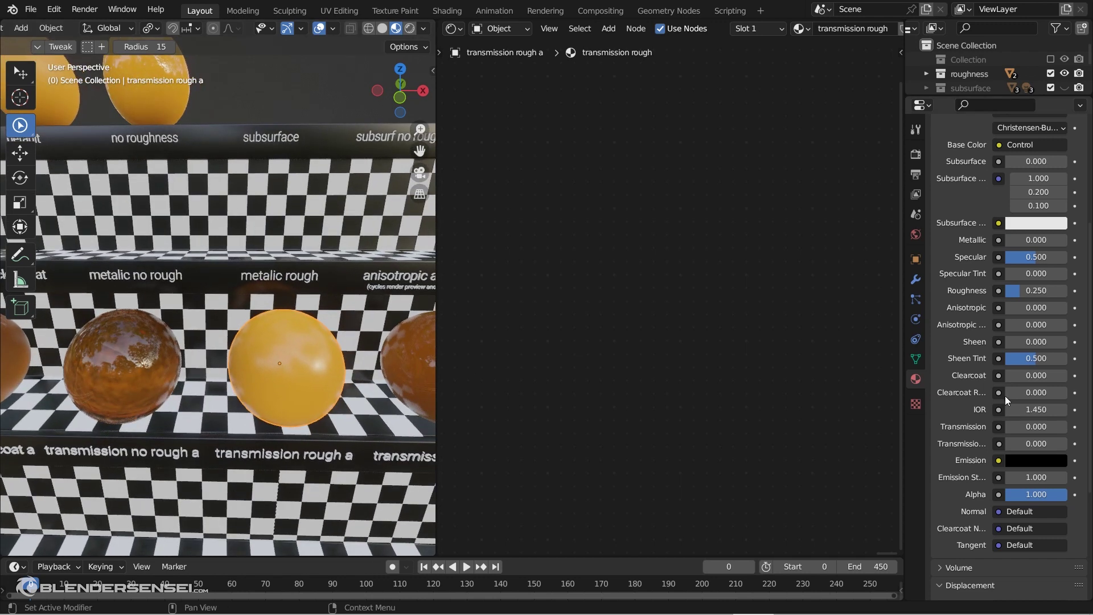
pyautogui.moveTo(1008, 427); pyautogui.dragTo(1053, 427)
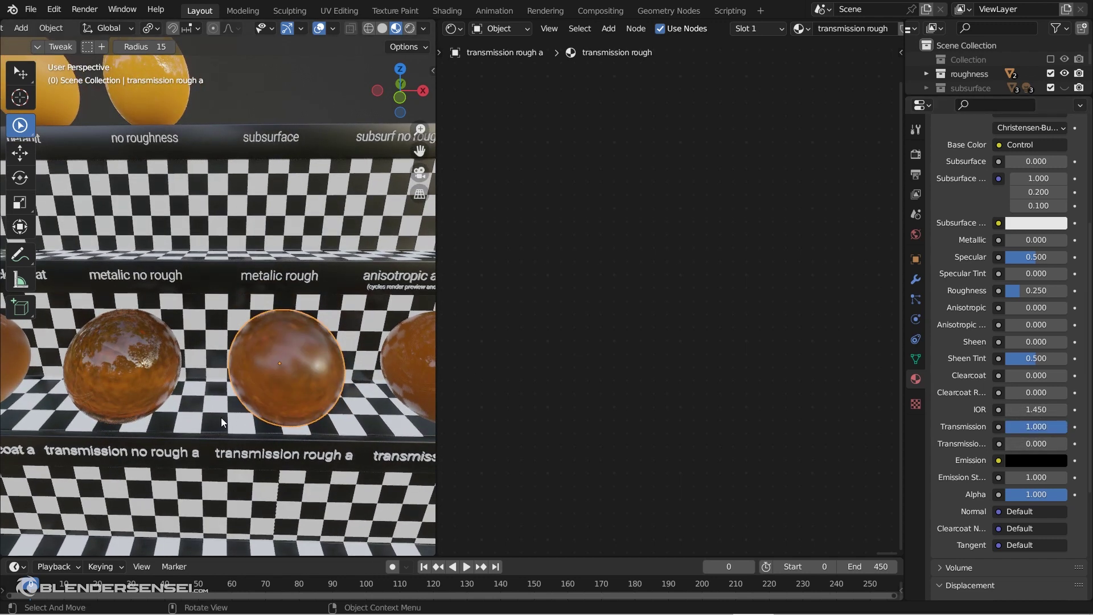
# - Select the transmission clearcoat a sphere again
pyautogui.keyDown('shift'); pyautogui.moveTo(239, 411); pyautogui.dragTo(272, 402, button='middle'); pyautogui.keyUp('shift')
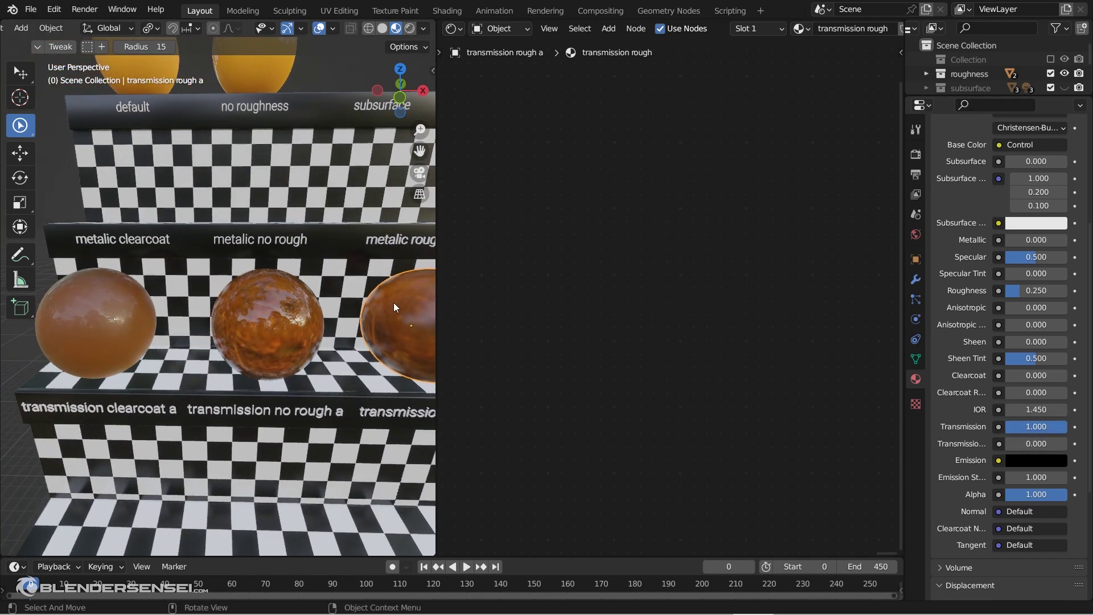
pyautogui.click(133, 317)
pyautogui.keyDown('shift'); pyautogui.moveTo(172, 385); pyautogui.dragTo(199, 378, button='middle'); pyautogui.keyUp('shift')
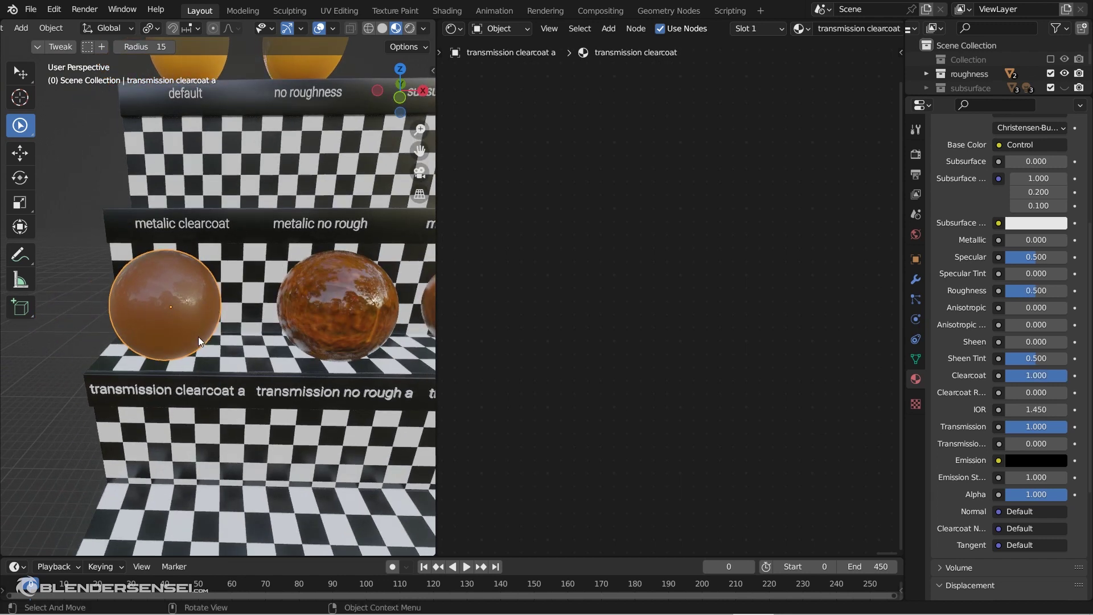
# - Examine the clearcoat reflections on the transmission clearcoat a sphere, its Clearcoat Roughness setting and the neighbouring transmission spheres
pyautogui.moveTo(205, 337); pyautogui.dragTo(183, 350, button='middle')
pyautogui.scroll(3, 188, 339)
pyautogui.scroll(-4, 180, 344)
pyautogui.scroll(4, 179, 344)
pyautogui.scroll(-4, 182, 351)
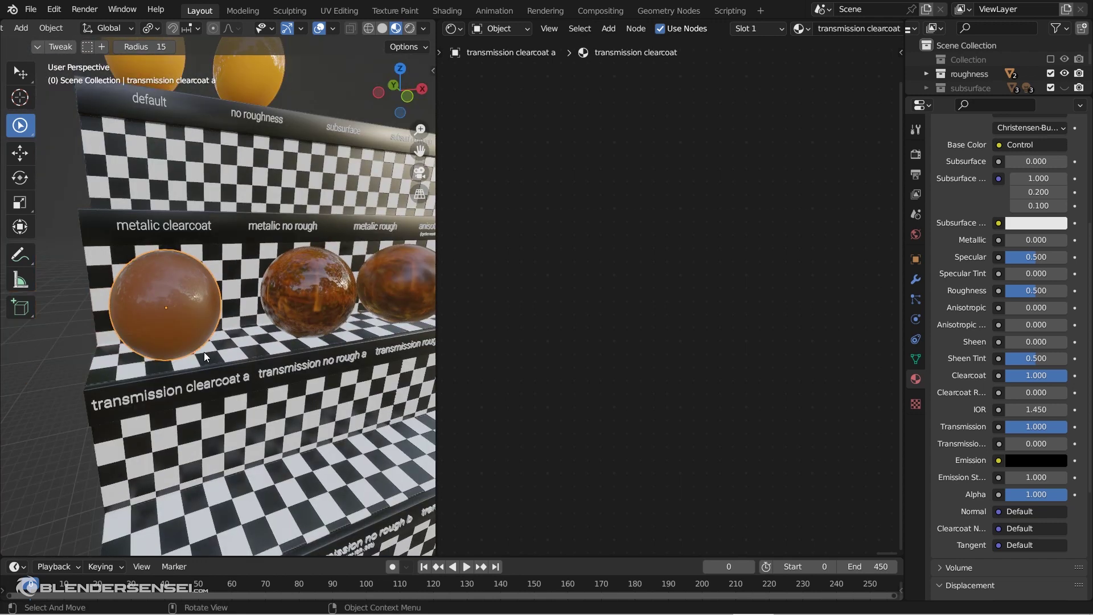
pyautogui.scroll(2, 204, 353)
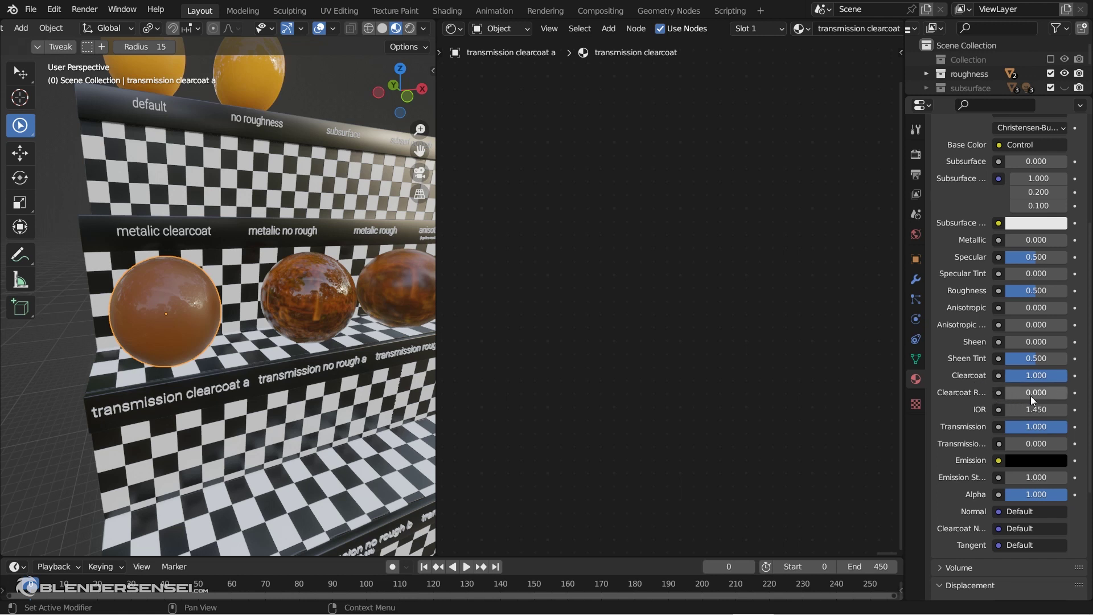
pyautogui.moveTo(1030, 395); pyautogui.dragTo(1029, 395)
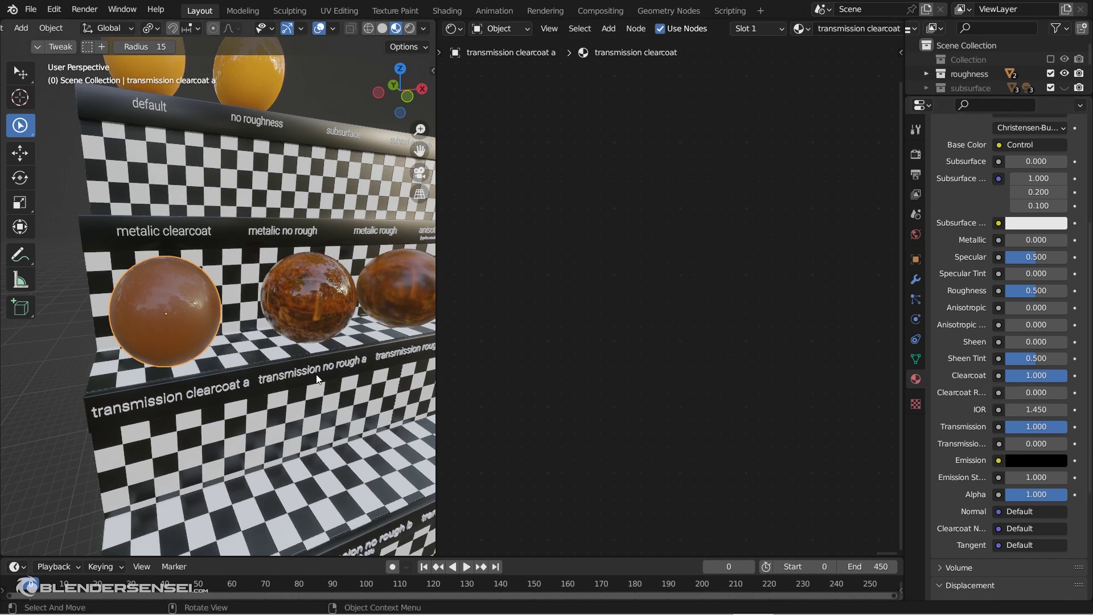
pyautogui.scroll(3, 316, 374)
pyautogui.scroll(2, 322, 380)
pyautogui.keyDown('shift'); pyautogui.moveTo(331, 376); pyautogui.dragTo(335, 373, button='middle'); pyautogui.keyUp('shift')
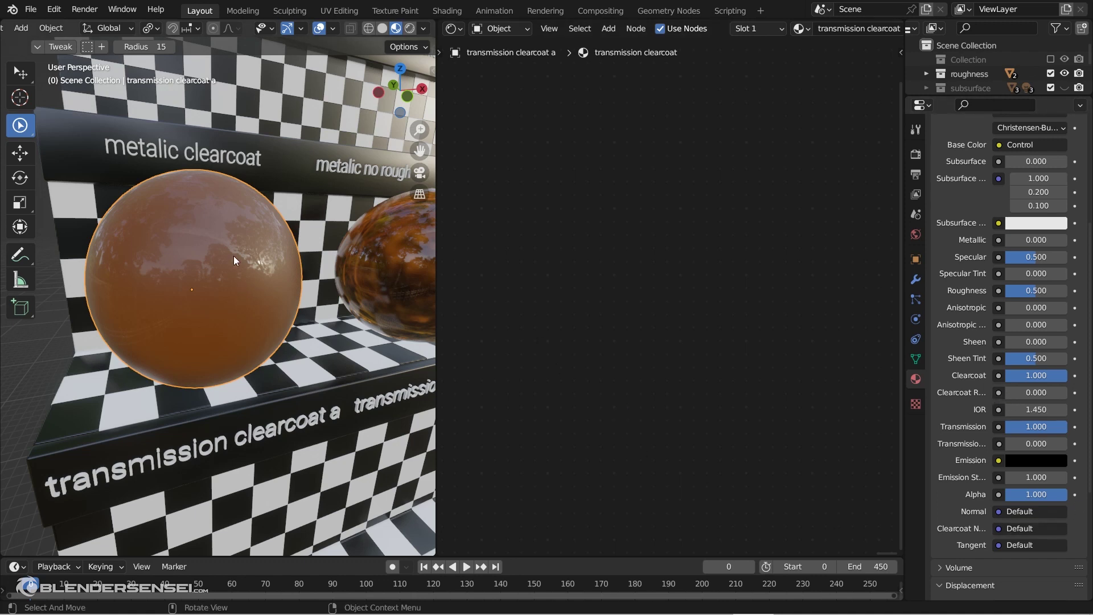
pyautogui.scroll(-6, 324, 361)
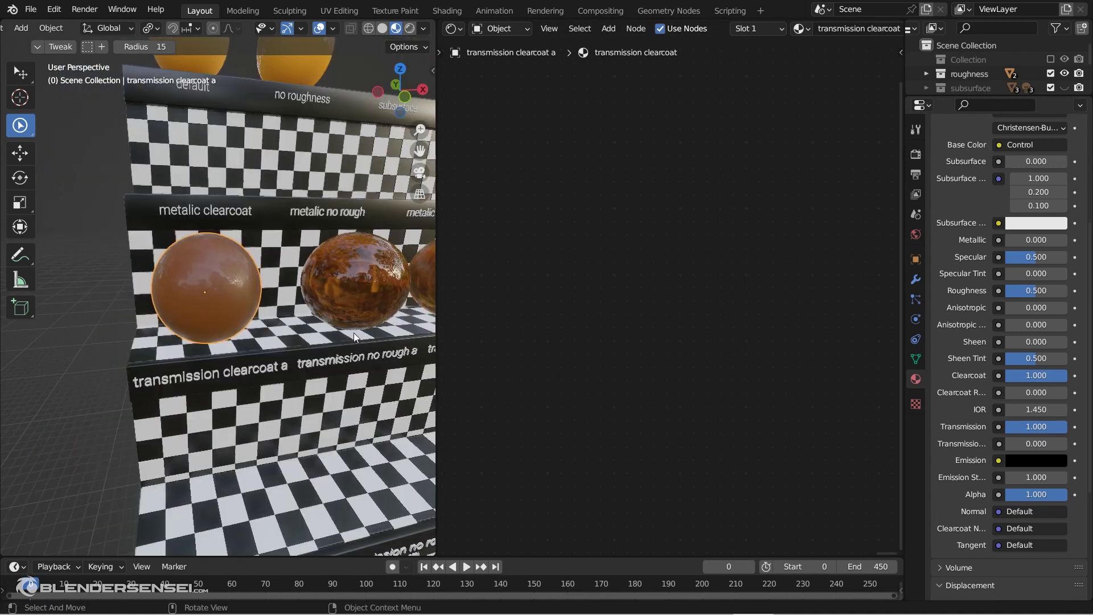
pyautogui.keyDown('shift'); pyautogui.moveTo(278, 335); pyautogui.dragTo(265, 327, button='middle'); pyautogui.keyUp('shift')
pyautogui.scroll(2, 371, 333)
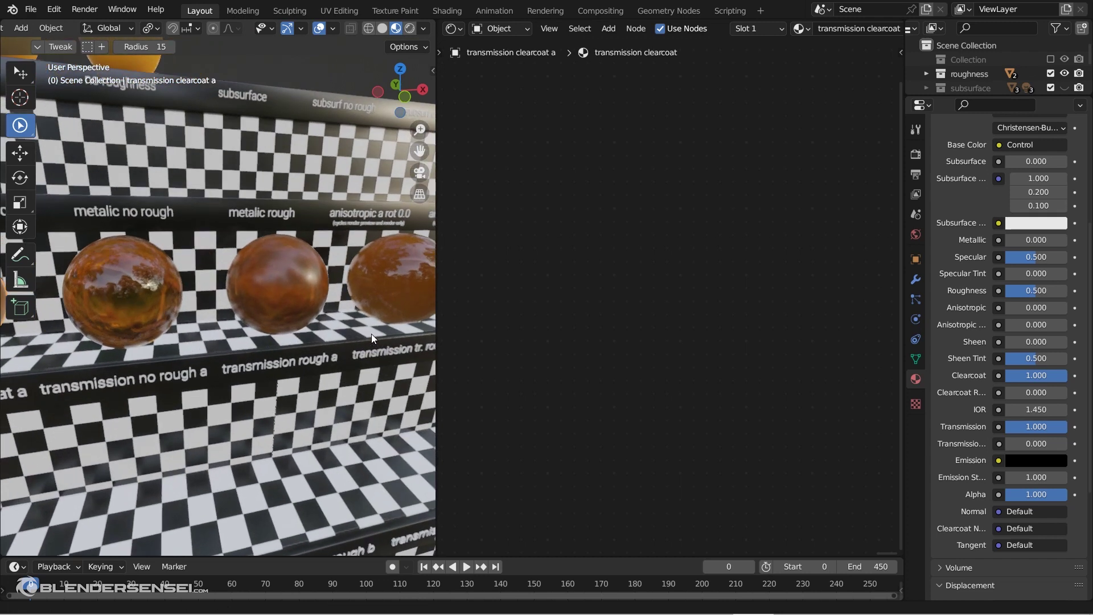
# - Select the transmission tr. rough a sphere and set its Transmission Roughness to 0.298
pyautogui.keyDown('shift'); pyautogui.moveTo(370, 333); pyautogui.dragTo(258, 315, button='middle'); pyautogui.keyUp('shift')
pyautogui.scroll(2, 309, 340)
pyautogui.click(322, 324)
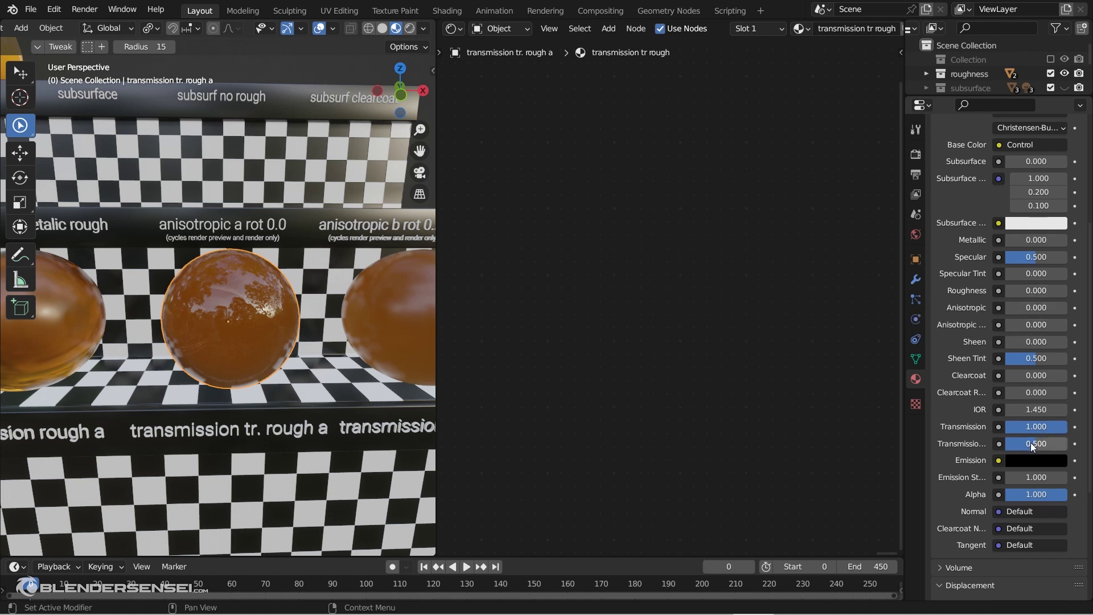
pyautogui.moveTo(1030, 443)
pyautogui.mouseDown()
pyautogui.moveTo(1056, 443)
pyautogui.moveTo(1005, 444)
pyautogui.moveTo(1041, 443)
pyautogui.moveTo(1023, 442)
pyautogui.mouseUp()
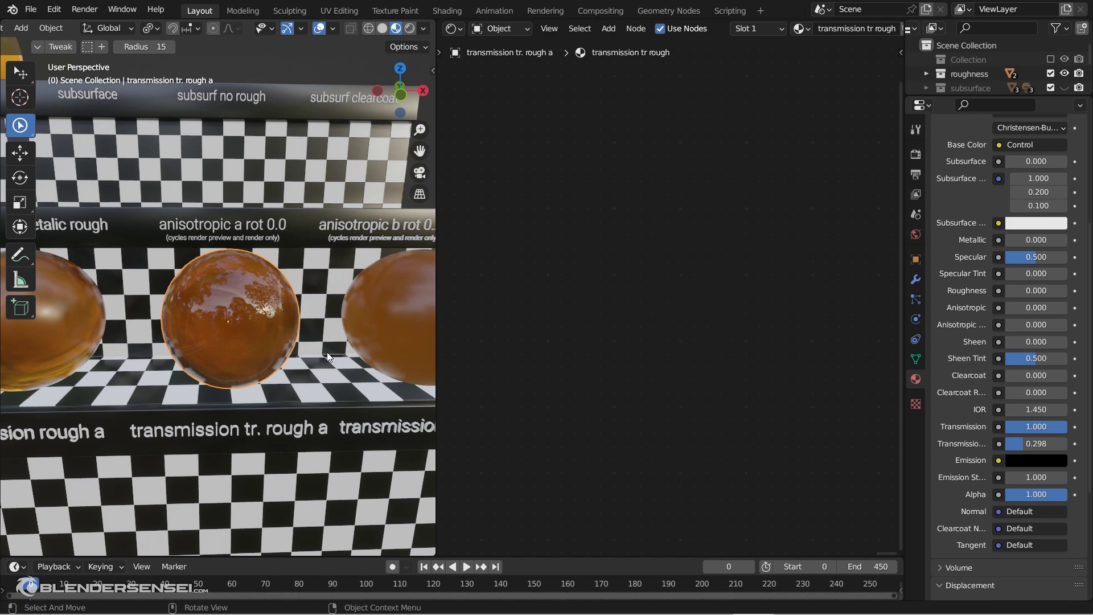
# - Select the transmission subsurf a sphere and examine its surface from several angles beside the neighbouring sphere
pyautogui.keyDown('shift'); pyautogui.moveTo(370, 347); pyautogui.dragTo(327, 339, button='middle'); pyautogui.keyUp('shift')
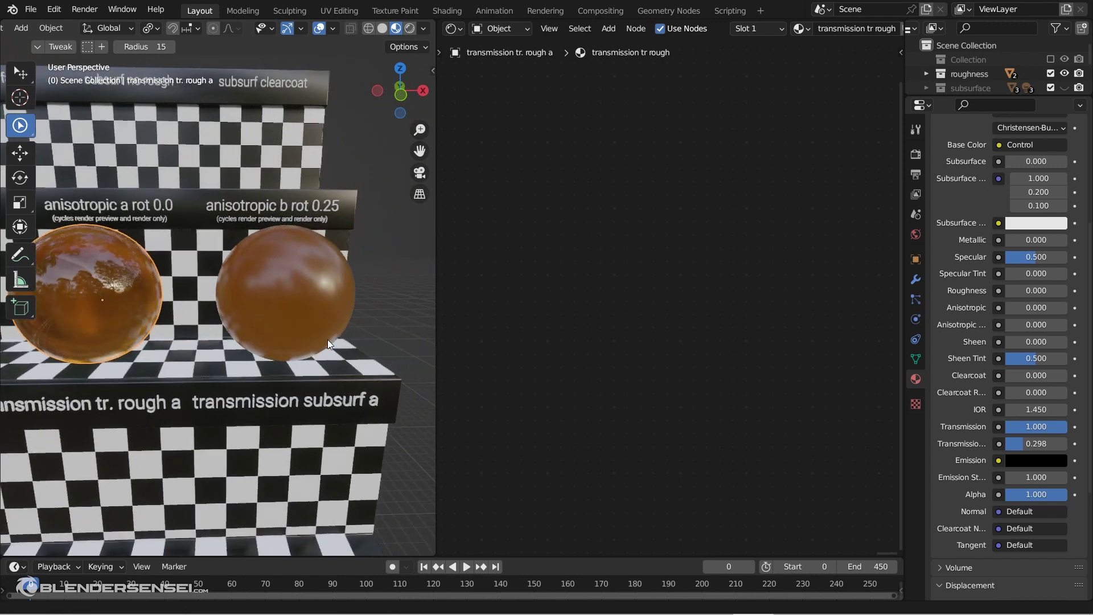
pyautogui.click(321, 294)
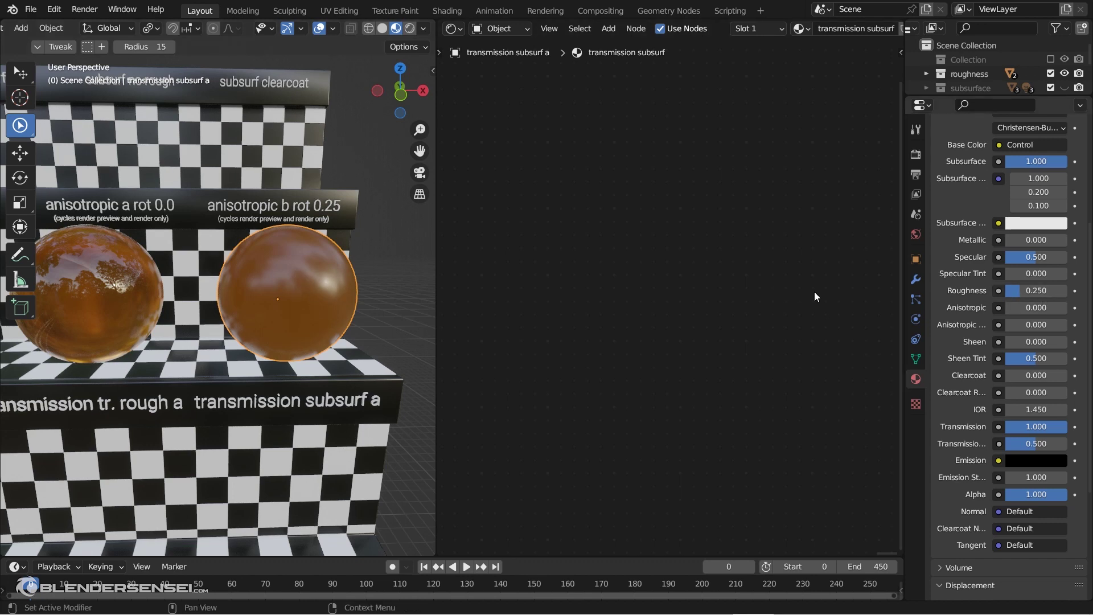
pyautogui.moveTo(220, 409)
pyautogui.mouseDown(button='middle')
pyautogui.moveTo(148, 442)
pyautogui.moveTo(186, 435)
pyautogui.moveTo(223, 394)
pyautogui.mouseUp(button='middle')
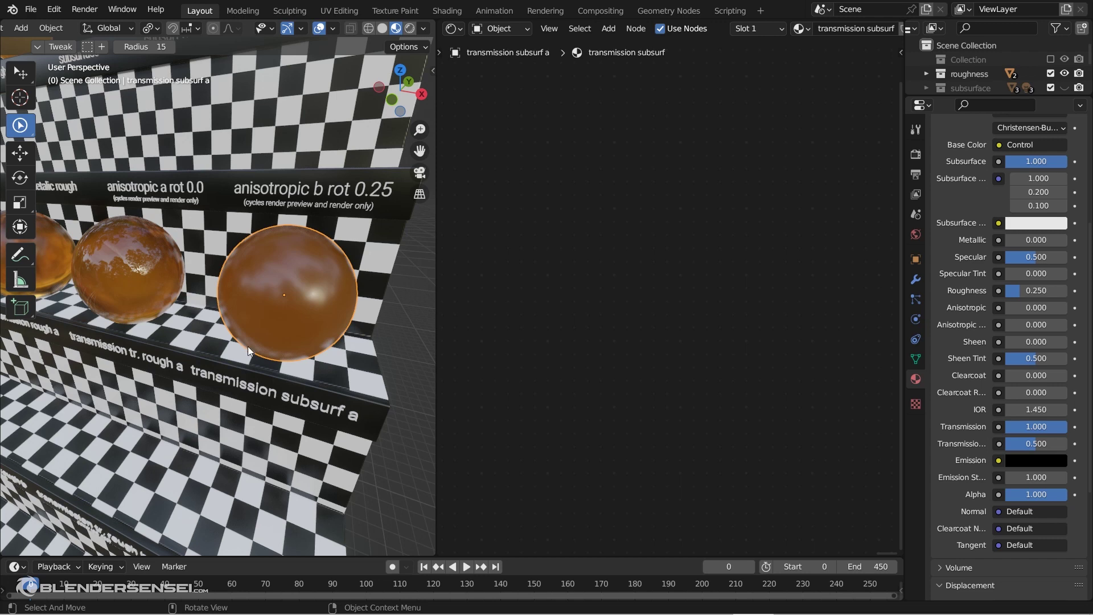
pyautogui.moveTo(262, 346); pyautogui.dragTo(275, 300, button='middle')
pyautogui.scroll(4, 254, 350)
pyautogui.scroll(-4, 257, 351)
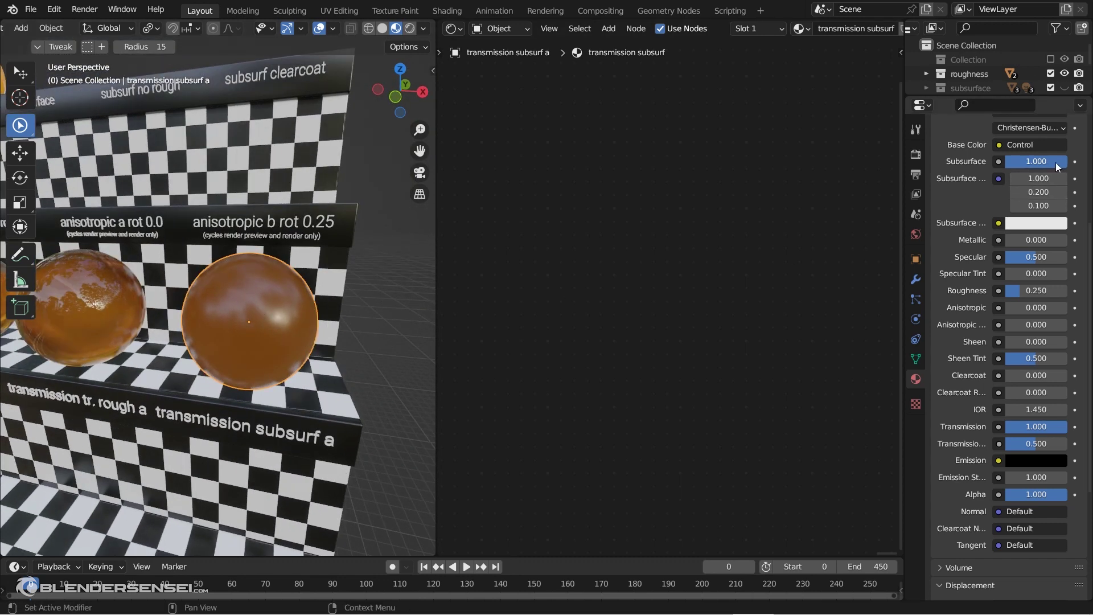
# - Deselect the sphere, check the transmission subsurf a material in Rendered shading and return to Material Preview
pyautogui.click(409, 276)
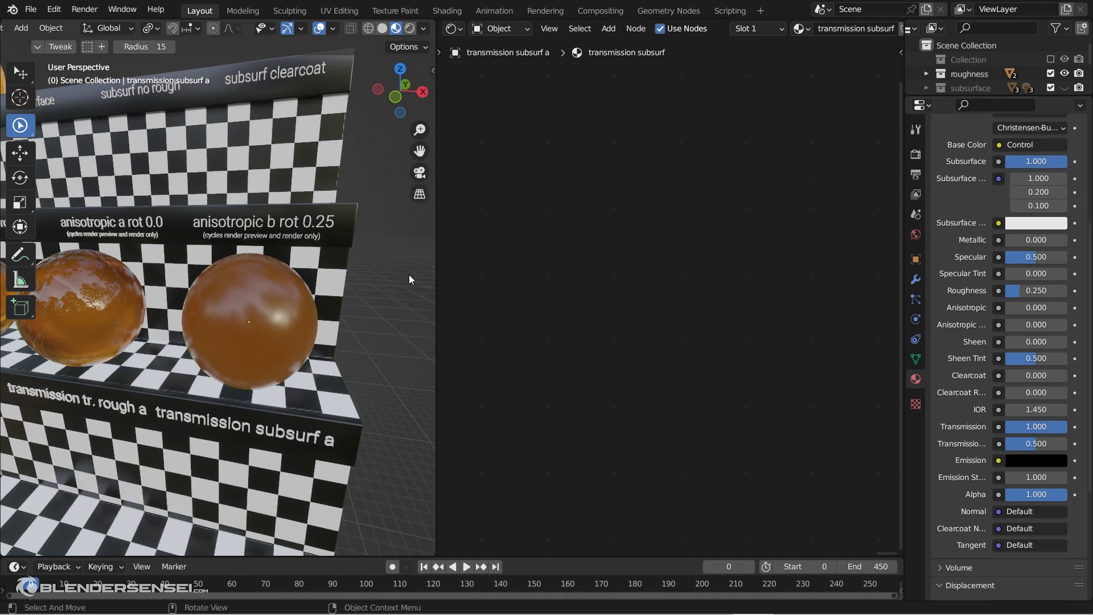
pyautogui.click(409, 28)
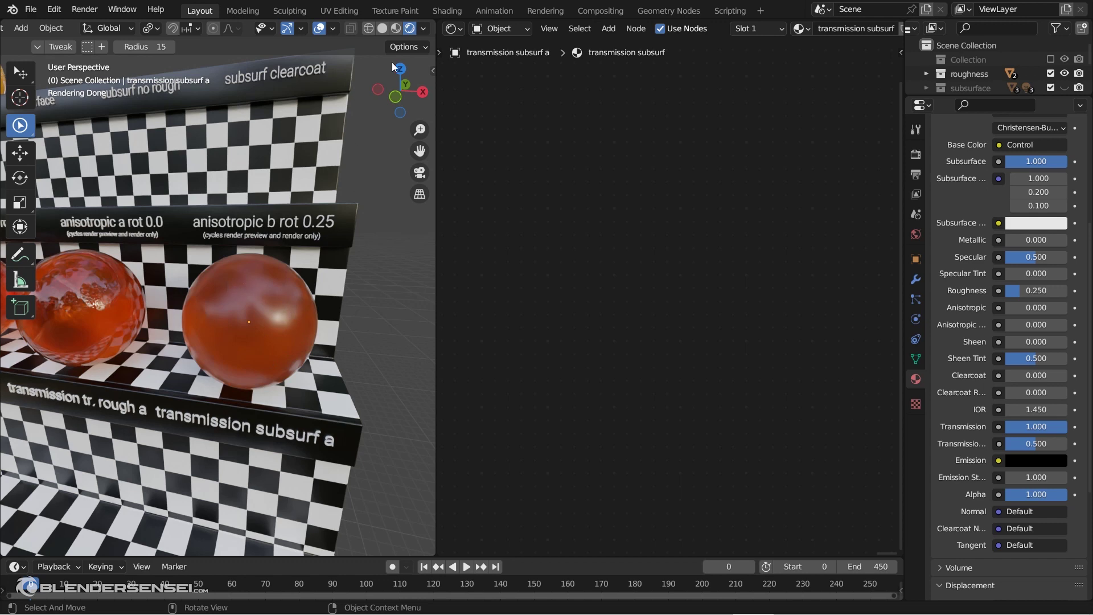
pyautogui.click(396, 28)
# - Make the transmission b collection visible in the viewport
pyautogui.scroll(-3, 329, 248)
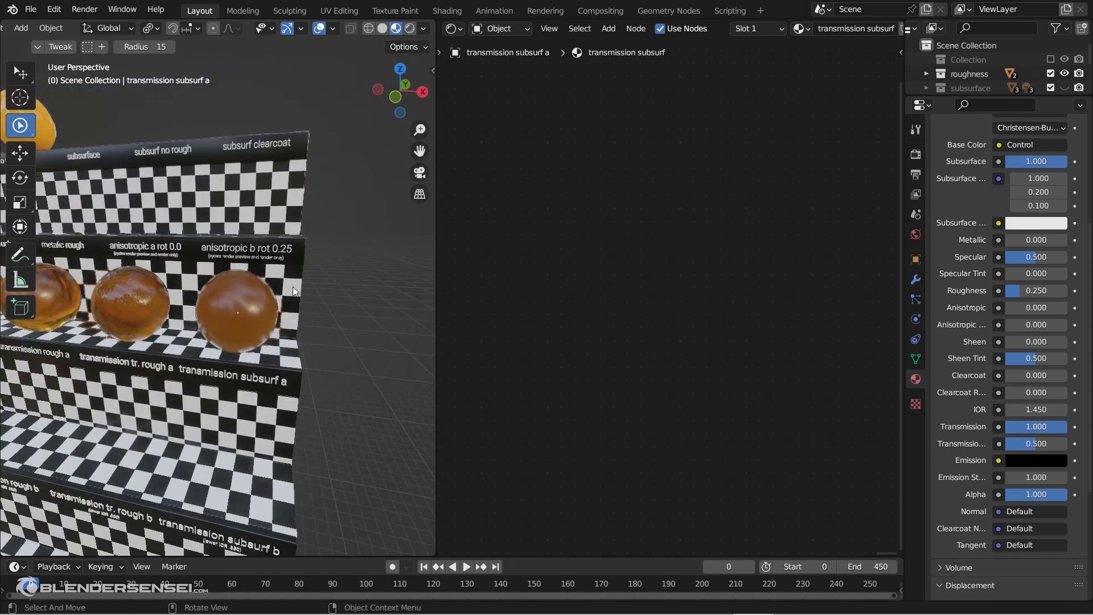
pyautogui.keyDown('shift'); pyautogui.moveTo(193, 341); pyautogui.dragTo(289, 283, button='middle'); pyautogui.keyUp('shift')
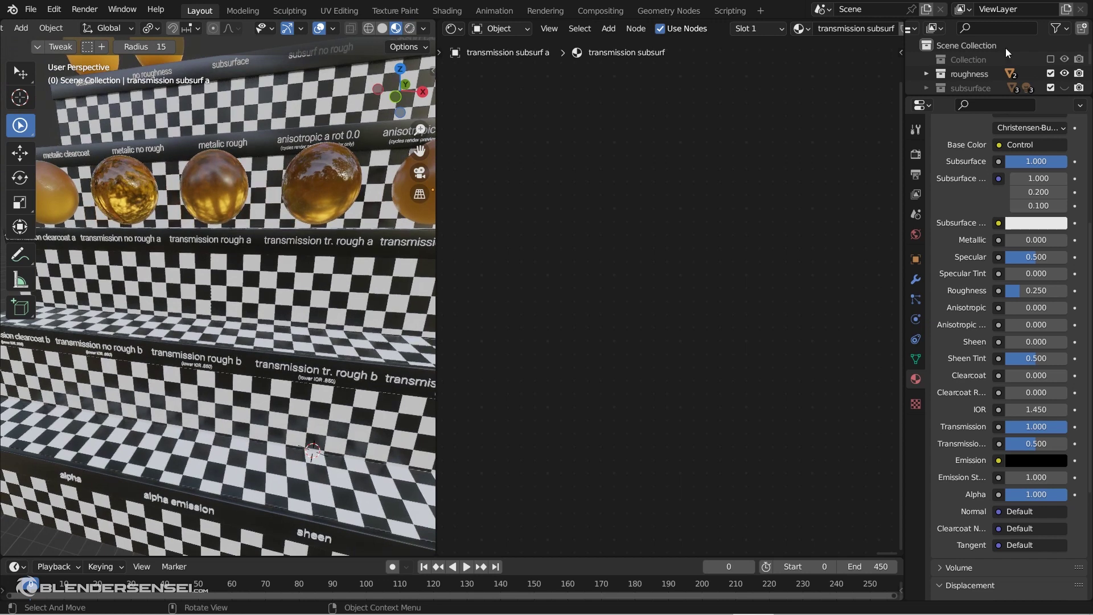
pyautogui.scroll(-3, 970, 70)
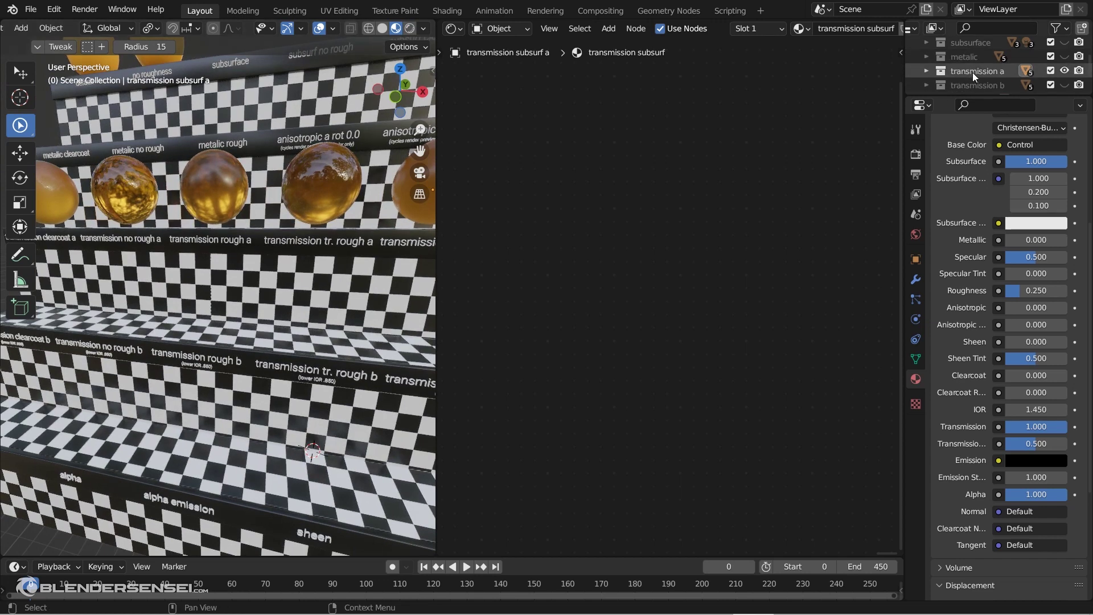
pyautogui.click(1064, 85)
pyautogui.moveTo(200, 268); pyautogui.dragTo(262, 275, button='middle')
pyautogui.scroll(-3, 261, 280)
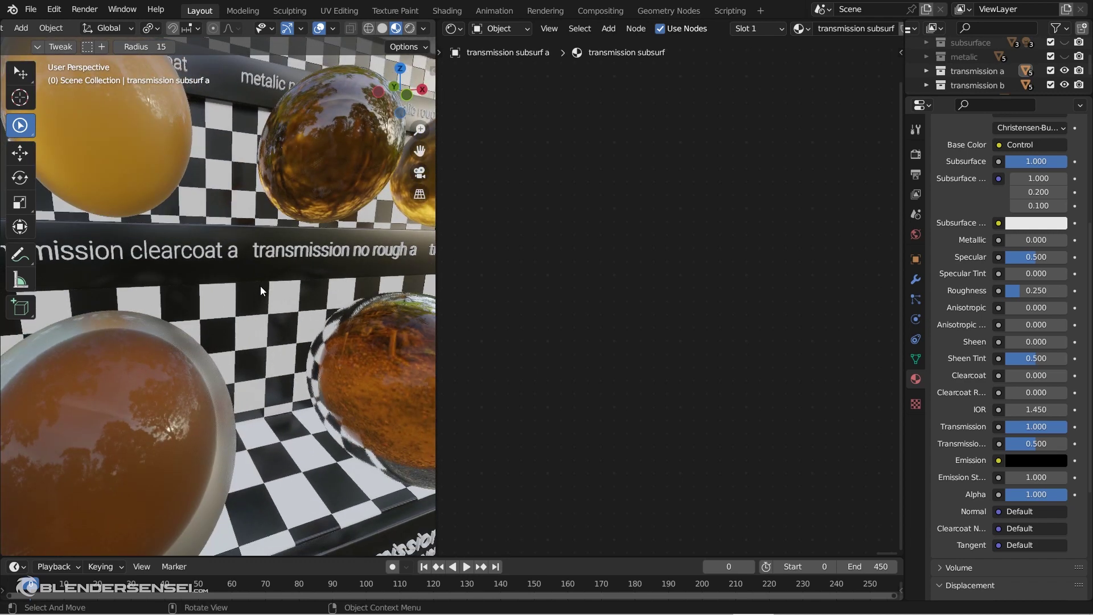
# - Select the transmission clearcoat b sphere and raise its material's IOR to 0.950
pyautogui.keyDown('shift'); pyautogui.moveTo(381, 347); pyautogui.dragTo(340, 347, button='middle'); pyautogui.keyUp('shift')
pyautogui.click(137, 330)
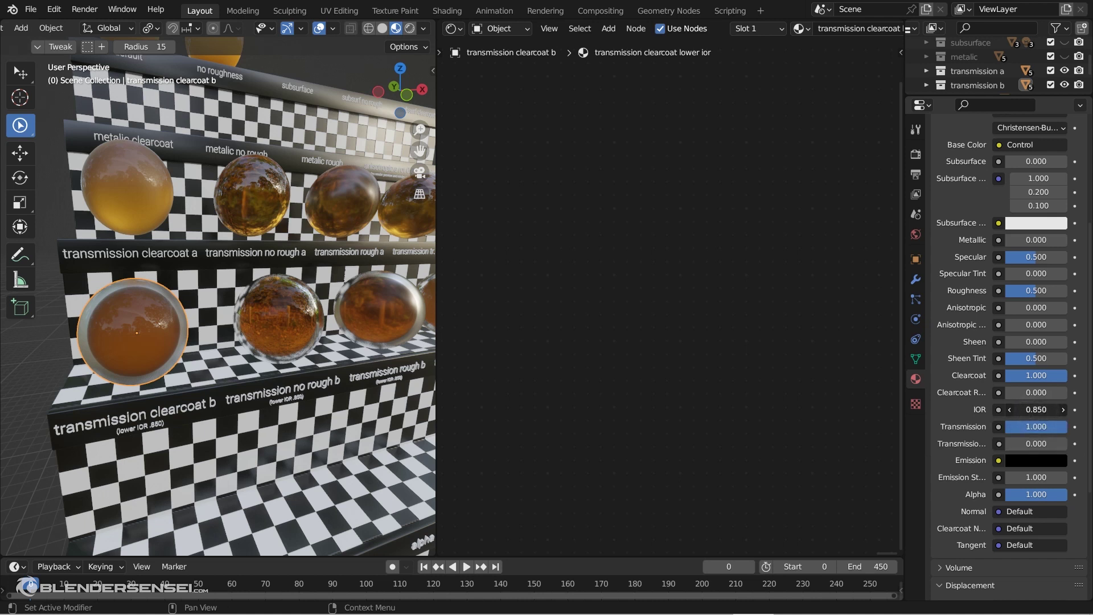
pyautogui.moveTo(1036, 409)
pyautogui.mouseDown()
pyautogui.moveTo(1019, 410)
pyautogui.moveTo(1053, 410)
pyautogui.moveTo(1042, 409)
pyautogui.mouseUp()
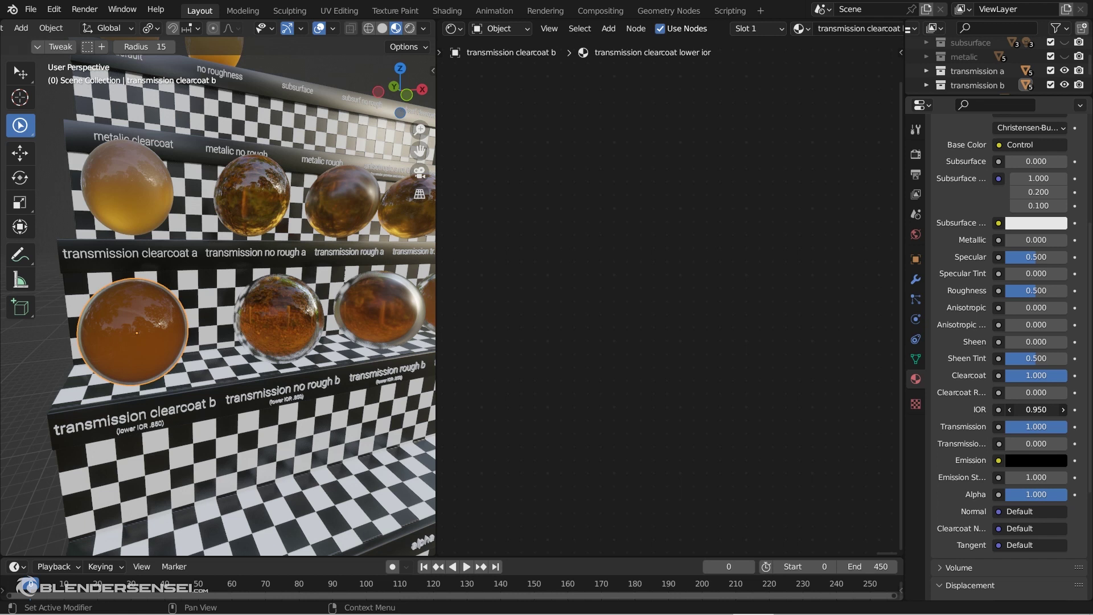
pyautogui.moveTo(1036, 409)
pyautogui.mouseDown()
pyautogui.moveTo(993, 410)
pyautogui.moveTo(1026, 411)
pyautogui.mouseUp()
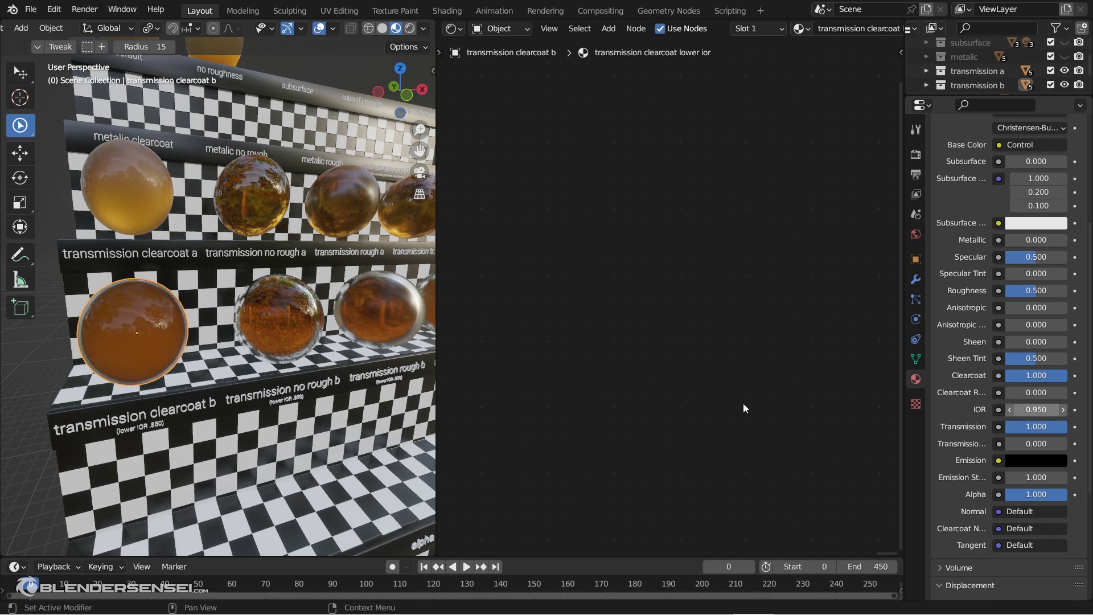
# - Select the transmission no rough b sphere and examine its refraction up close
pyautogui.click(302, 324)
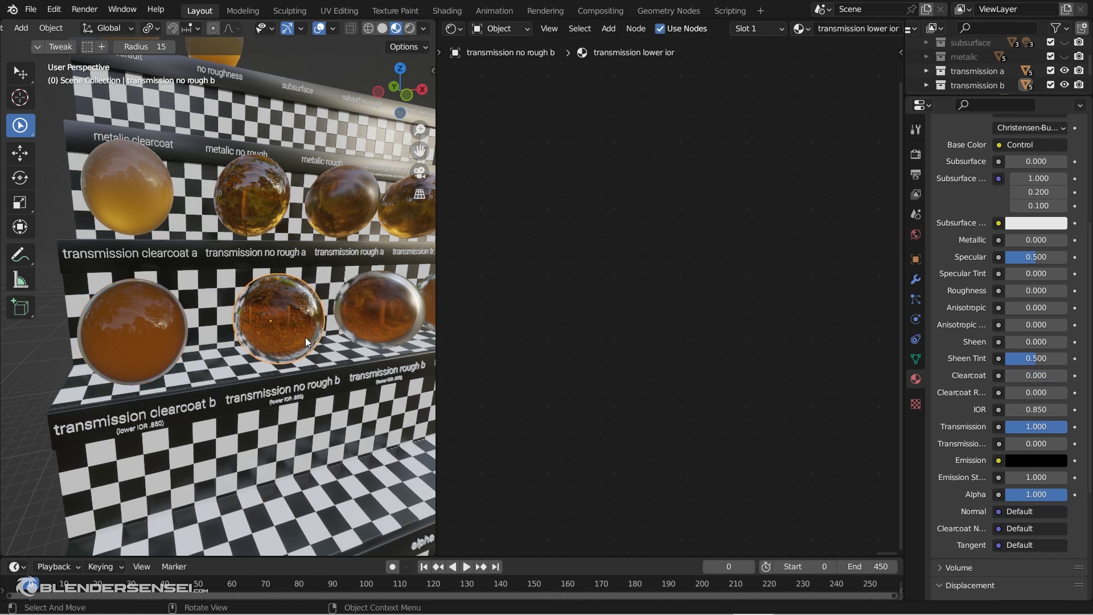
pyautogui.scroll(2, 302, 337)
pyautogui.scroll(2, 338, 345)
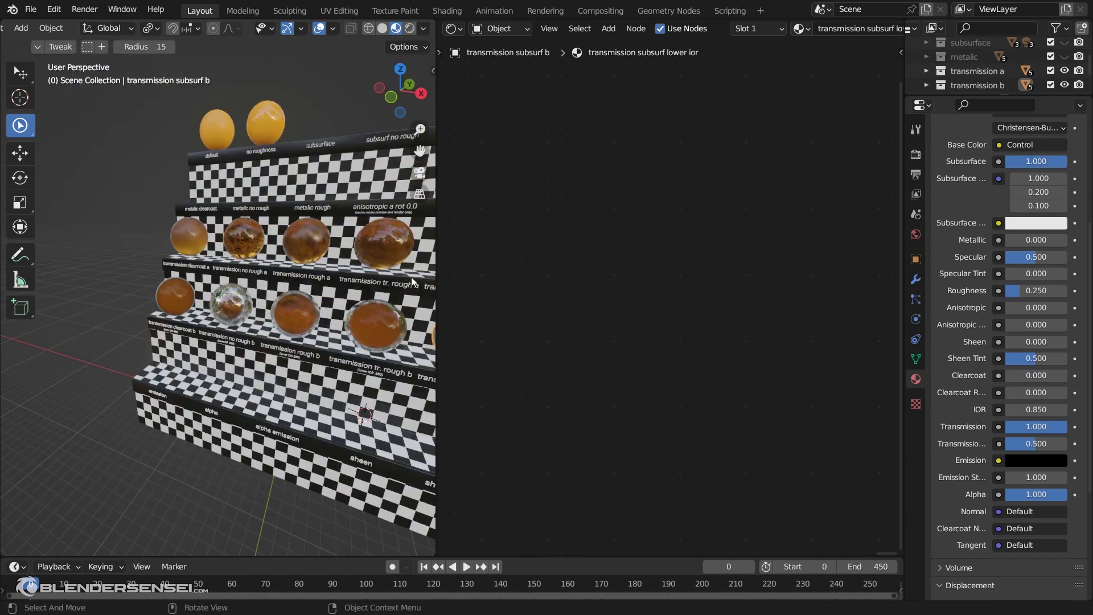
pyautogui.scroll(3, 999, 68)
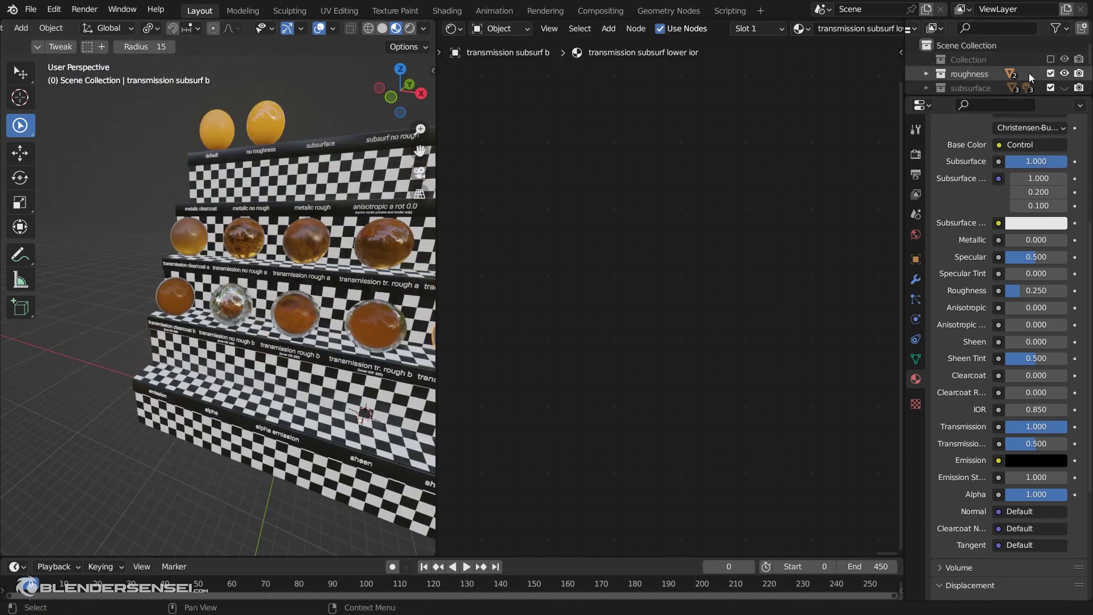
# - Hide the roughness, transmission a and transmission b collections in the viewport
pyautogui.click(1064, 73)
pyautogui.scroll(-3, 999, 74)
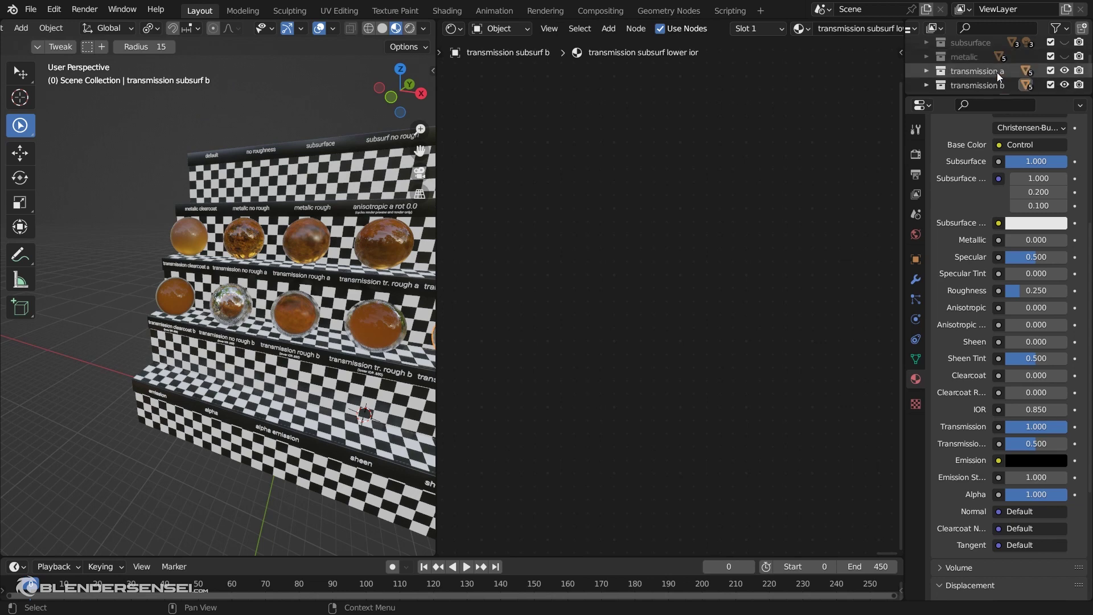
pyautogui.click(1064, 75)
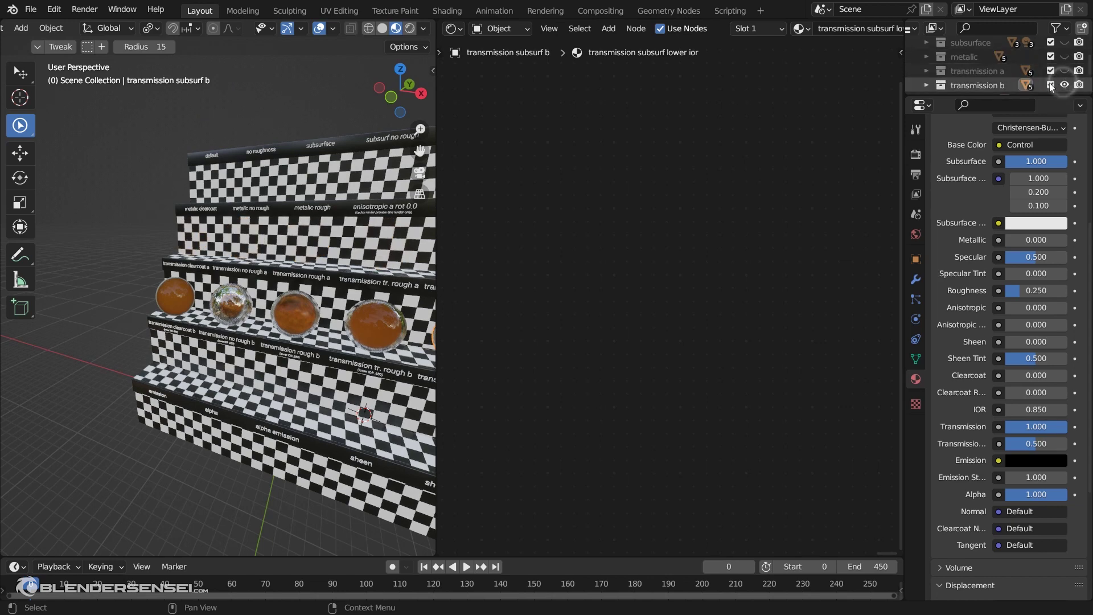
pyautogui.scroll(-3, 989, 70)
# - Make the emission collection visible and bring its emission, alpha and alpha emission spheres into close view
pyautogui.click(1064, 53)
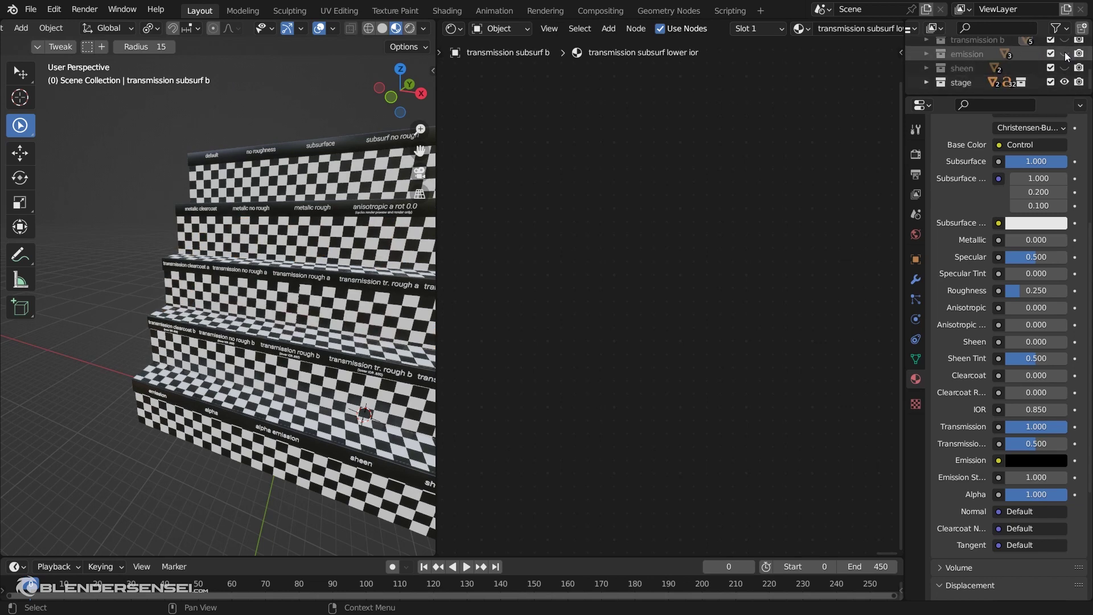
pyautogui.moveTo(326, 324); pyautogui.dragTo(361, 312, button='middle')
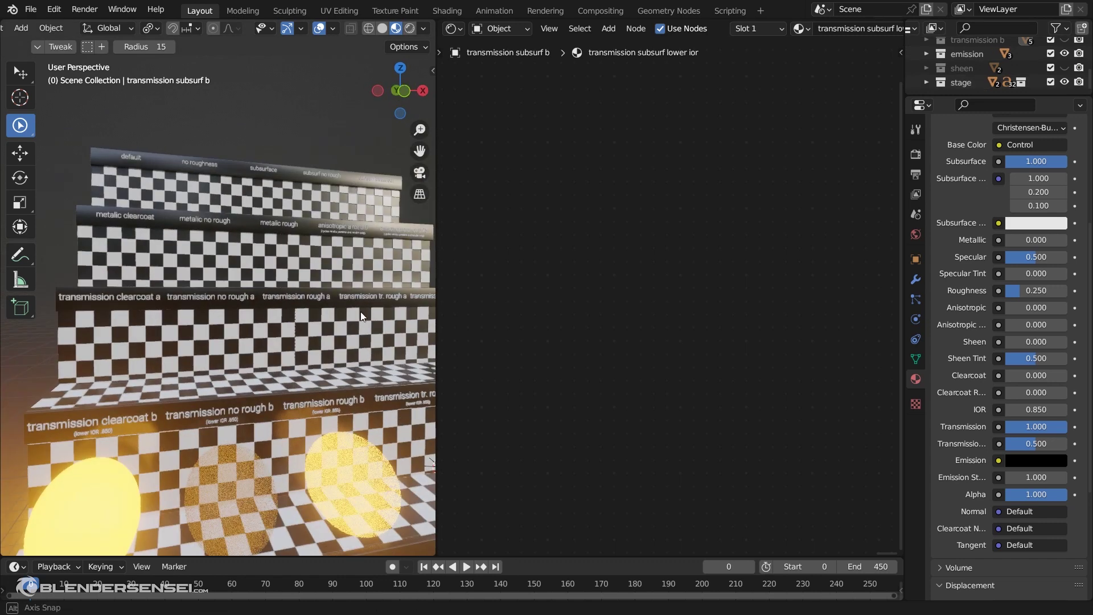
pyautogui.keyDown('shift'); pyautogui.moveTo(286, 402); pyautogui.dragTo(286, 337, button='middle'); pyautogui.keyUp('shift')
pyautogui.scroll(2, 313, 330)
pyautogui.keyDown('shift'); pyautogui.moveTo(374, 333); pyautogui.dragTo(283, 342, button='middle'); pyautogui.keyUp('shift')
pyautogui.scroll(1, 282, 342)
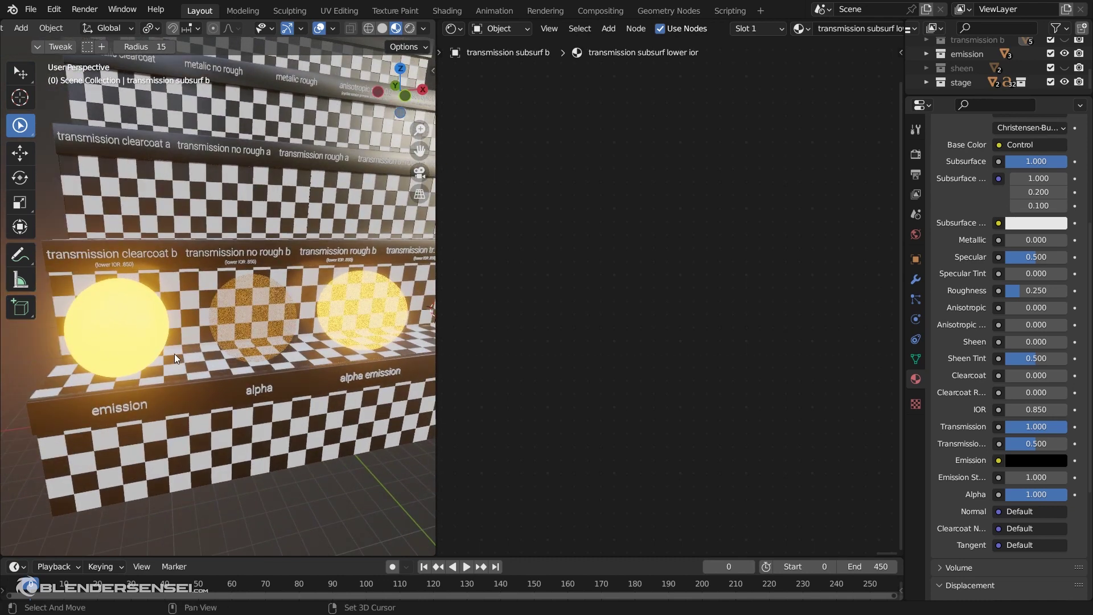
# - Select the emission sphere and frame all nodes of its material in the shader editor
pyautogui.click(121, 320)
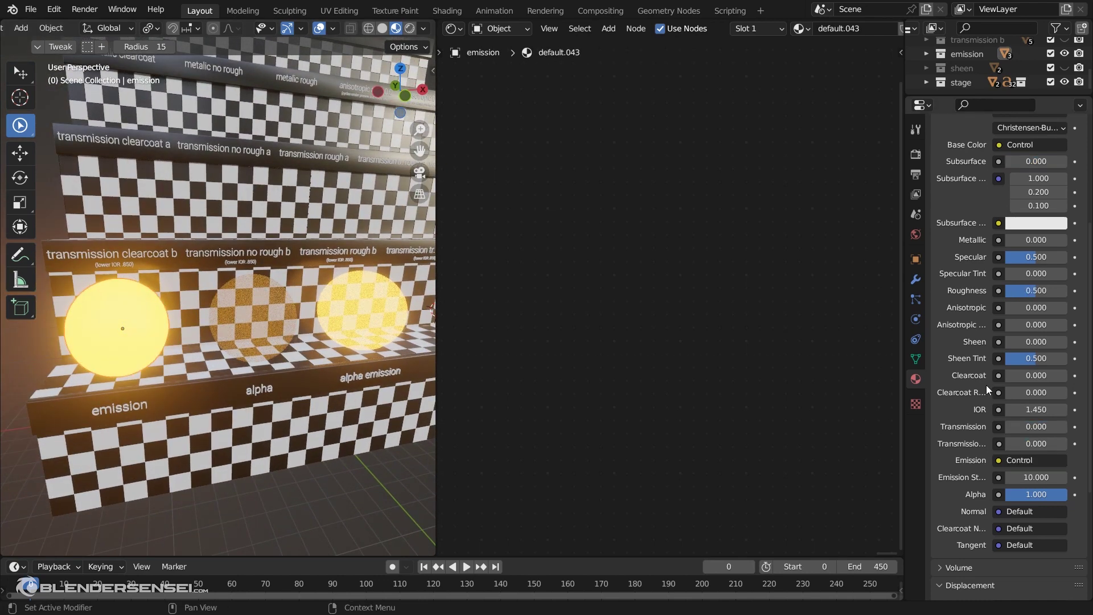
pyautogui.scroll(-1, 983, 387)
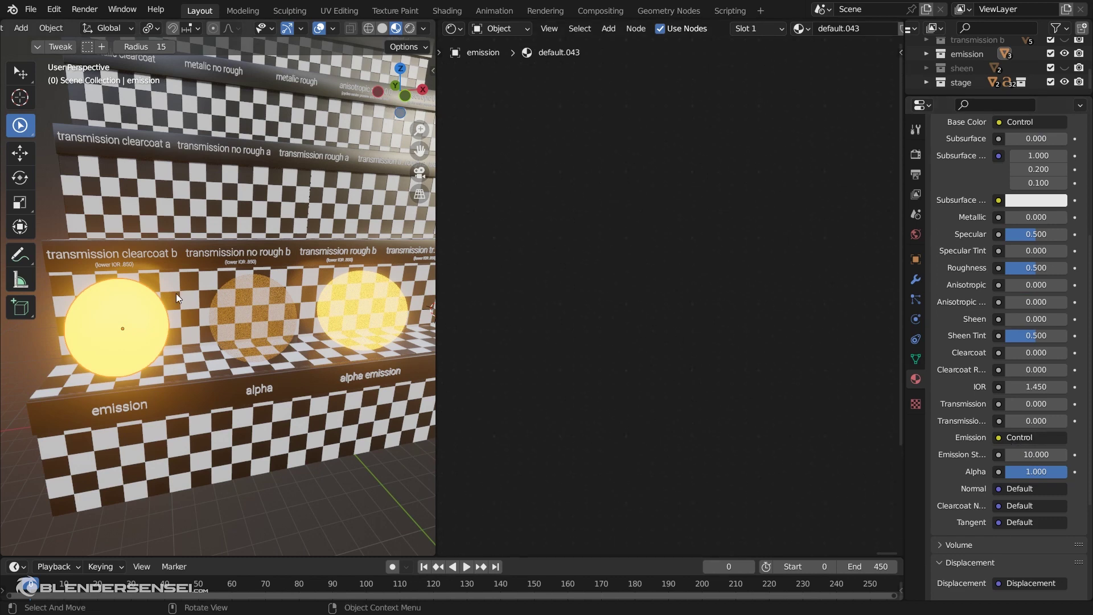
pyautogui.scroll(-5, 261, 177)
pyautogui.scroll(5, 261, 178)
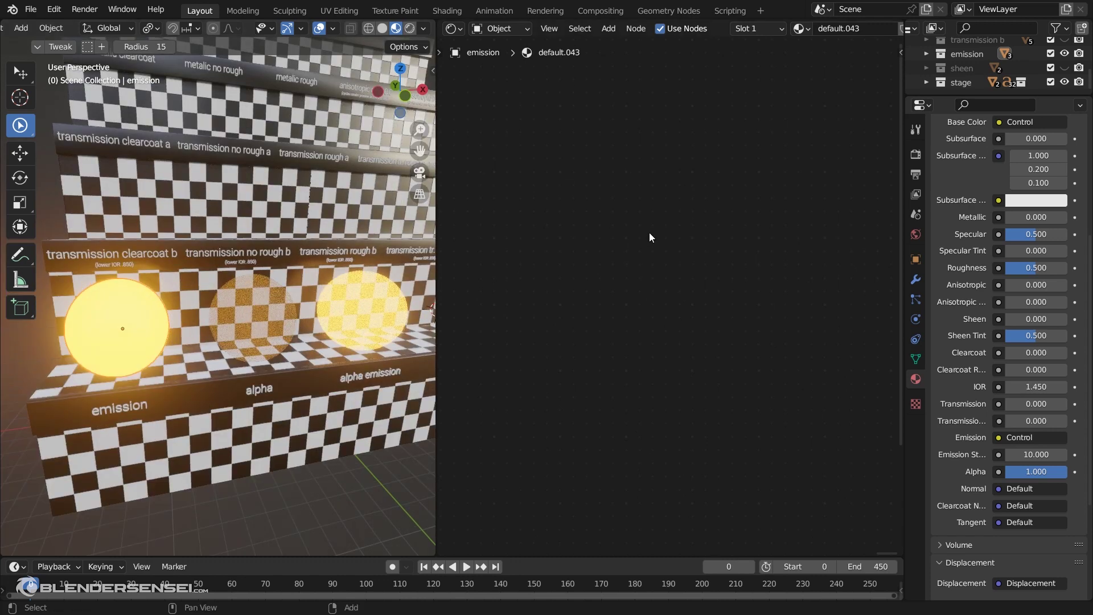
pyautogui.press('Home')
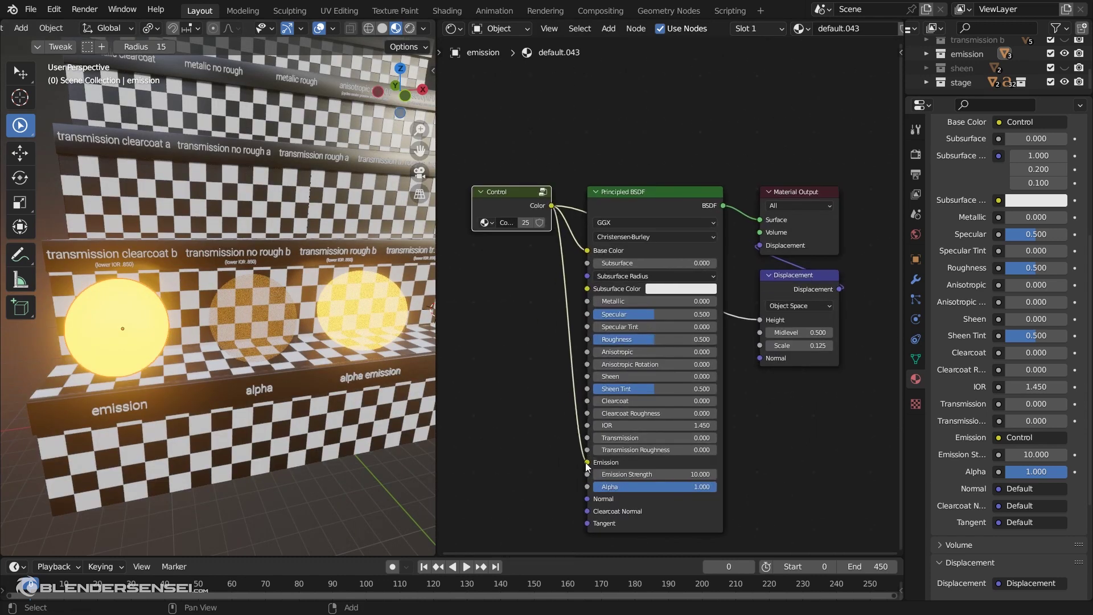
# - Unlink Control from the Emission input, try a blue-violet emission color and reconnect the Control color to Emission
pyautogui.keyDown('ctrl'); pyautogui.moveTo(590, 276); pyautogui.dragTo(541, 317, button='right'); pyautogui.keyUp('ctrl')
pyautogui.moveTo(570, 408); pyautogui.dragTo(556, 383, button='middle')
pyautogui.click(666, 439)
pyautogui.moveTo(706, 300)
pyautogui.mouseDown()
pyautogui.moveTo(697, 279)
pyautogui.moveTo(709, 297)
pyautogui.mouseUp()
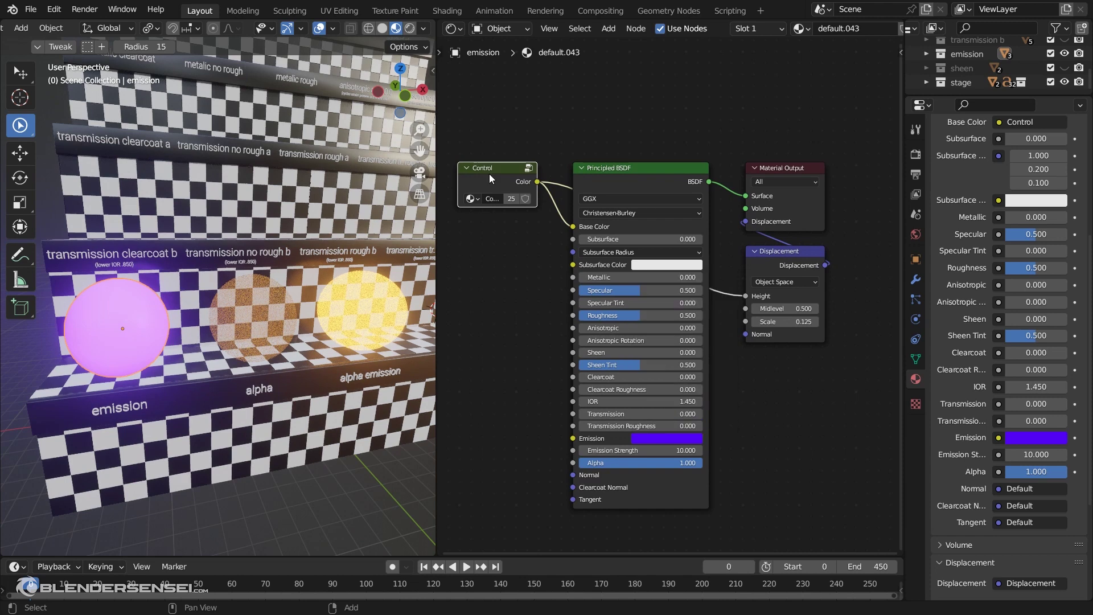
pyautogui.moveTo(538, 183); pyautogui.dragTo(571, 438)
# - Open the Control node group, shift its Color output from orange towards yellow and return to the material's node tree
pyautogui.click(528, 168)
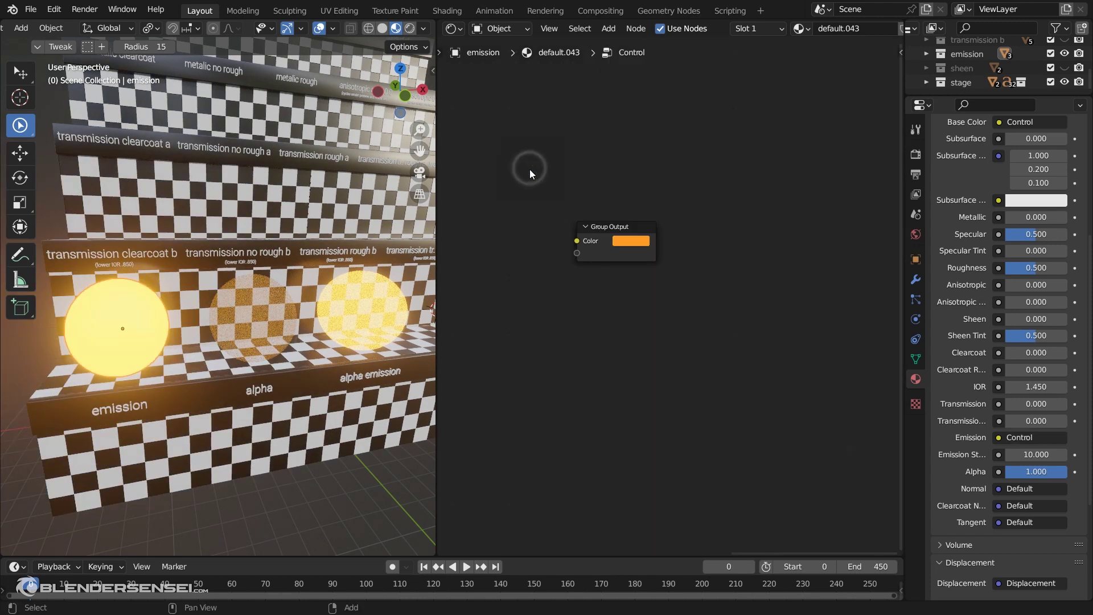
pyautogui.click(634, 241)
pyautogui.moveTo(666, 157); pyautogui.dragTo(625, 142)
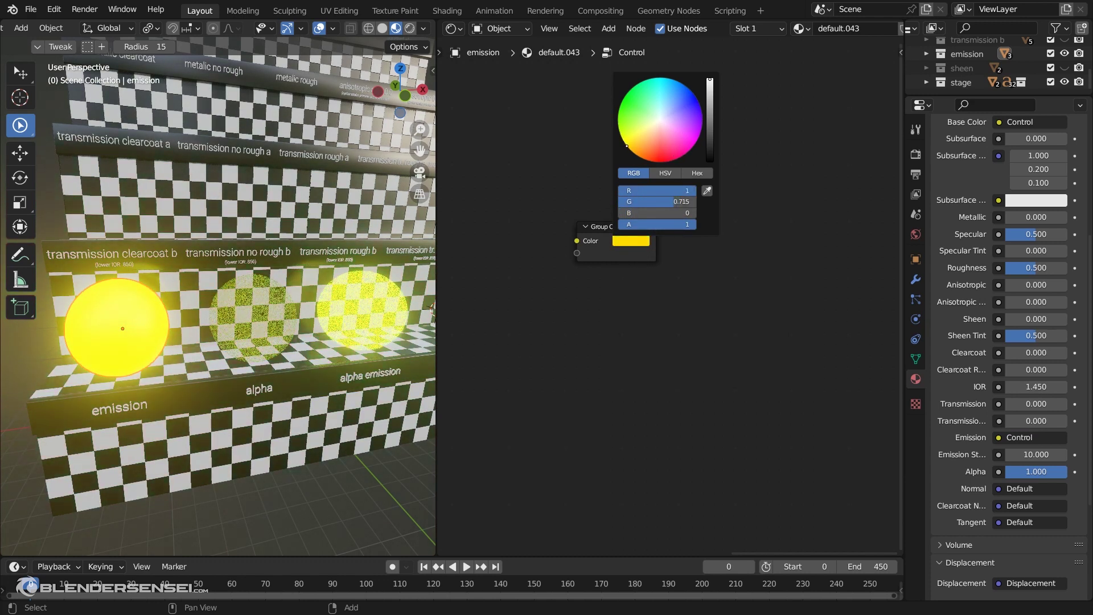
pyautogui.press('Tab')
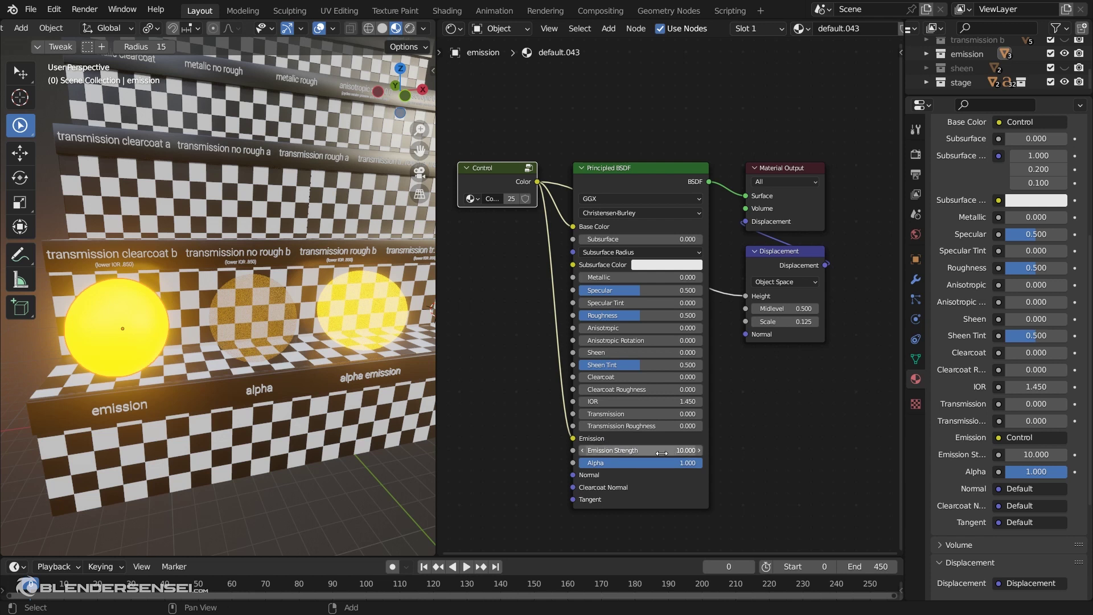
# - Raise the Emission Strength of the emission sphere's material to 25.2
pyautogui.moveTo(656, 452)
pyautogui.mouseDown()
pyautogui.moveTo(688, 453)
pyautogui.moveTo(673, 453)
pyautogui.mouseUp()
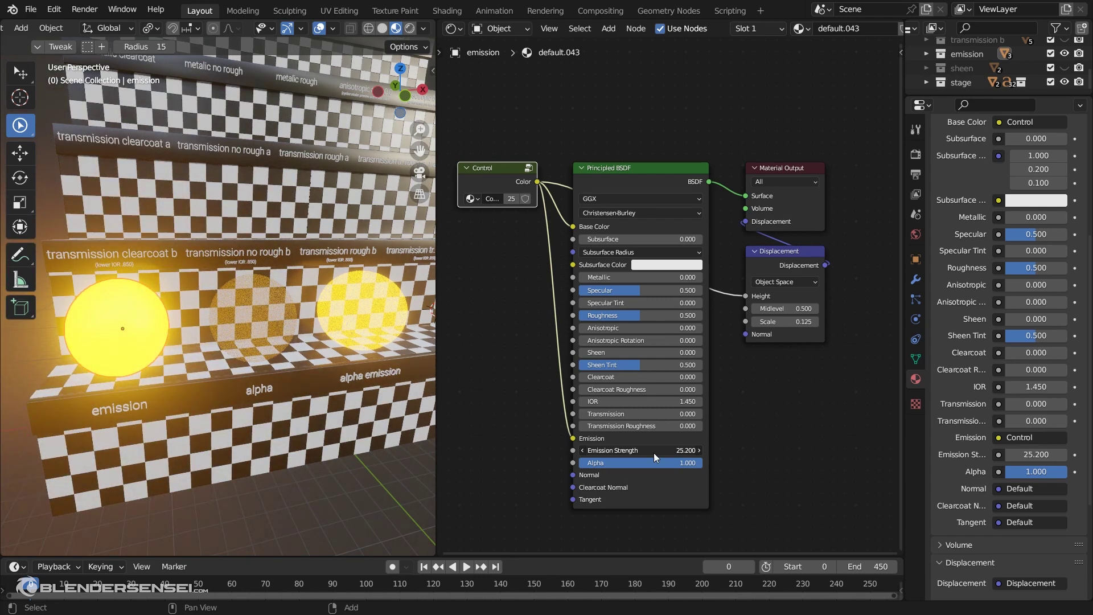
pyautogui.scroll(2, 656, 457)
pyautogui.moveTo(662, 447); pyautogui.dragTo(673, 391, button='middle')
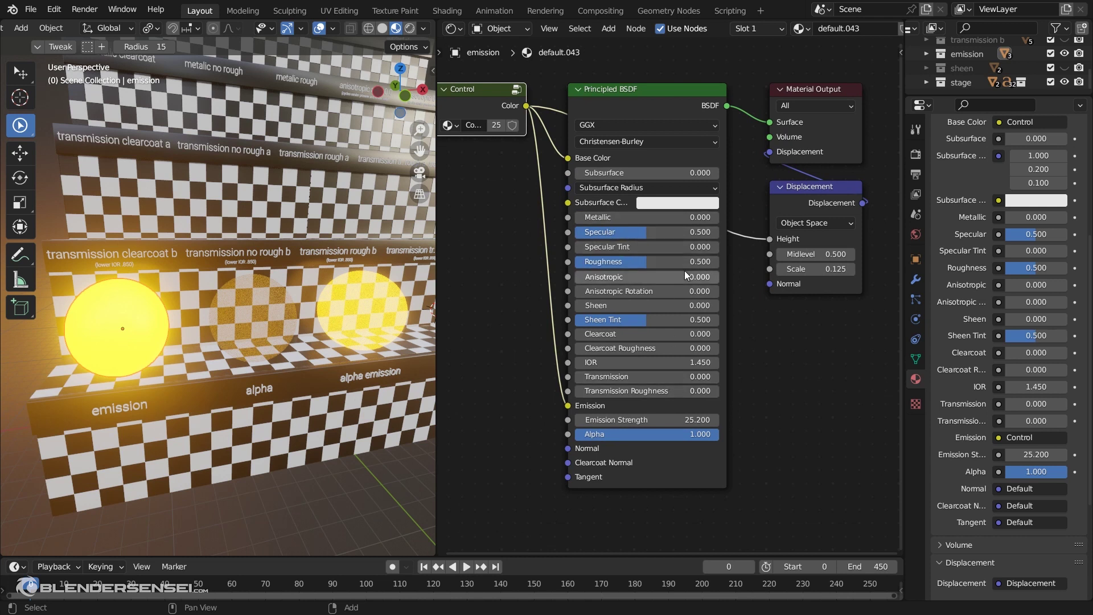
pyautogui.moveTo(665, 390); pyautogui.dragTo(673, 365, button='middle')
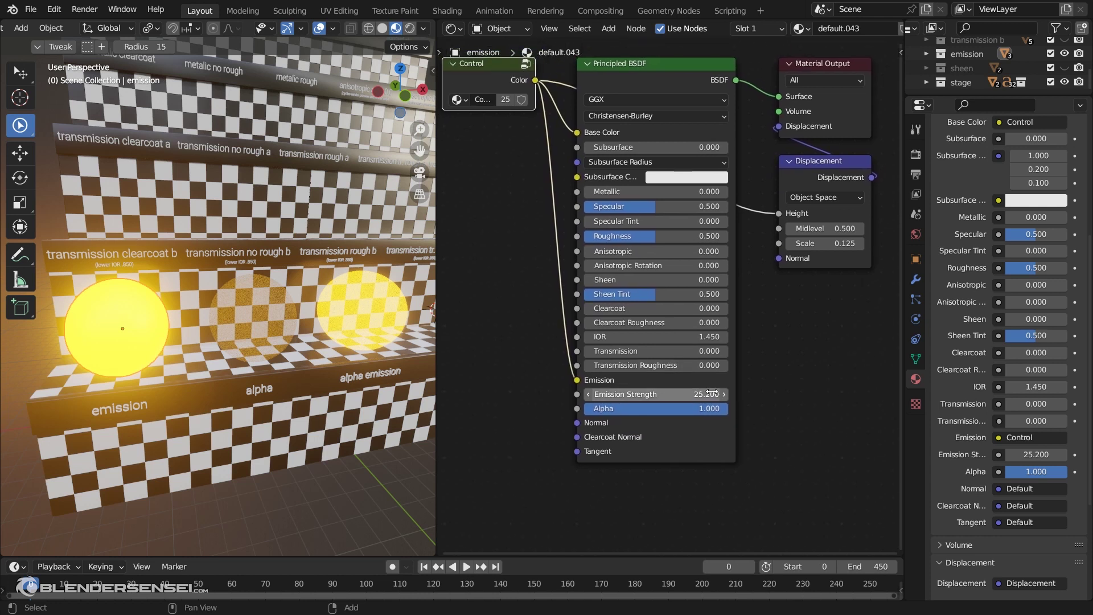
# - Try a Specular value of 8 on the emission material and reset it to 0.5
pyautogui.click(634, 209)
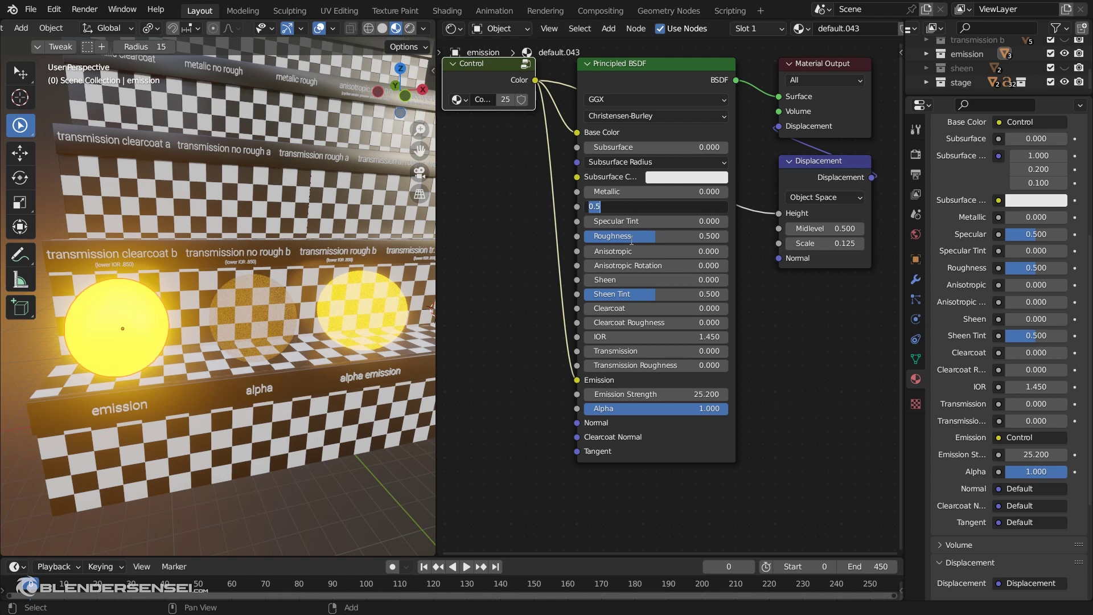
pyautogui.write('8')
pyautogui.press('Return')
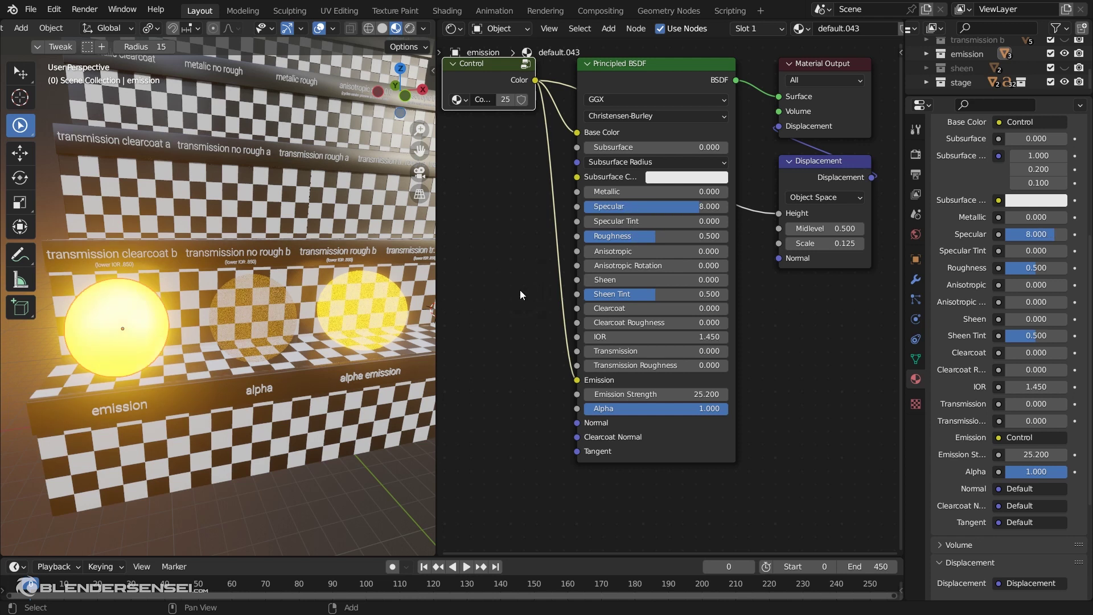
pyautogui.click(687, 207)
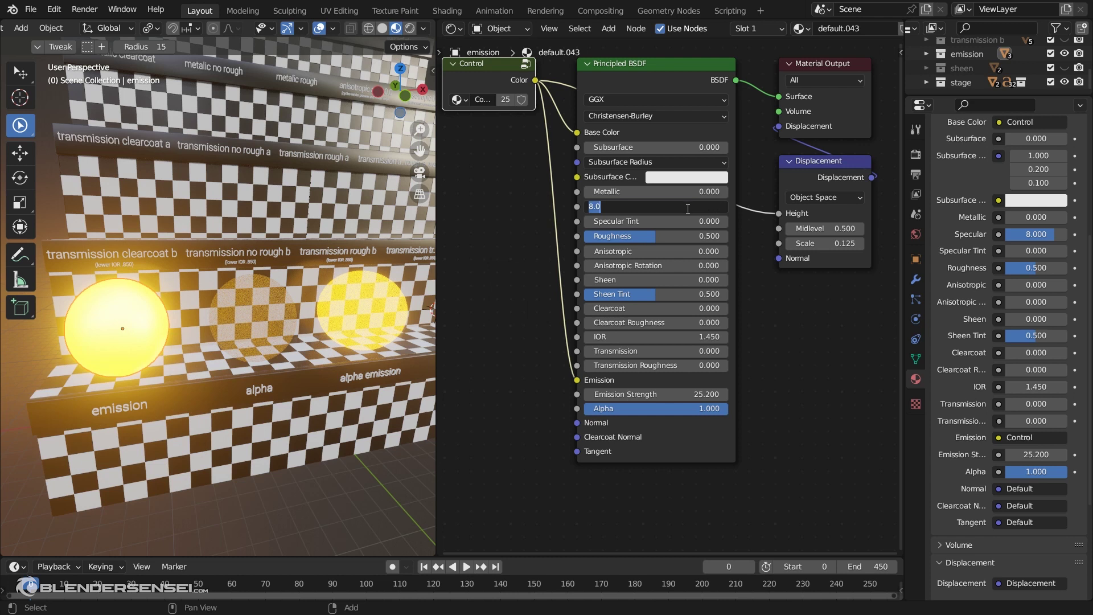
pyautogui.press('BackSpace')
pyautogui.press('Return')
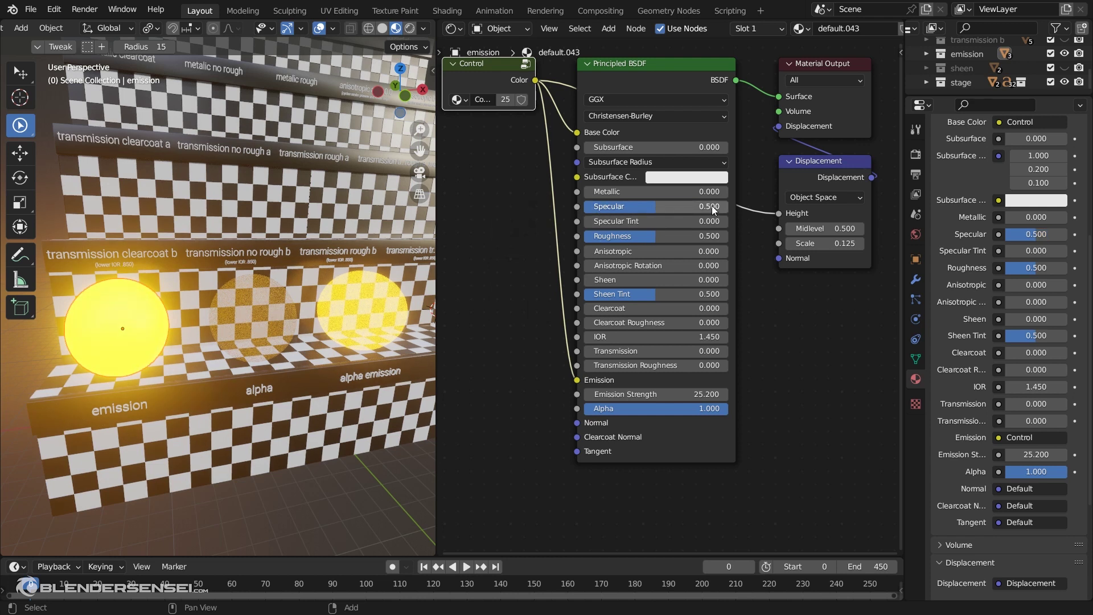
# - Lower the emission material's Emission Strength to 14.6
pyautogui.moveTo(548, 331); pyautogui.dragTo(547, 299, button='middle')
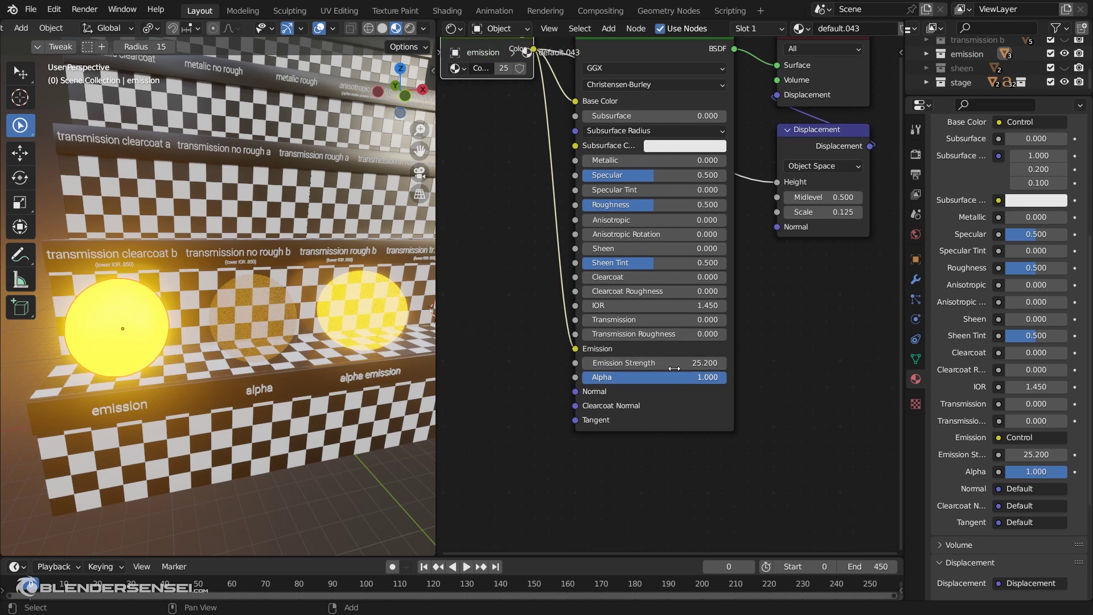
pyautogui.moveTo(694, 365); pyautogui.dragTo(634, 364)
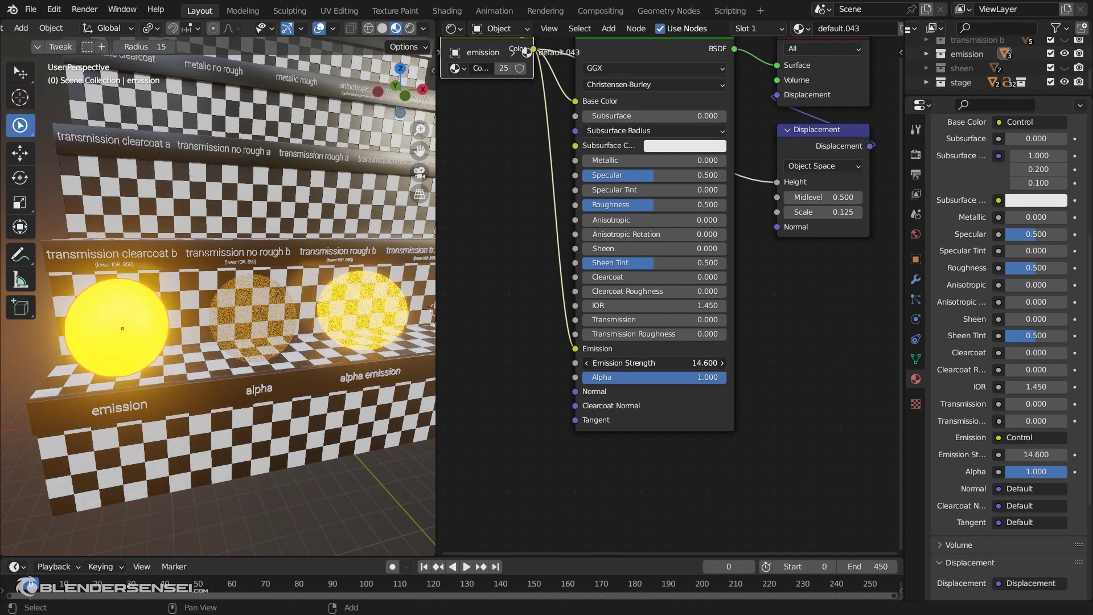
# - Select the alpha sphere and examine its transparency from several viewing angles
pyautogui.click(278, 320)
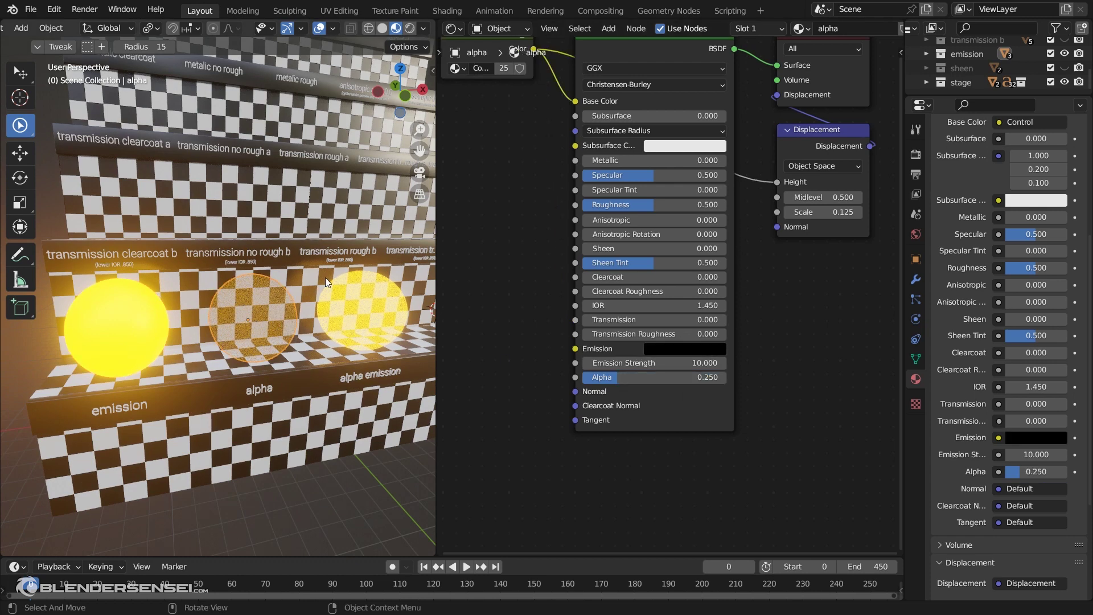
pyautogui.moveTo(325, 278)
pyautogui.mouseDown(button='middle')
pyautogui.moveTo(303, 285)
pyautogui.moveTo(316, 286)
pyautogui.mouseUp(button='middle')
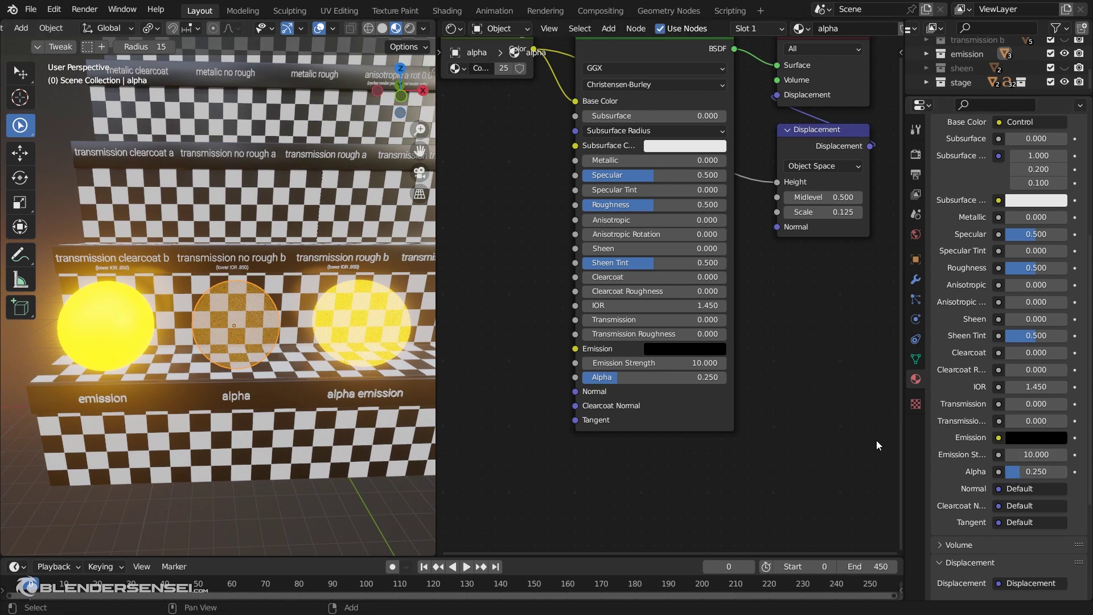
pyautogui.moveTo(252, 304)
pyautogui.mouseDown(button='middle')
pyautogui.moveTo(251, 319)
pyautogui.moveTo(258, 307)
pyautogui.mouseUp(button='middle')
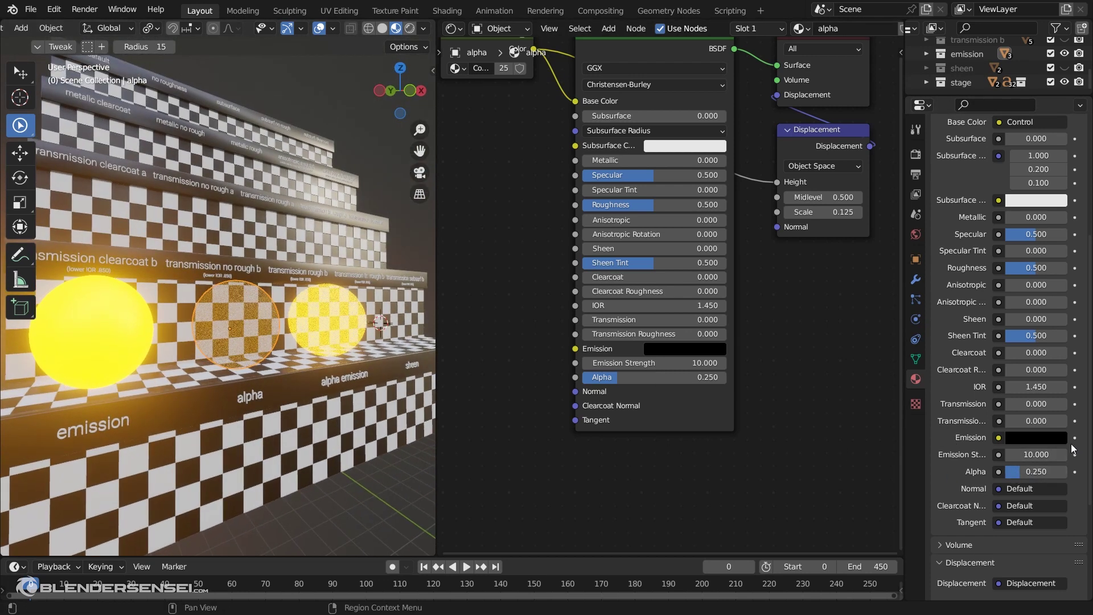
pyautogui.moveTo(367, 242); pyautogui.dragTo(376, 239, button='middle')
pyautogui.moveTo(311, 145); pyautogui.dragTo(313, 141, button='middle')
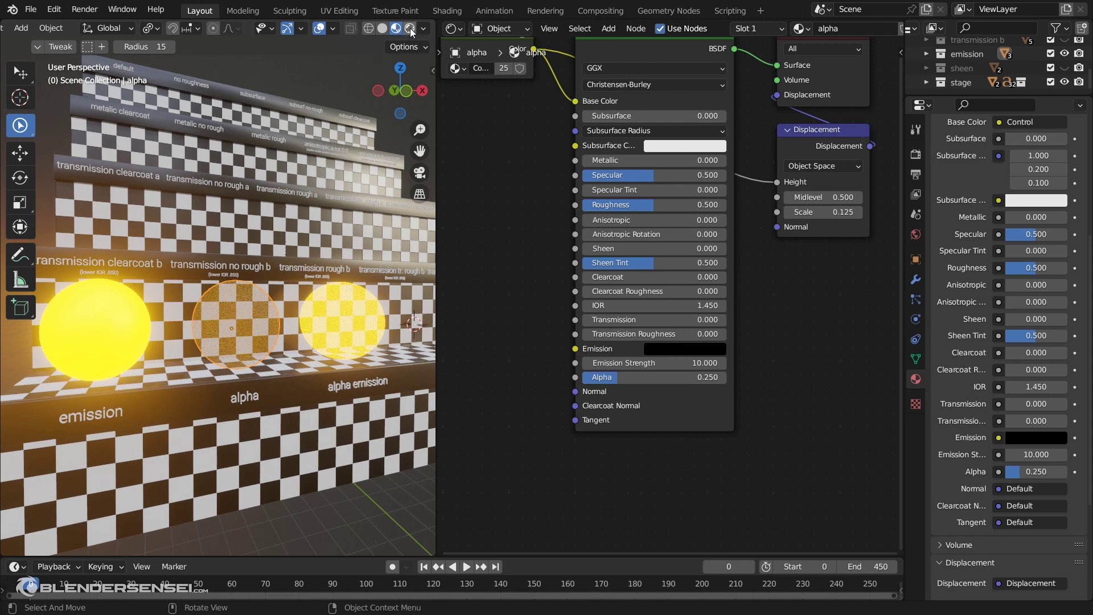
pyautogui.moveTo(314, 180); pyautogui.dragTo(282, 247, button='middle')
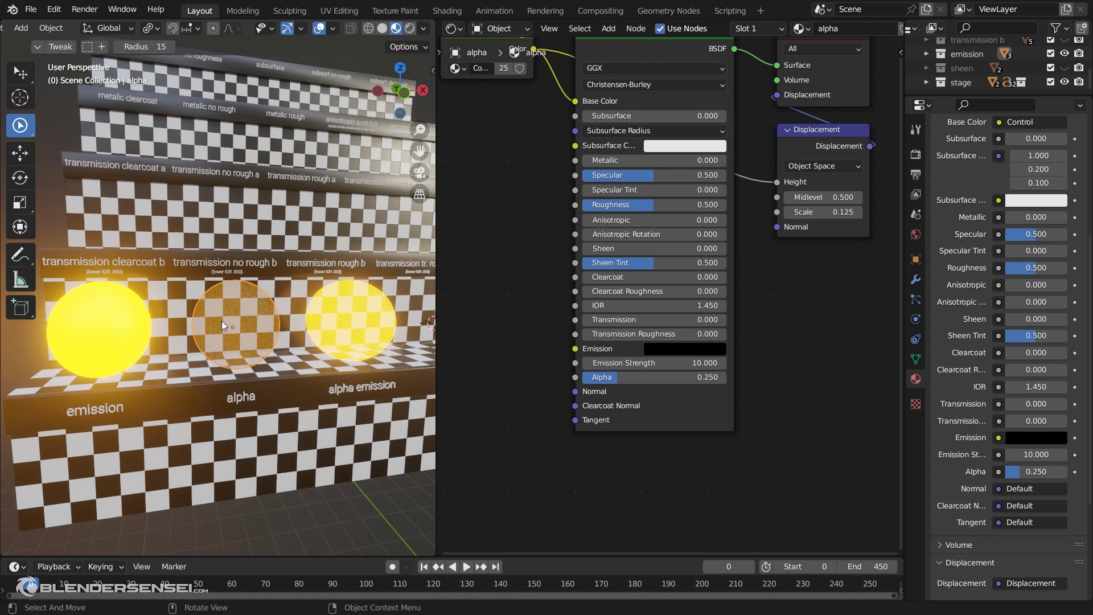
pyautogui.moveTo(221, 320); pyautogui.dragTo(254, 326, button='middle')
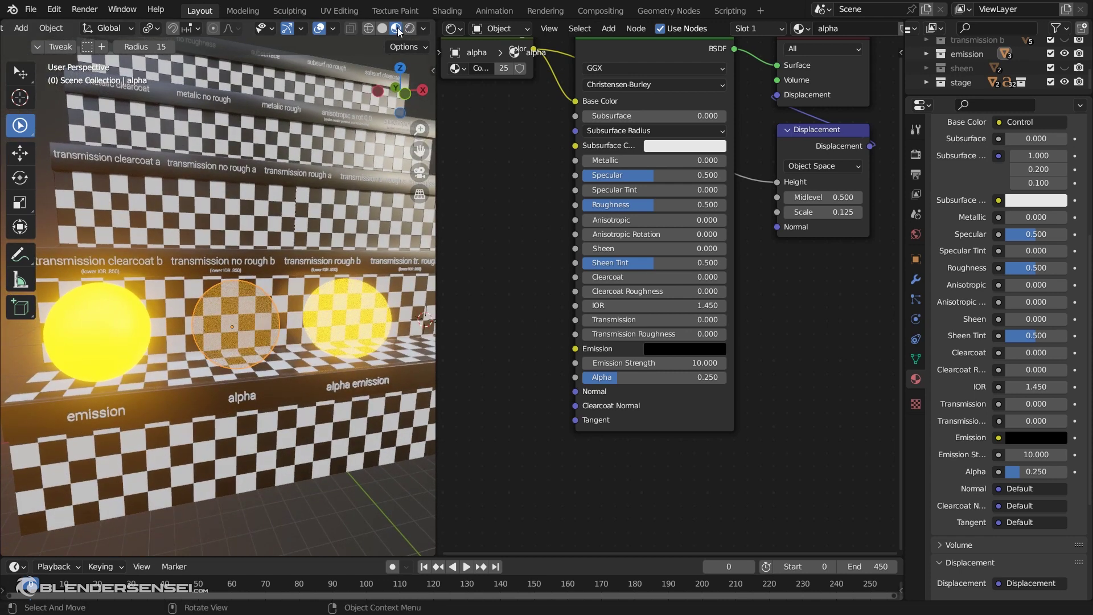
pyautogui.moveTo(202, 302); pyautogui.dragTo(240, 332, button='middle')
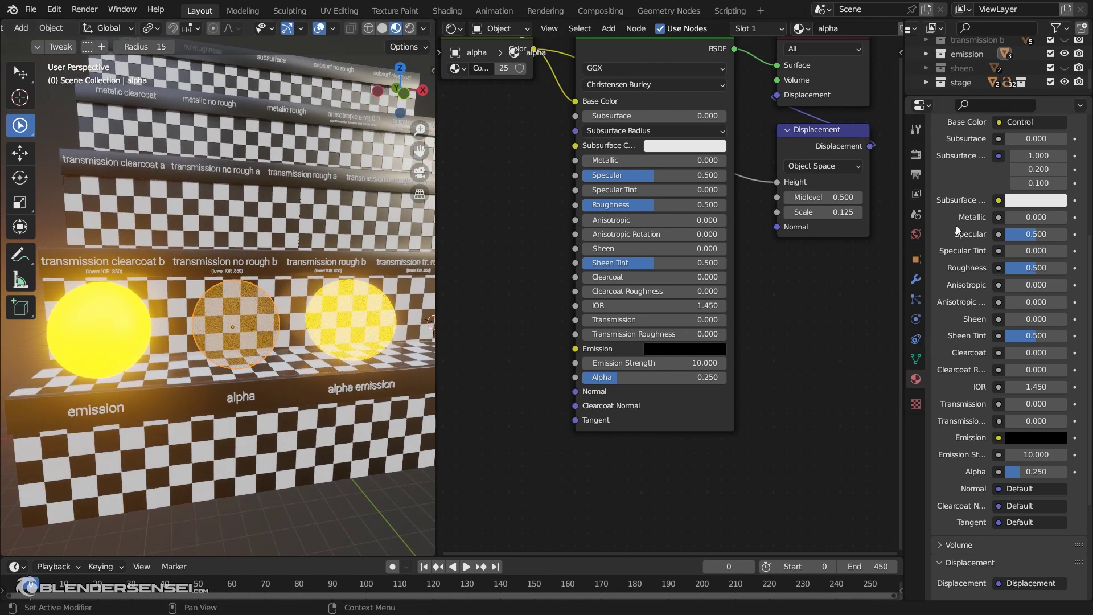
# - Collapse the alpha material's Surface and Displacement sections and expand its Viewport Display settings
pyautogui.scroll(8, 944, 203)
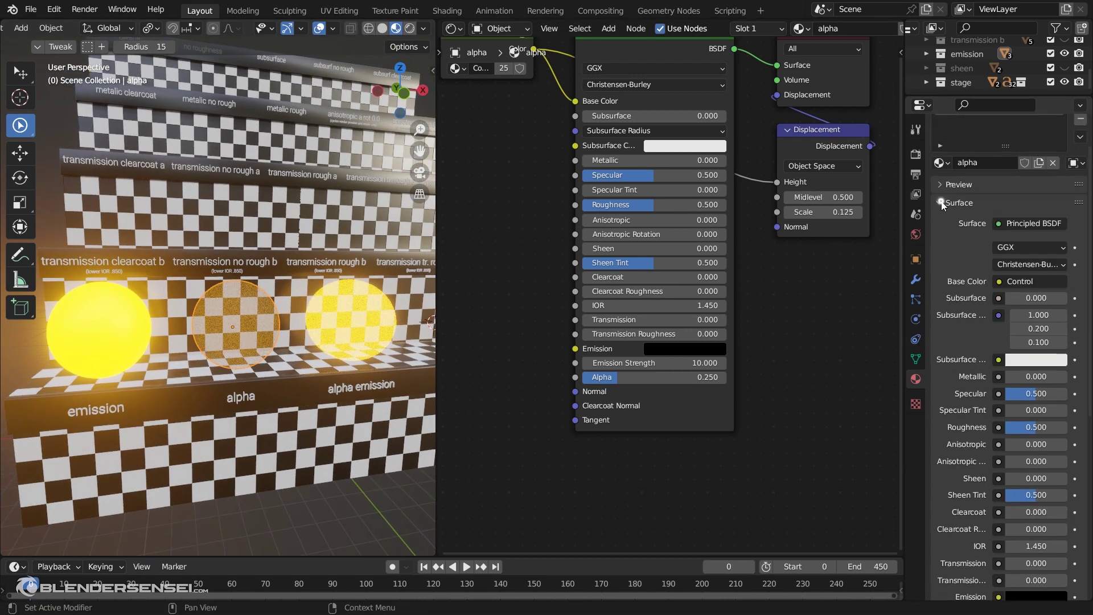
pyautogui.click(954, 213)
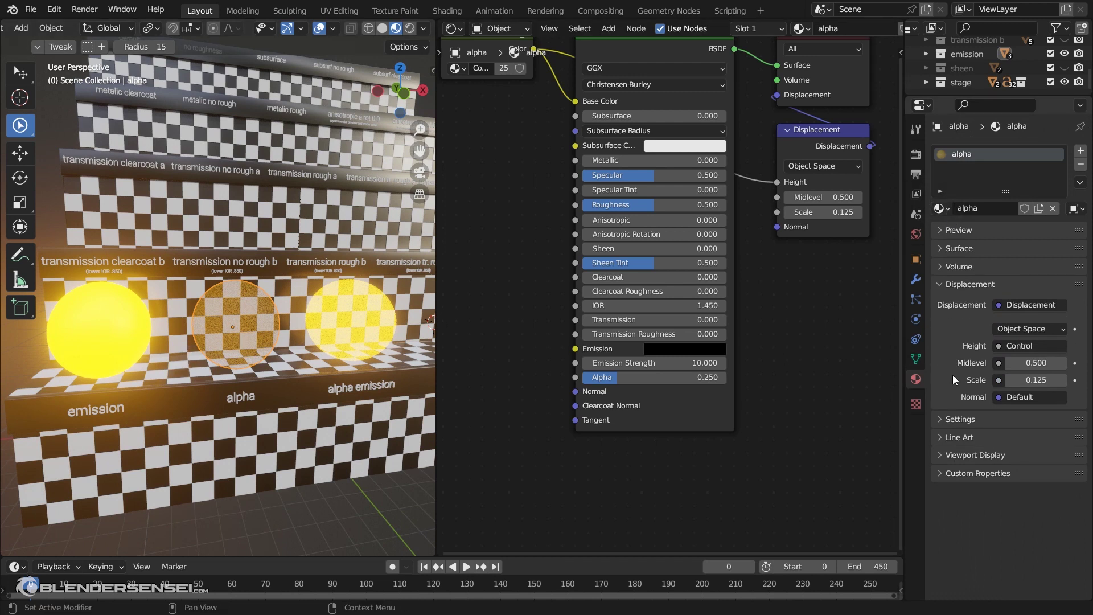
pyautogui.click(945, 284)
pyautogui.click(943, 339)
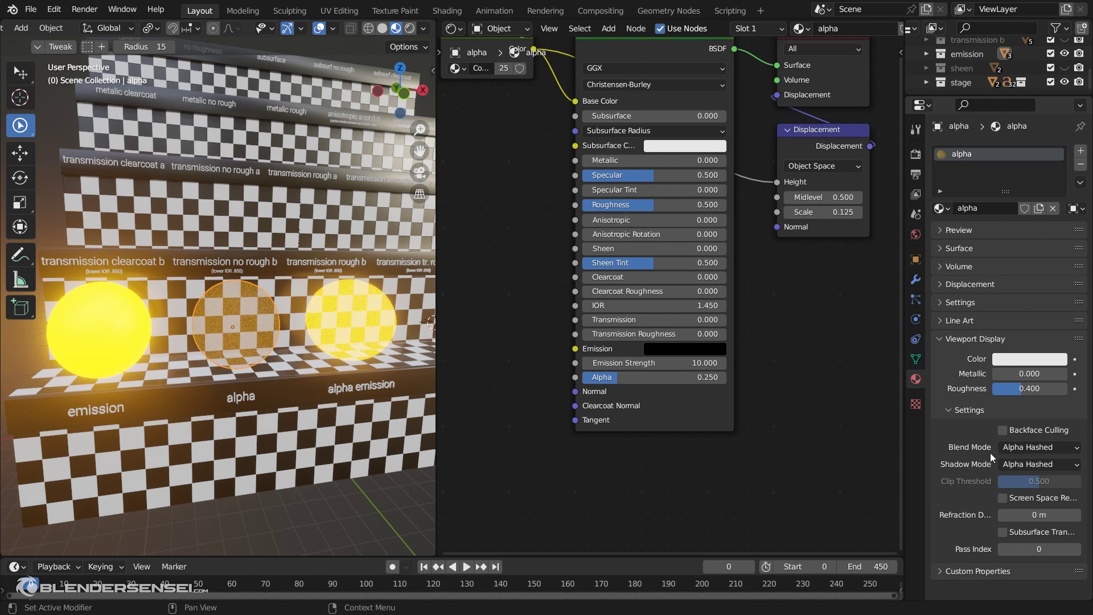
# - Try the Opaque blend mode on the alpha material, restore Alpha Hashed and collapse the blend settings
pyautogui.click(1047, 448)
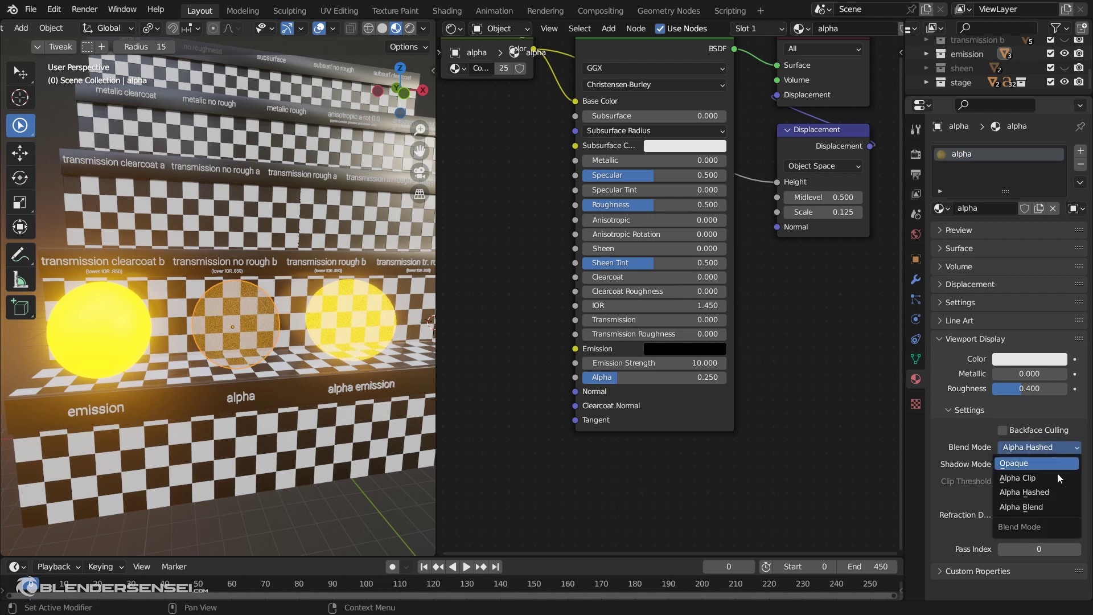
pyautogui.click(1026, 465)
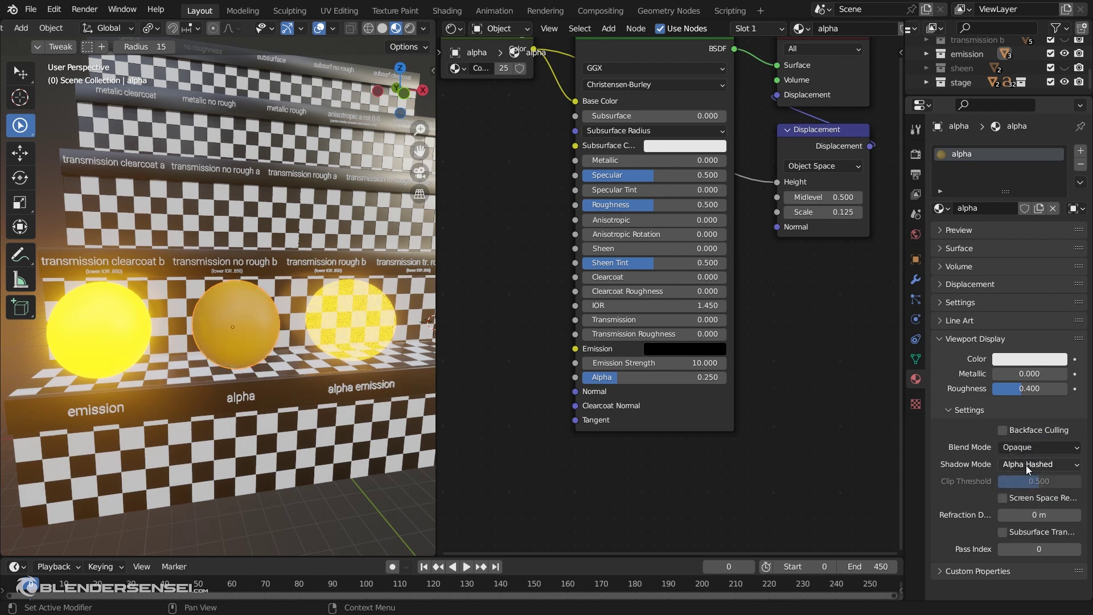
pyautogui.click(1056, 450)
pyautogui.click(1050, 493)
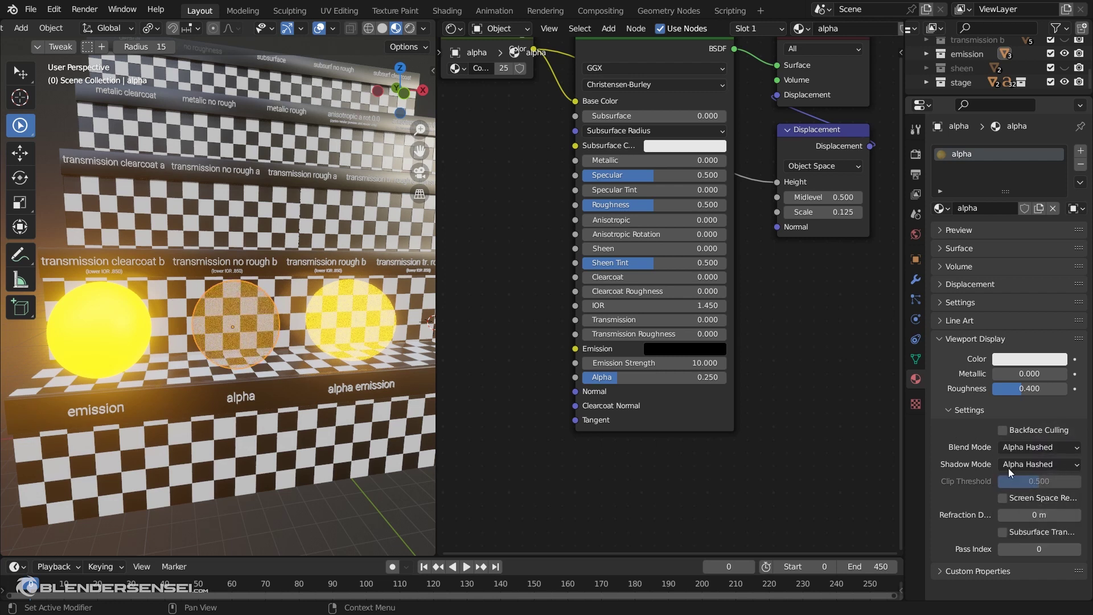
pyautogui.click(952, 409)
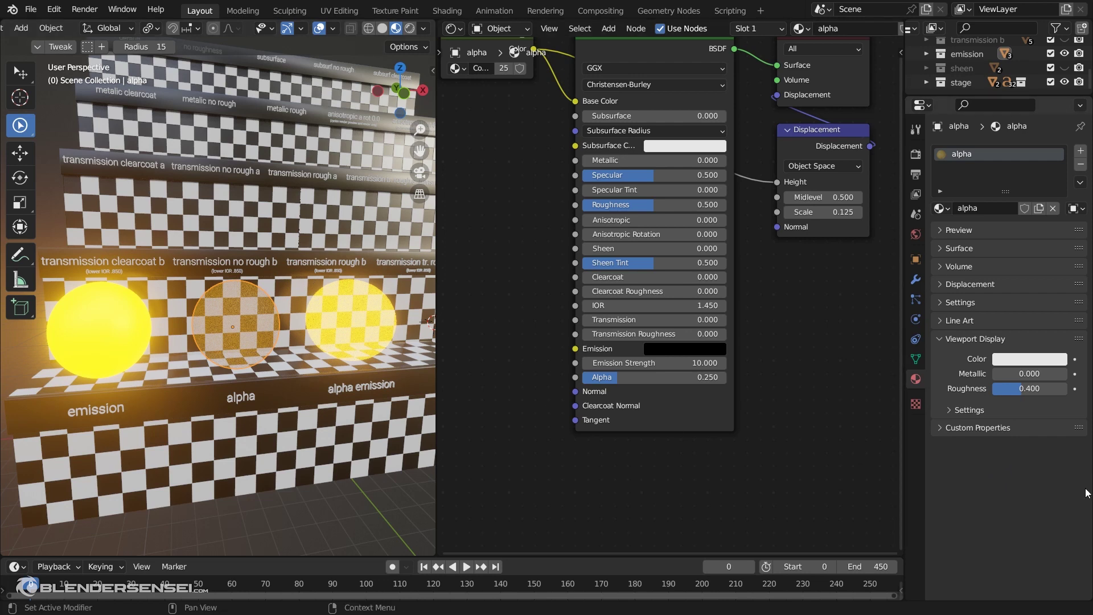
# - Switch the viewport to rendered shading and bring the alpha and alpha emission spheres into view
pyautogui.moveTo(279, 309)
pyautogui.mouseDown(button='middle')
pyautogui.moveTo(381, 340)
pyautogui.moveTo(284, 309)
pyautogui.moveTo(303, 316)
pyautogui.moveTo(292, 315)
pyautogui.mouseUp(button='middle')
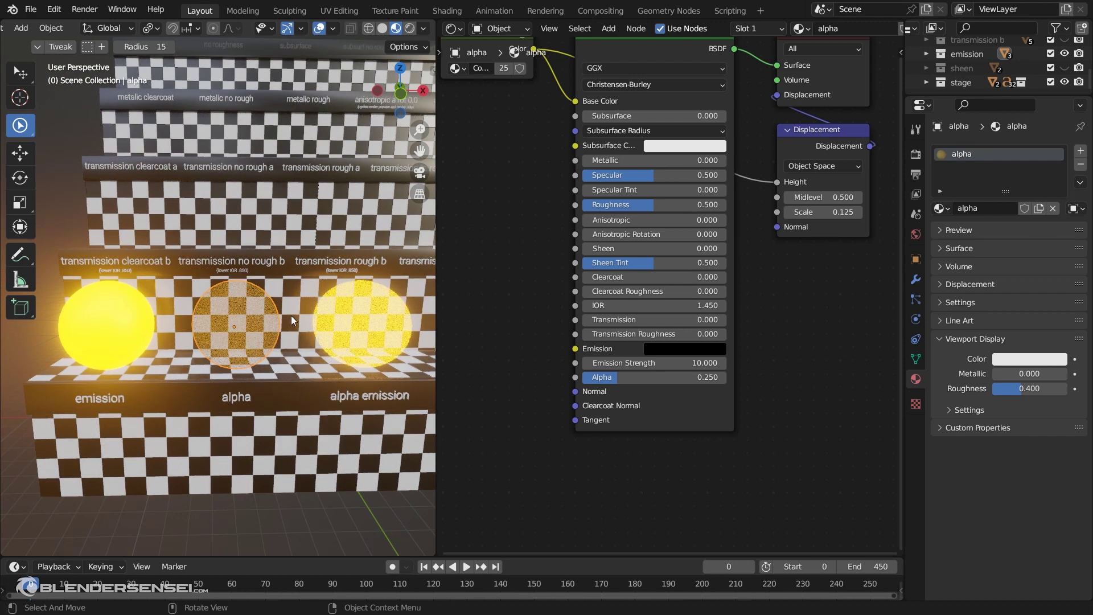
pyautogui.click(409, 33)
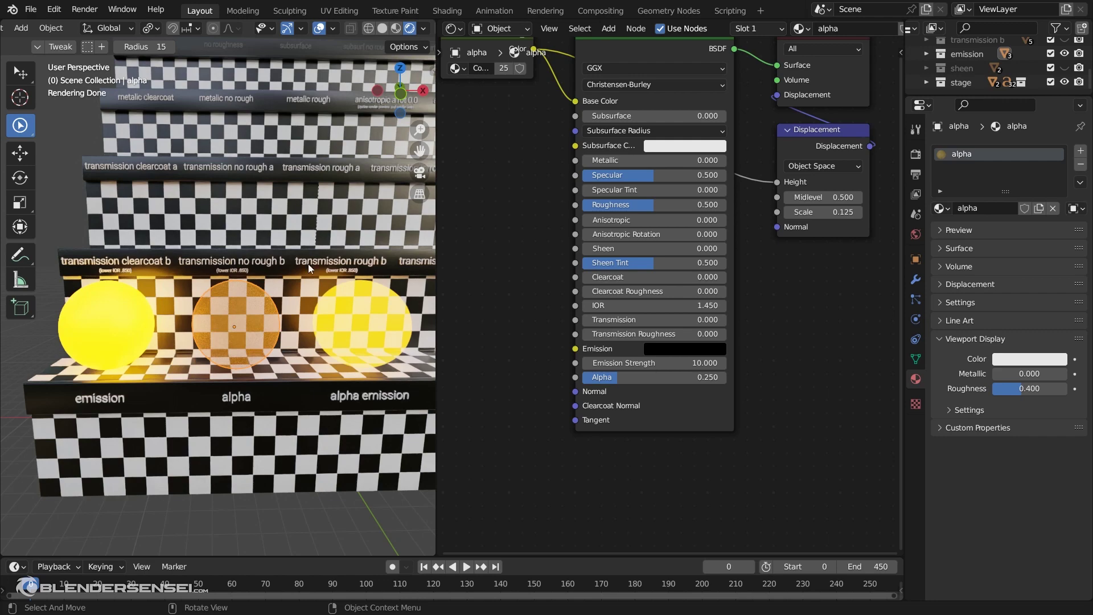
pyautogui.moveTo(306, 272); pyautogui.dragTo(287, 277, button='middle')
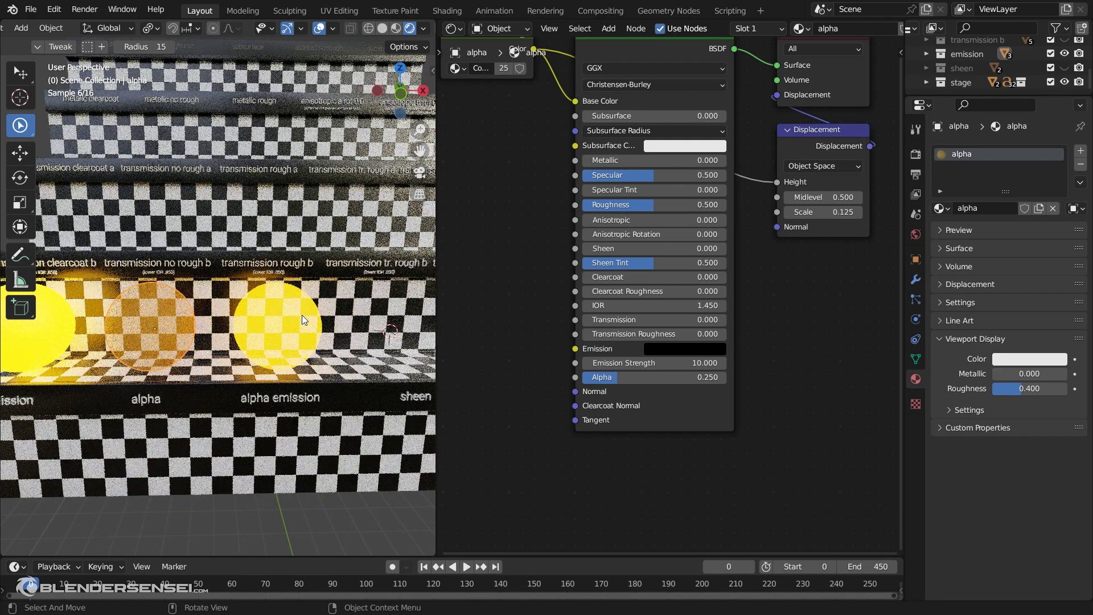
# - Select the alpha emission sphere and examine its Control color link to Emission and its Emission Strength and Alpha settings
pyautogui.click(302, 315)
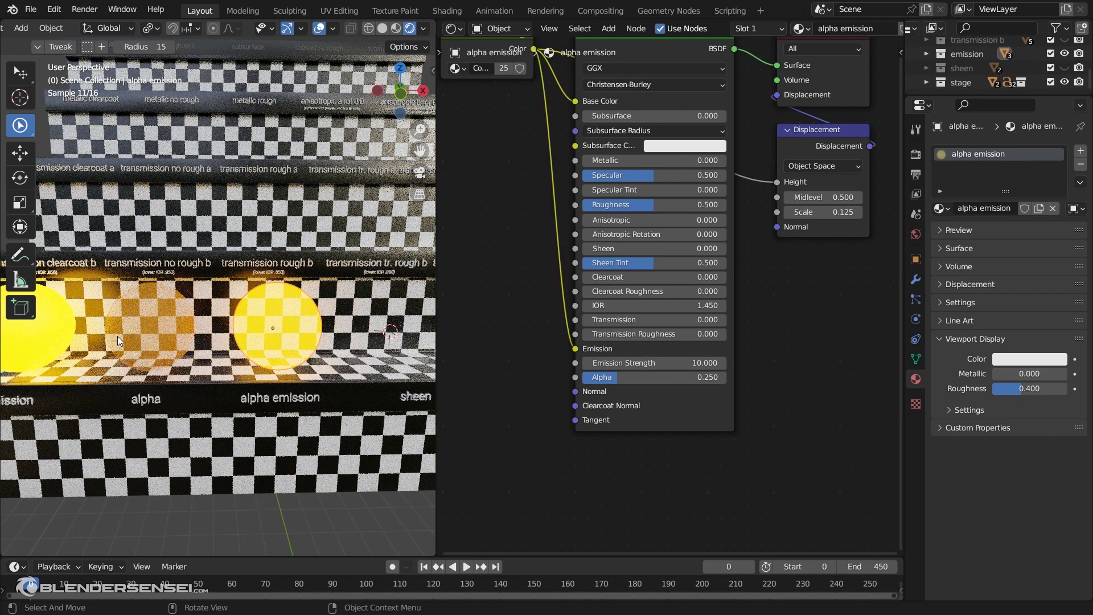
pyautogui.moveTo(548, 327); pyautogui.dragTo(559, 365, button='middle')
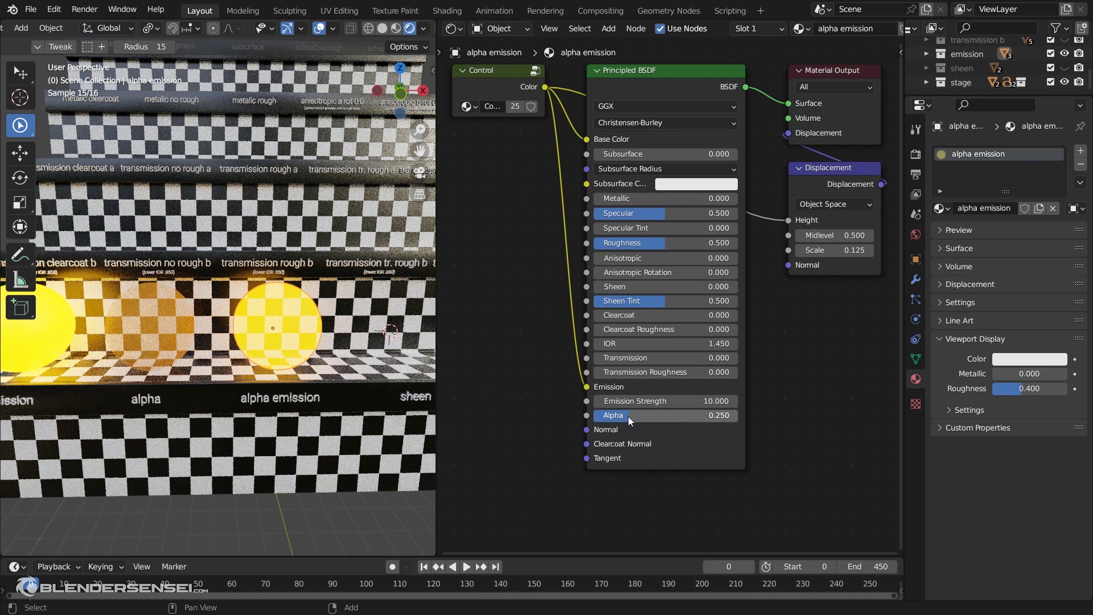
pyautogui.moveTo(582, 391); pyautogui.dragTo(561, 365, button='middle')
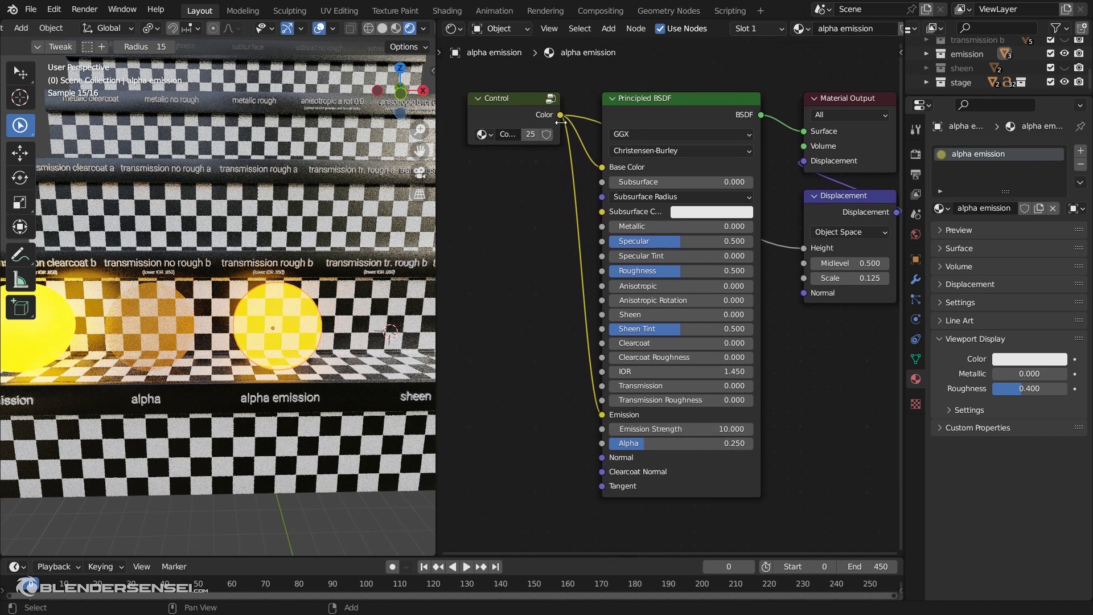
pyautogui.press('Tab')
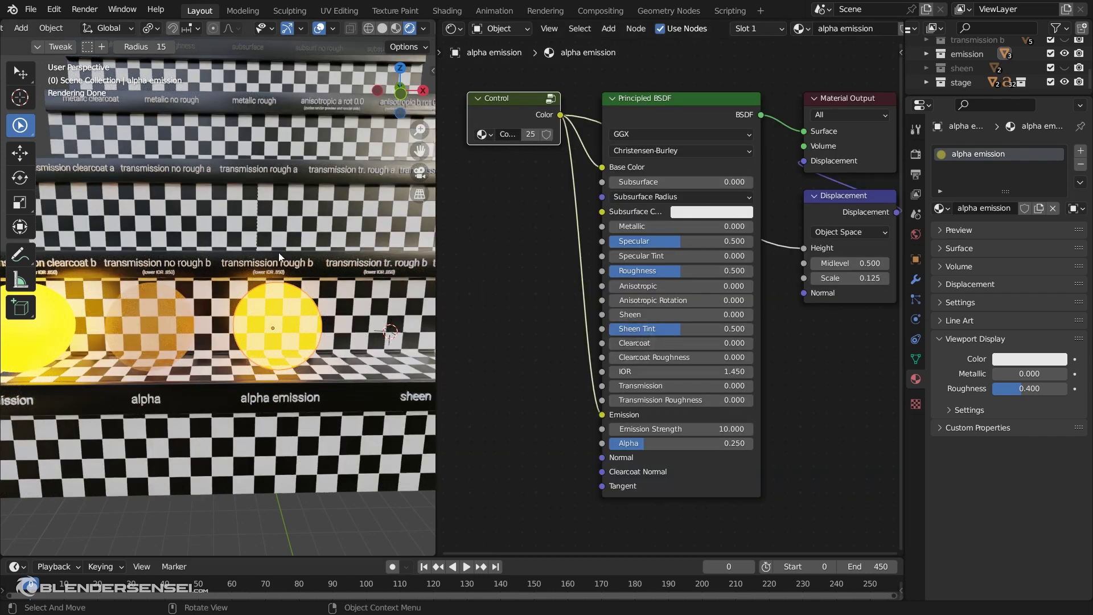
# - Return the viewport to Material Preview shading and inspect the emission, alpha and alpha emission spheres
pyautogui.scroll(5, 275, 293)
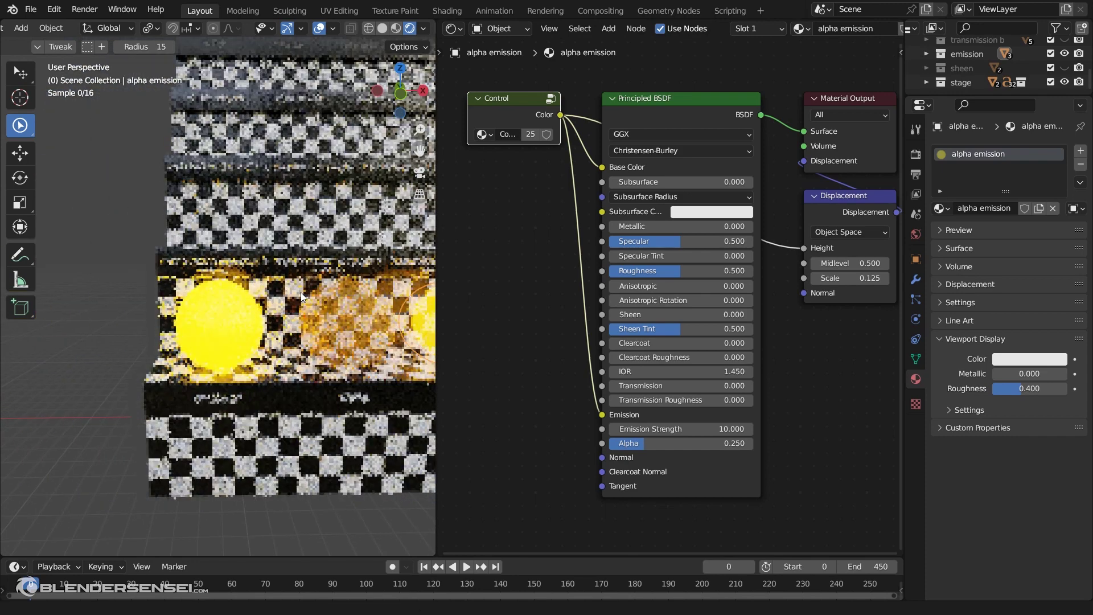
pyautogui.click(395, 28)
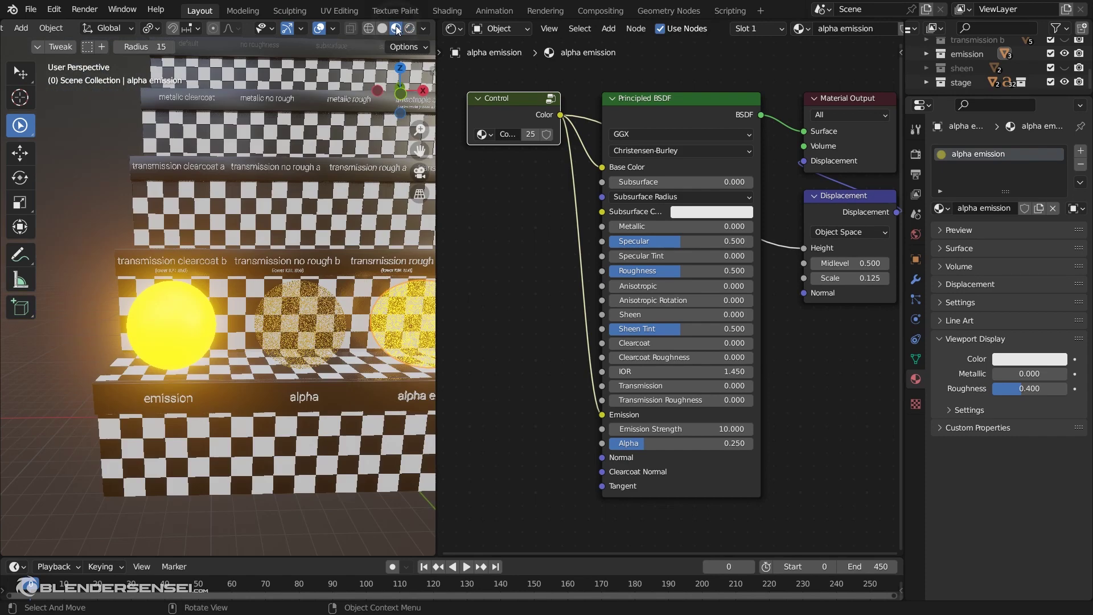
pyautogui.moveTo(200, 317)
pyautogui.mouseDown(button='middle')
pyautogui.moveTo(252, 309)
pyautogui.moveTo(206, 317)
pyautogui.mouseUp(button='middle')
pyautogui.scroll(-5, 261, 301)
pyautogui.keyDown('shift'); pyautogui.moveTo(274, 295); pyautogui.dragTo(194, 322, button='middle'); pyautogui.keyUp('shift')
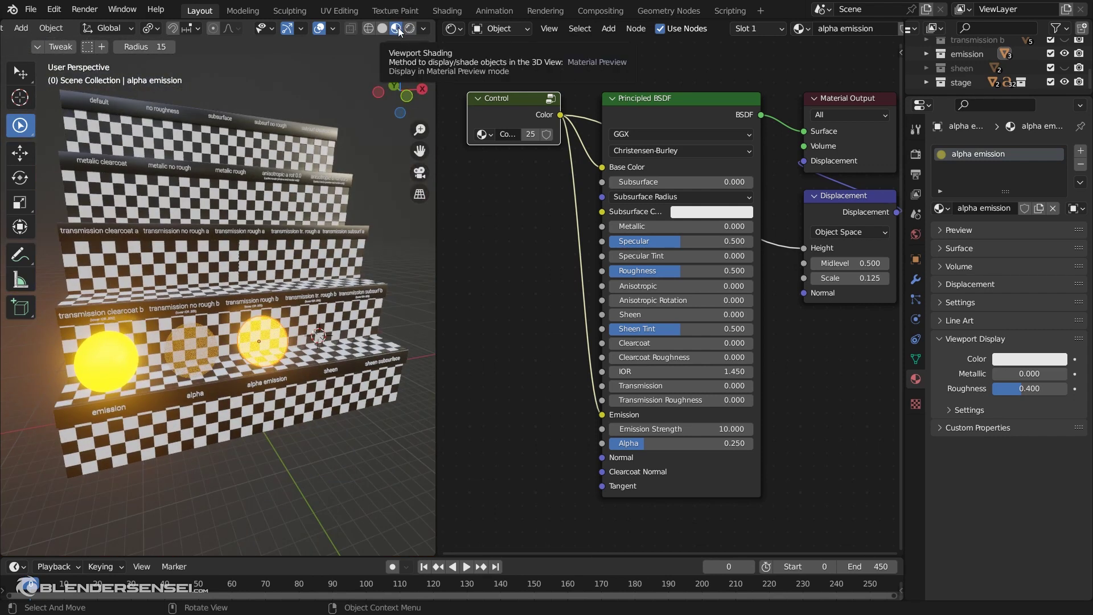
pyautogui.moveTo(286, 255)
pyautogui.mouseDown(button='middle')
pyautogui.moveTo(312, 244)
pyautogui.moveTo(286, 237)
pyautogui.moveTo(264, 251)
pyautogui.moveTo(288, 265)
pyautogui.mouseUp(button='middle')
pyautogui.scroll(3, 258, 262)
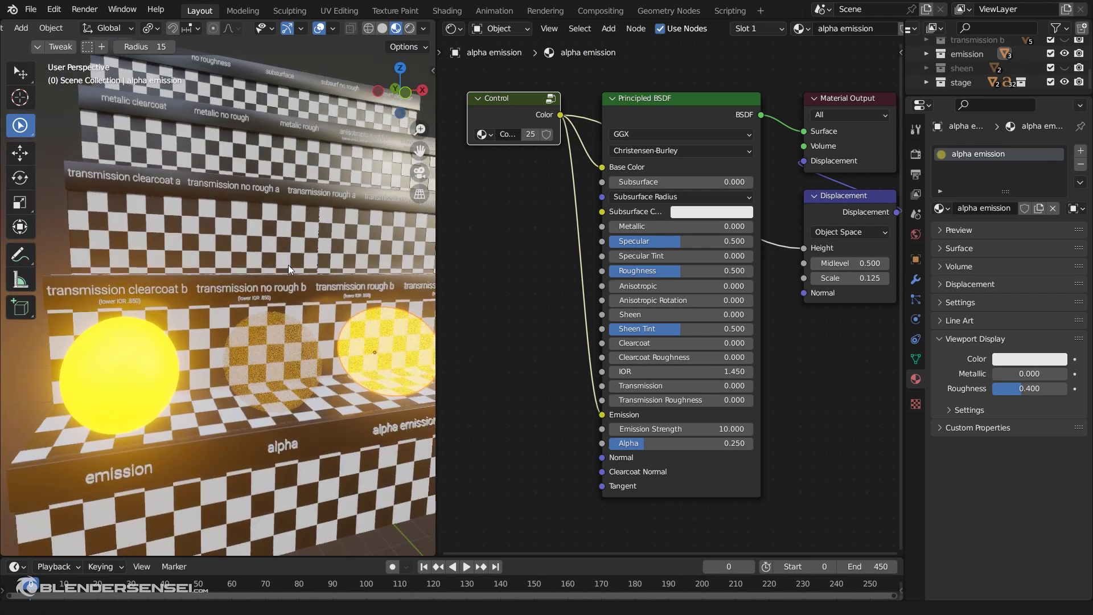
# - Switch the scene's render engine from Cycles to Eevee
pyautogui.click(916, 154)
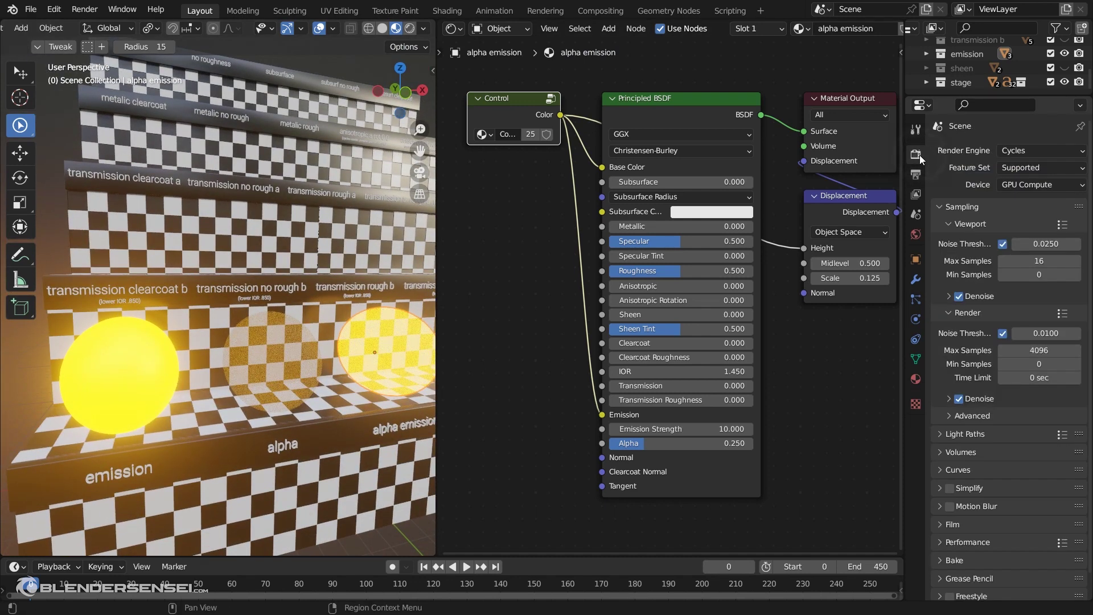
pyautogui.click(1045, 153)
pyautogui.click(1037, 165)
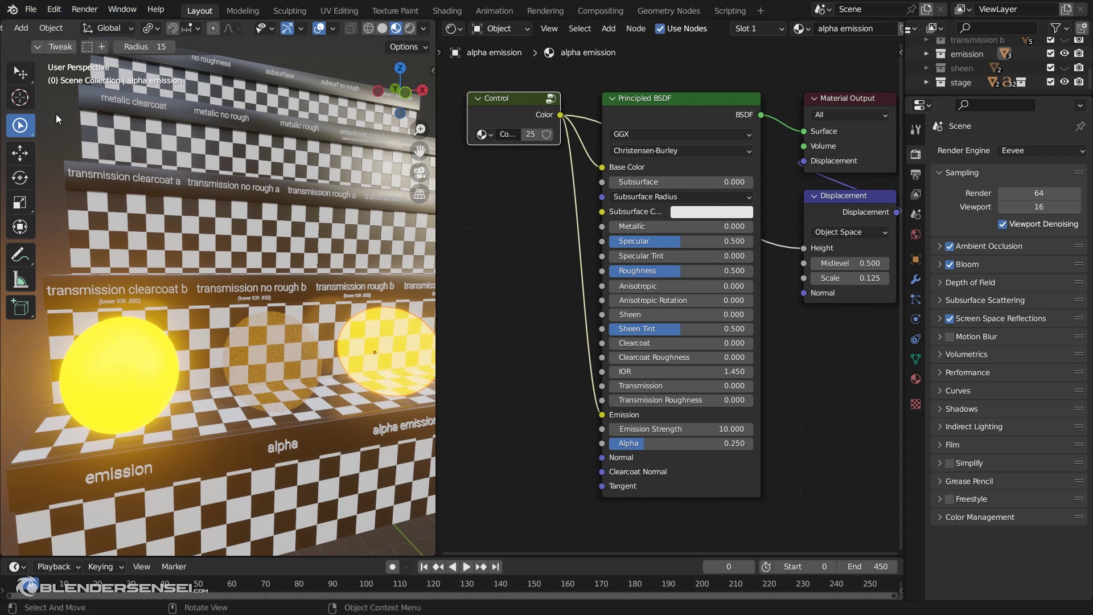
# - Look up the Defaults options among the file commands, leaving the startup file unsaved
pyautogui.click(33, 10)
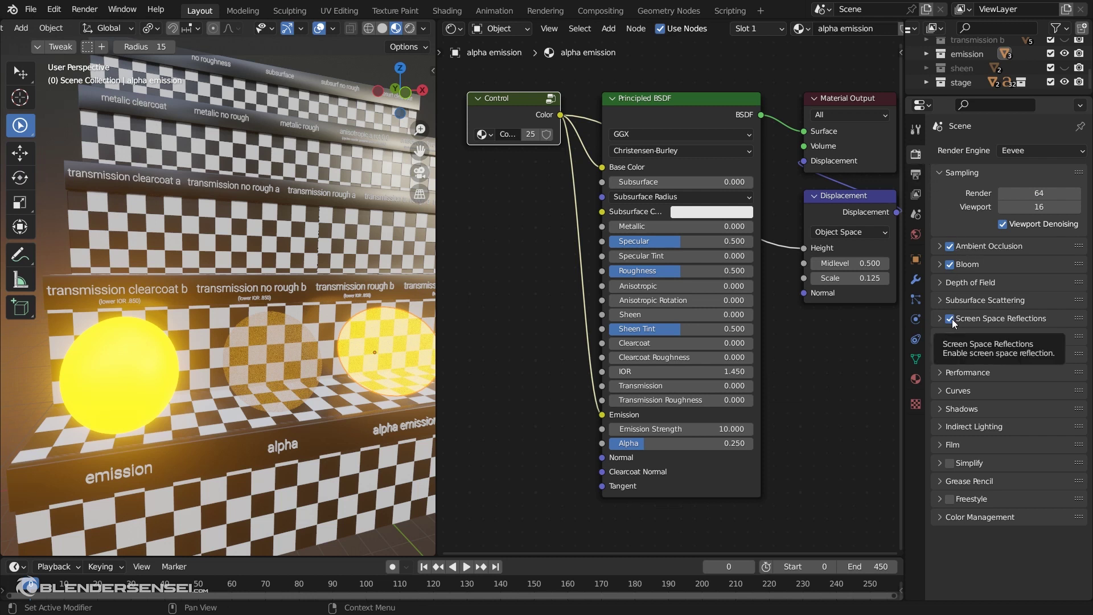
pyautogui.click(31, 9)
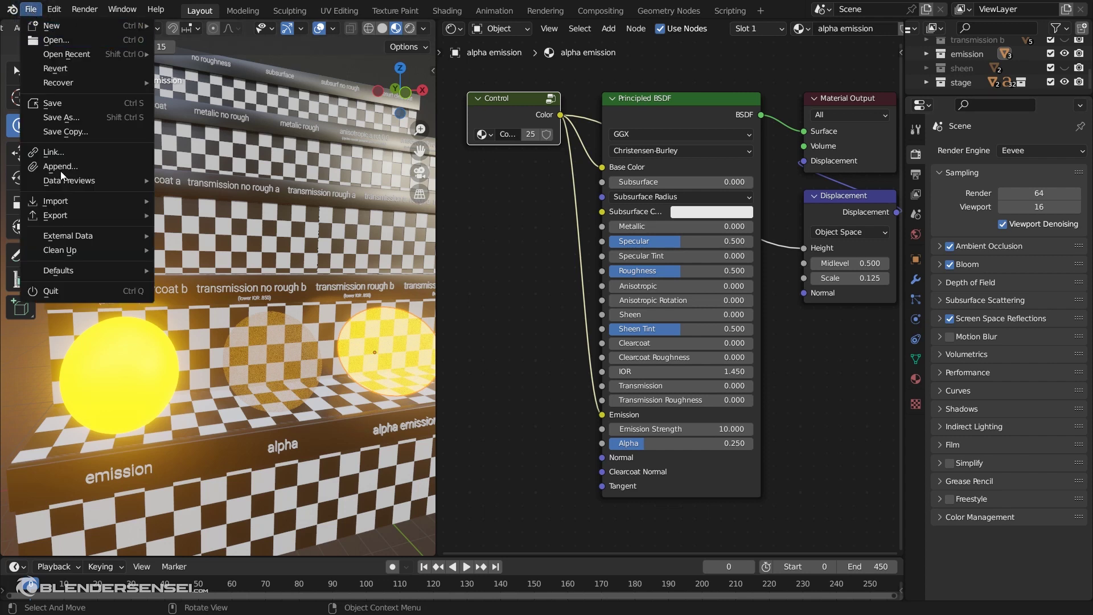
pyautogui.moveTo(86, 270)
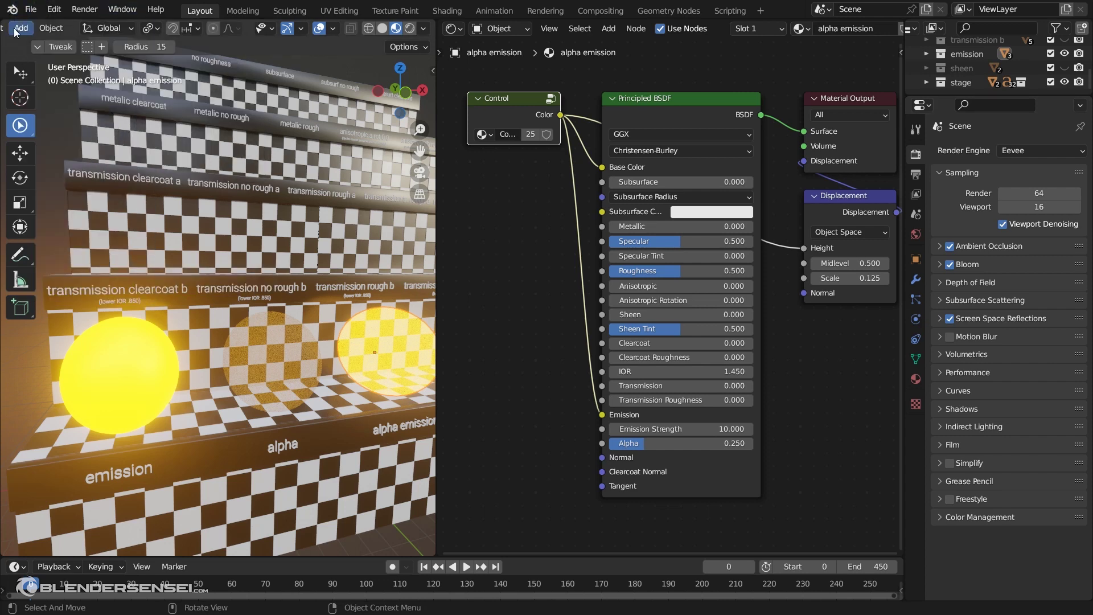
# - Examine the glow and transparency of the emission, alpha and alpha emission spheres from several angles in Material Preview
pyautogui.moveTo(138, 293); pyautogui.dragTo(187, 347, button='middle')
pyautogui.scroll(4, 187, 347)
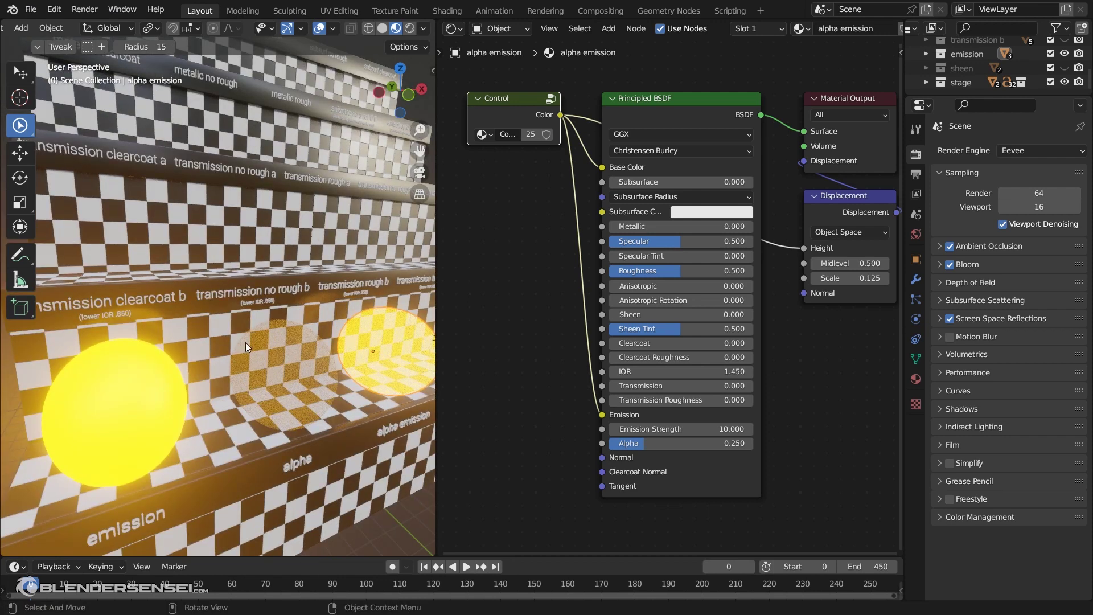
pyautogui.moveTo(255, 344)
pyautogui.mouseDown(button='middle')
pyautogui.moveTo(233, 350)
pyautogui.moveTo(244, 322)
pyautogui.moveTo(258, 335)
pyautogui.moveTo(238, 343)
pyautogui.mouseUp(button='middle')
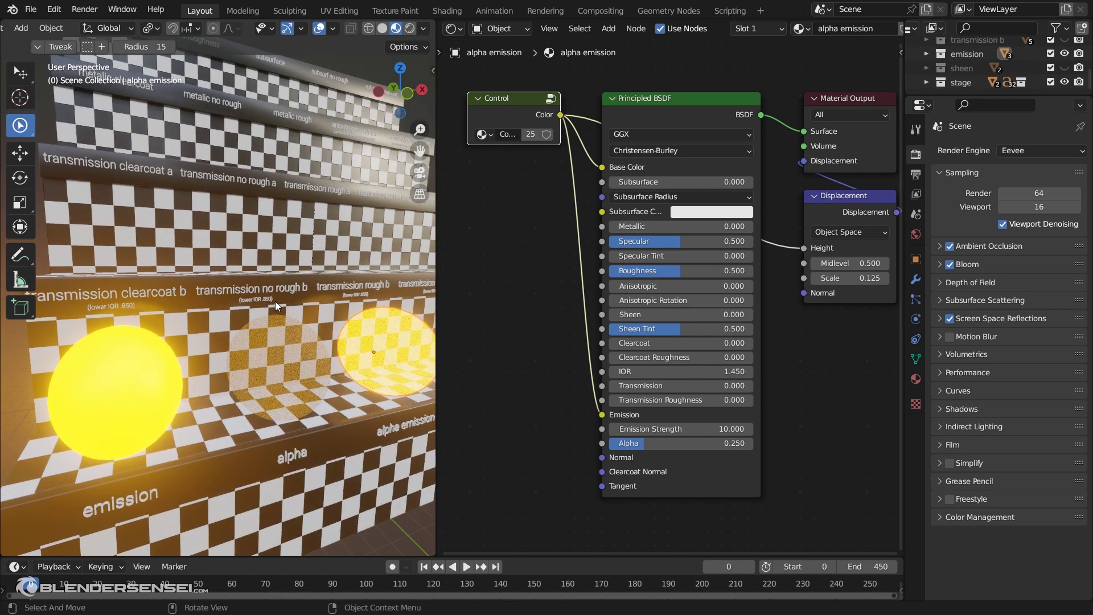
pyautogui.moveTo(247, 283); pyautogui.dragTo(238, 288, button='middle')
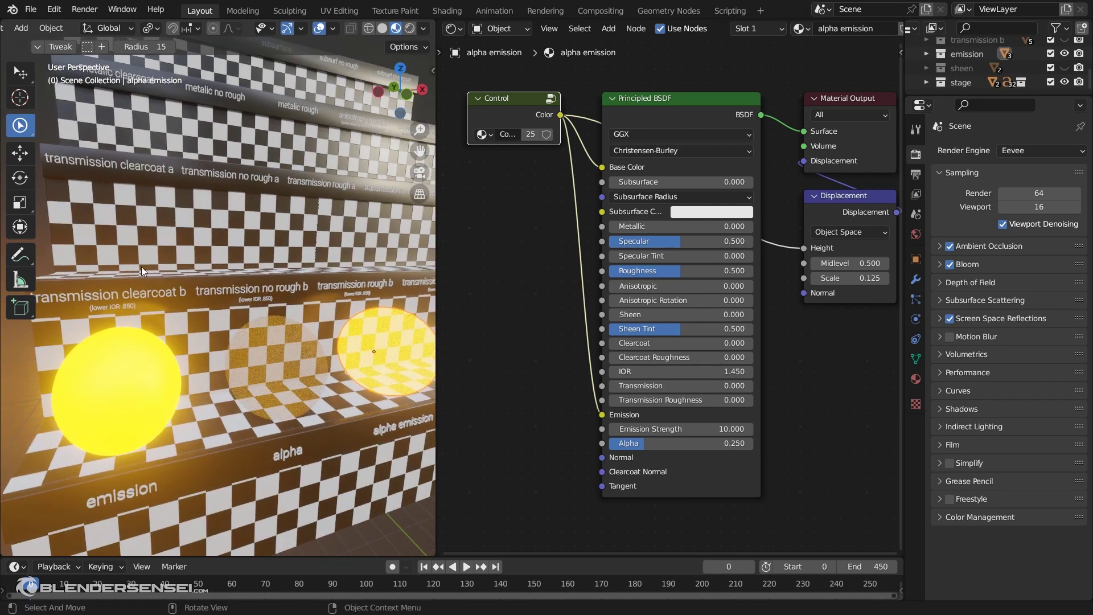
pyautogui.moveTo(141, 267); pyautogui.dragTo(335, 196, button='middle')
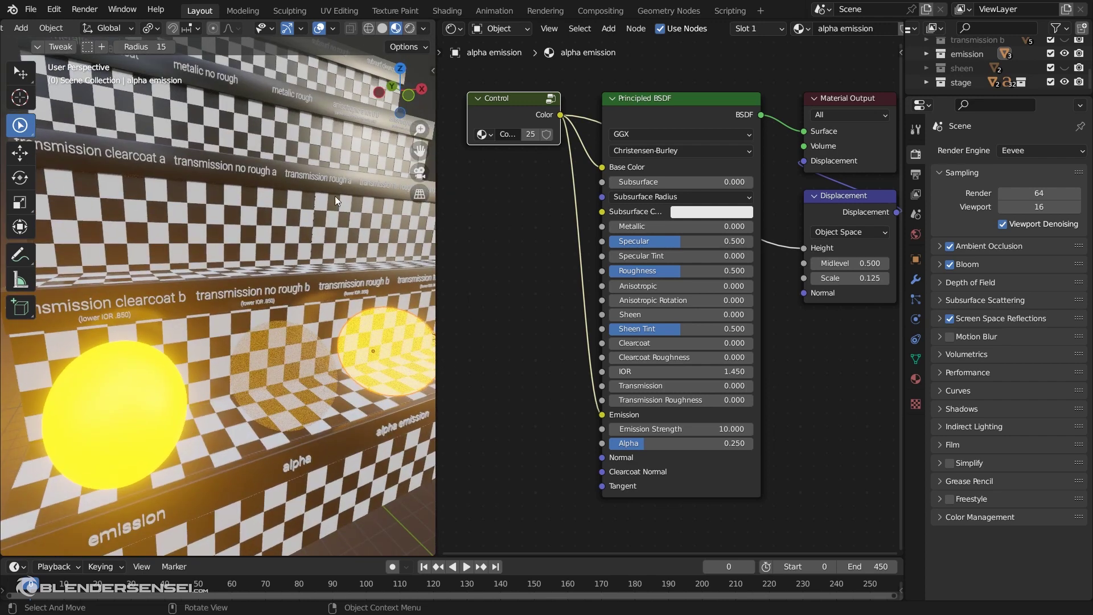
pyautogui.moveTo(317, 326)
pyautogui.mouseDown(button='middle')
pyautogui.moveTo(312, 311)
pyautogui.moveTo(339, 309)
pyautogui.moveTo(305, 327)
pyautogui.mouseUp(button='middle')
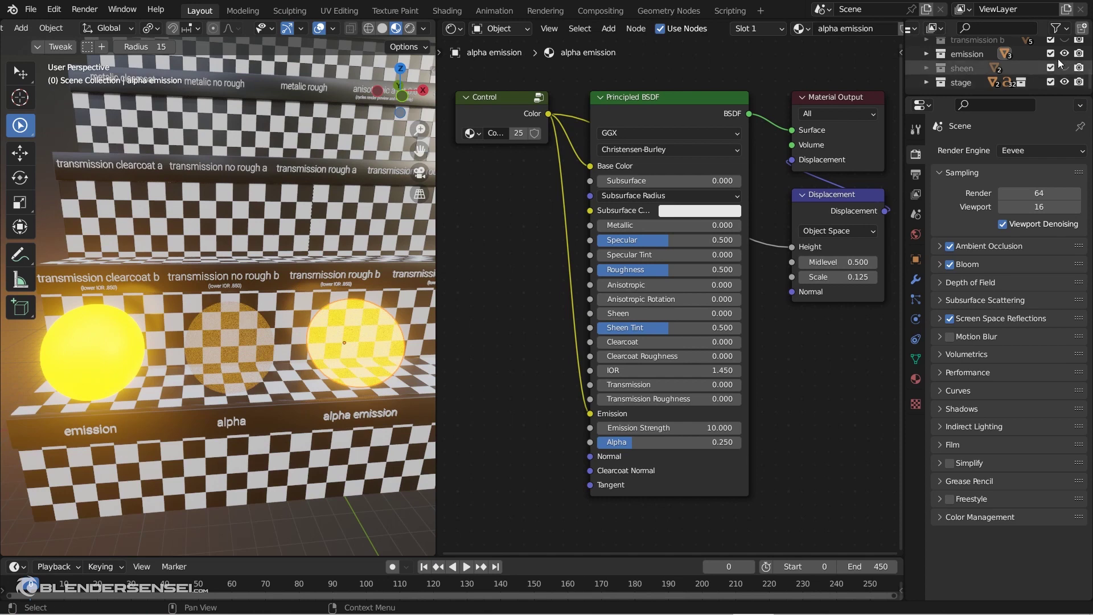
# - Hide the emission collection, show the sheen collection, and select the sheen cloth, bringing it into close view
pyautogui.click(1063, 54)
pyautogui.click(1063, 67)
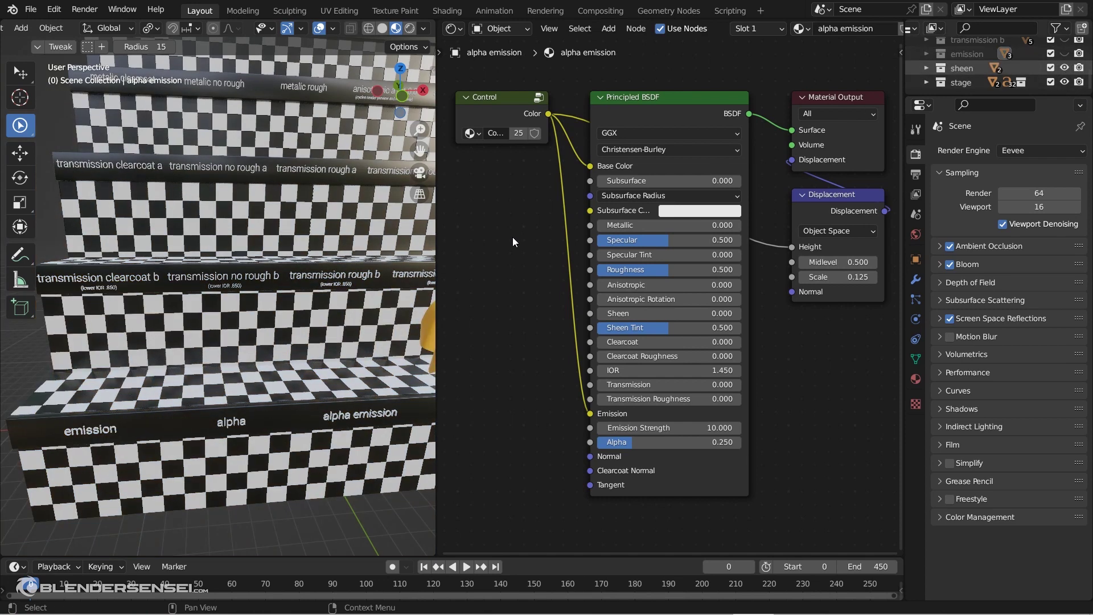
pyautogui.keyDown('shift'); pyautogui.moveTo(385, 325); pyautogui.dragTo(355, 276, button='middle'); pyautogui.keyUp('shift')
pyautogui.click(221, 294)
pyautogui.scroll(2, 247, 315)
pyautogui.scroll(-10, 249, 316)
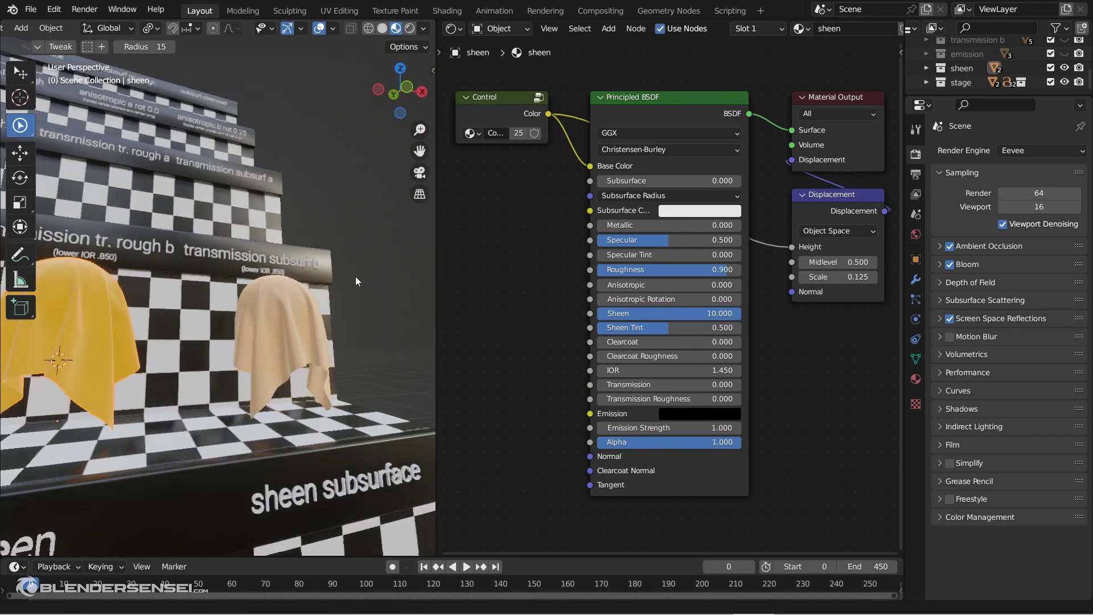
pyautogui.keyDown('shift'); pyautogui.moveTo(147, 305); pyautogui.dragTo(295, 303, button='middle'); pyautogui.keyUp('shift')
pyautogui.scroll(3, 360, 286)
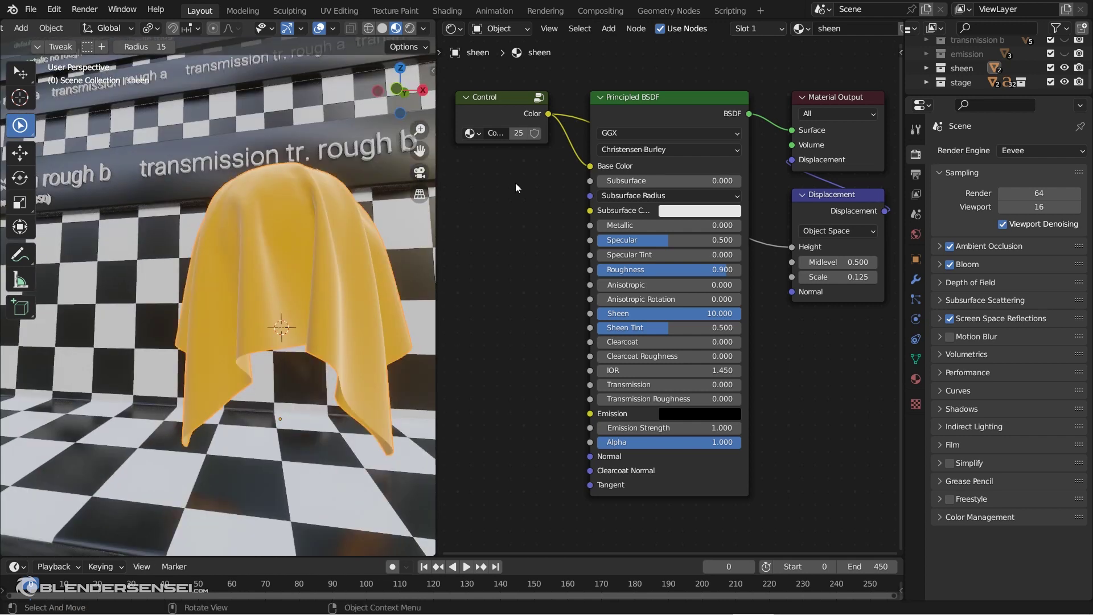
# - Change the output color inside the Control node group from orange to red
pyautogui.click(539, 97)
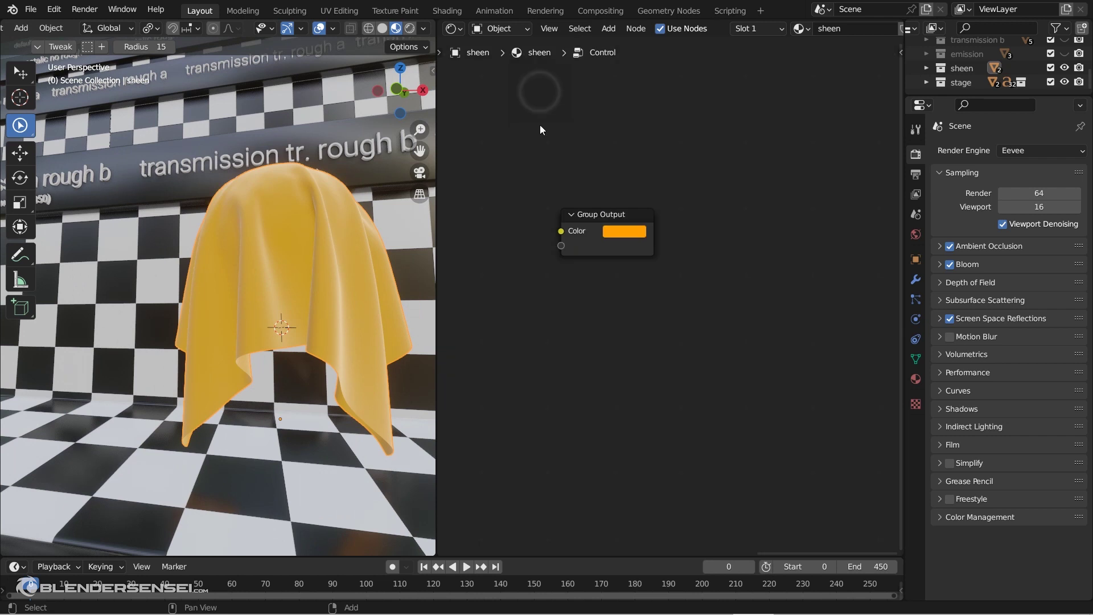
pyautogui.scroll(1, 609, 258)
pyautogui.click(621, 217)
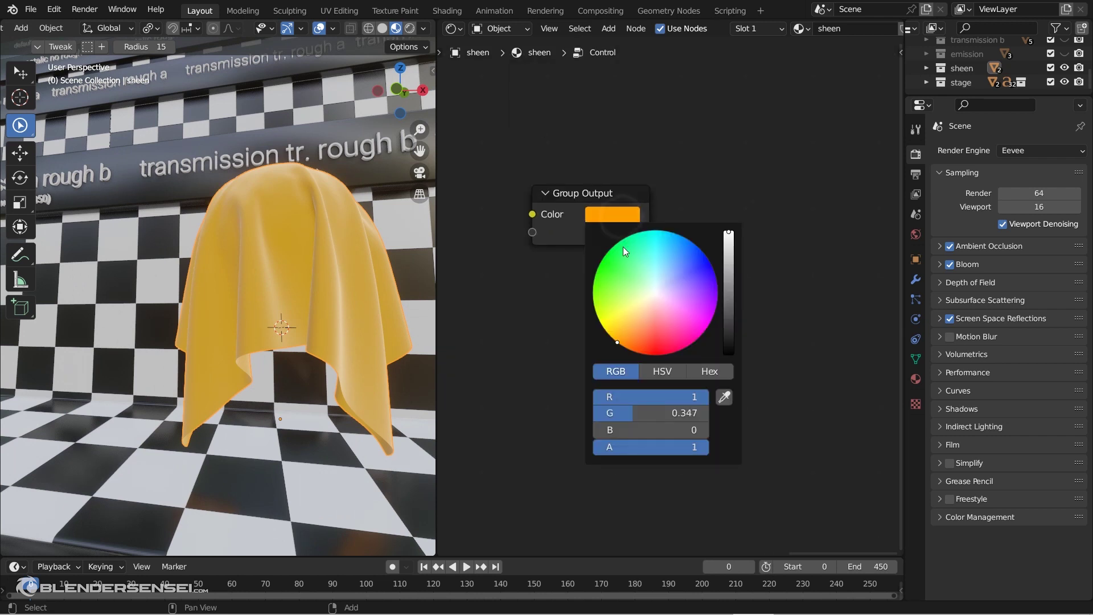
pyautogui.click(671, 343)
pyautogui.moveTo(671, 343); pyautogui.dragTo(661, 355)
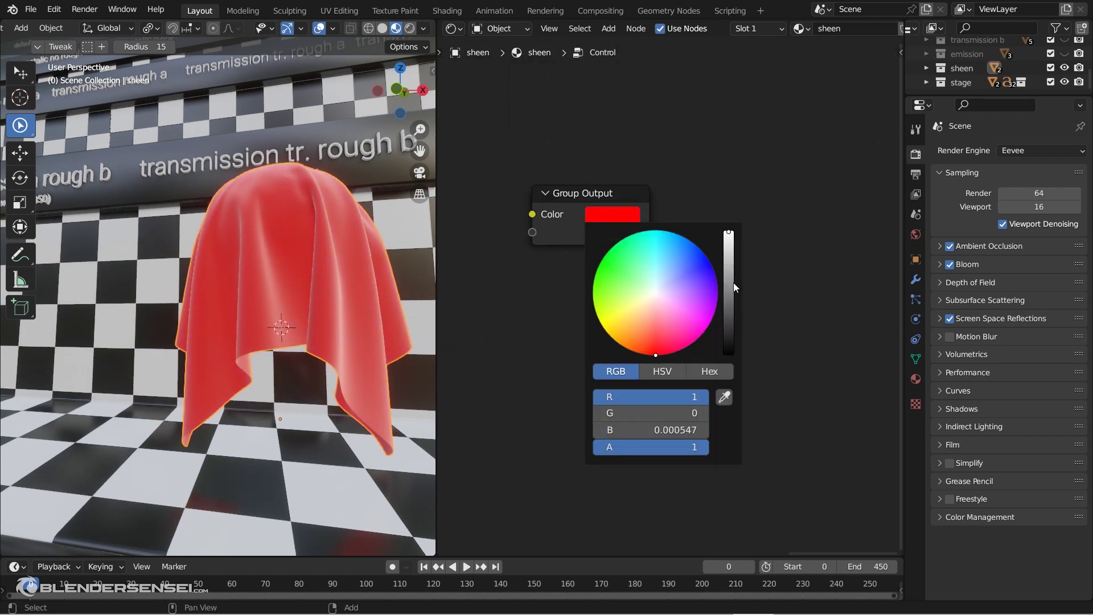
pyautogui.click(729, 247)
pyautogui.moveTo(281, 266); pyautogui.dragTo(305, 261, button='middle')
pyautogui.click(411, 271)
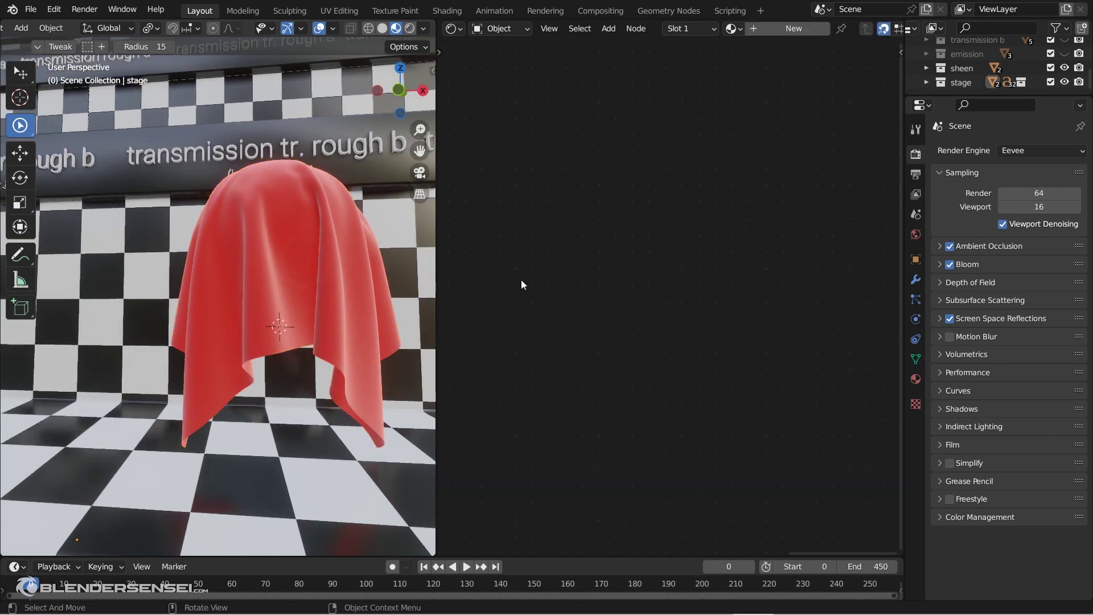
# - Select the sheen cloth and examine the Sheen value in its material's surface settings, leaving the value as it is
pyautogui.click(285, 246)
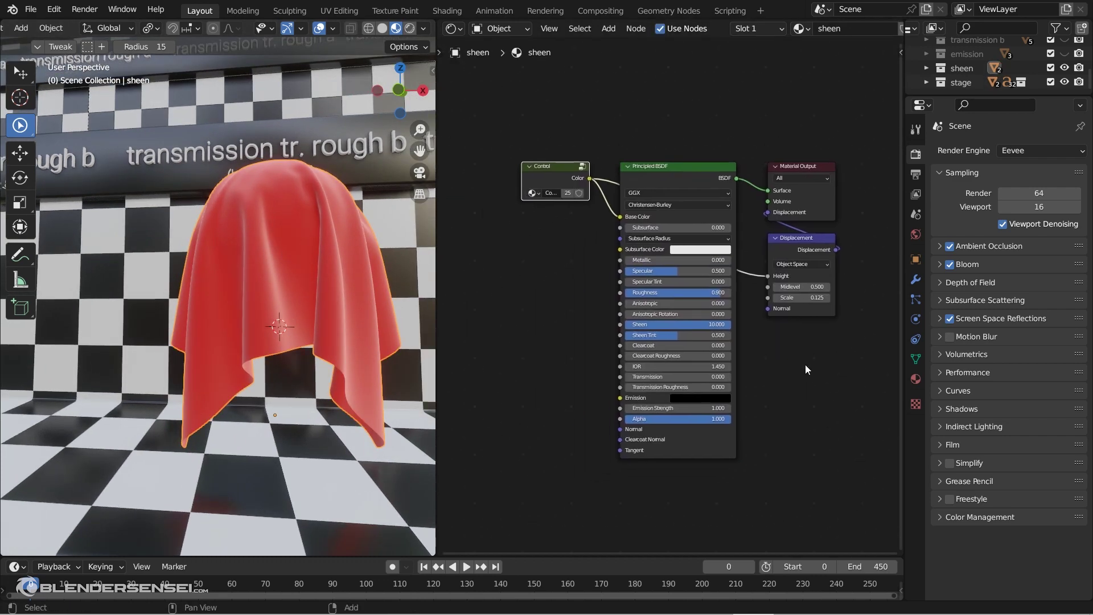
pyautogui.scroll(1, 805, 365)
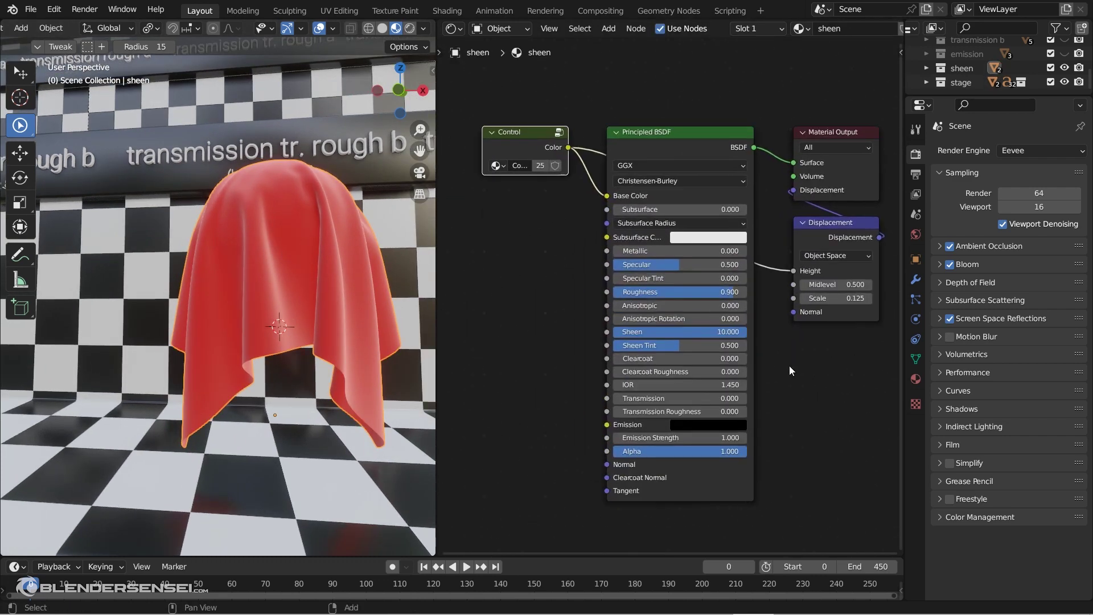
pyautogui.click(917, 379)
pyautogui.scroll(-2, 959, 364)
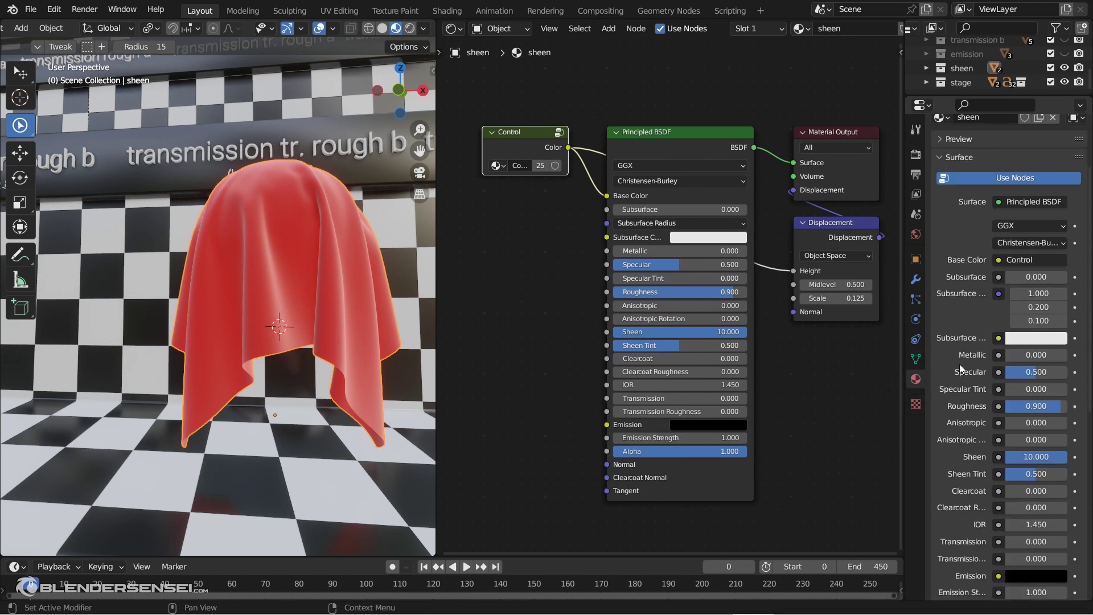
pyautogui.scroll(-4, 959, 364)
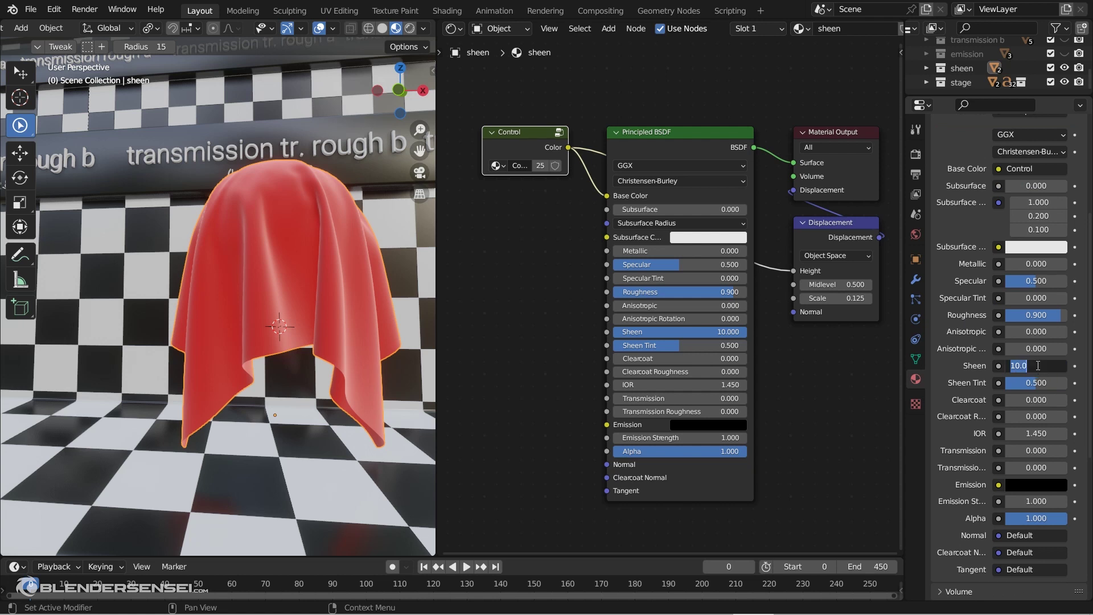
pyautogui.click(967, 375)
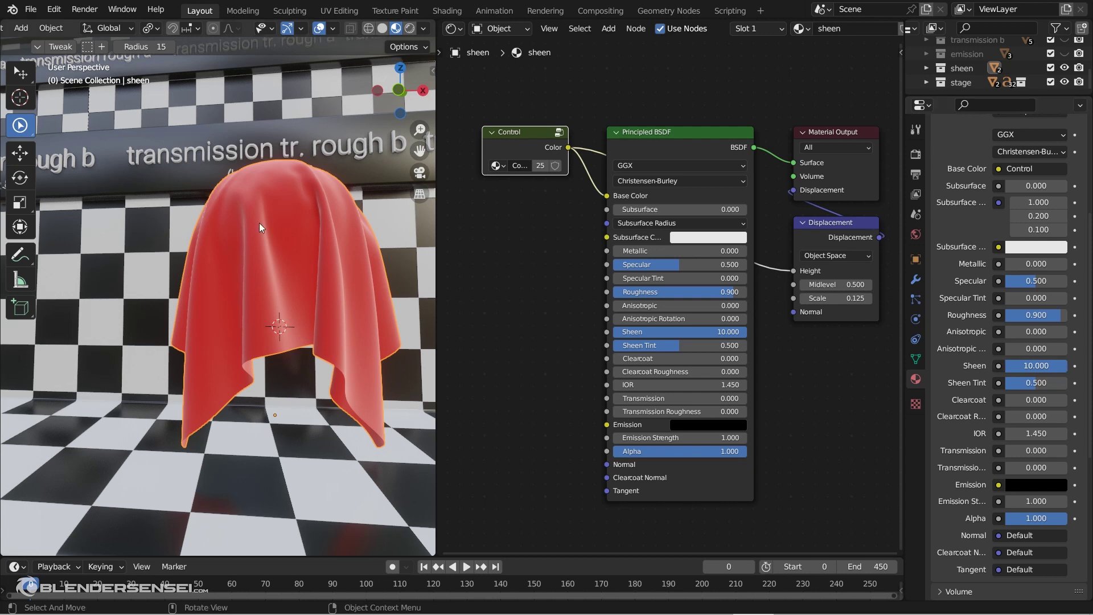
# - Inspect the red sheen cloth from several angles and select the sheen subsurface cloth to compare its Subsurface and Sheen settings
pyautogui.moveTo(259, 223)
pyautogui.mouseDown(button='middle')
pyautogui.moveTo(245, 232)
pyautogui.moveTo(314, 207)
pyautogui.moveTo(335, 215)
pyautogui.moveTo(264, 222)
pyautogui.mouseUp(button='middle')
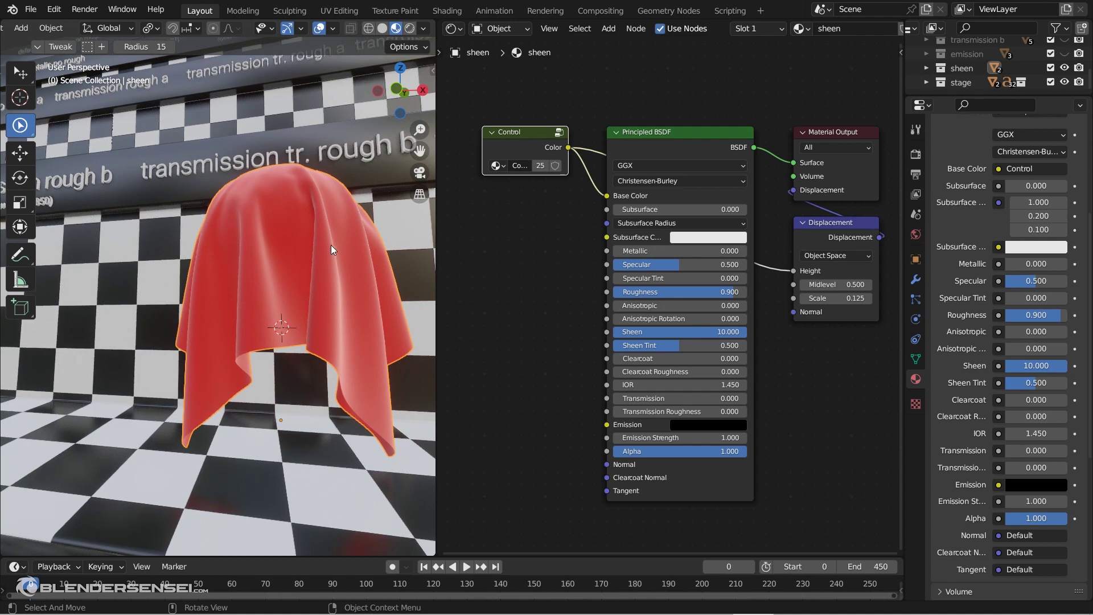
pyautogui.moveTo(331, 244)
pyautogui.mouseDown(button='middle')
pyautogui.moveTo(299, 251)
pyautogui.moveTo(323, 247)
pyautogui.mouseUp(button='middle')
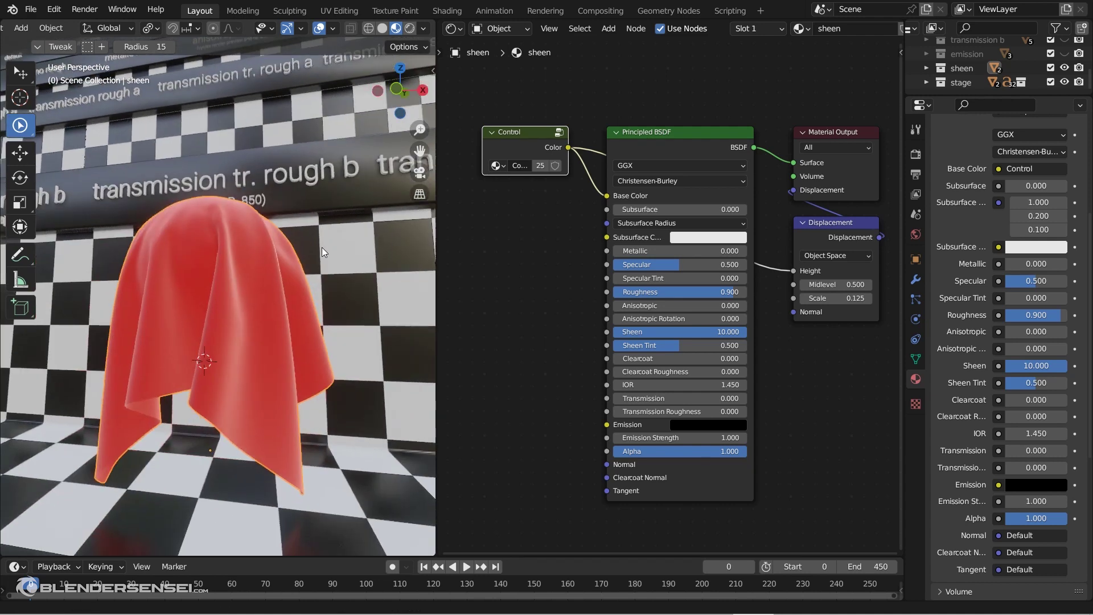
pyautogui.moveTo(241, 316); pyautogui.dragTo(285, 307, button='middle')
pyautogui.moveTo(214, 250)
pyautogui.mouseDown(button='middle')
pyautogui.moveTo(199, 264)
pyautogui.moveTo(216, 258)
pyautogui.mouseUp(button='middle')
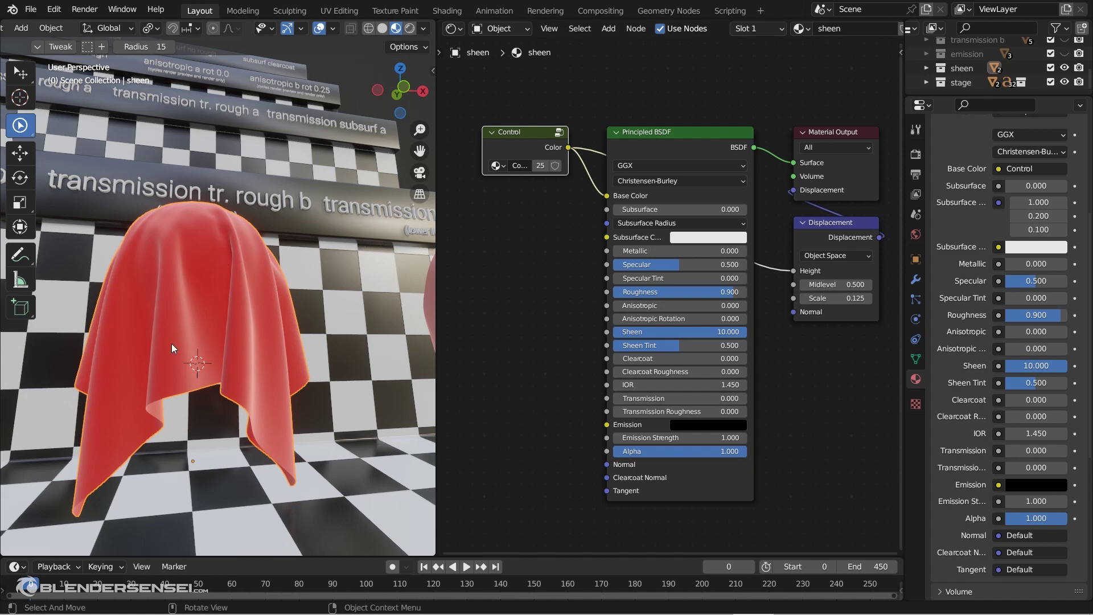
pyautogui.moveTo(244, 282); pyautogui.dragTo(268, 282, button='middle')
pyautogui.scroll(-6, 269, 282)
pyautogui.keyDown('shift'); pyautogui.moveTo(347, 313); pyautogui.dragTo(259, 333, button='middle'); pyautogui.keyUp('shift')
pyautogui.scroll(5, 271, 307)
pyautogui.click(269, 327)
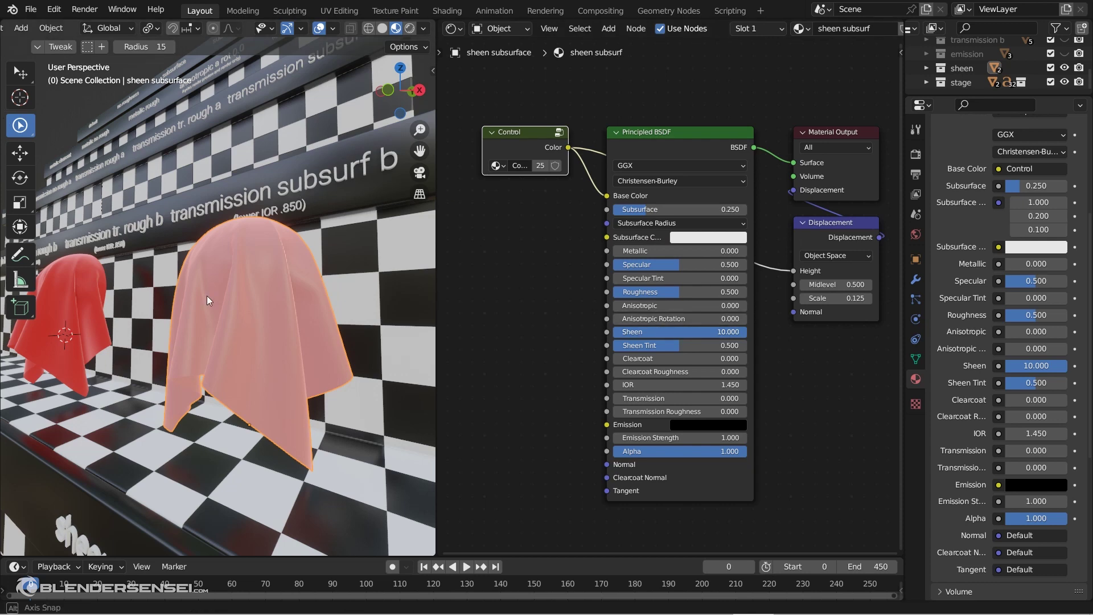
pyautogui.moveTo(206, 296); pyautogui.dragTo(302, 322, button='middle')
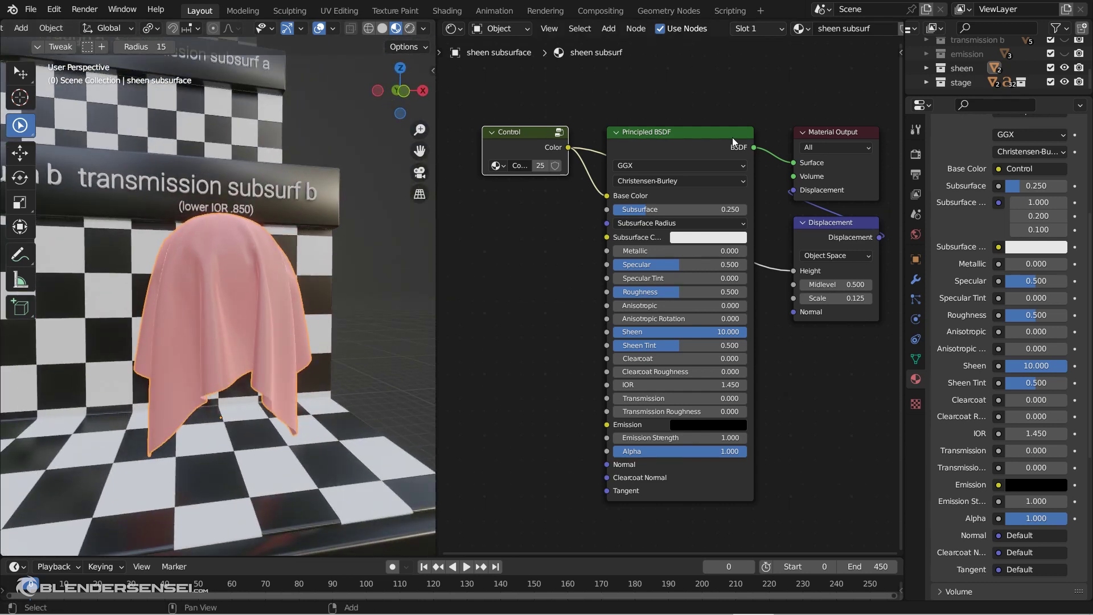
# - Hide the sheen collection and show the roughness collection
pyautogui.click(1064, 68)
pyautogui.scroll(4, 1000, 68)
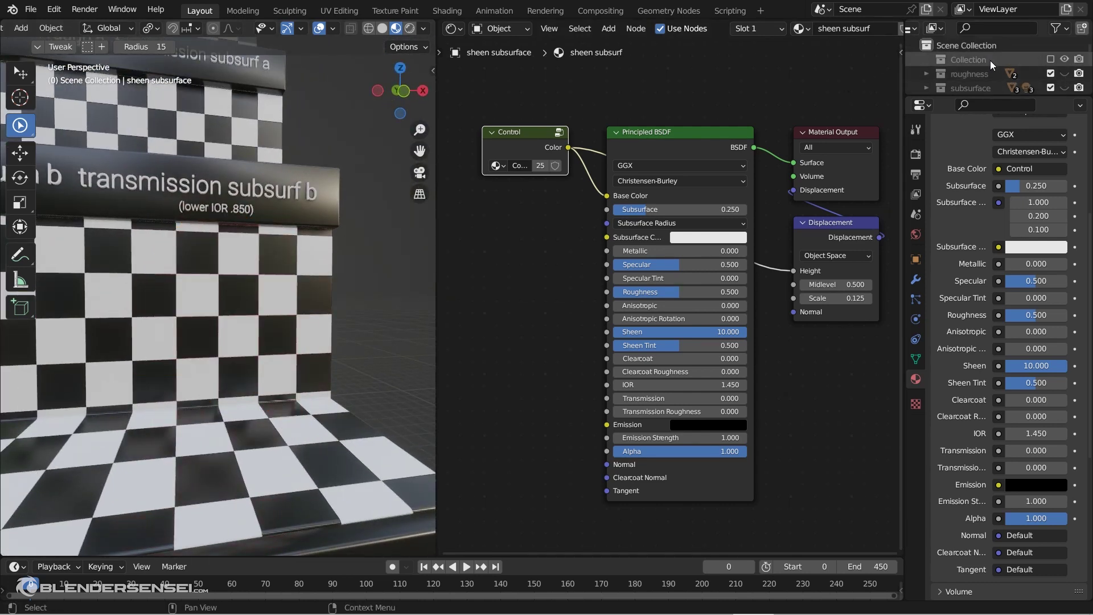
pyautogui.click(1065, 73)
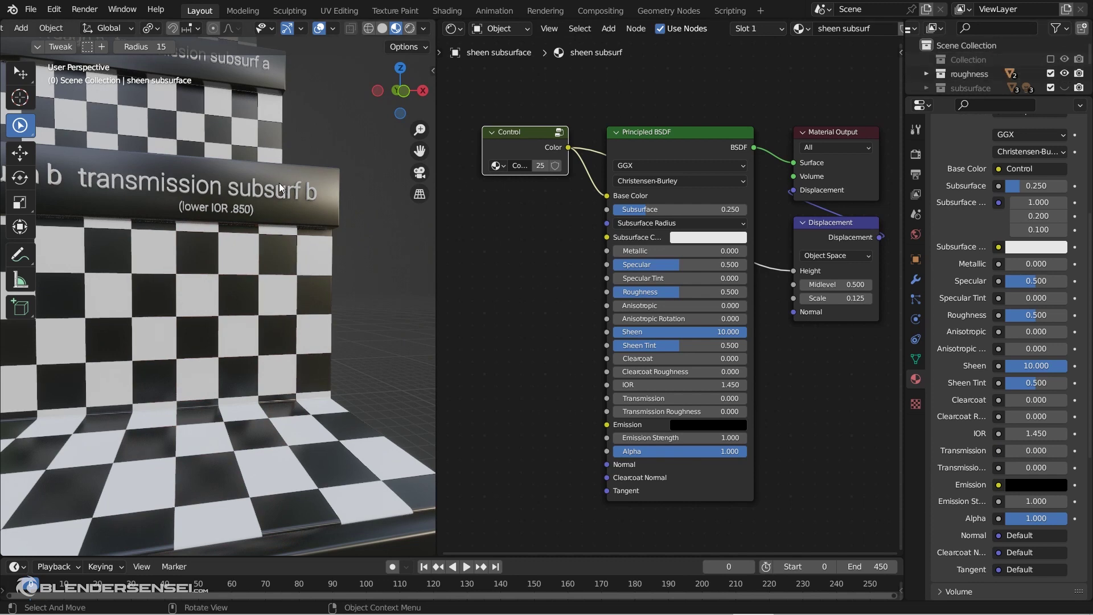
# - Compare the surface reflections of the default and no roughness spheres up close
pyautogui.press('Home')
pyautogui.keyDown('shift'); pyautogui.moveTo(136, 185); pyautogui.dragTo(186, 250, button='middle'); pyautogui.keyUp('shift')
pyautogui.scroll(4, 185, 250)
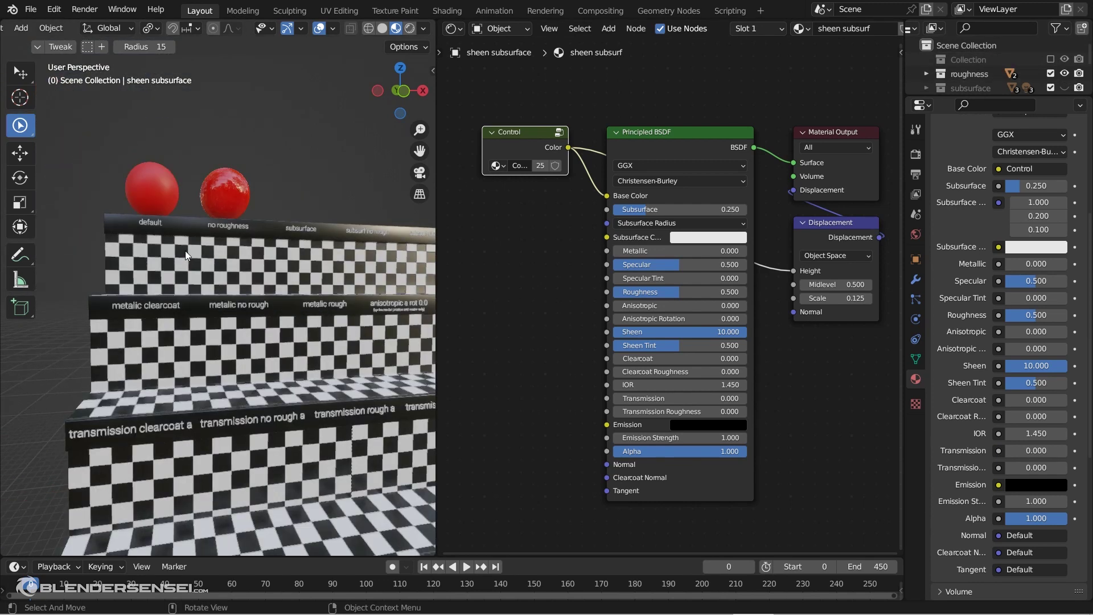
pyautogui.moveTo(262, 182); pyautogui.dragTo(287, 222, button='middle')
pyautogui.scroll(4, 300, 272)
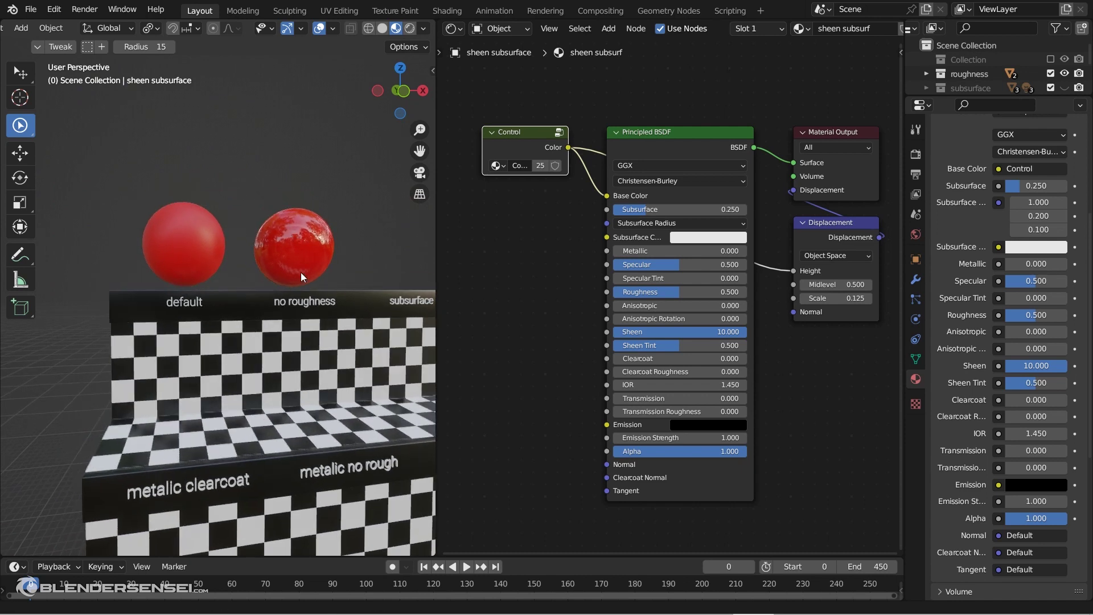
pyautogui.scroll(3, 306, 257)
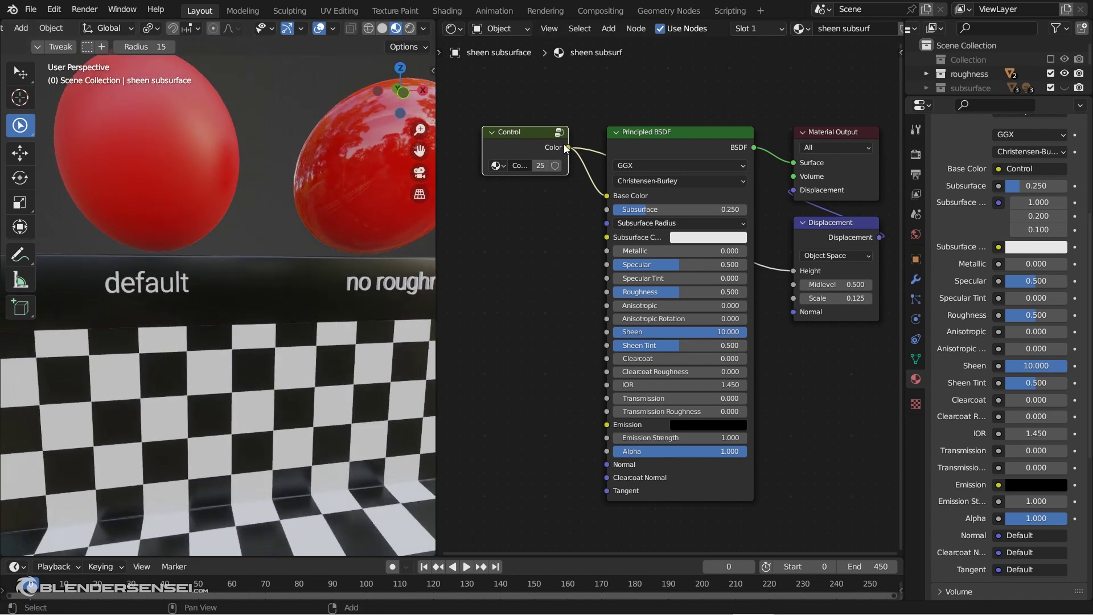
pyautogui.scroll(-5, 171, 227)
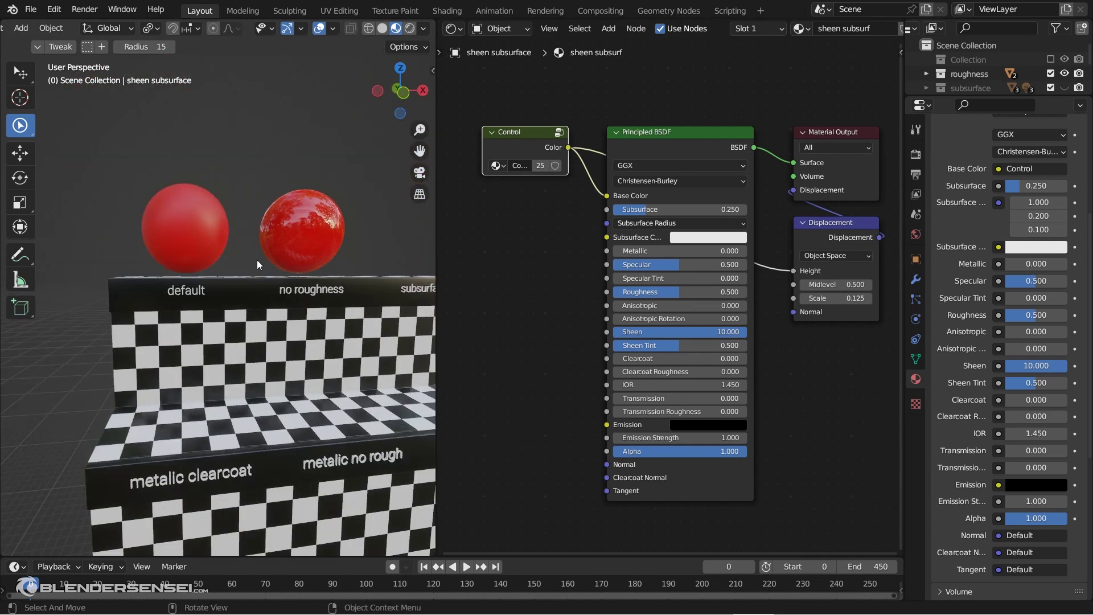
pyautogui.scroll(5, 267, 265)
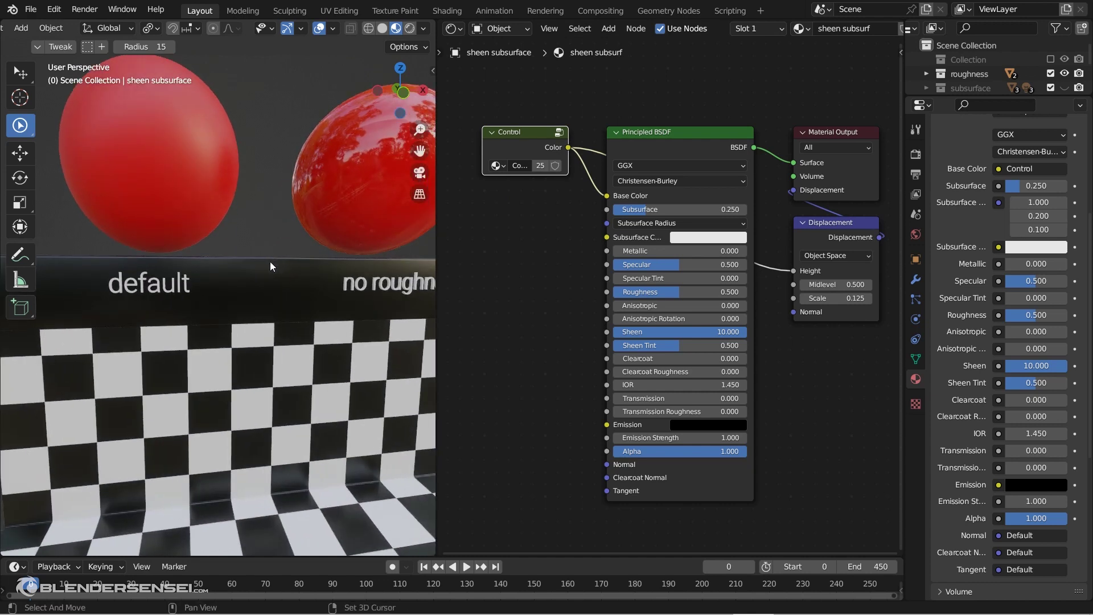
pyautogui.moveTo(270, 261); pyautogui.dragTo(210, 269, button='middle')
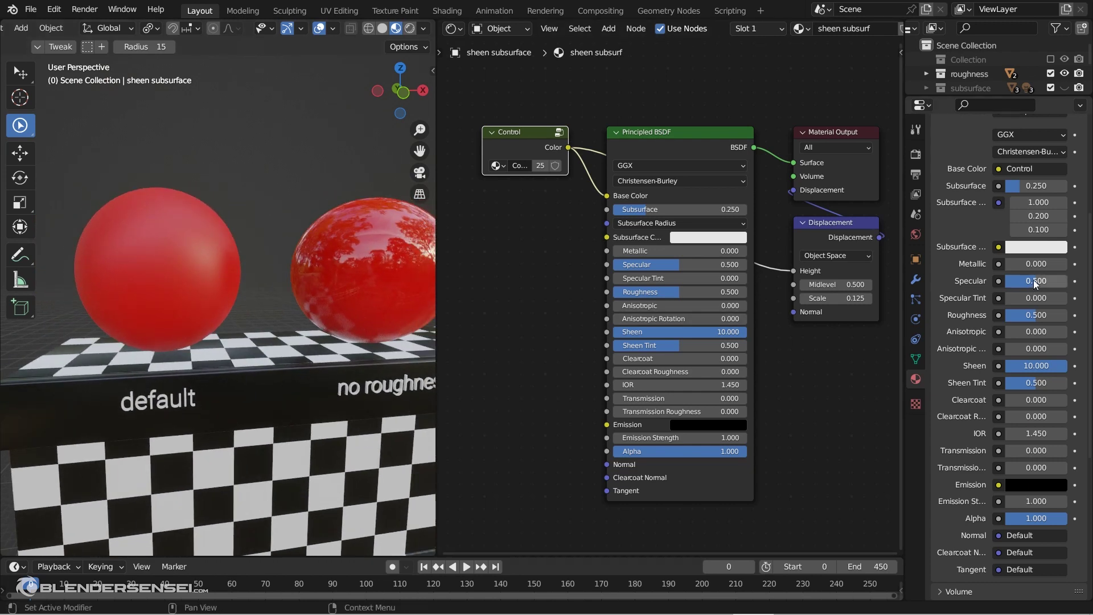
# - Select the default sphere, try small variations of its Specular value, and set Specular back to 0.500
pyautogui.click(197, 239)
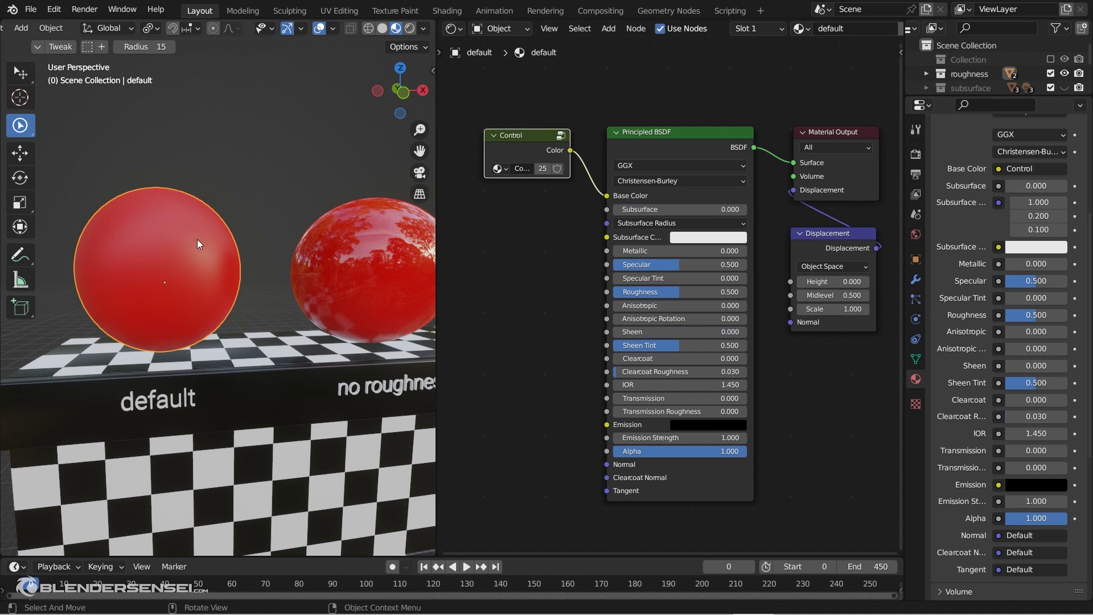
pyautogui.moveTo(1036, 281)
pyautogui.mouseDown()
pyautogui.moveTo(1053, 280)
pyautogui.moveTo(1021, 281)
pyautogui.moveTo(1051, 280)
pyautogui.moveTo(1023, 281)
pyautogui.moveTo(1041, 283)
pyautogui.mouseUp()
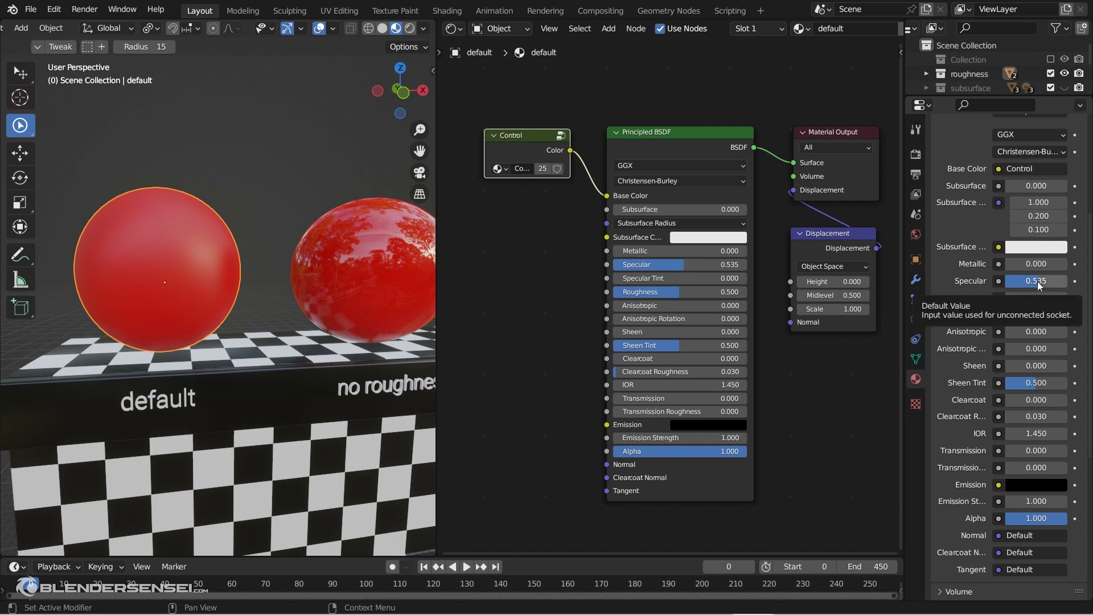
pyautogui.moveTo(1037, 284); pyautogui.dragTo(1026, 285)
pyautogui.moveTo(1022, 281); pyautogui.dragTo(1038, 282)
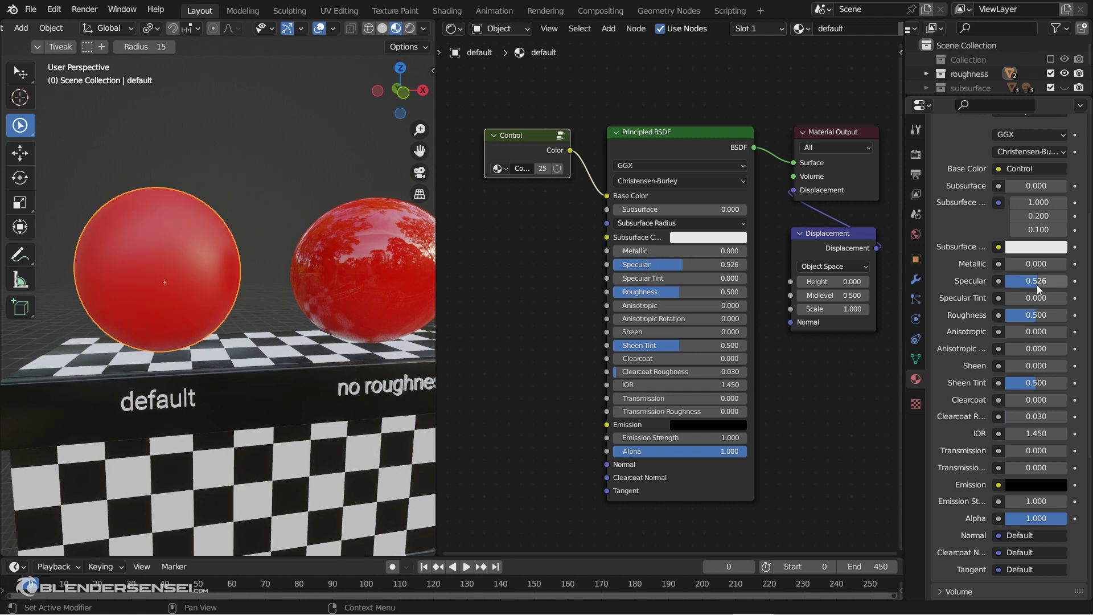
pyautogui.click(1037, 282)
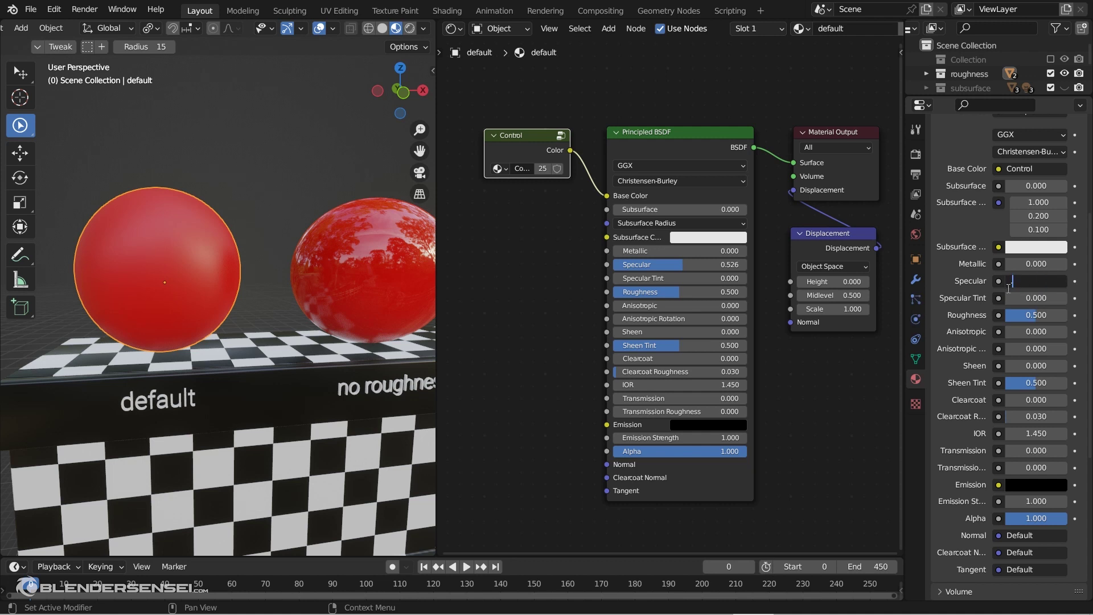
pyautogui.press('Return')
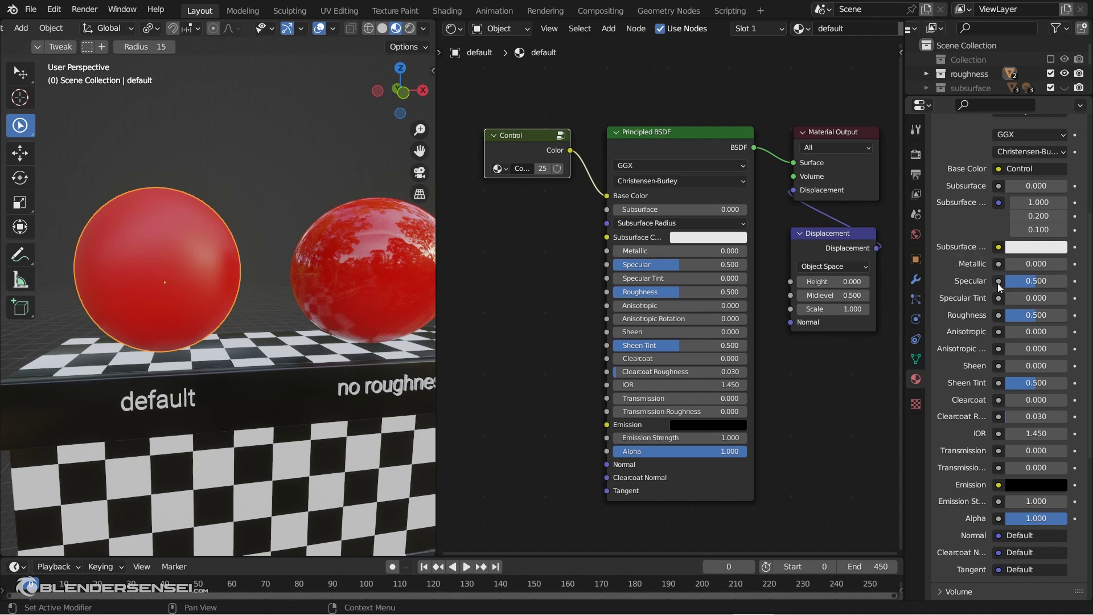
# - Try Specular Tint at 1.000 on the default sphere, inspect its highlight, and return the tint to 0.000
pyautogui.moveTo(1037, 314)
pyautogui.mouseDown()
pyautogui.moveTo(1022, 315)
pyautogui.moveTo(1056, 315)
pyautogui.moveTo(1037, 315)
pyautogui.mouseUp()
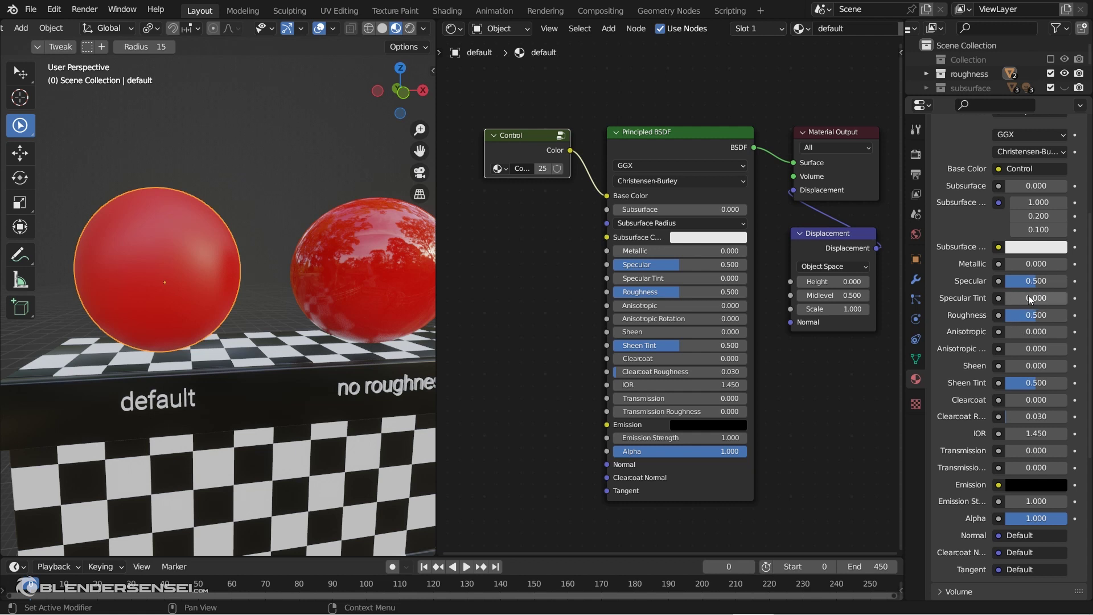
pyautogui.moveTo(1030, 300); pyautogui.dragTo(1084, 300)
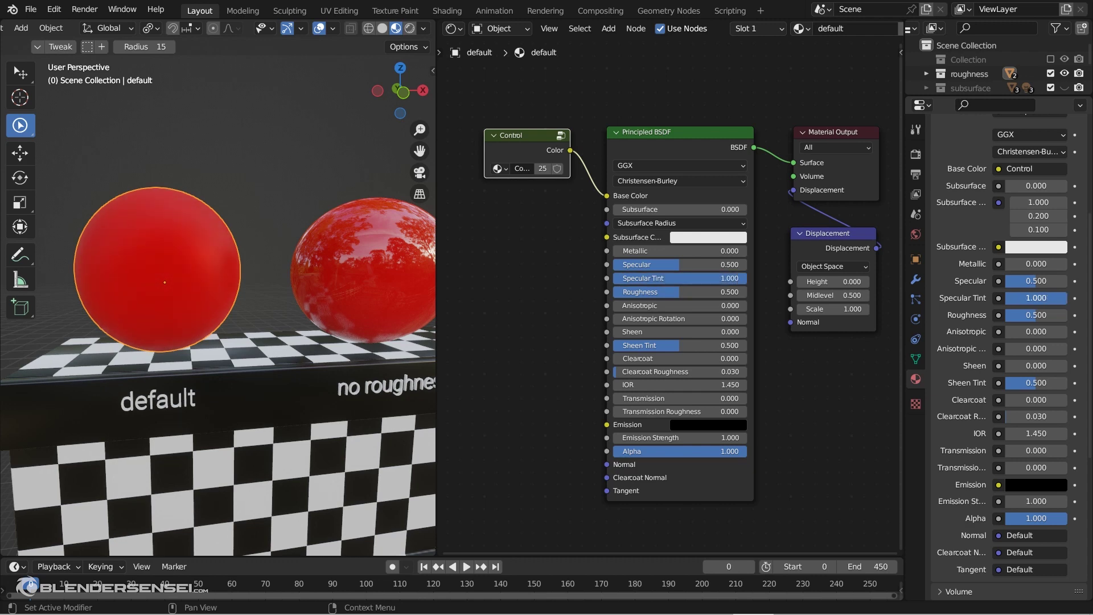
pyautogui.moveTo(295, 288)
pyautogui.mouseDown(button='middle')
pyautogui.moveTo(265, 322)
pyautogui.moveTo(306, 300)
pyautogui.mouseUp(button='middle')
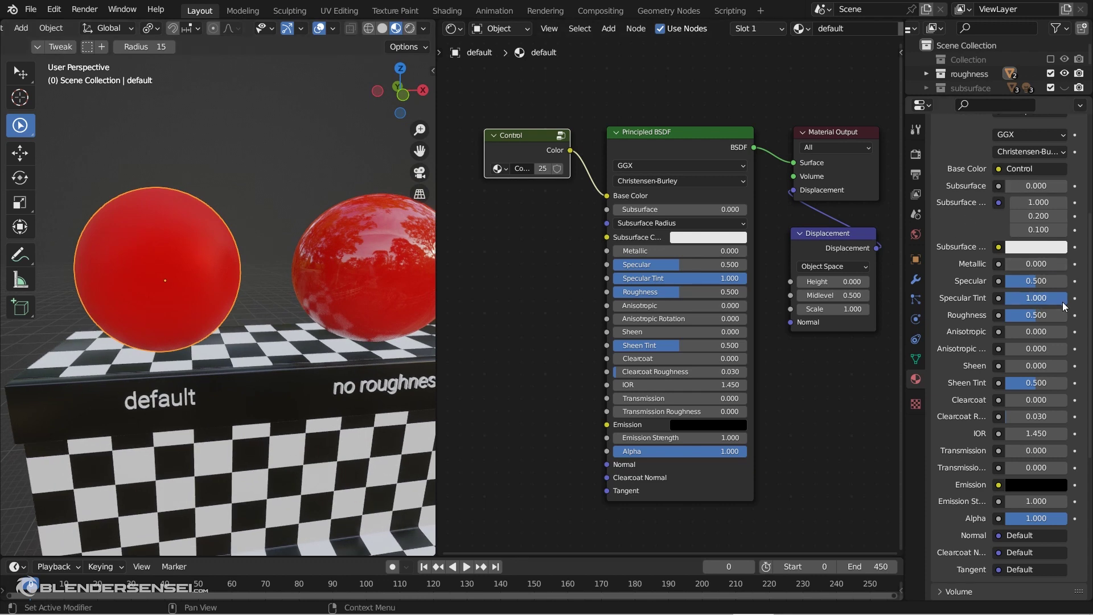
pyautogui.moveTo(1062, 299); pyautogui.dragTo(1007, 298)
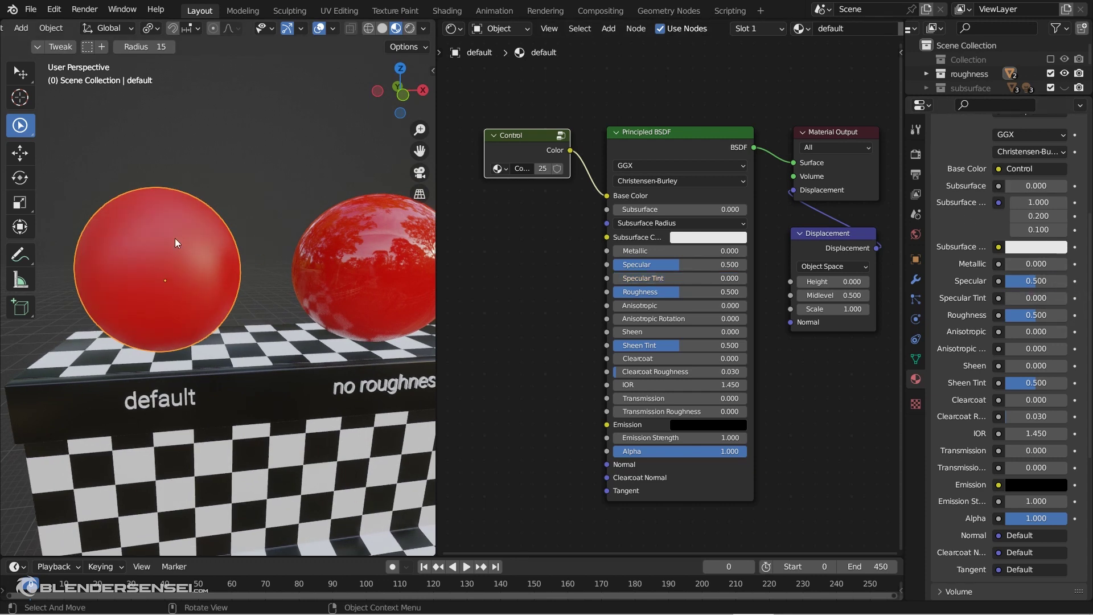
pyautogui.moveTo(175, 238)
pyautogui.mouseDown(button='middle')
pyautogui.moveTo(261, 222)
pyautogui.moveTo(160, 234)
pyautogui.mouseUp(button='middle')
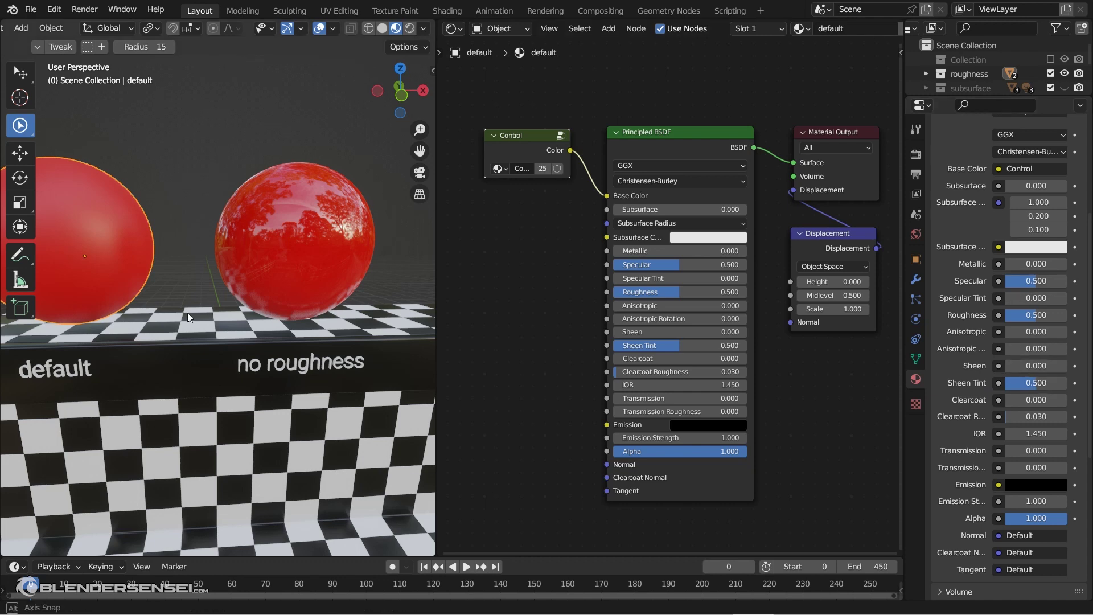
# - Show the sheen collection, then select the red sheen cloth and frame it up close
pyautogui.moveTo(187, 312); pyautogui.dragTo(296, 285, button='middle')
pyautogui.scroll(-6, 298, 319)
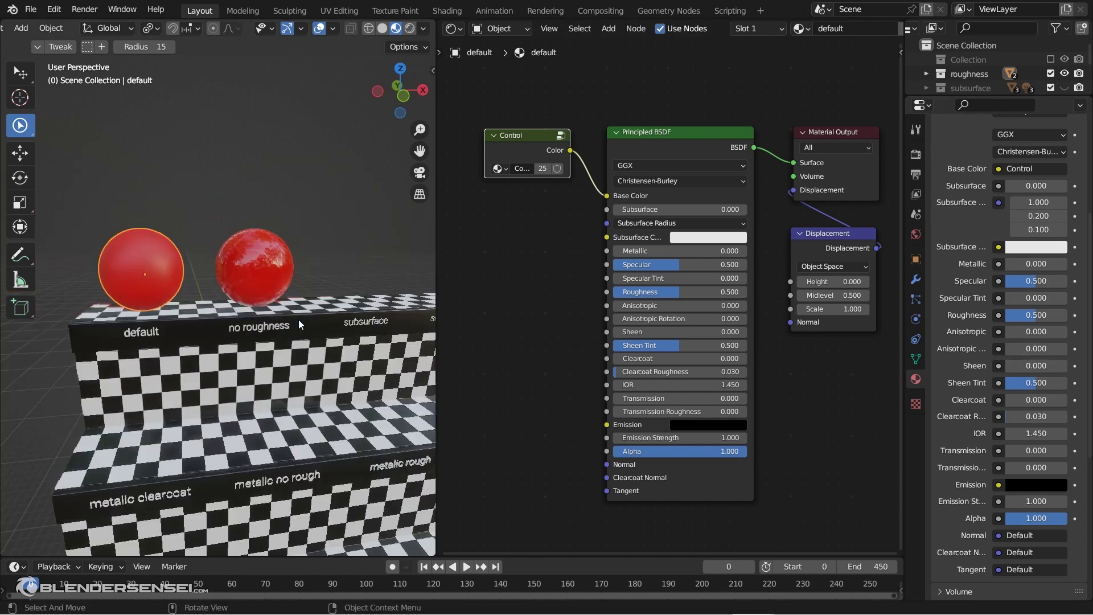
pyautogui.scroll(2, 277, 335)
pyautogui.keyDown('shift'); pyautogui.moveTo(277, 330); pyautogui.dragTo(149, 250, button='middle'); pyautogui.keyUp('shift')
pyautogui.scroll(-5, 970, 70)
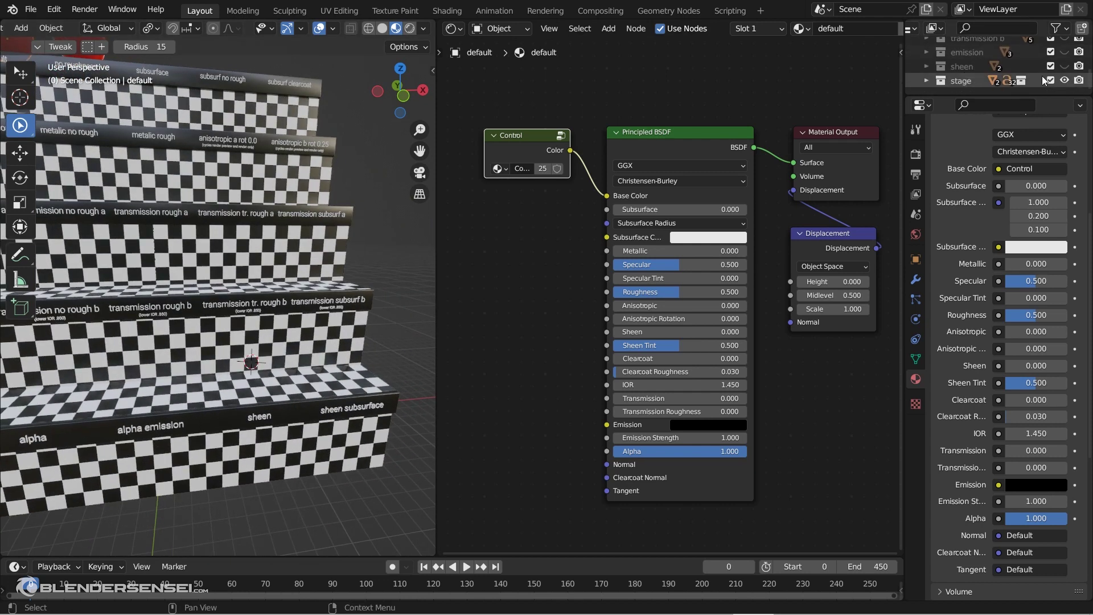
pyautogui.click(1064, 66)
pyautogui.scroll(2, 287, 367)
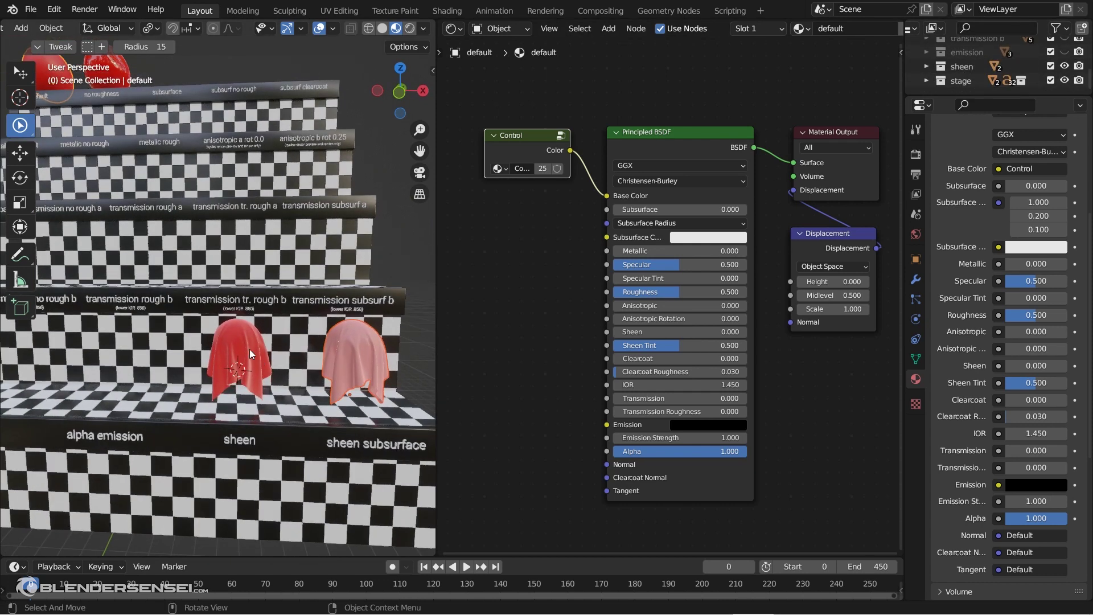
pyautogui.click(269, 371)
pyautogui.press('KP_Decimal')
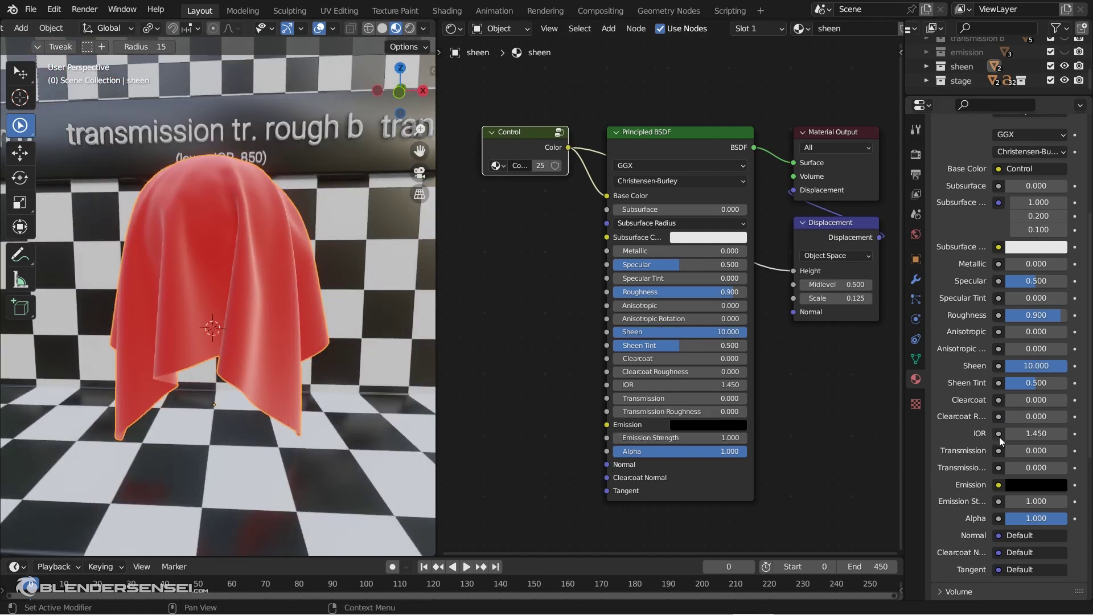
# - Compare the sheen cloth with Sheen Tint at 0.000 and 1.000, and leave Sheen Tint at 0.000
pyautogui.moveTo(1036, 382); pyautogui.dragTo(997, 383)
pyautogui.moveTo(148, 214); pyautogui.dragTo(266, 239, button='middle')
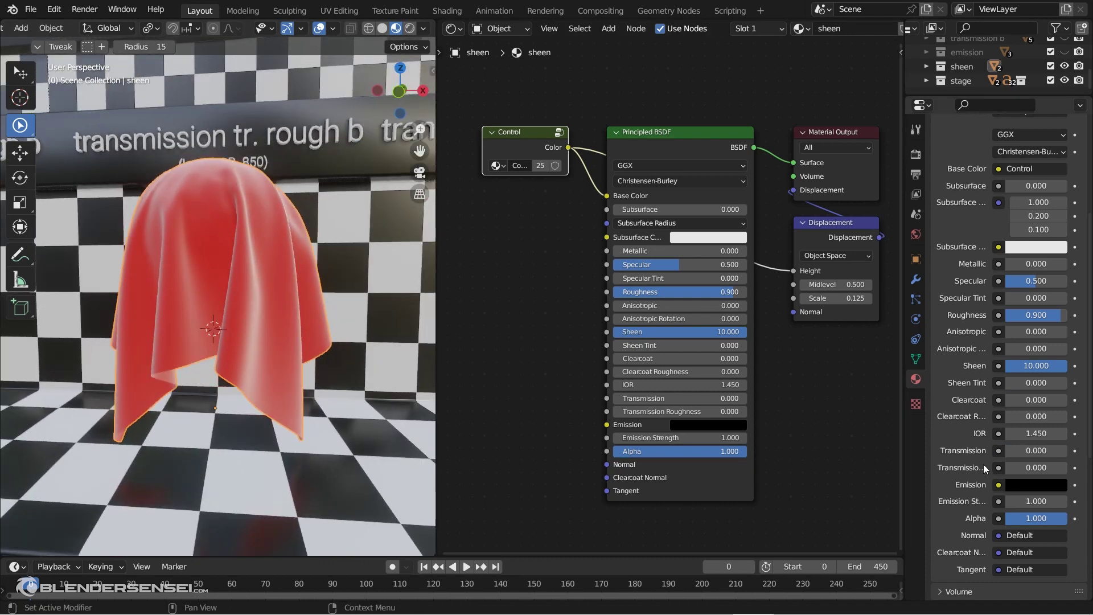
pyautogui.moveTo(1034, 383); pyautogui.dragTo(1084, 382)
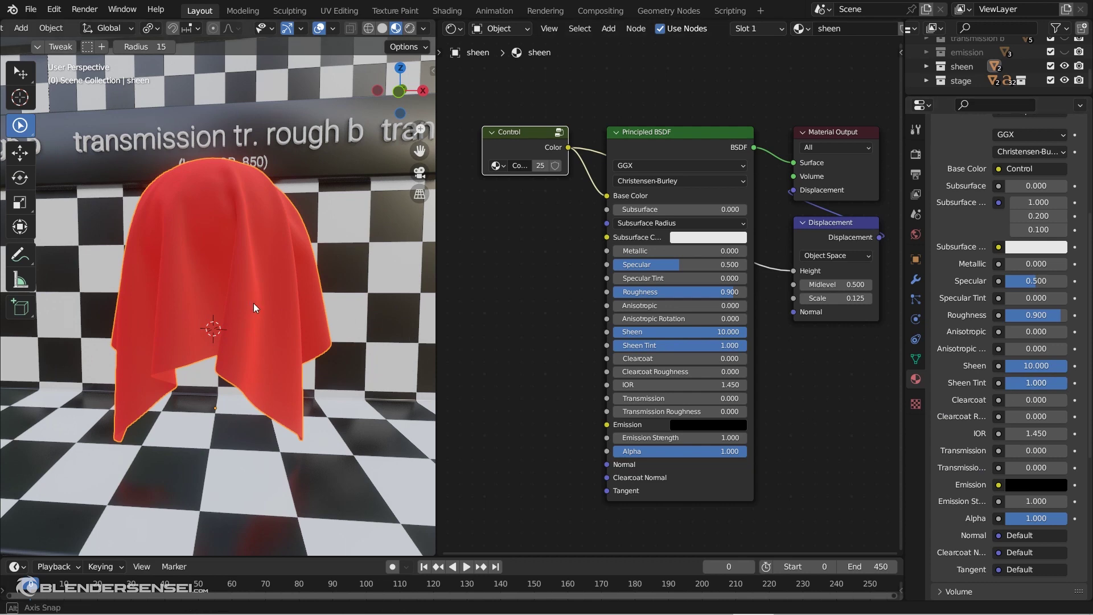
pyautogui.moveTo(253, 303); pyautogui.dragTo(275, 322, button='middle')
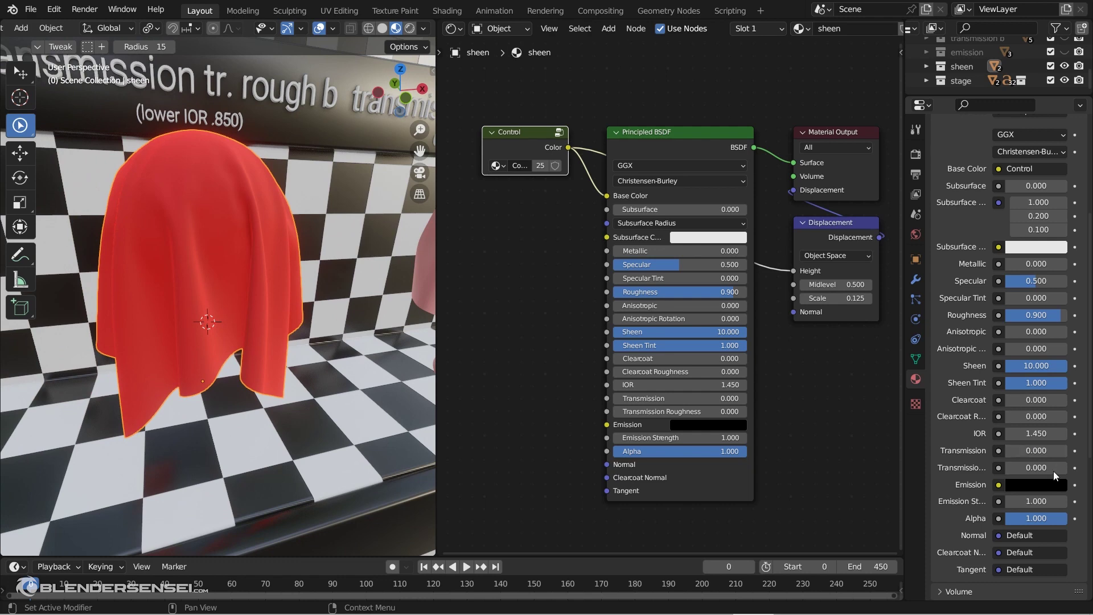
pyautogui.moveTo(1056, 380); pyautogui.dragTo(996, 381)
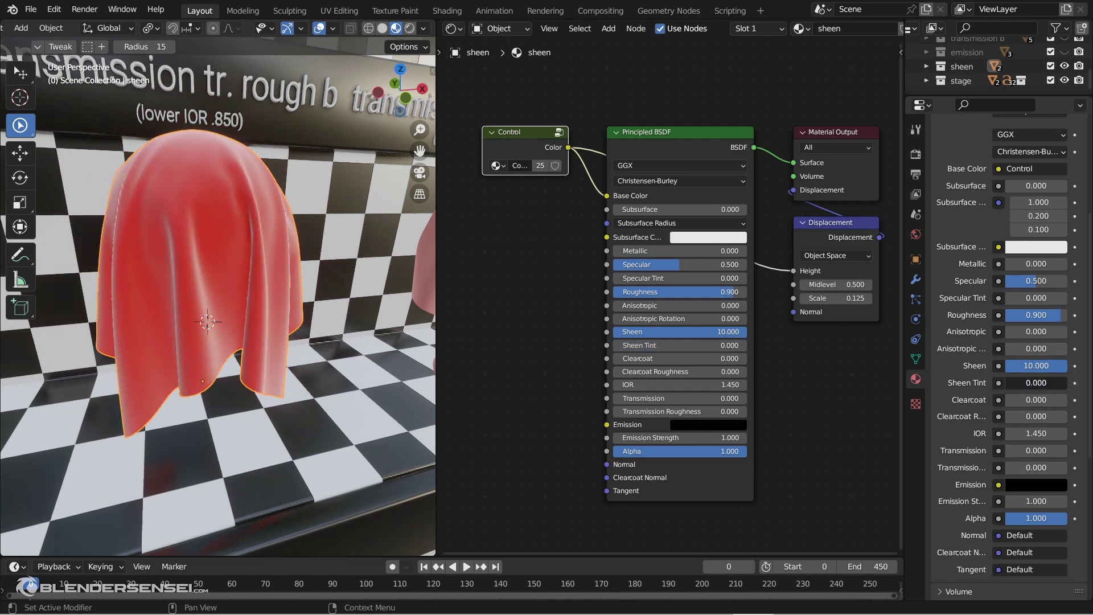
pyautogui.scroll(-6, 233, 292)
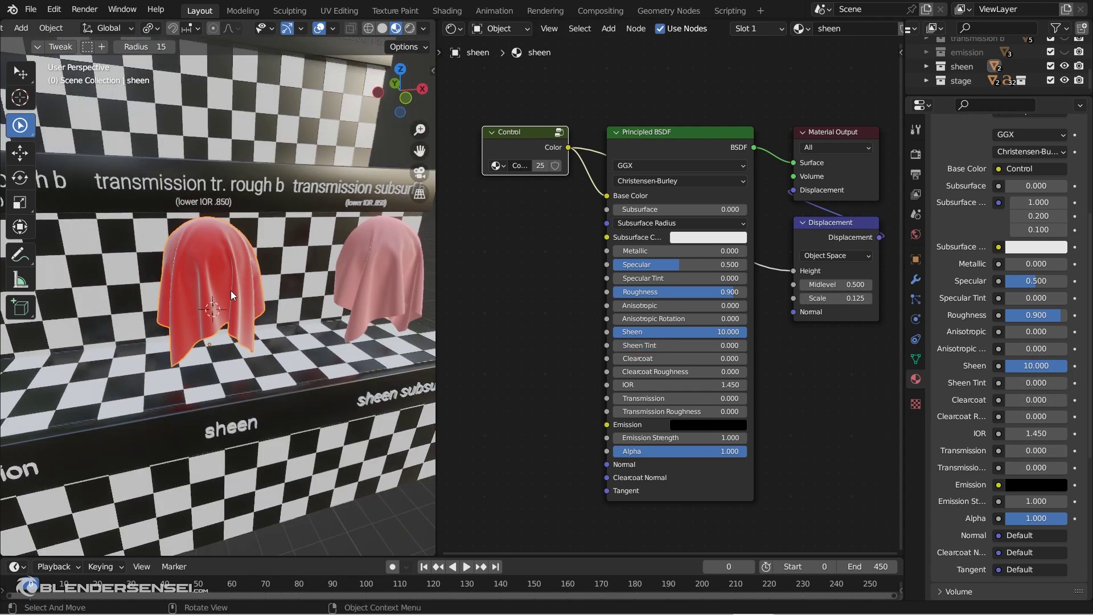
# - Make the subsurface, metalic, transmission a, transmission b and emission collections visible and expand the 3D viewport over the shader editor
pyautogui.scroll(-5, 308, 349)
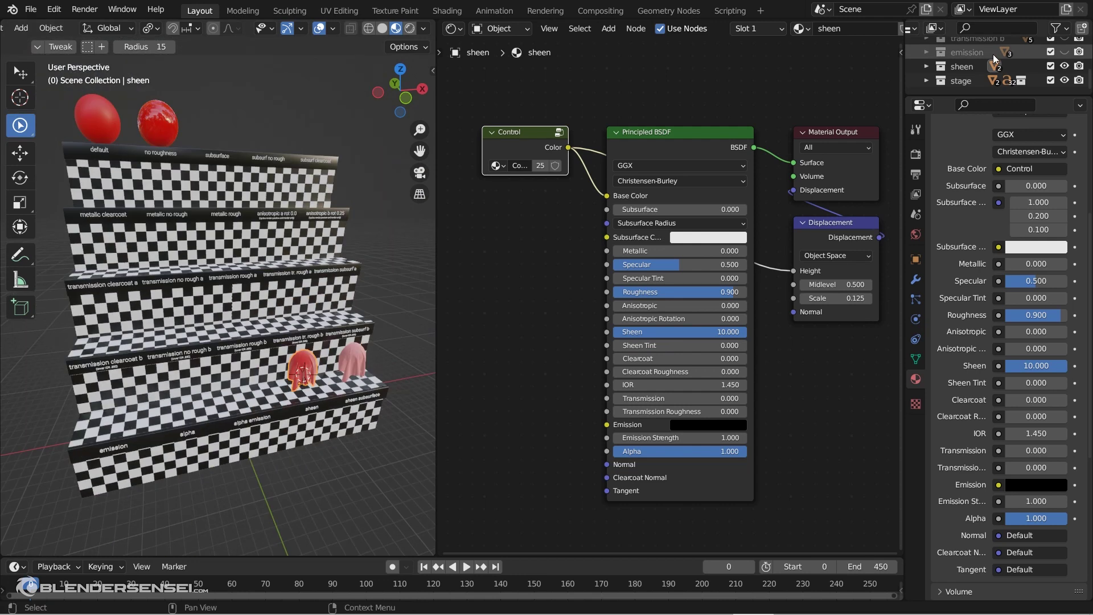
pyautogui.moveTo(1027, 94); pyautogui.dragTo(1052, 242)
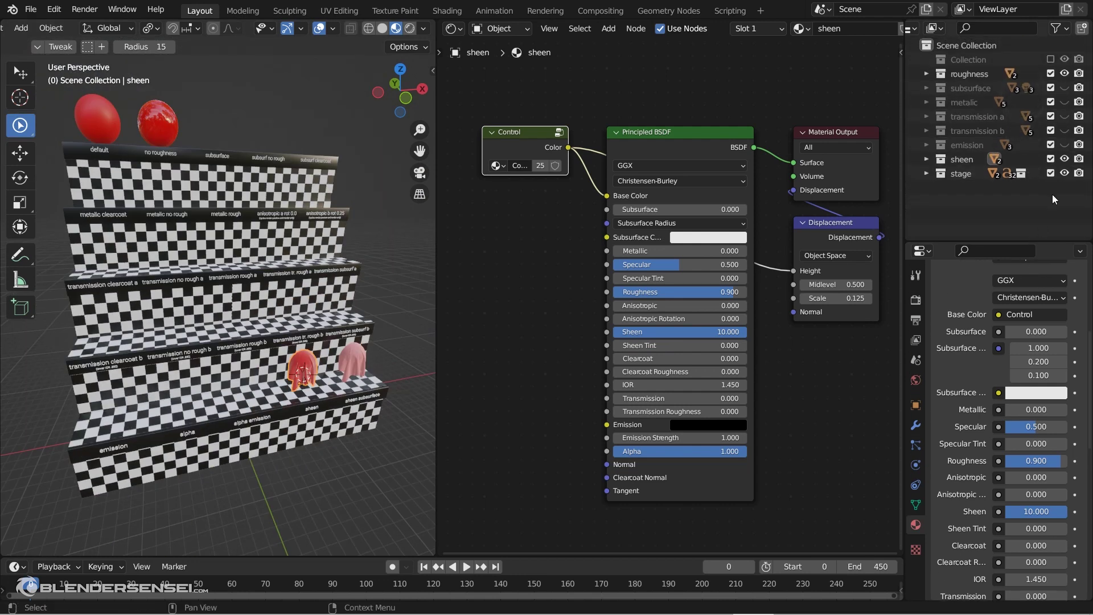
pyautogui.moveTo(1066, 144); pyautogui.dragTo(1065, 87)
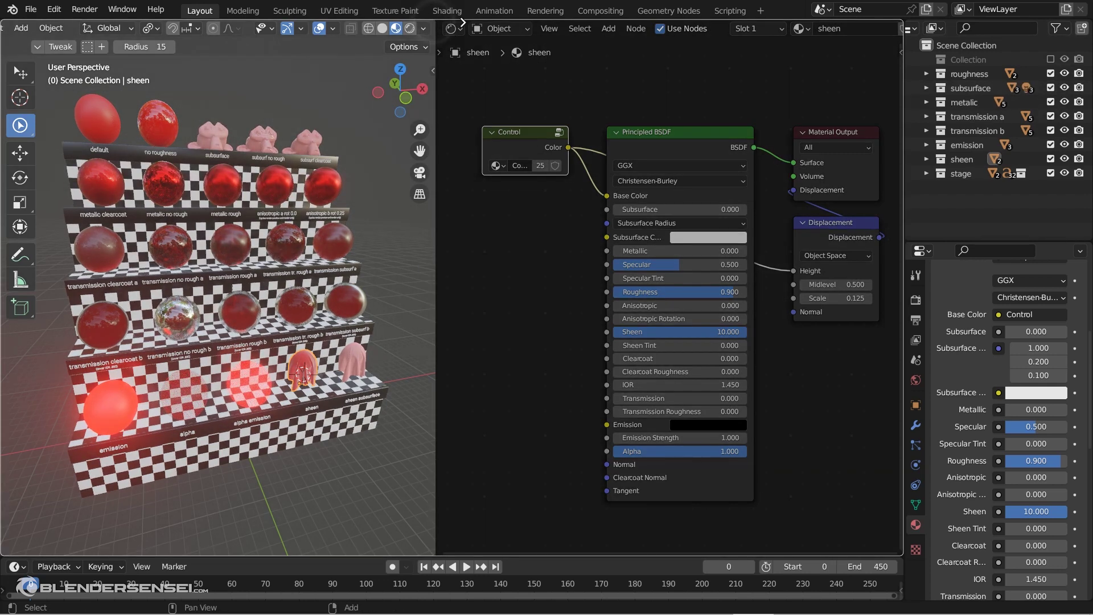
pyautogui.moveTo(462, 23); pyautogui.dragTo(456, 49)
pyautogui.moveTo(544, 265); pyautogui.dragTo(787, 274, button='middle')
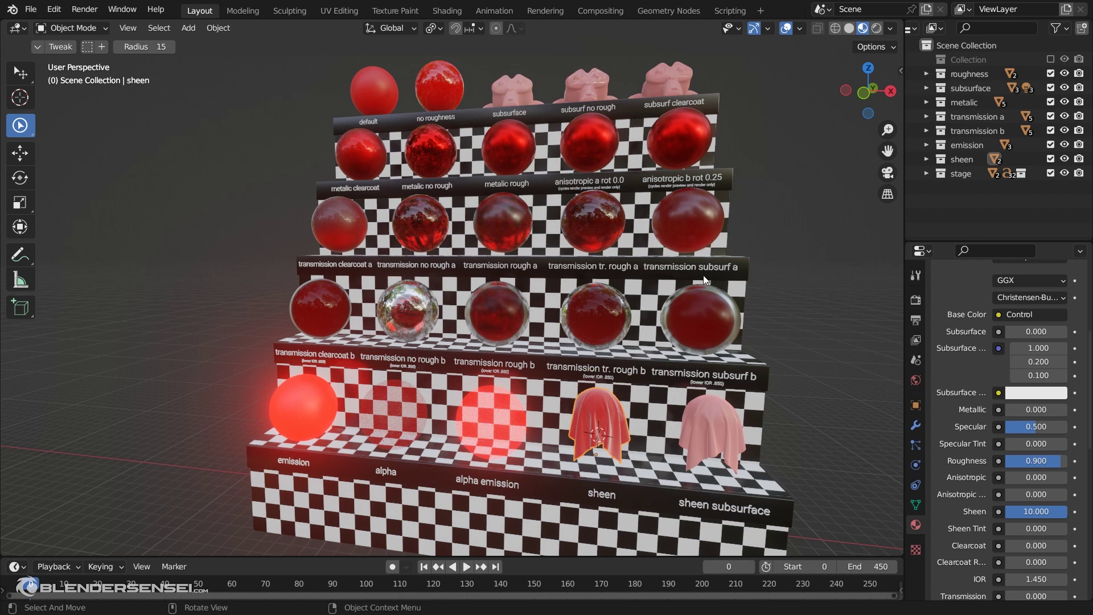
# - Inspect the complete stage of material samples from several angles and look over the sheen cloth's surface settings
pyautogui.moveTo(340, 296); pyautogui.dragTo(404, 309, button='middle')
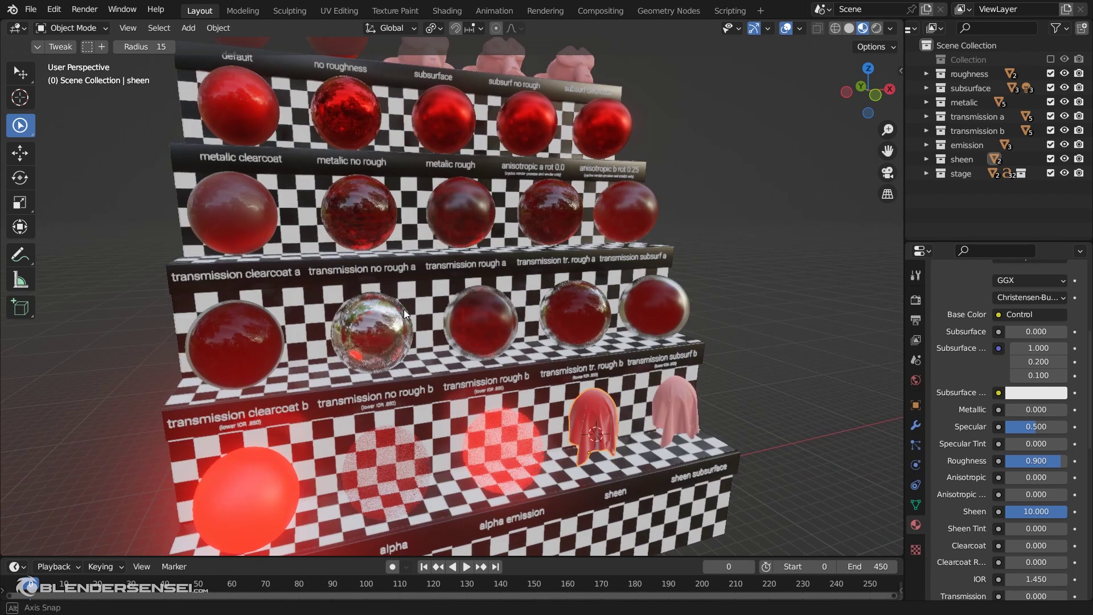
pyautogui.scroll(-4, 1033, 435)
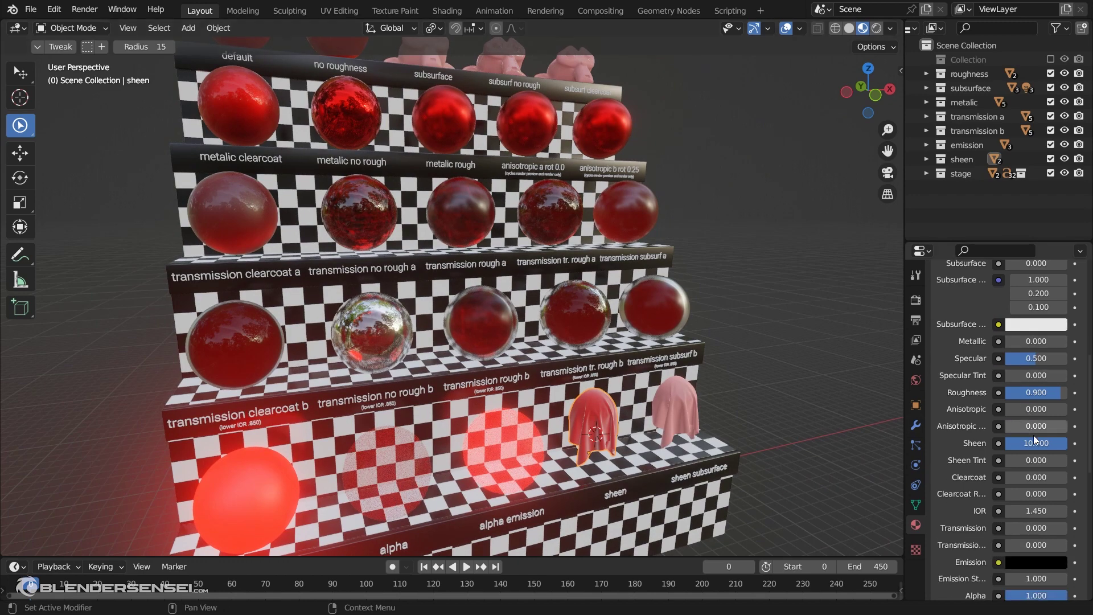
pyautogui.scroll(3, 1033, 490)
pyautogui.scroll(-1, 1039, 480)
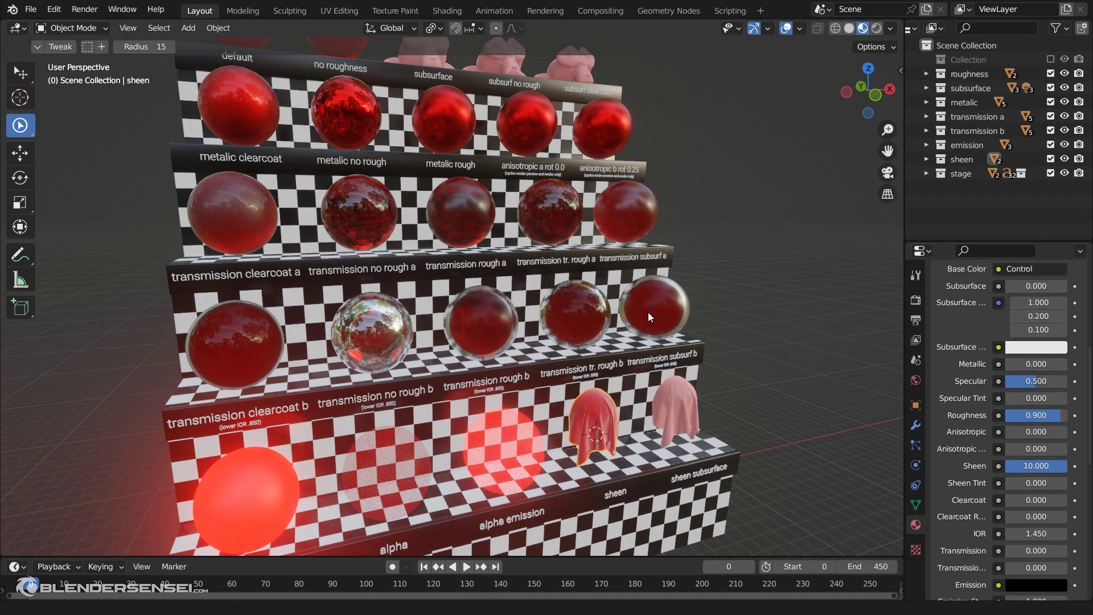
pyautogui.keyDown('shift'); pyautogui.moveTo(648, 312); pyautogui.dragTo(508, 330, button='middle'); pyautogui.keyUp('shift')
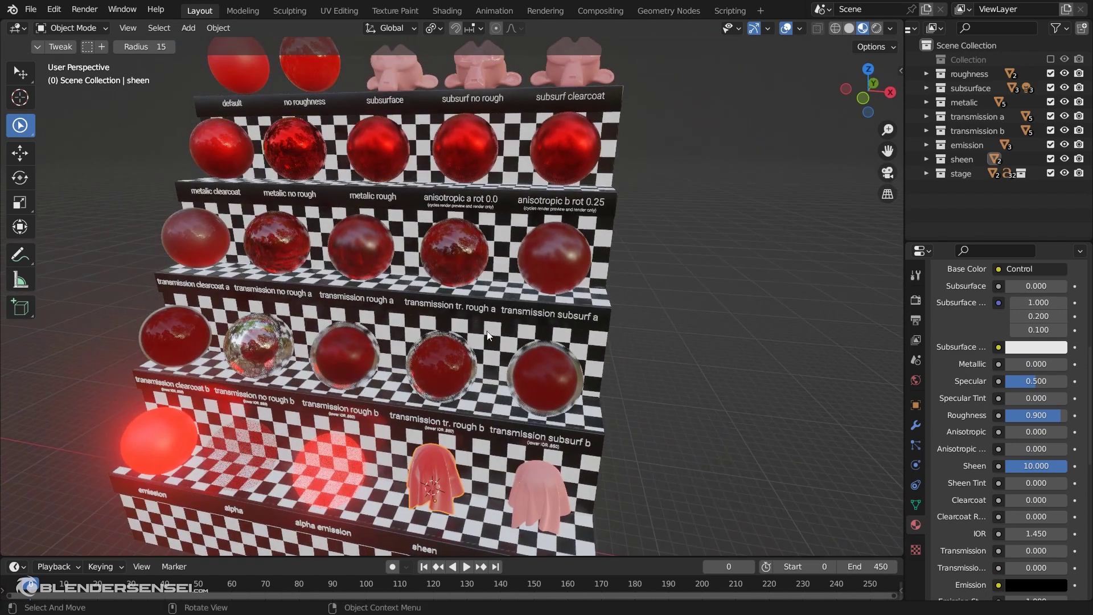
pyautogui.moveTo(482, 293); pyautogui.dragTo(492, 289, button='middle')
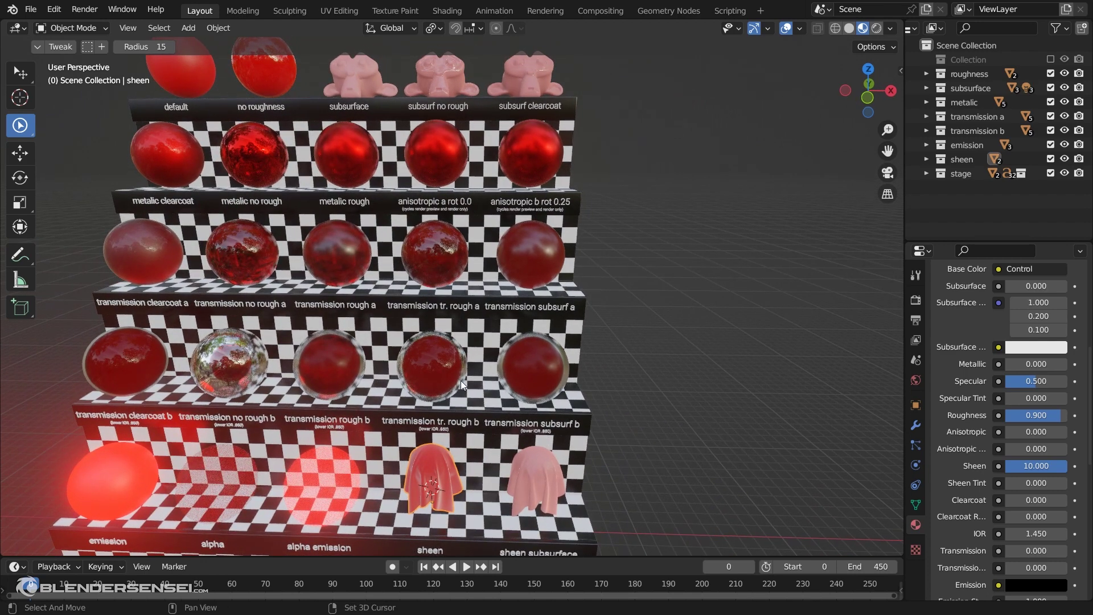
pyautogui.keyDown('shift'); pyautogui.moveTo(460, 380); pyautogui.dragTo(583, 368, button='middle'); pyautogui.keyUp('shift')
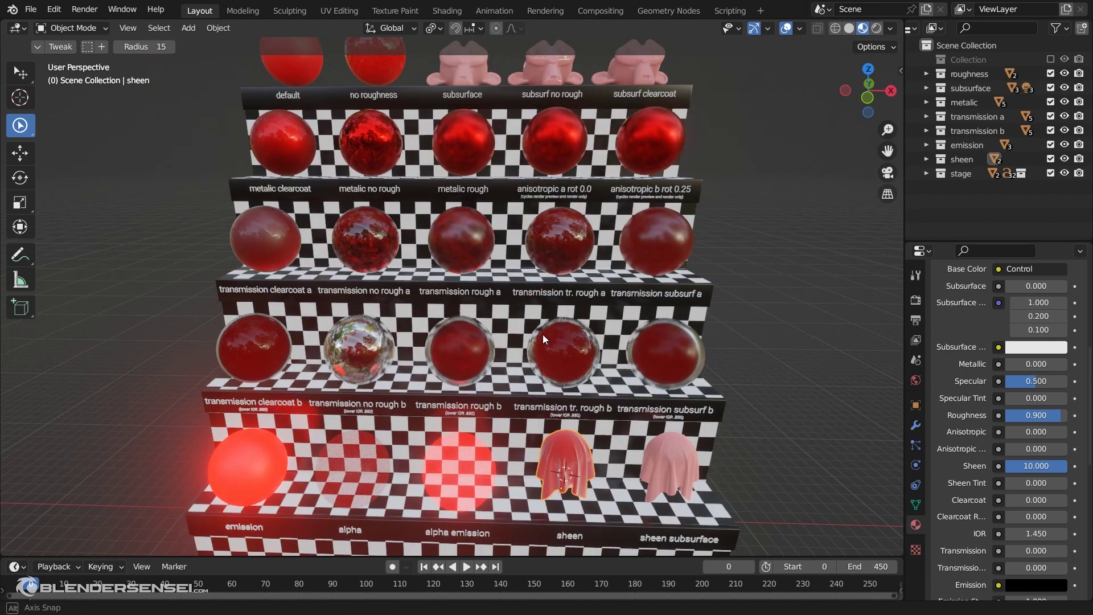
pyautogui.moveTo(542, 334); pyautogui.dragTo(455, 302, button='middle')
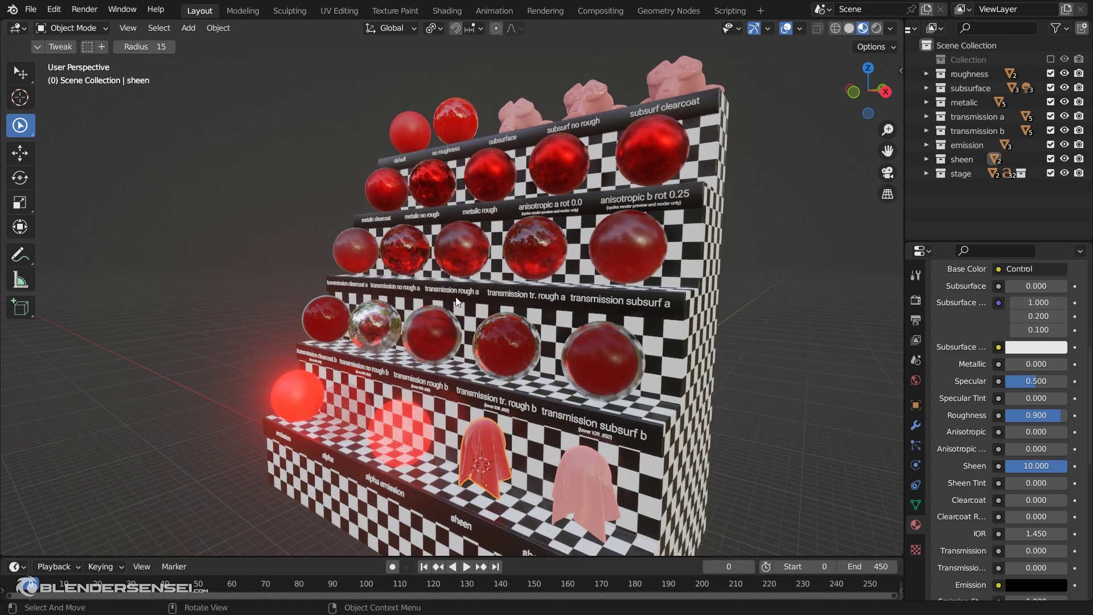